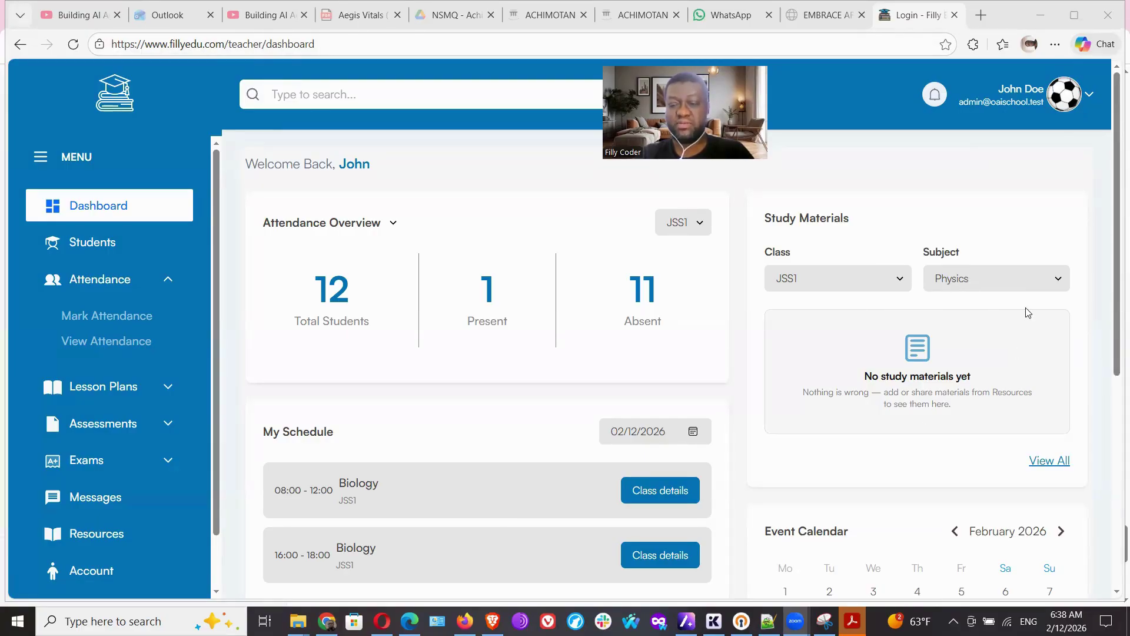
Look over the teacher dashboard down to Student Performance and check its score filter options.
drag(1113, 307, 1113, 322)
scroll(1113, 327, down, 2)
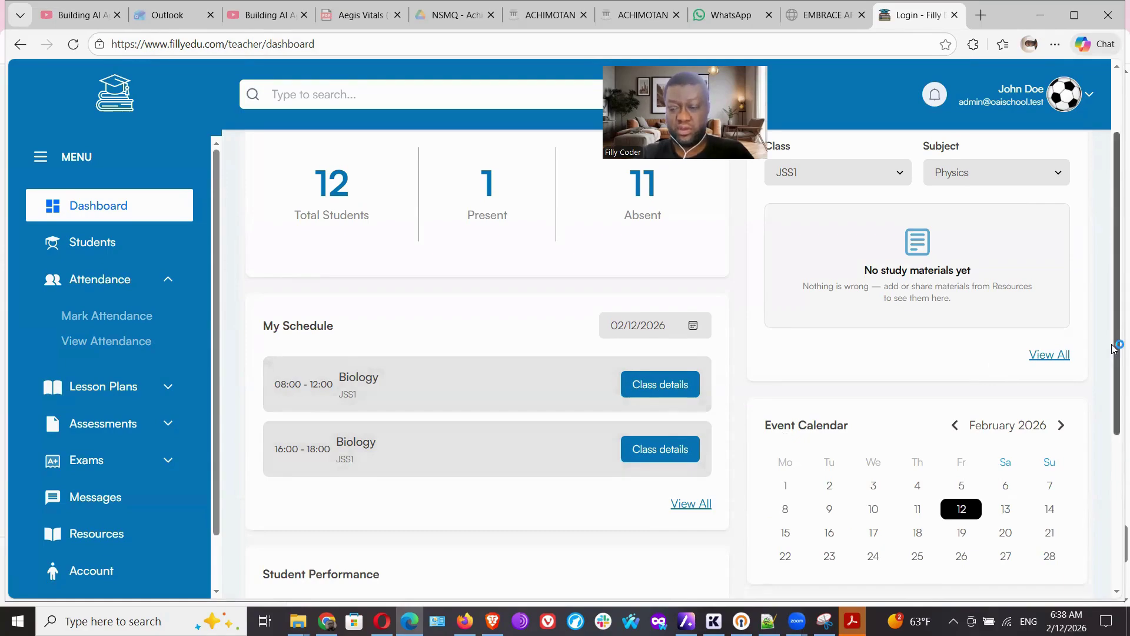
drag(1114, 344, 1113, 420)
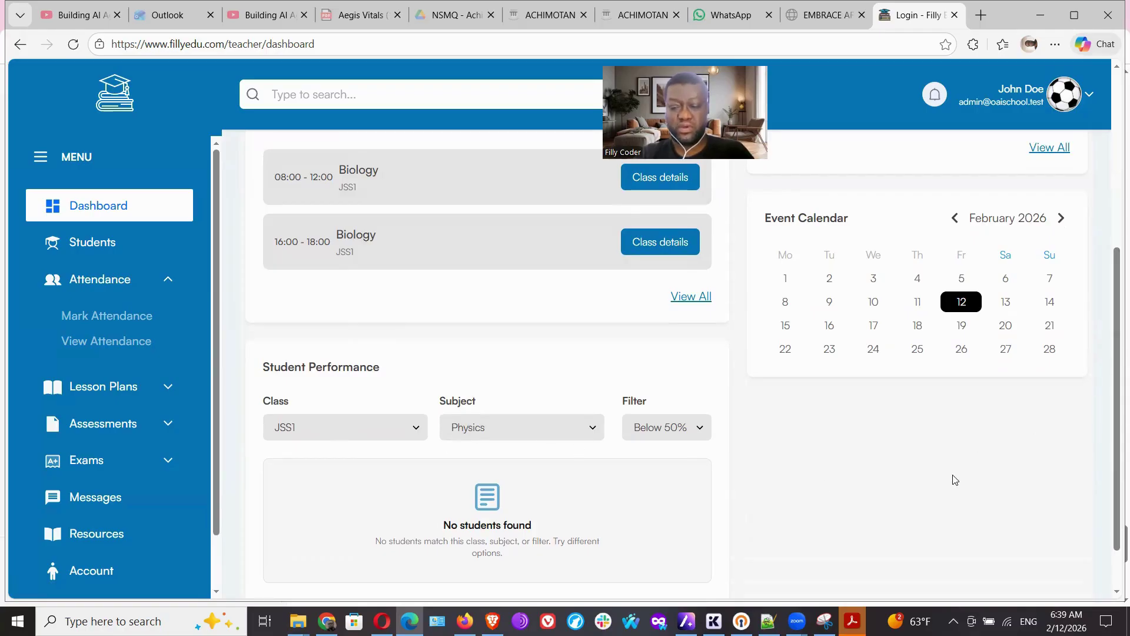
click(697, 430)
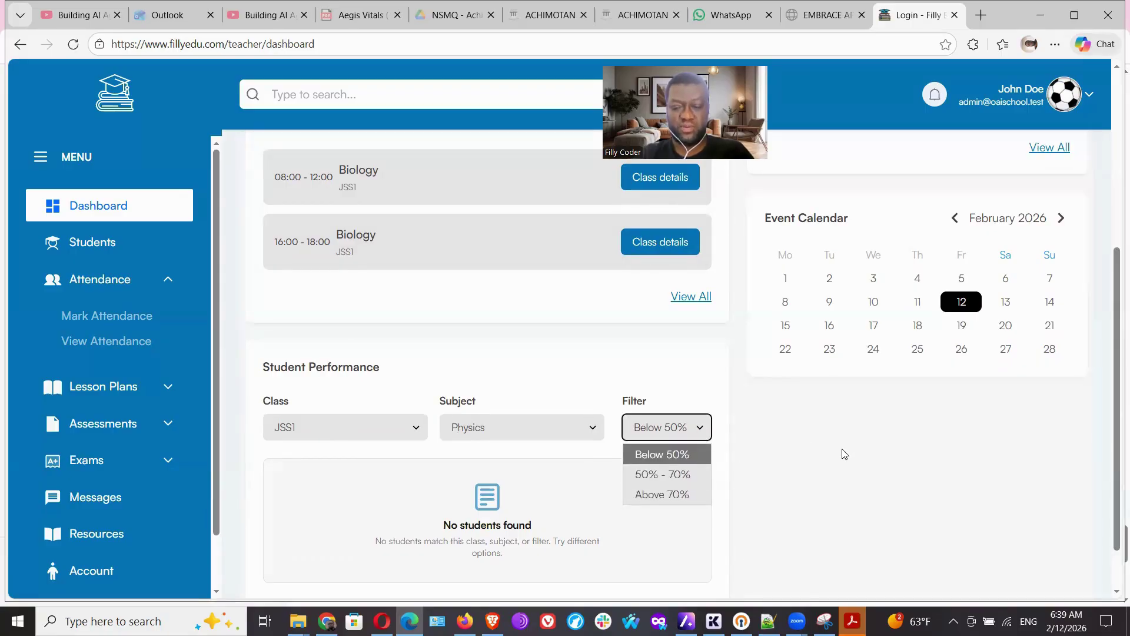
click(868, 467)
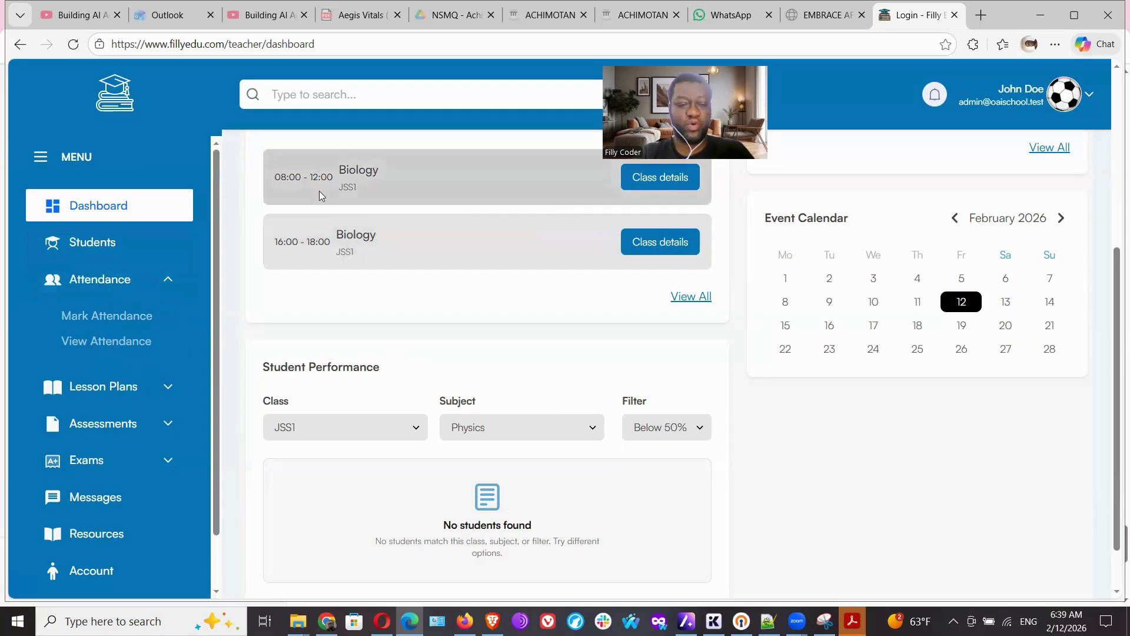
Open the first student in the Students list and review the profile, academics, attendance and performance records.
click(109, 246)
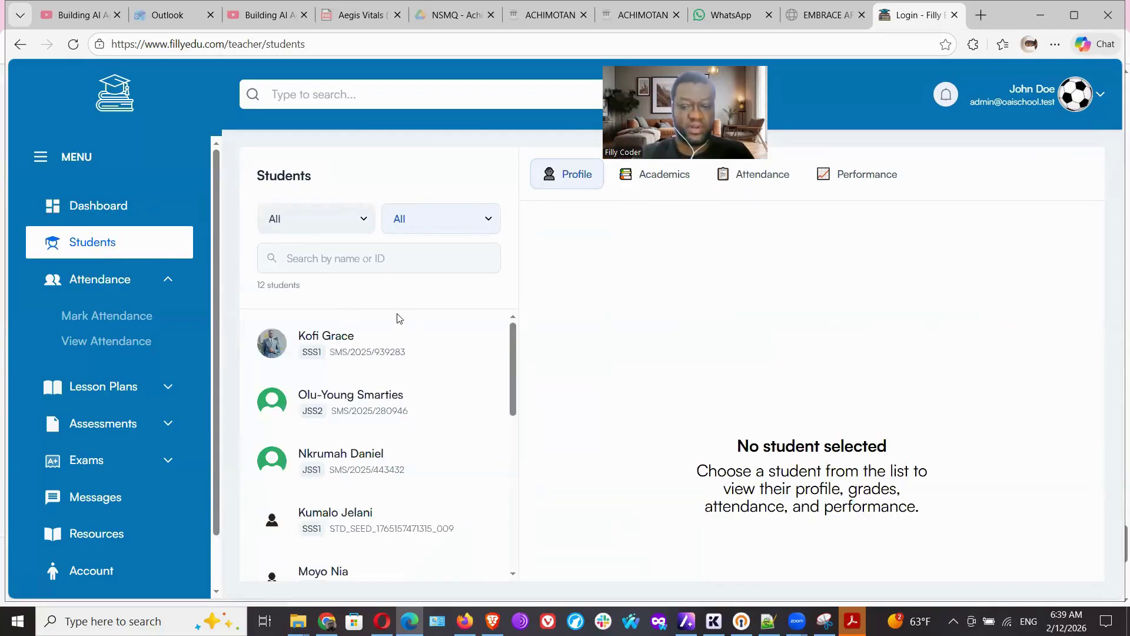
click(361, 343)
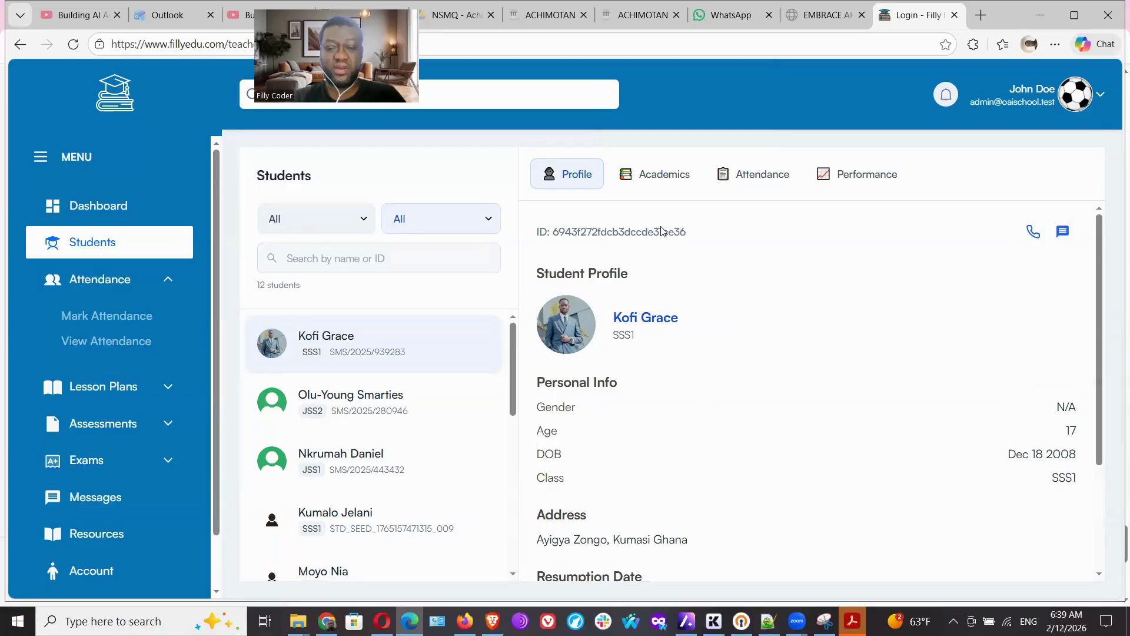
click(662, 178)
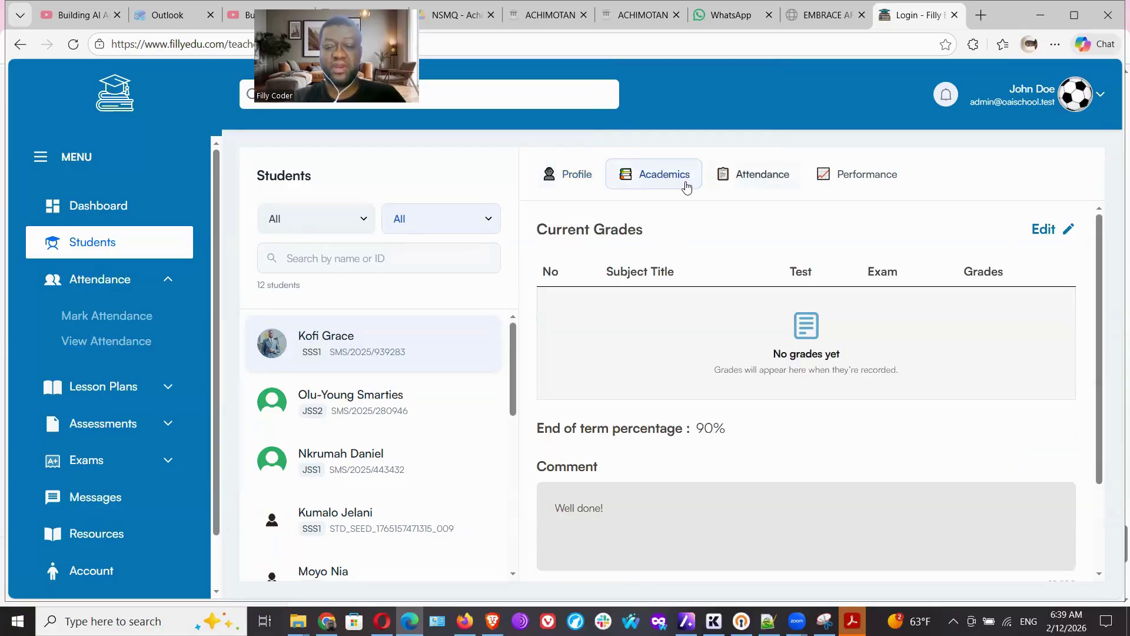
click(759, 181)
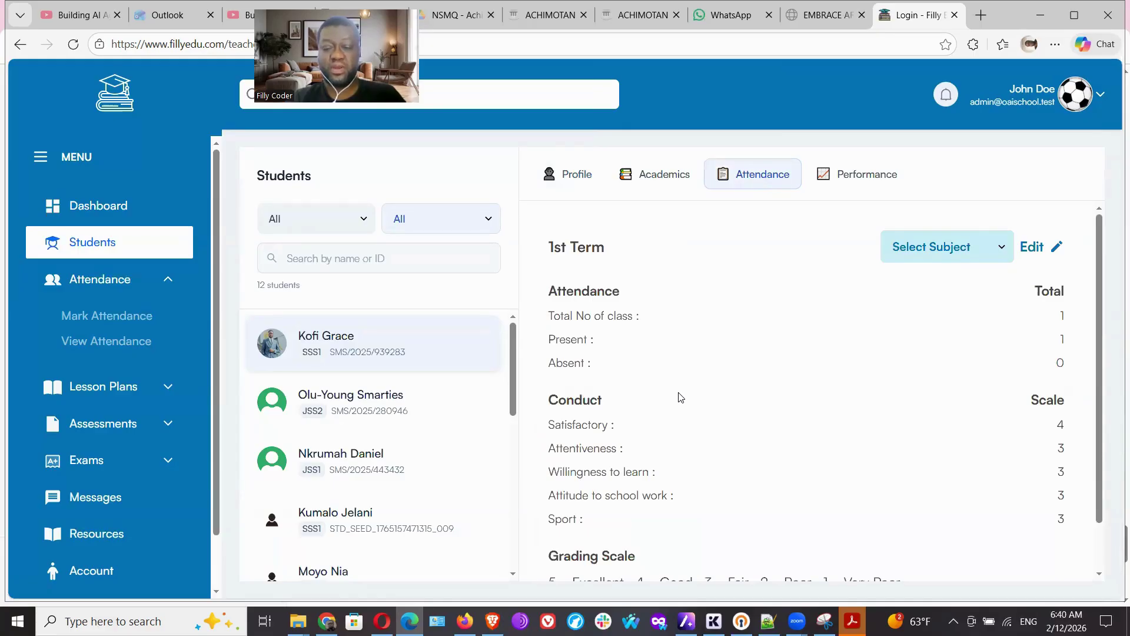
click(863, 178)
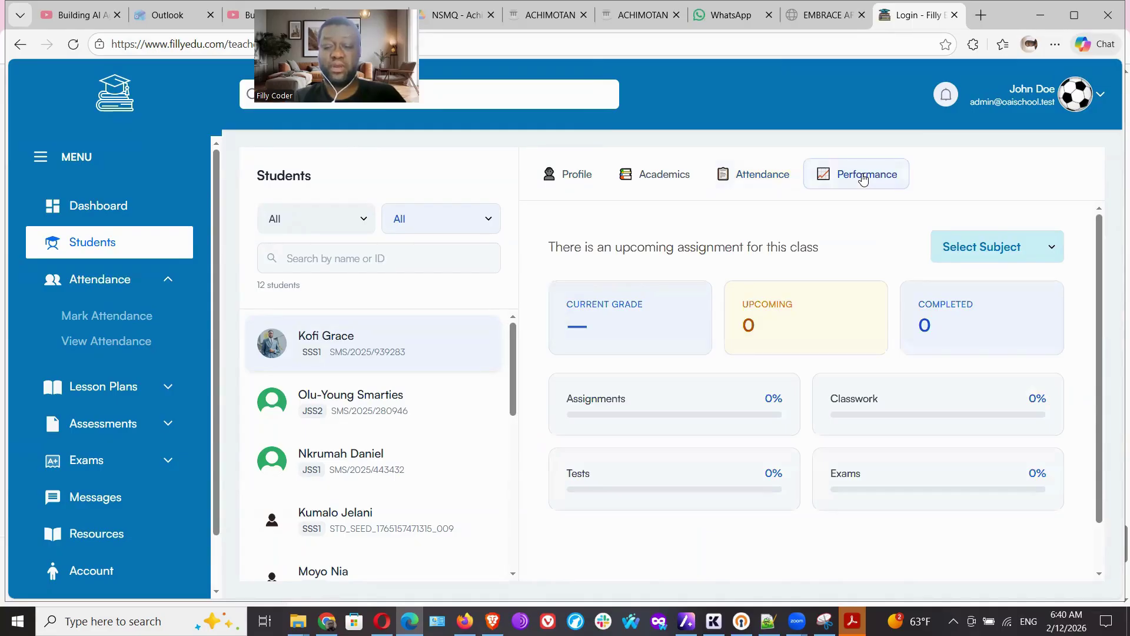
click(759, 181)
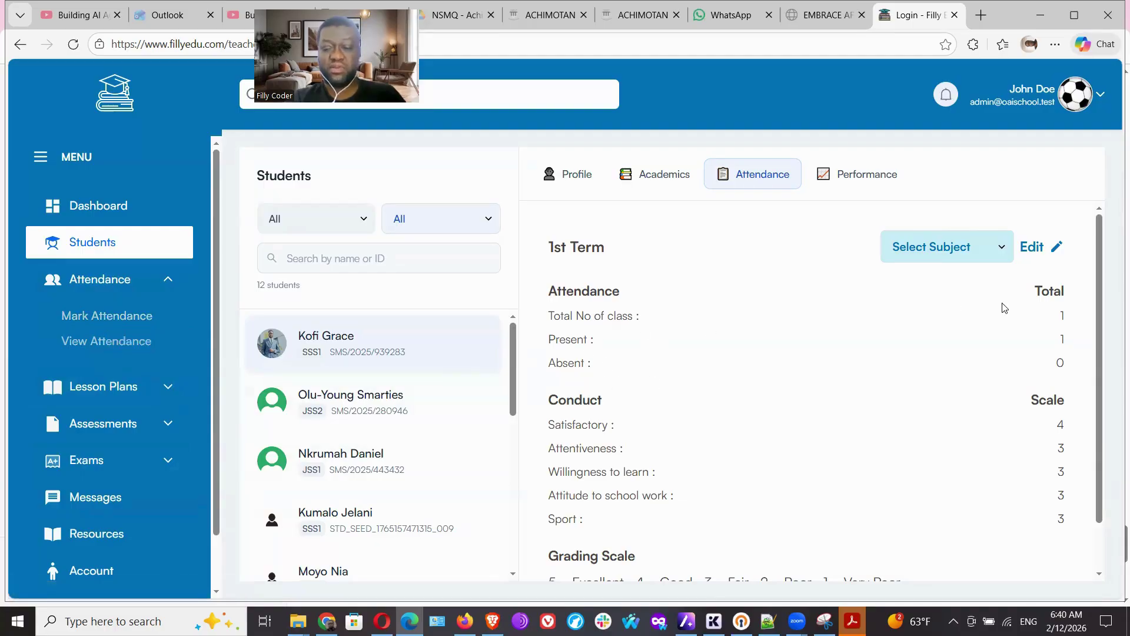
drag(1038, 311, 1073, 341)
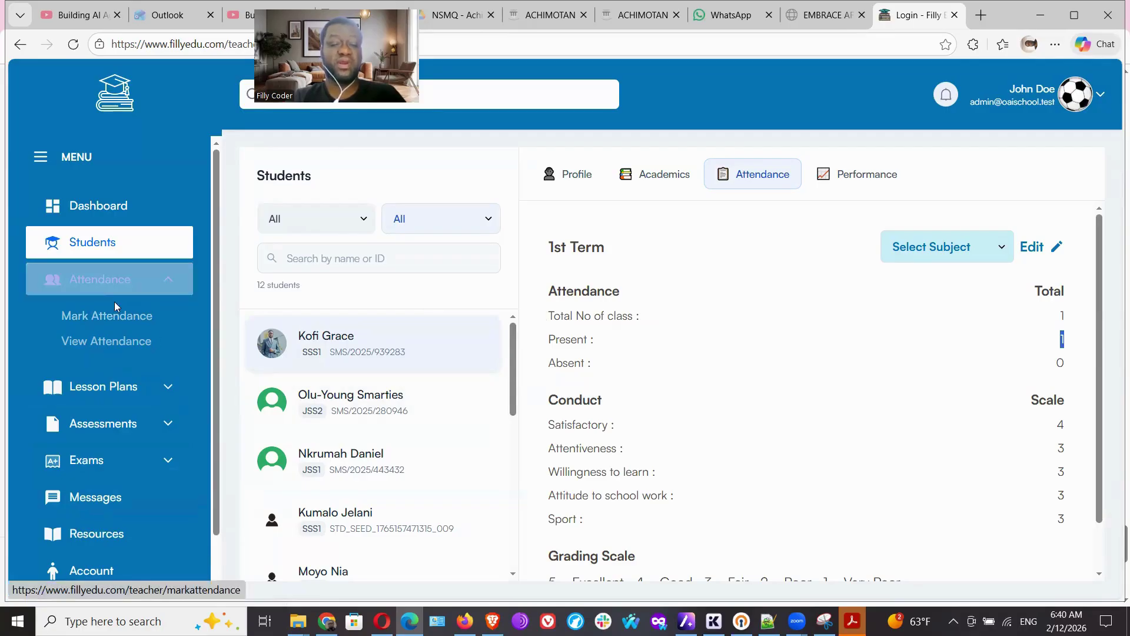
Mark the absent JSS1 student as present for today and save the class attendance.
click(105, 348)
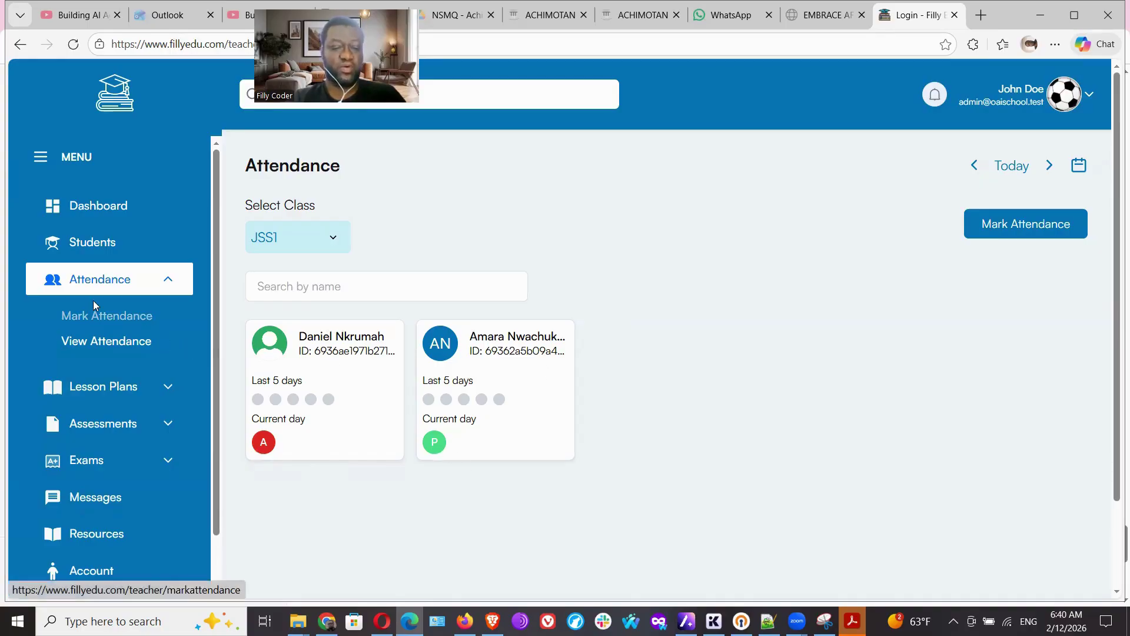
click(94, 317)
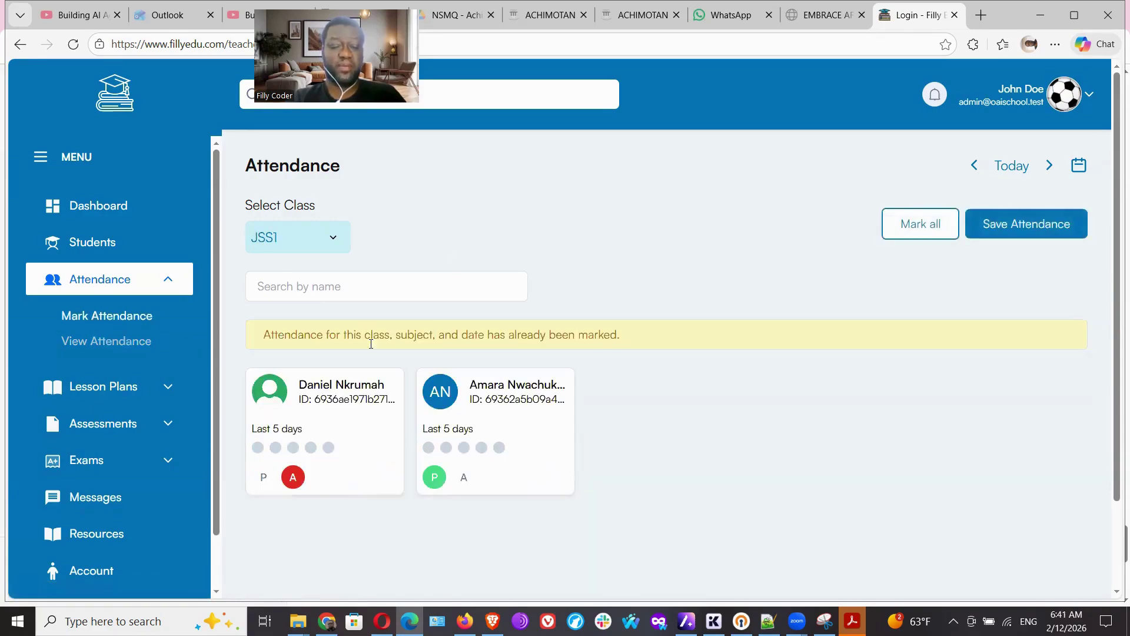
click(263, 478)
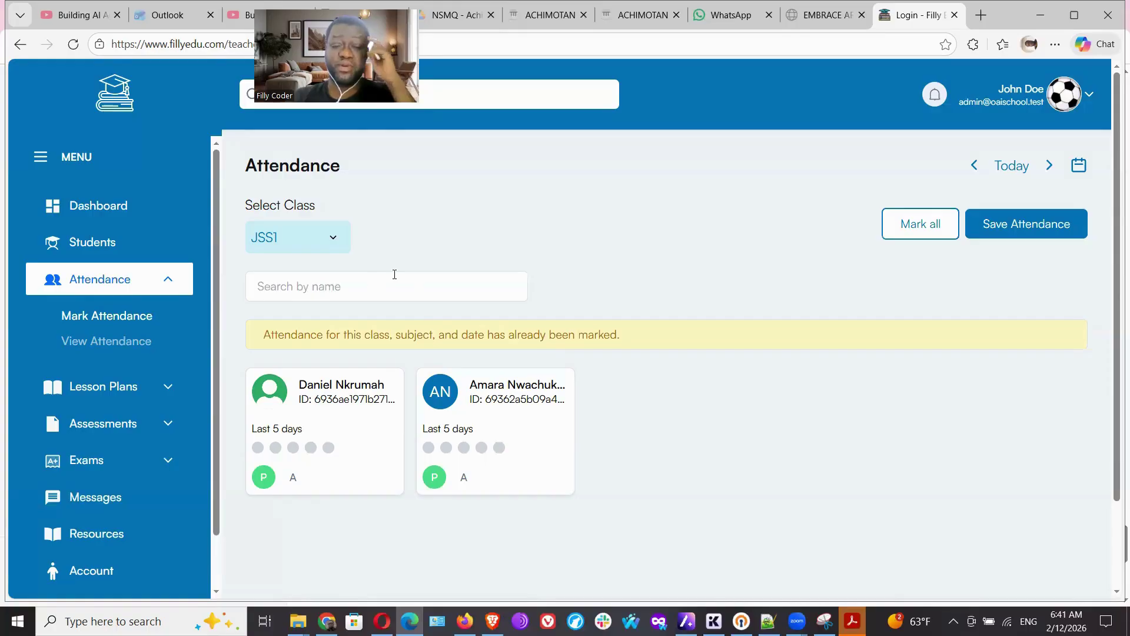
click(1049, 228)
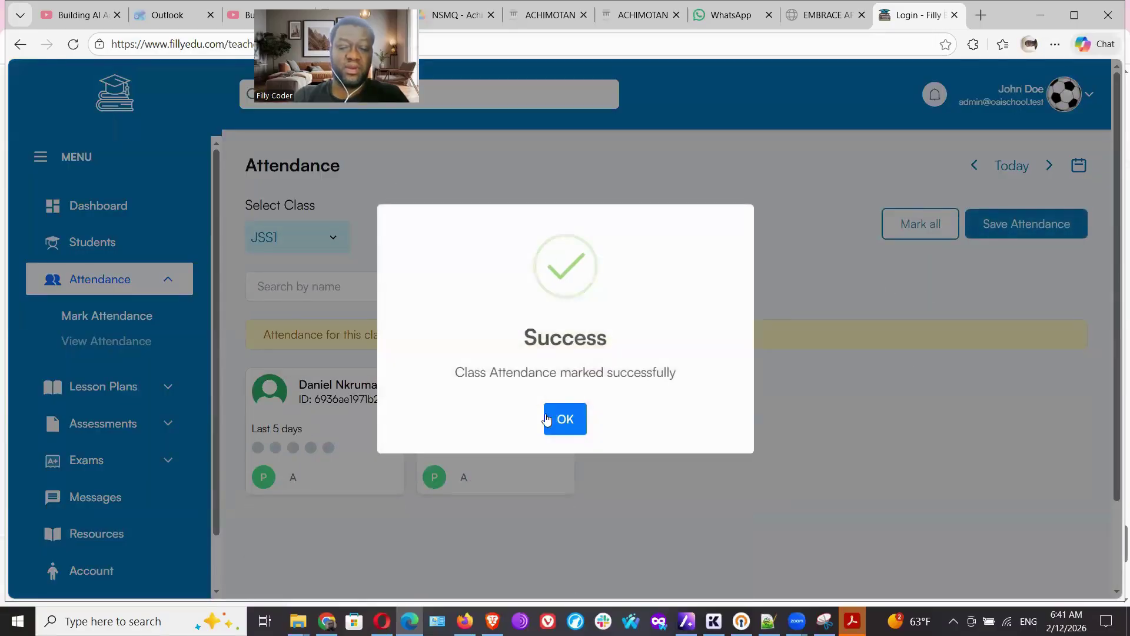
click(559, 415)
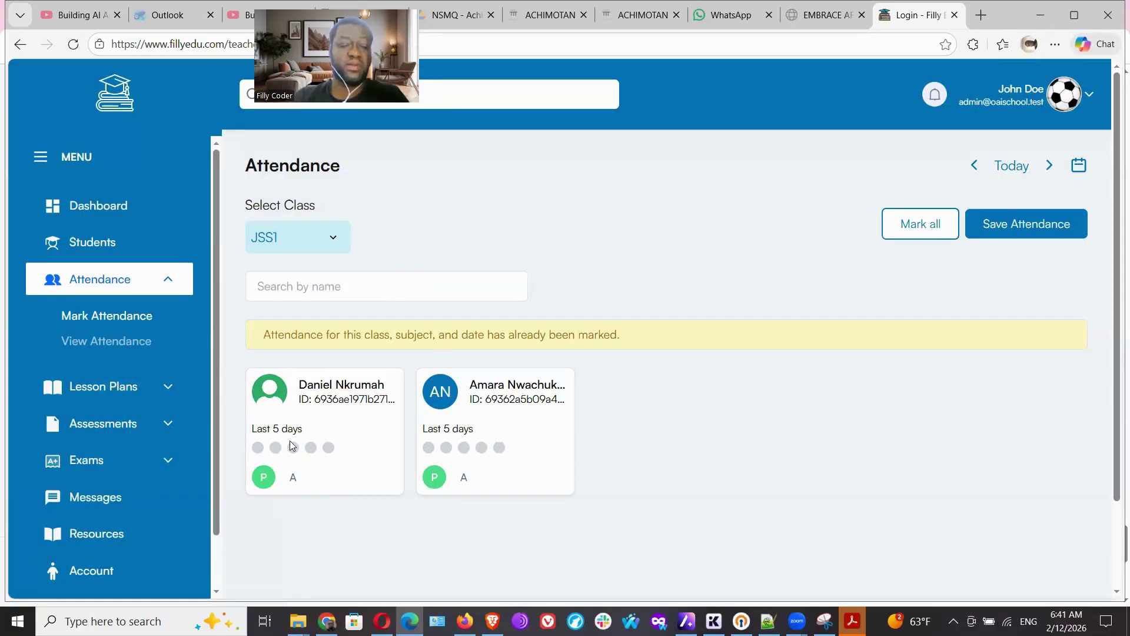
click(105, 347)
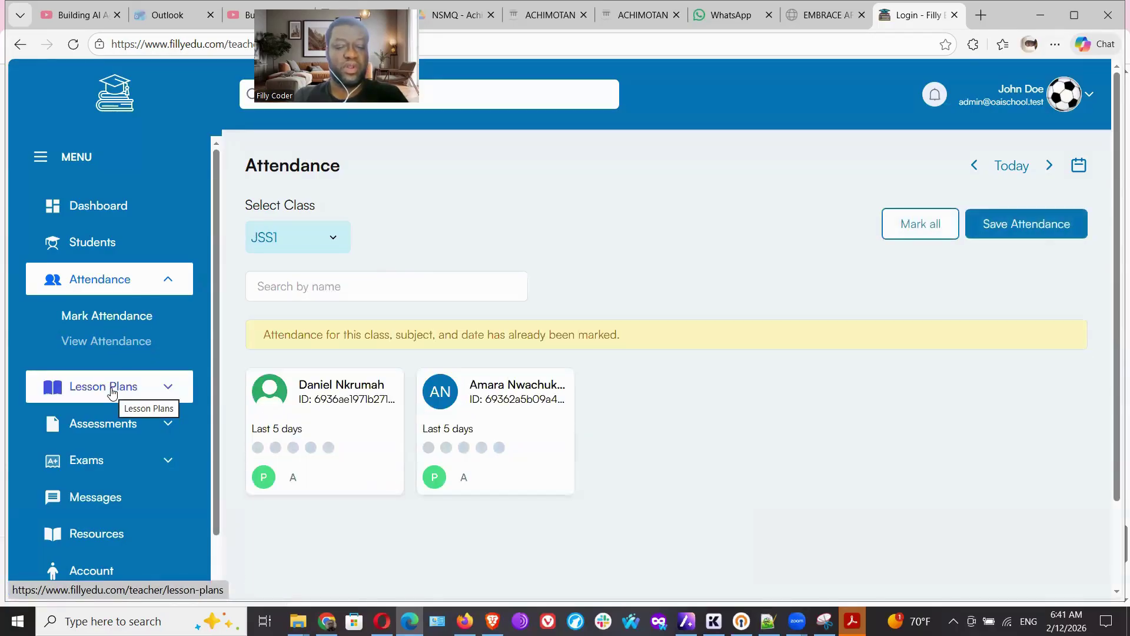
Start a new lesson plan from the Lesson Plans page and go through its term plan form.
click(112, 393)
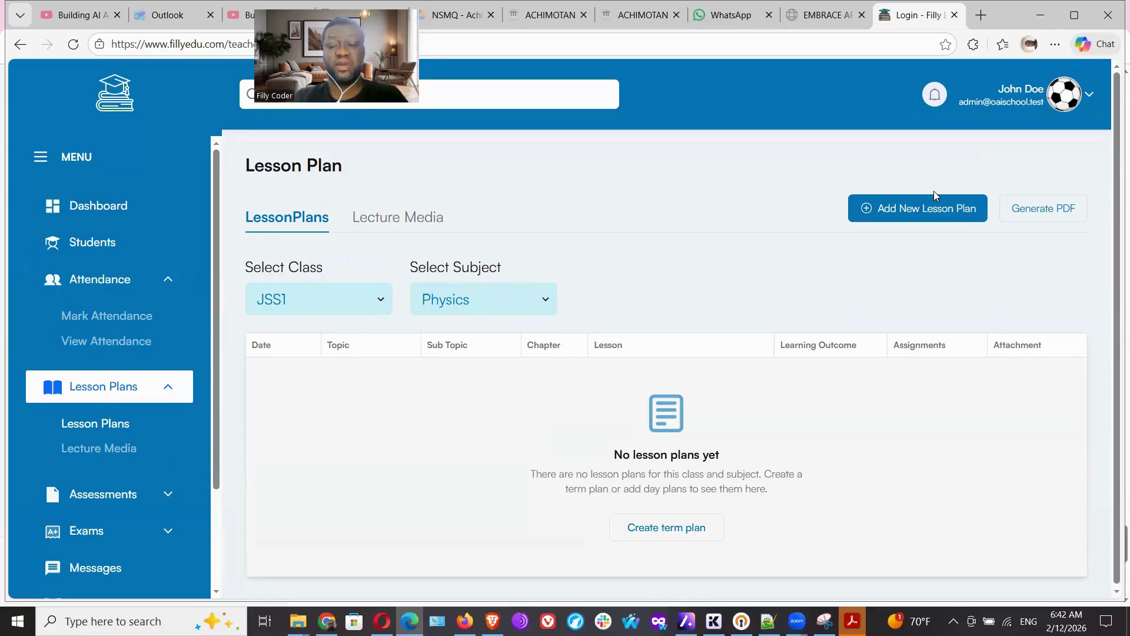
click(913, 209)
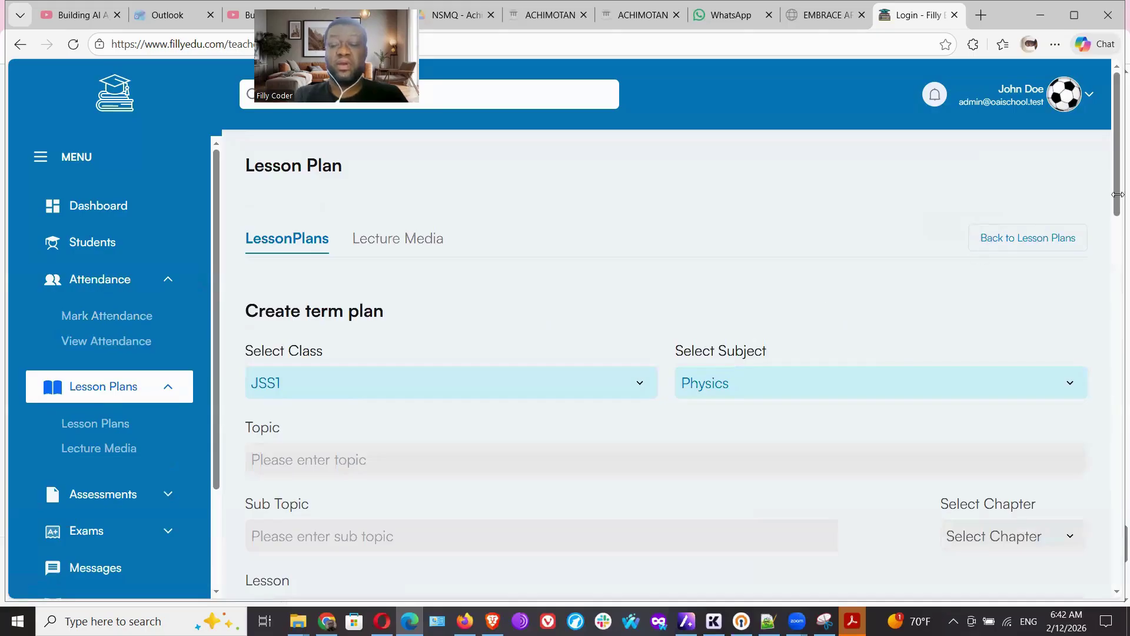
scroll(1113, 215, down, 2)
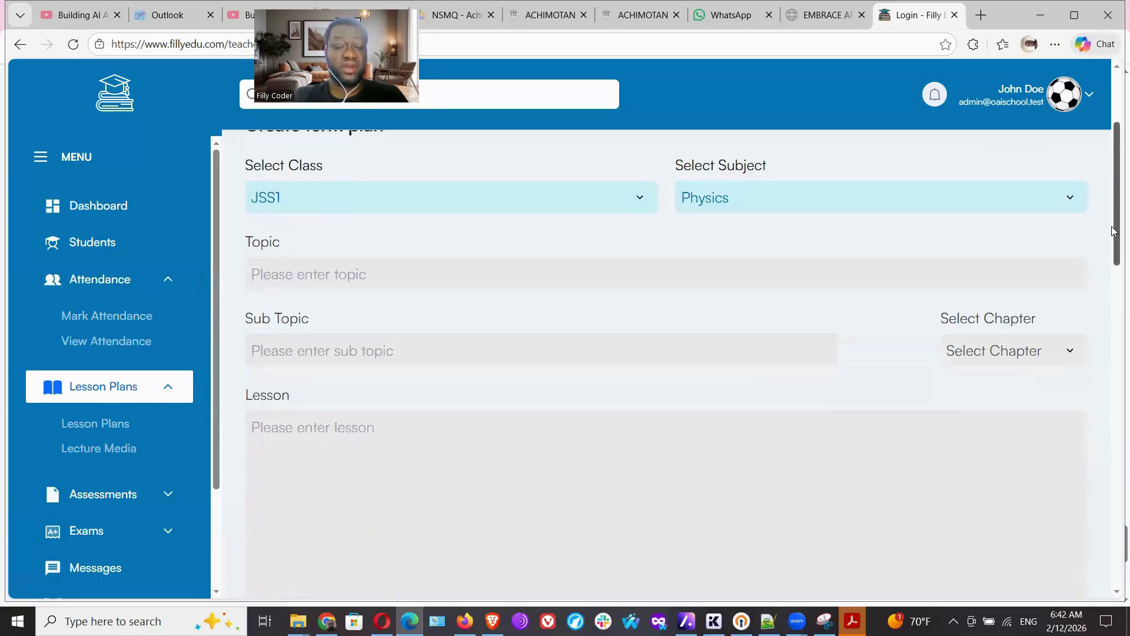
scroll(1113, 206, up, 2)
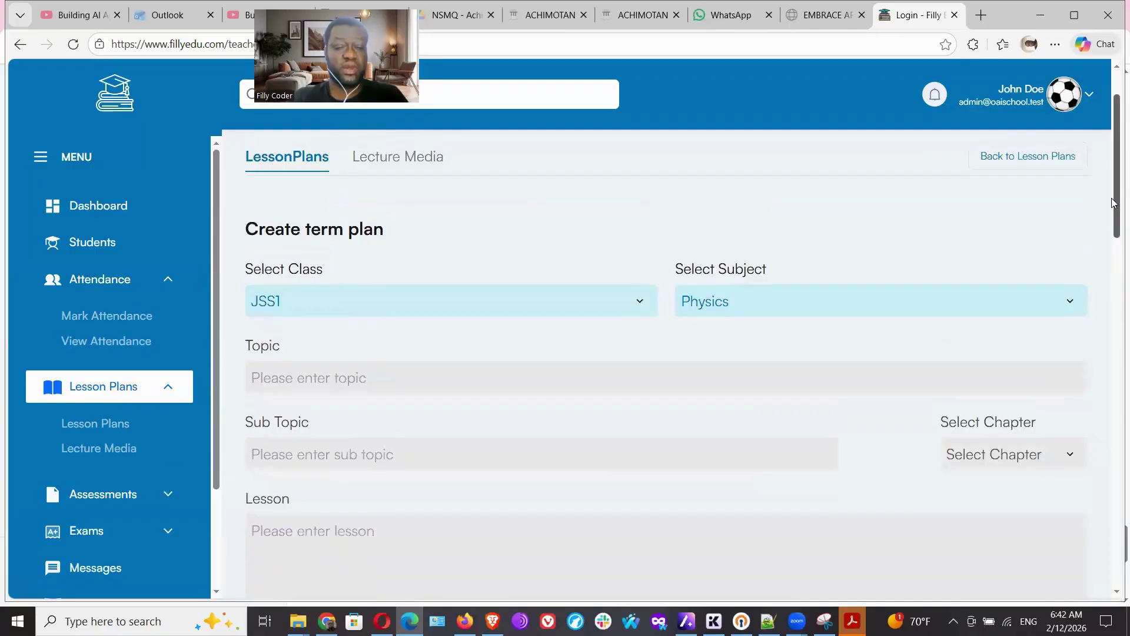
drag(1112, 203, 1113, 557)
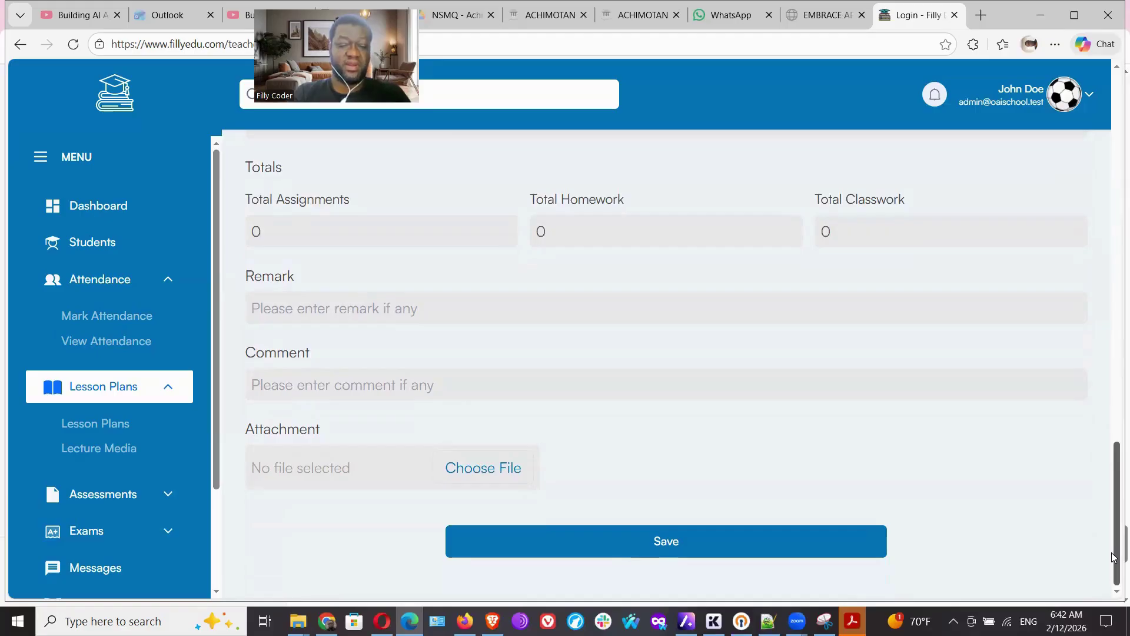
Attach the Structure_of_the_Atom SHS Chemistry file from the Downloads folder to the term plan.
click(480, 468)
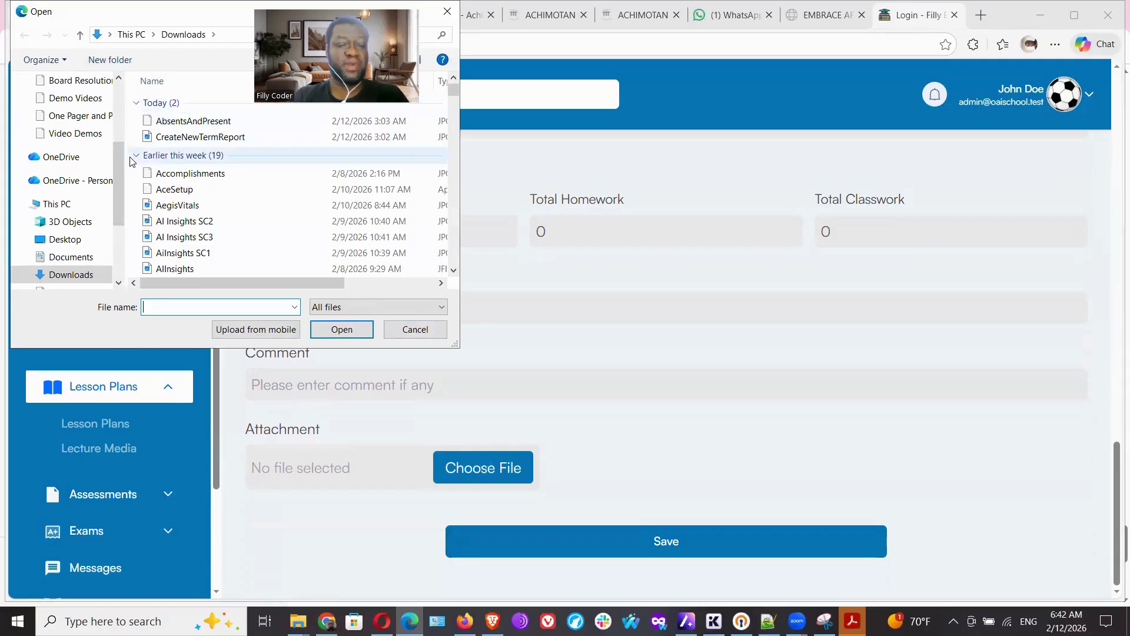
click(120, 100)
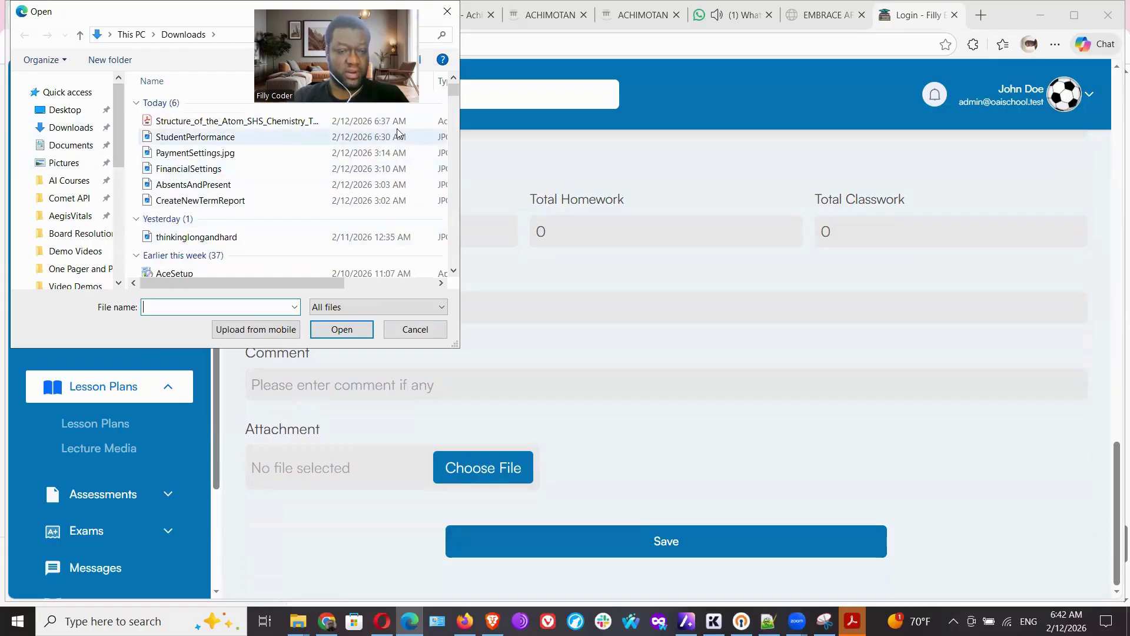
double_click(229, 121)
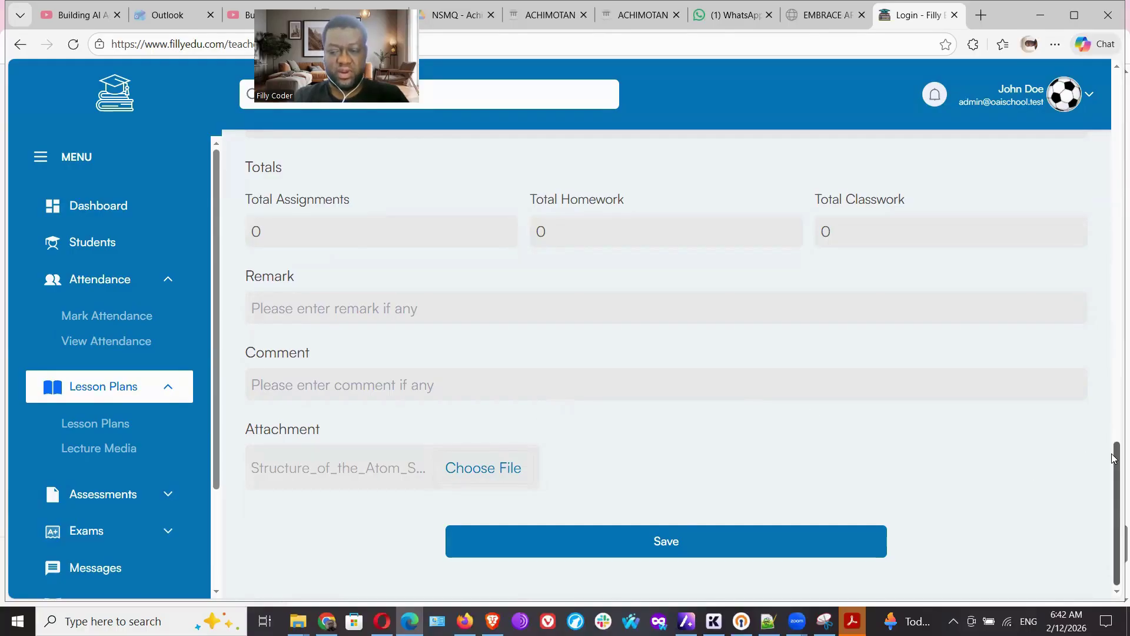
Set the term plan's class to SSS1 and its subject to Chemistry.
drag(1112, 458, 1104, 200)
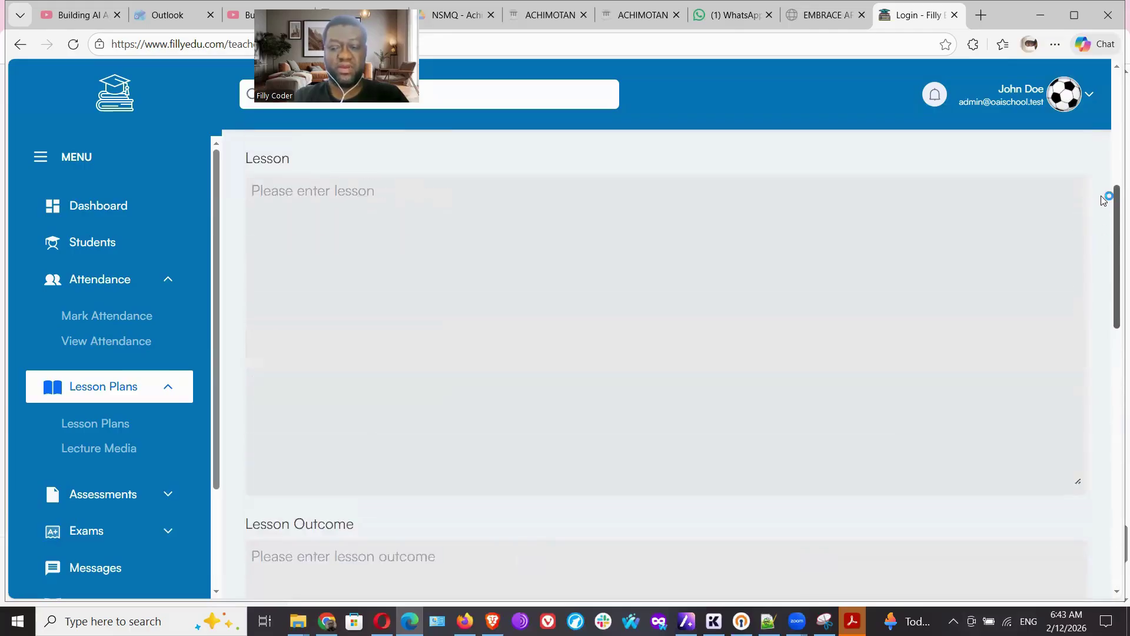
scroll(1000, 212, up, 4)
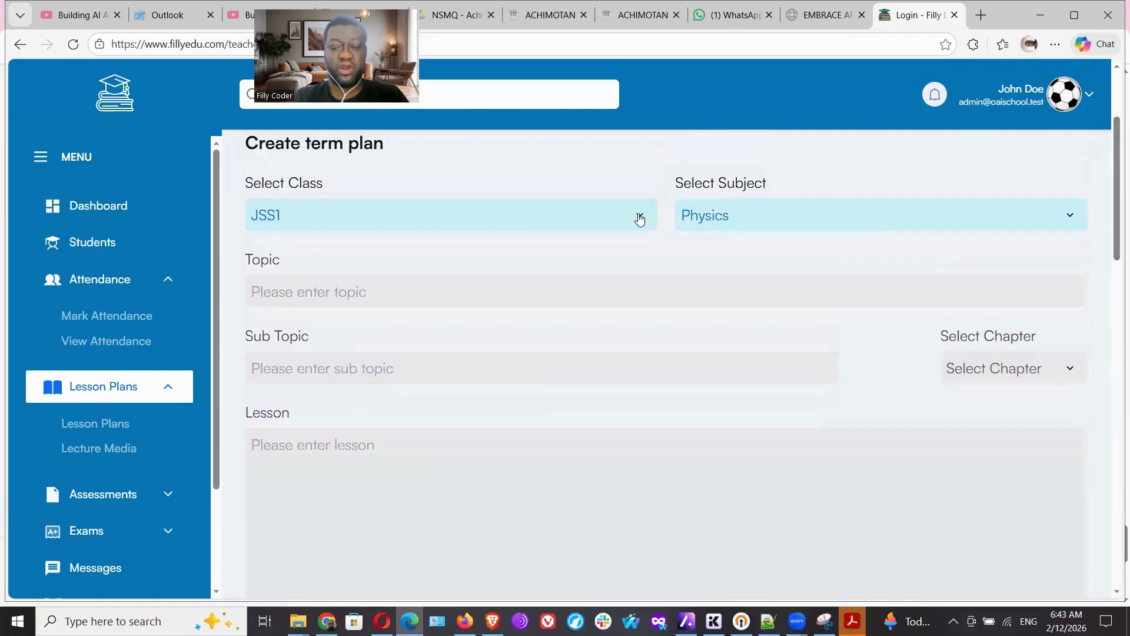
click(640, 219)
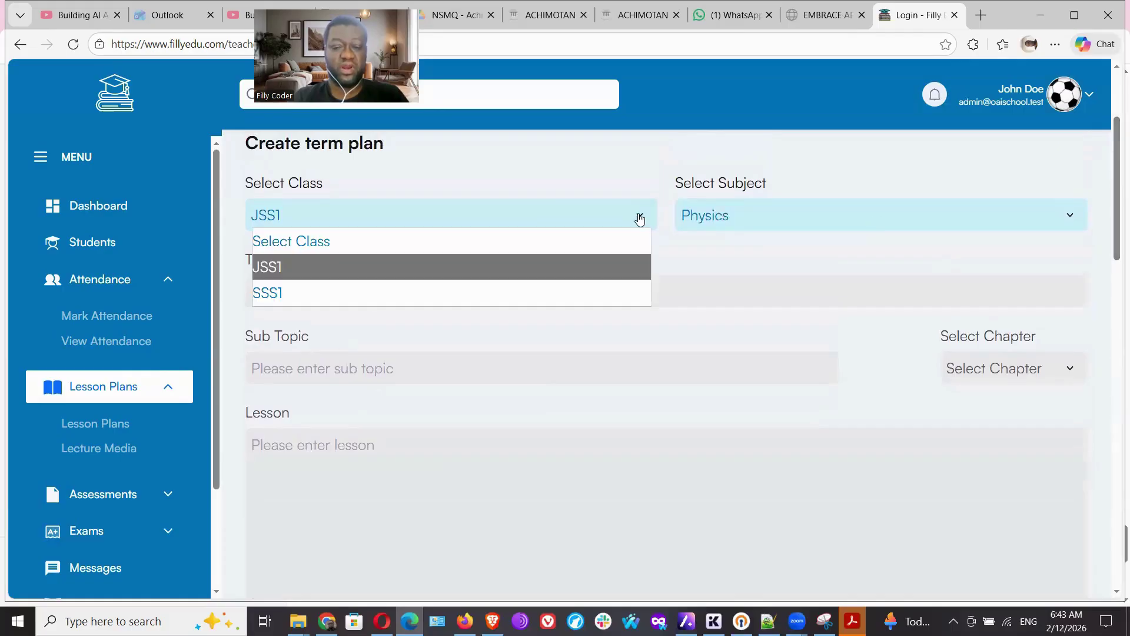
click(497, 292)
click(746, 218)
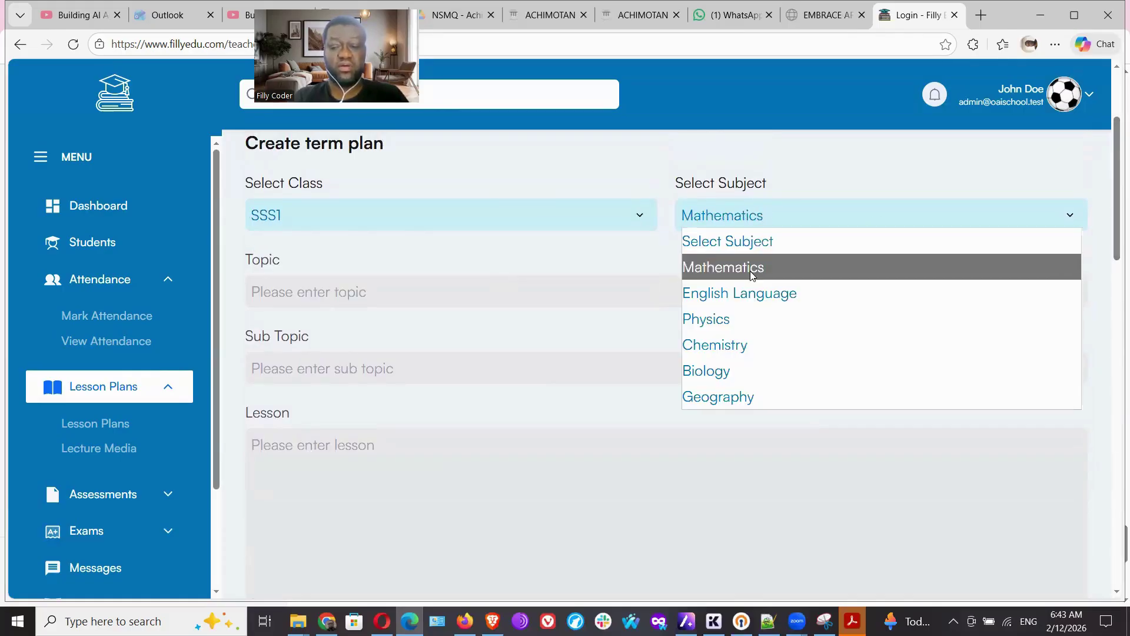
click(729, 344)
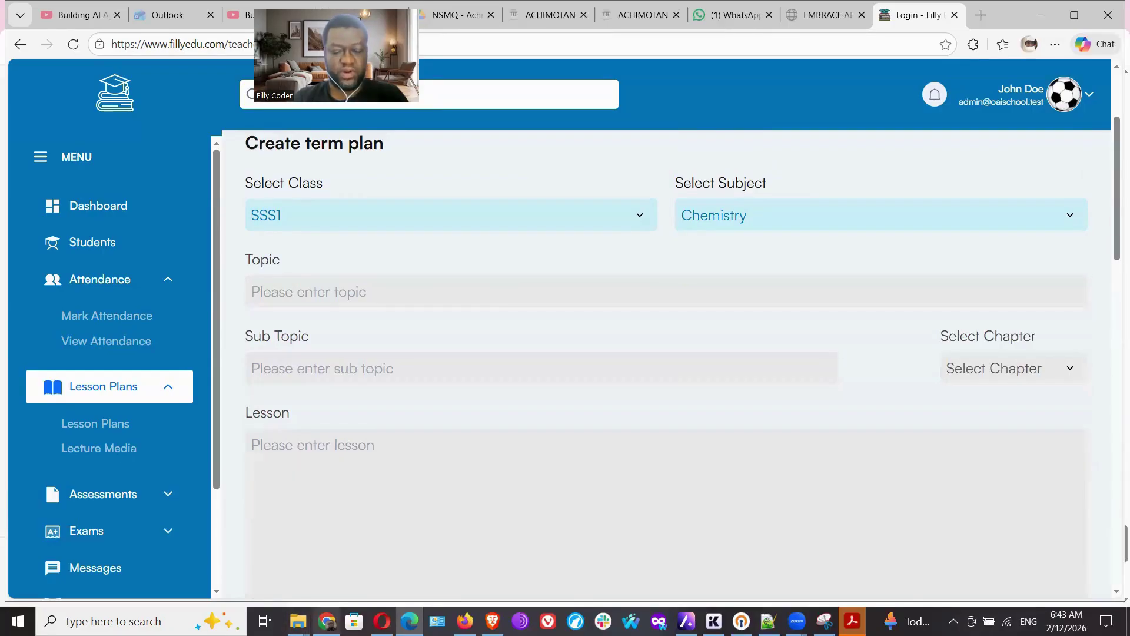
Copy the PDF title from the ChatGPT conversation and enter "Structure of the Atom — SHS Chemistry Tutorial" as the term plan's topic.
click(327, 621)
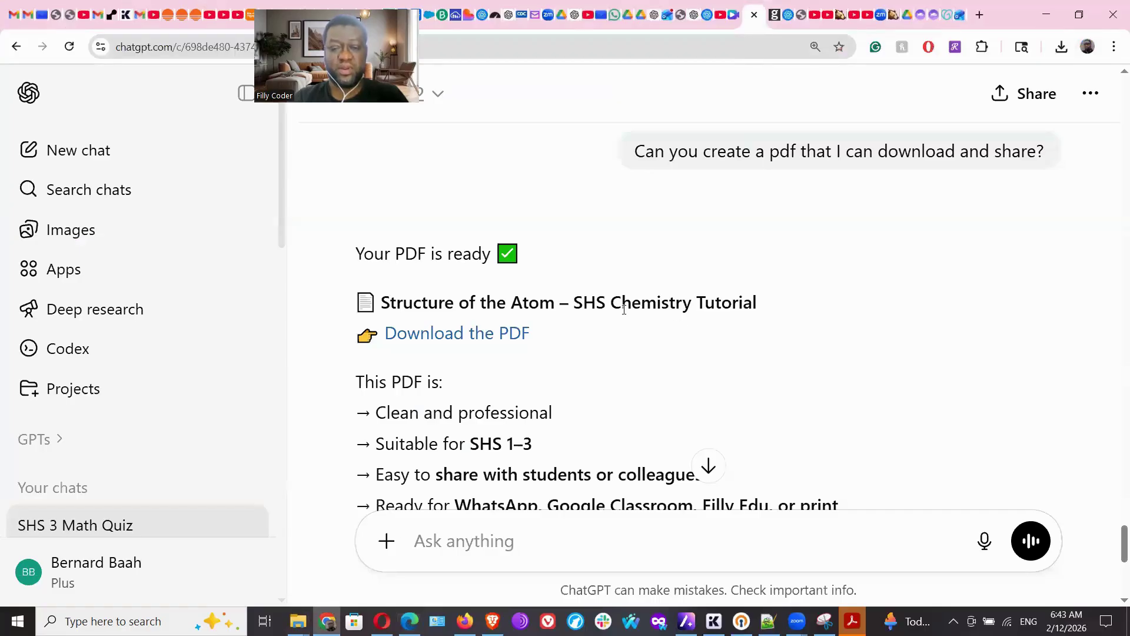
drag(757, 307, 381, 305)
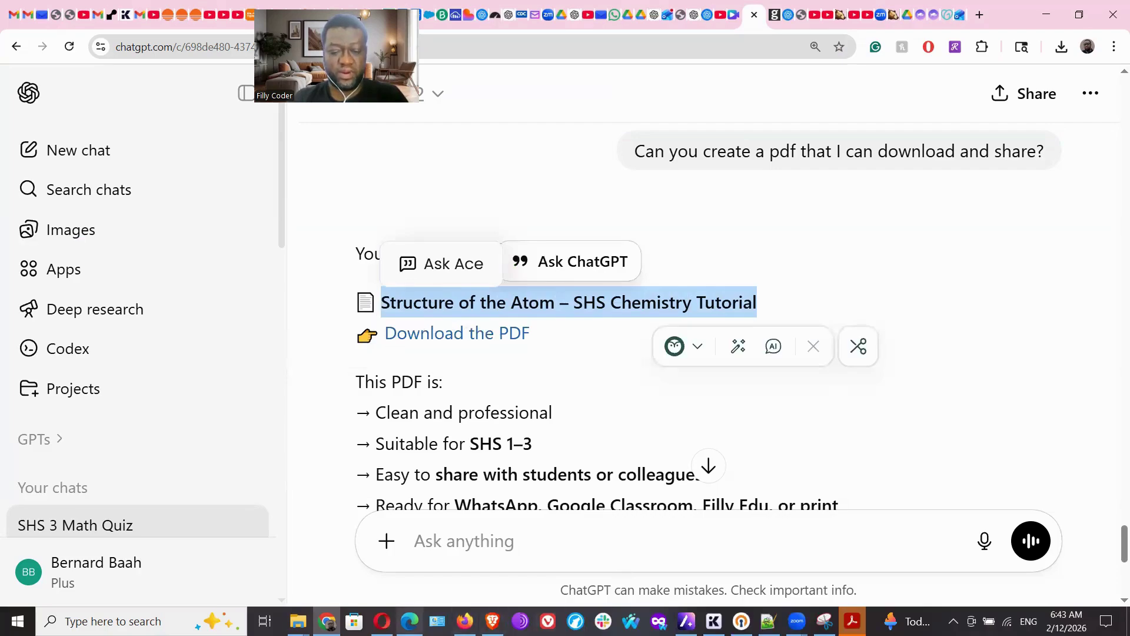
key(alt+Tab)
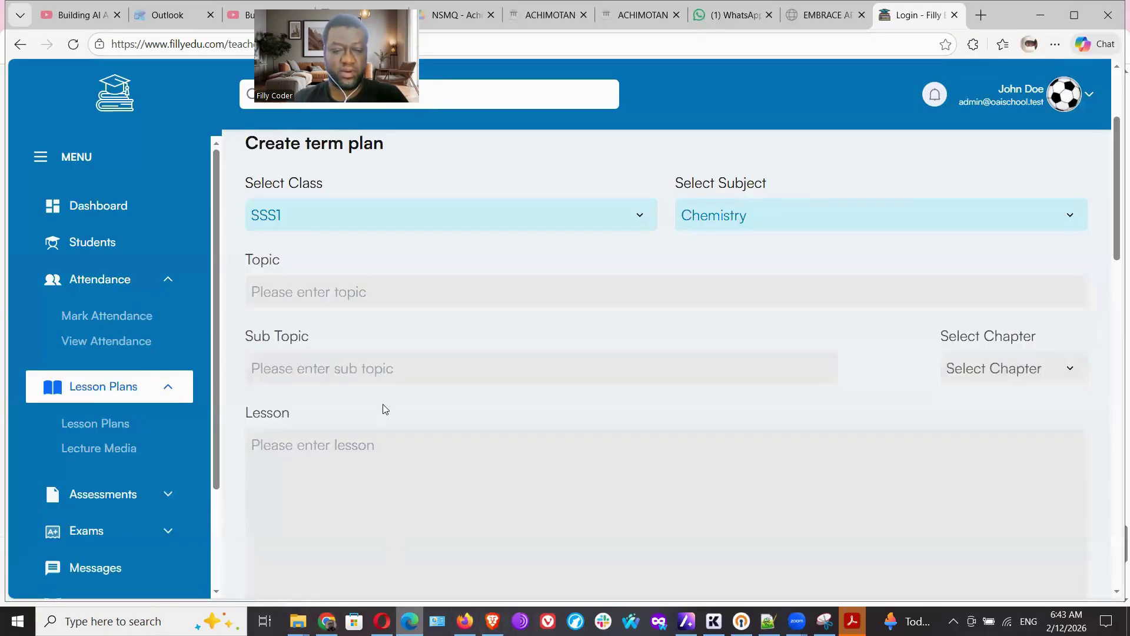
click(368, 289)
text(Structure of the Atom — SHS Chemistry Tutorial)
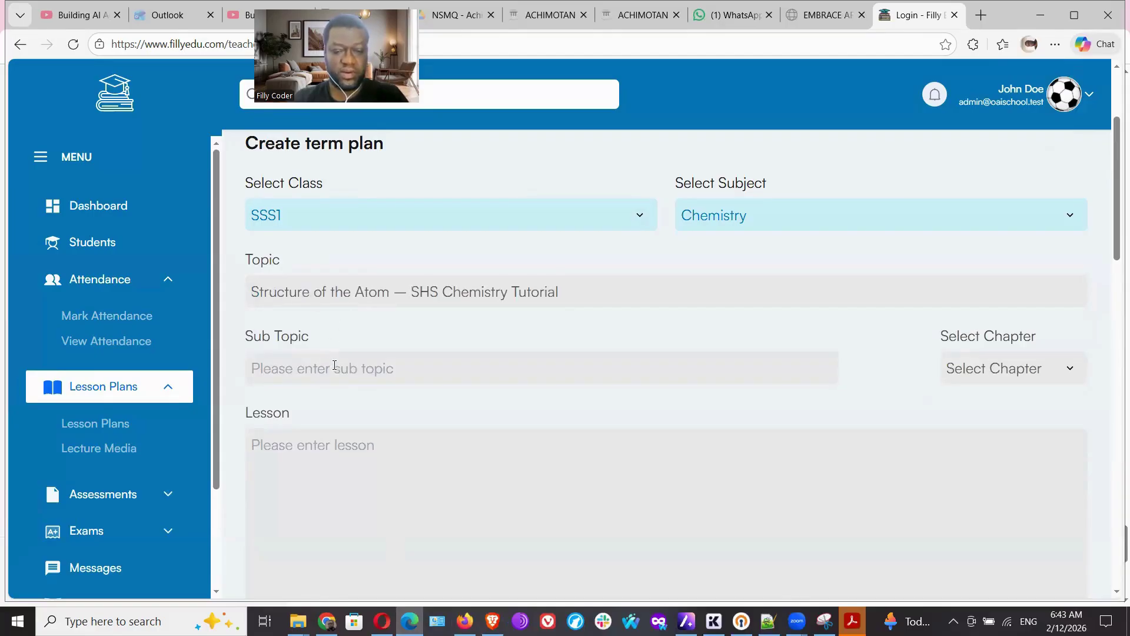
Enter "Atomic Structure" as the term plan's sub topic and set its chapter to Chapter 1.
click(299, 370)
text(Atomi)
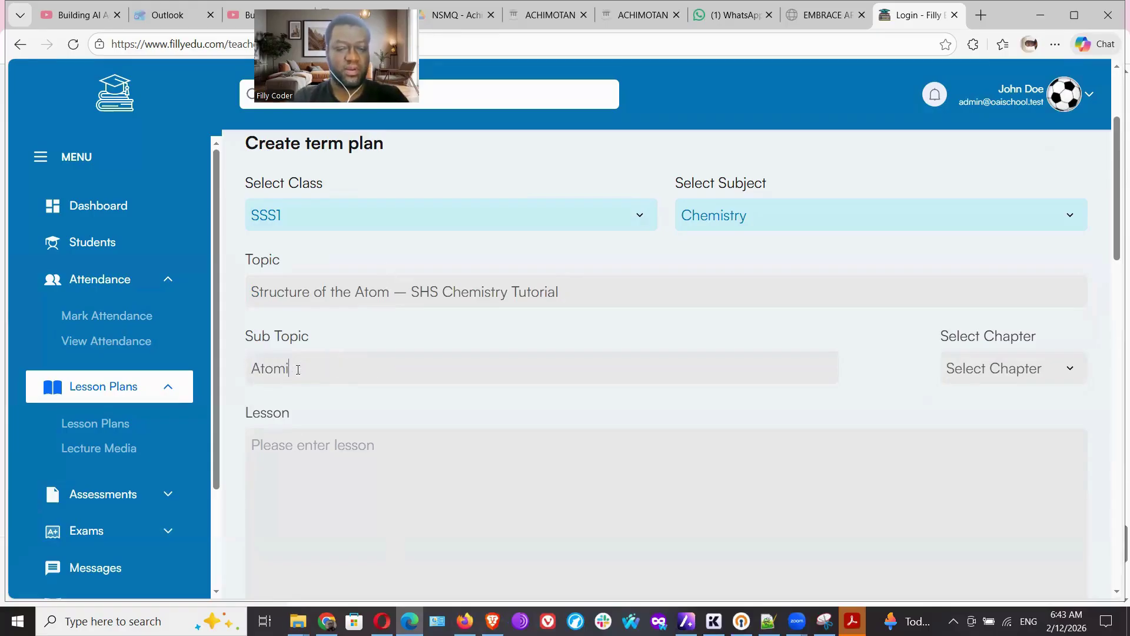
text(c Structure)
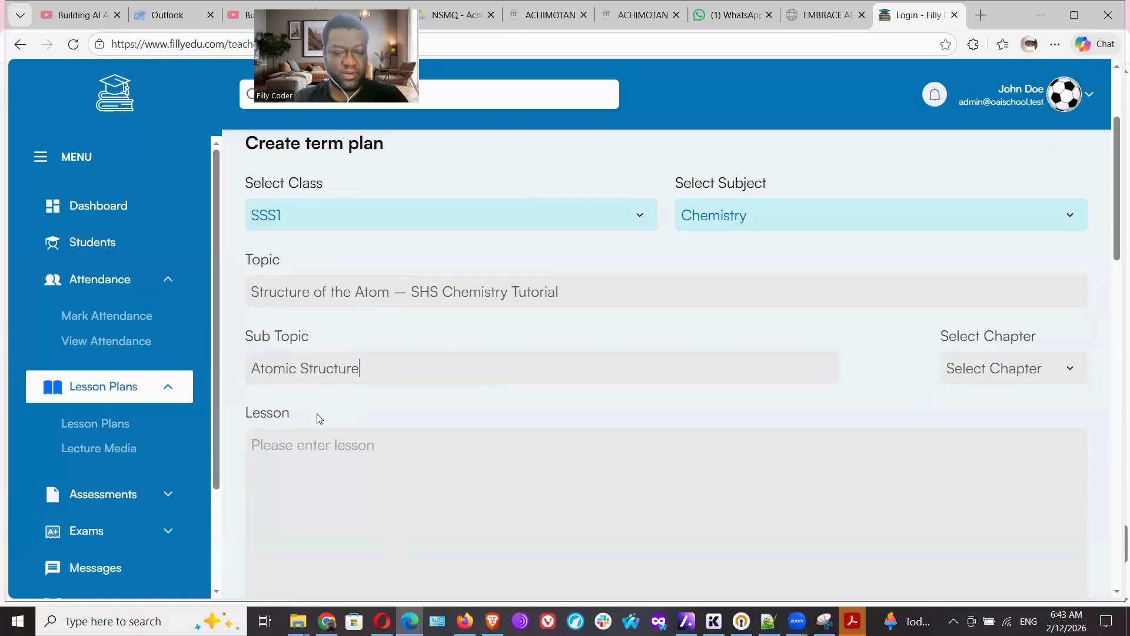
click(1030, 376)
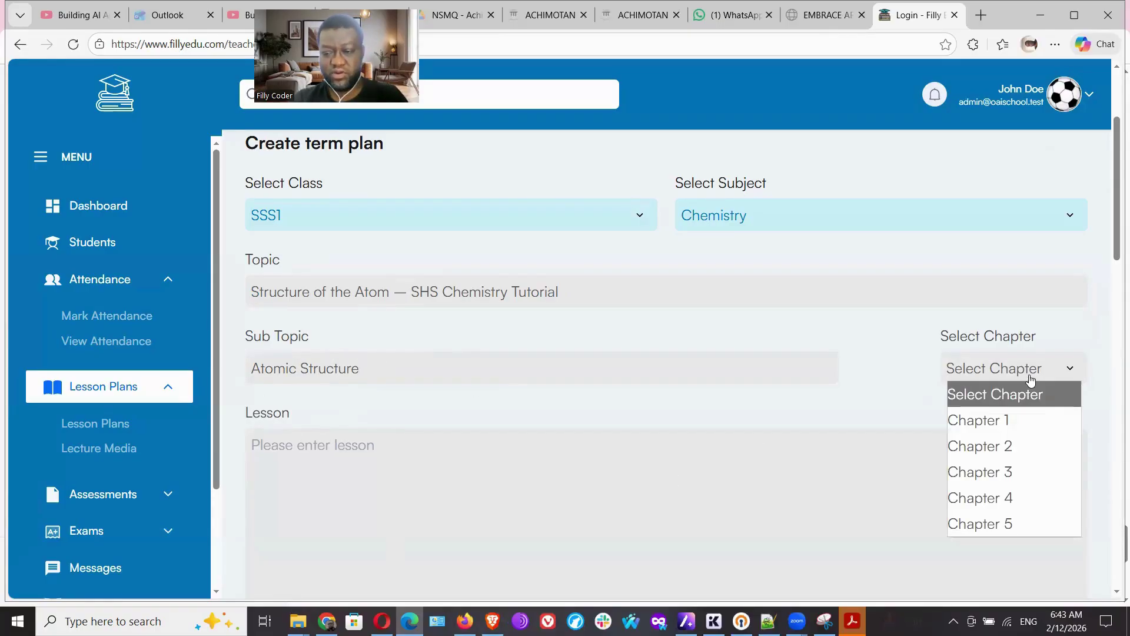
click(999, 420)
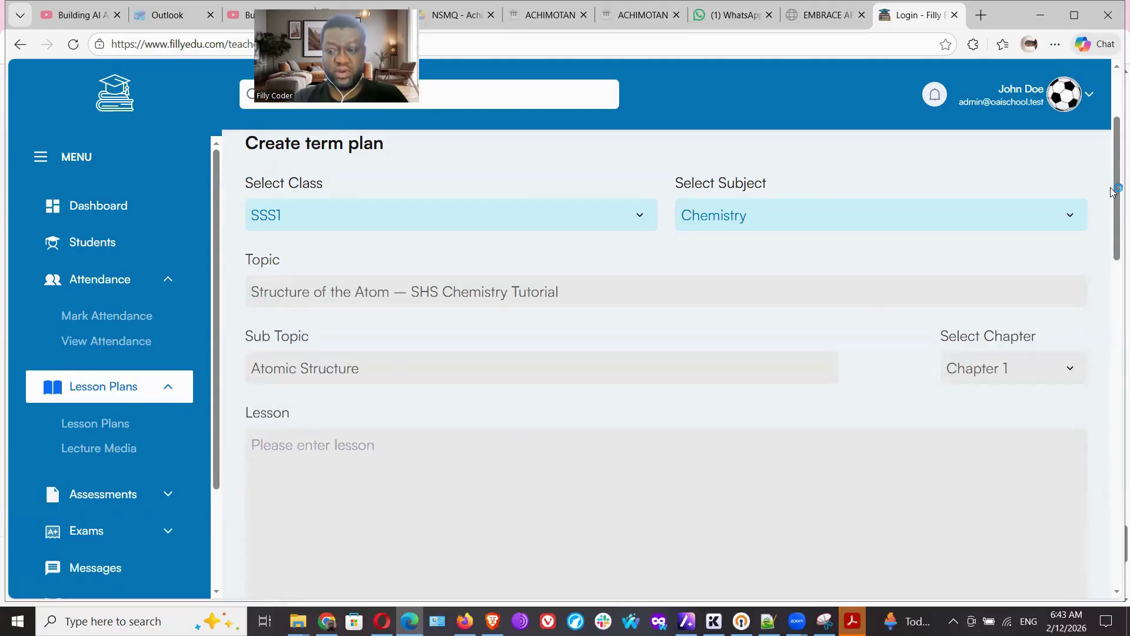
Switch to the ChatGPT conversation and copy the Chemistry tutorial on the structure of the atom from its title through the Summary section.
drag(1113, 218, 1112, 220)
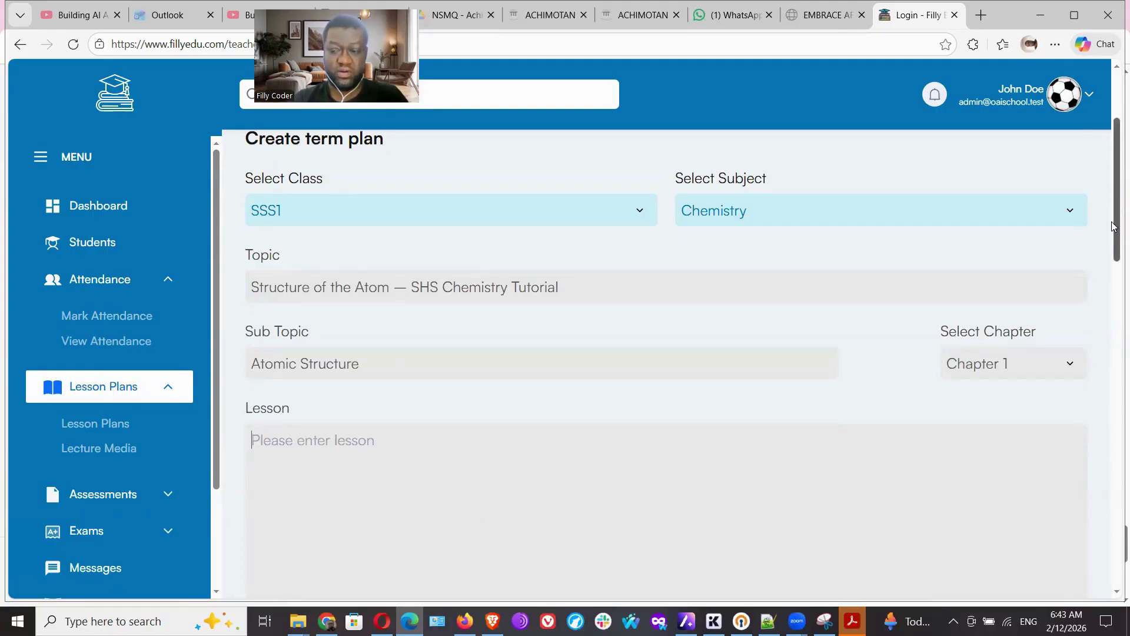
scroll(1112, 226, down, 2)
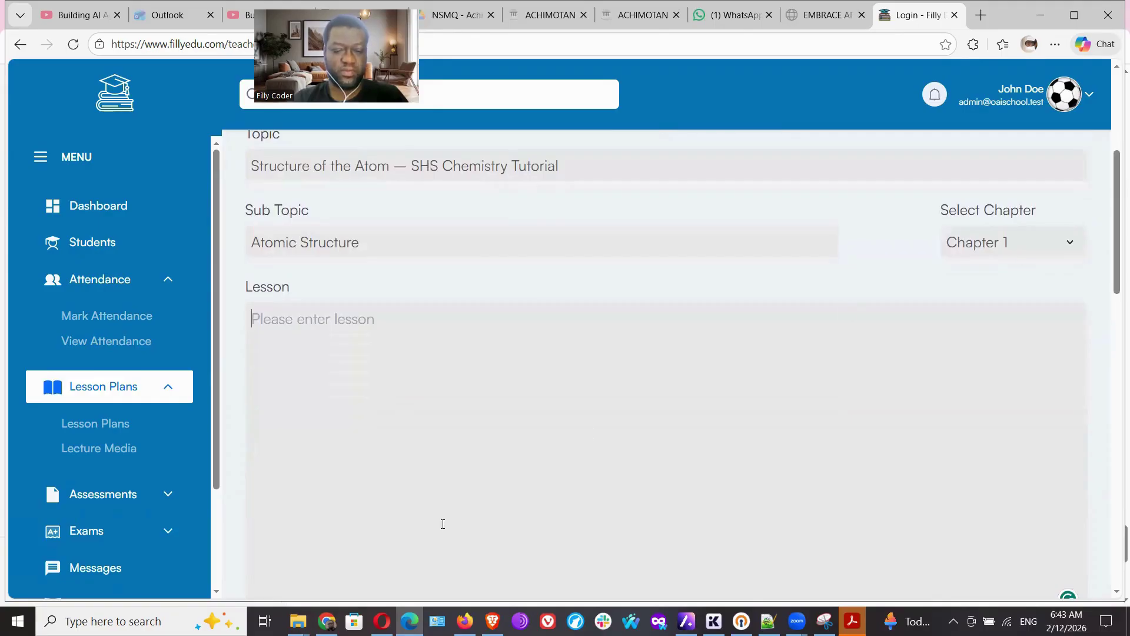
click(326, 621)
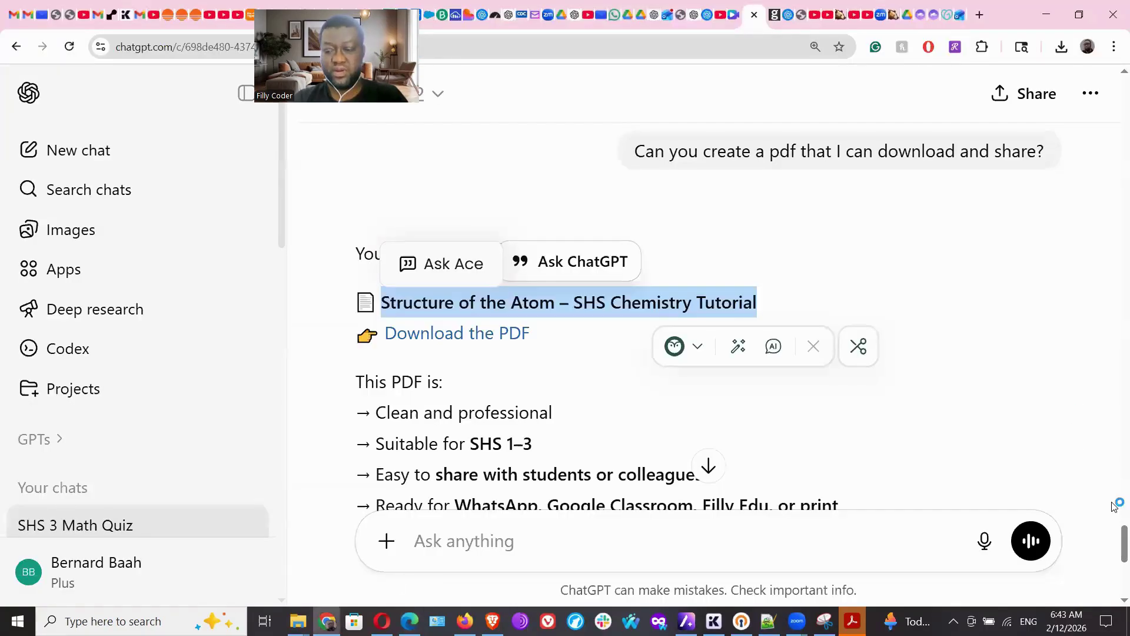
scroll(1114, 525, up, 5)
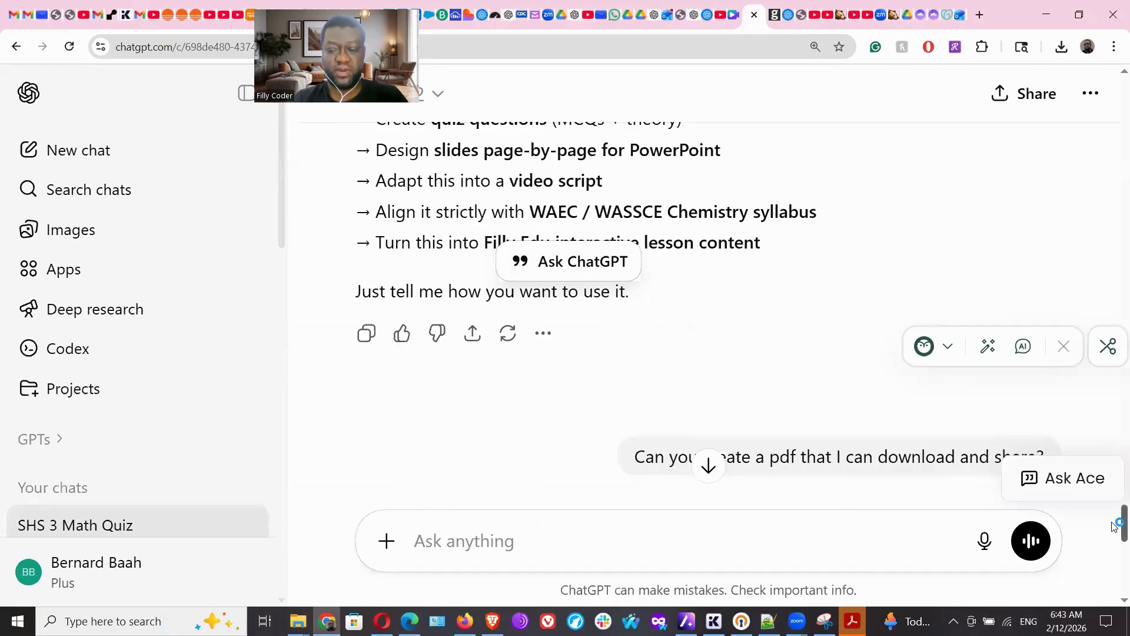
scroll(1115, 494, up, 10)
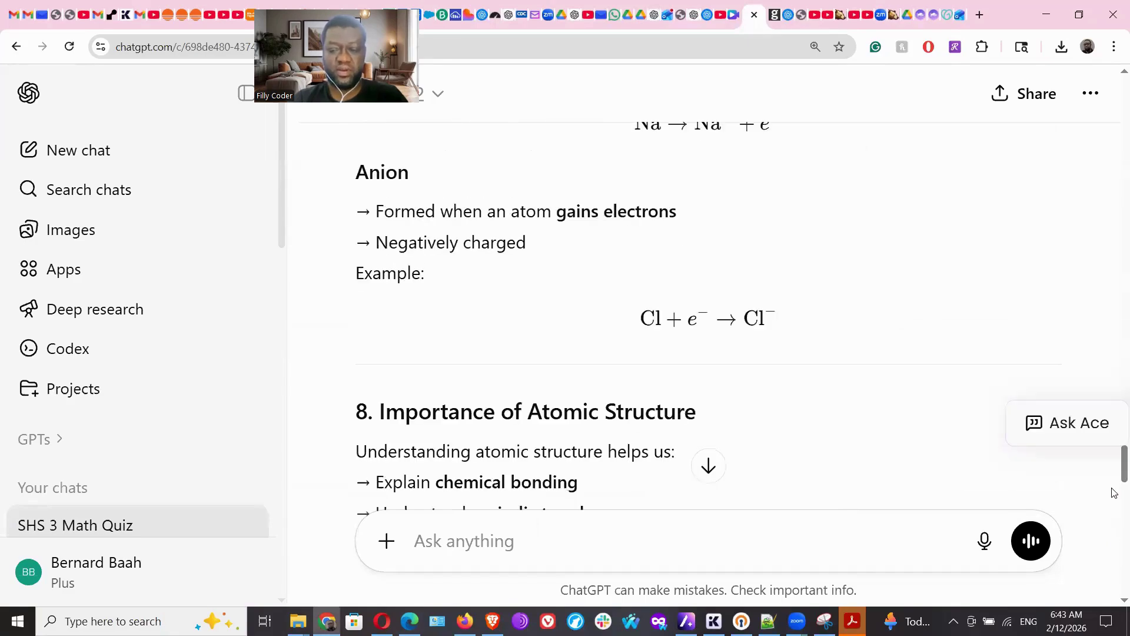
drag(1114, 471, 1115, 279)
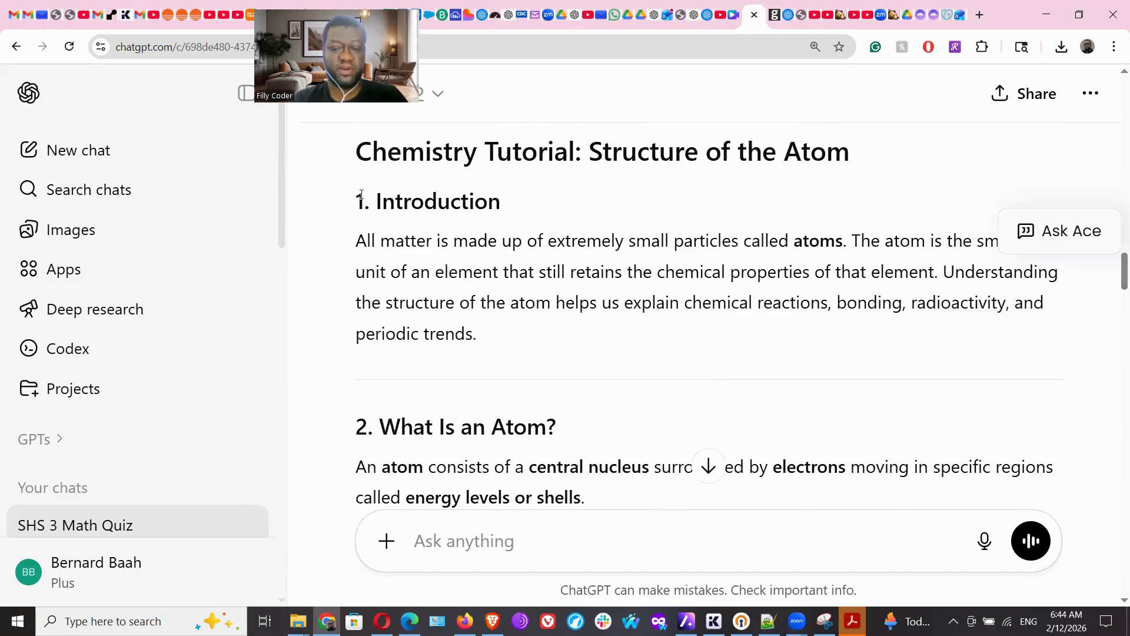
drag(361, 157, 519, 541)
drag(510, 587, 631, 540)
drag(620, 597, 662, 525)
drag(648, 583, 771, 360)
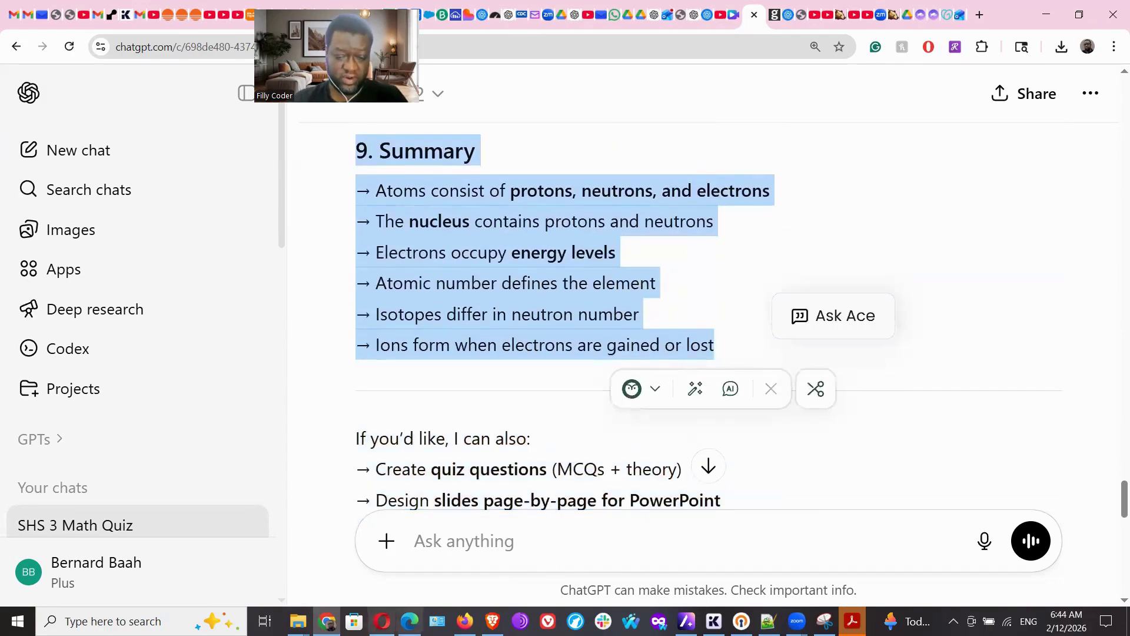
Return to the teacher portal and paste the copied tutorial text as the term plan's lesson.
click(410, 622)
click(354, 375)
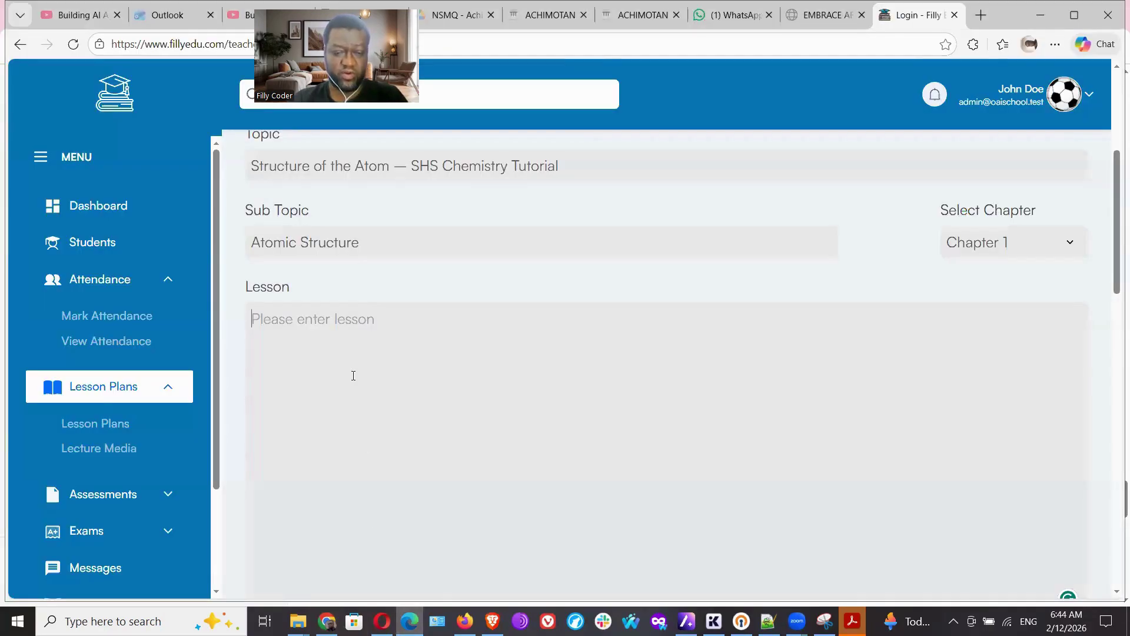
key(ctrl+v)
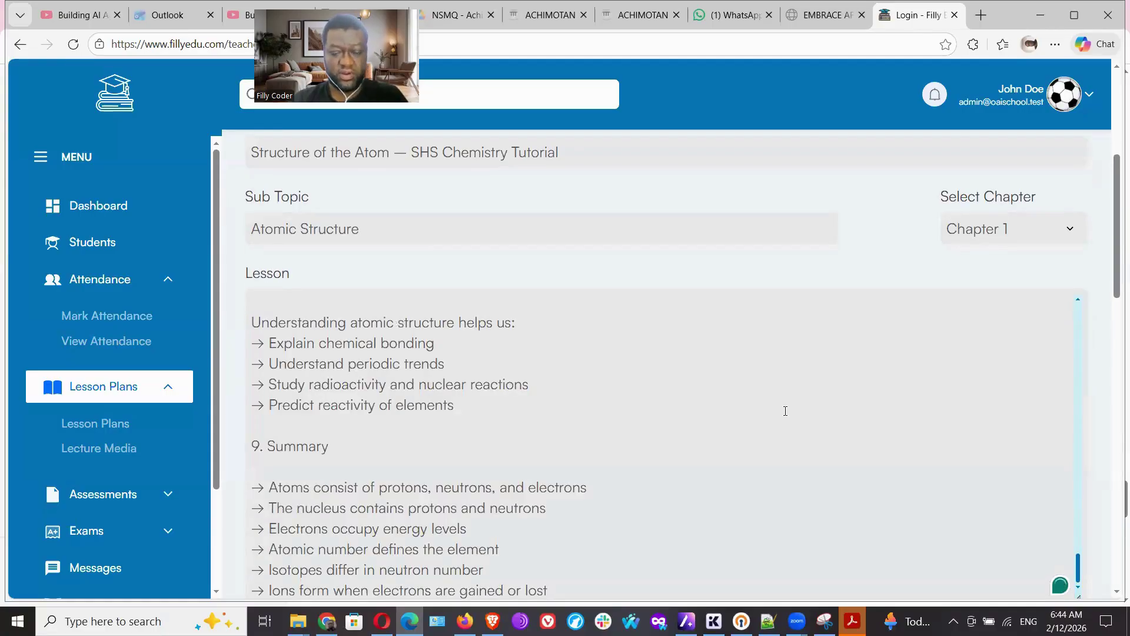
Enter "Please check back later for the assignment details" as the term plan's assignment.
drag(1117, 236, 1118, 449)
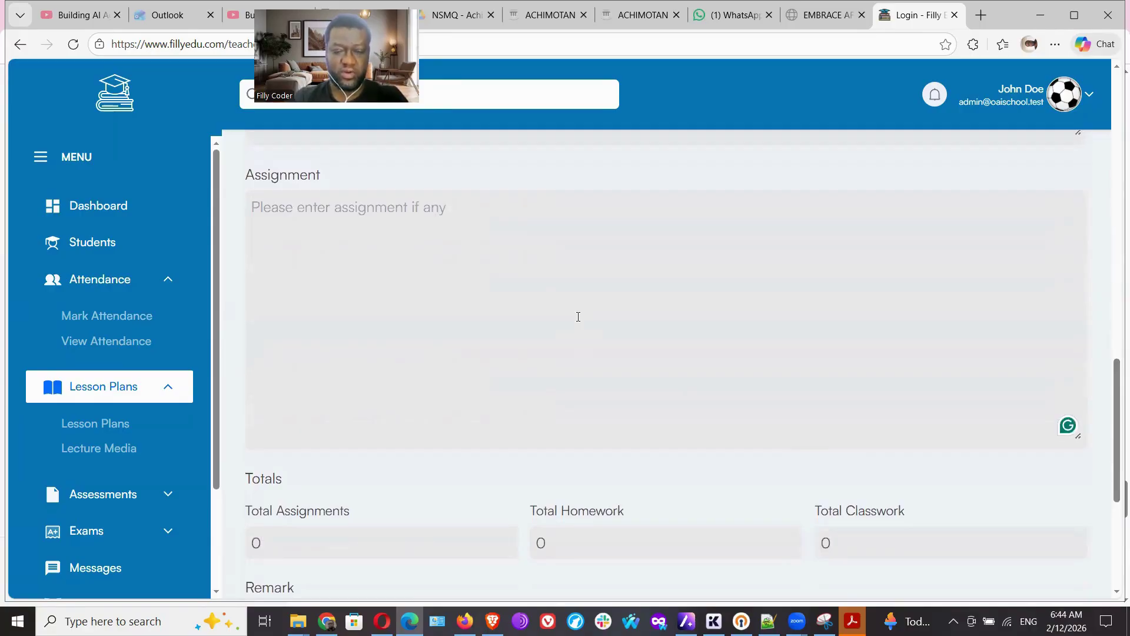
text(P)
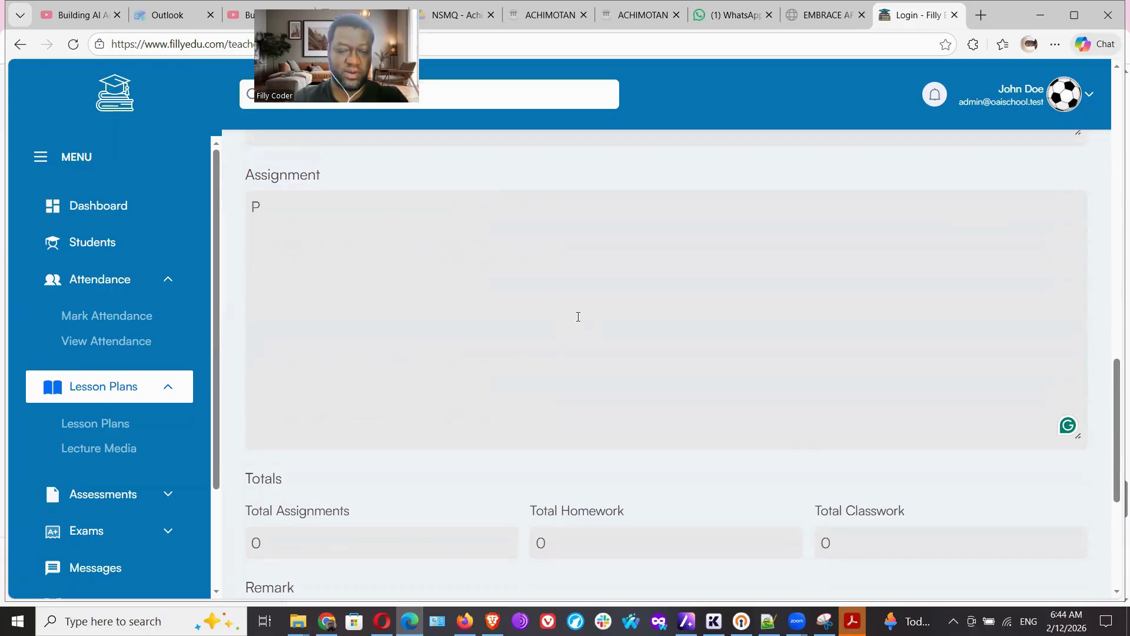
text(lease)
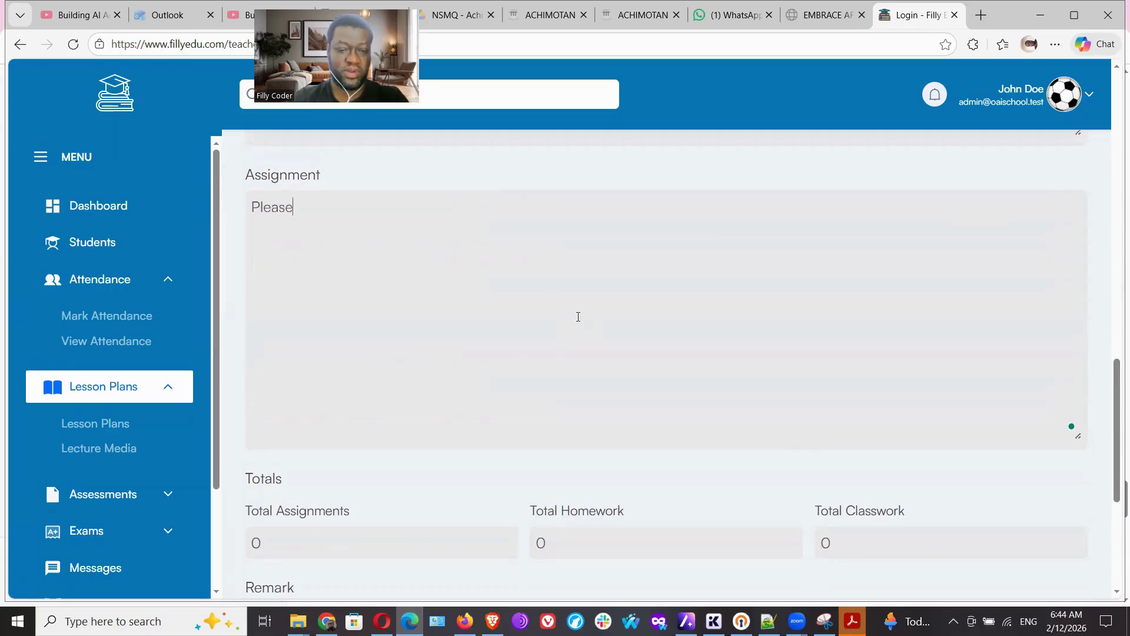
text( check back l)
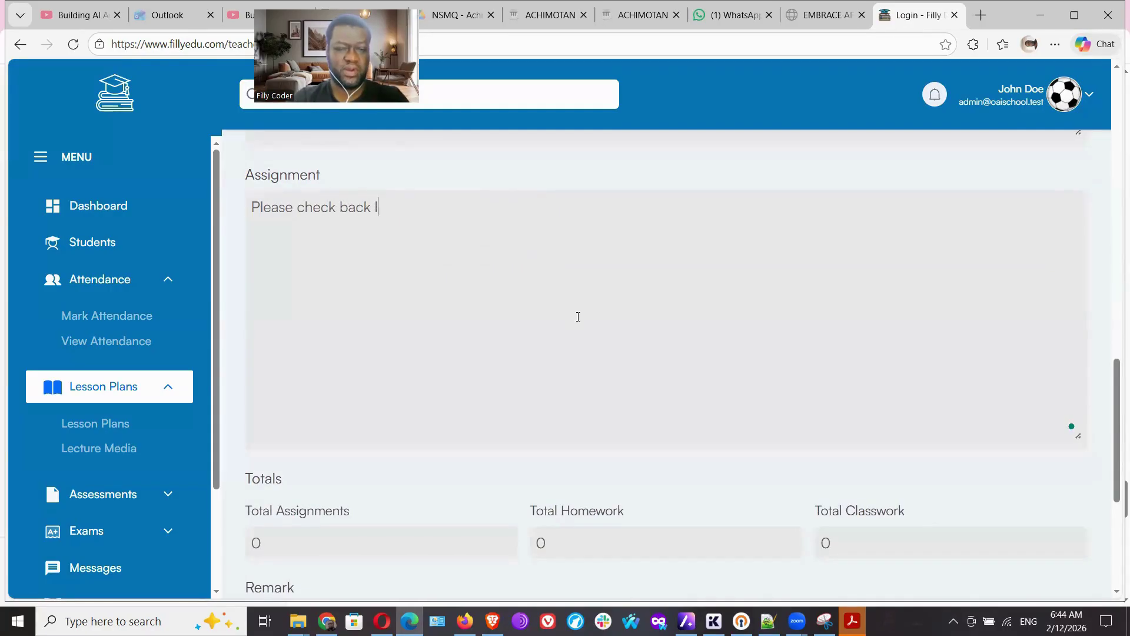
text(ater for the )
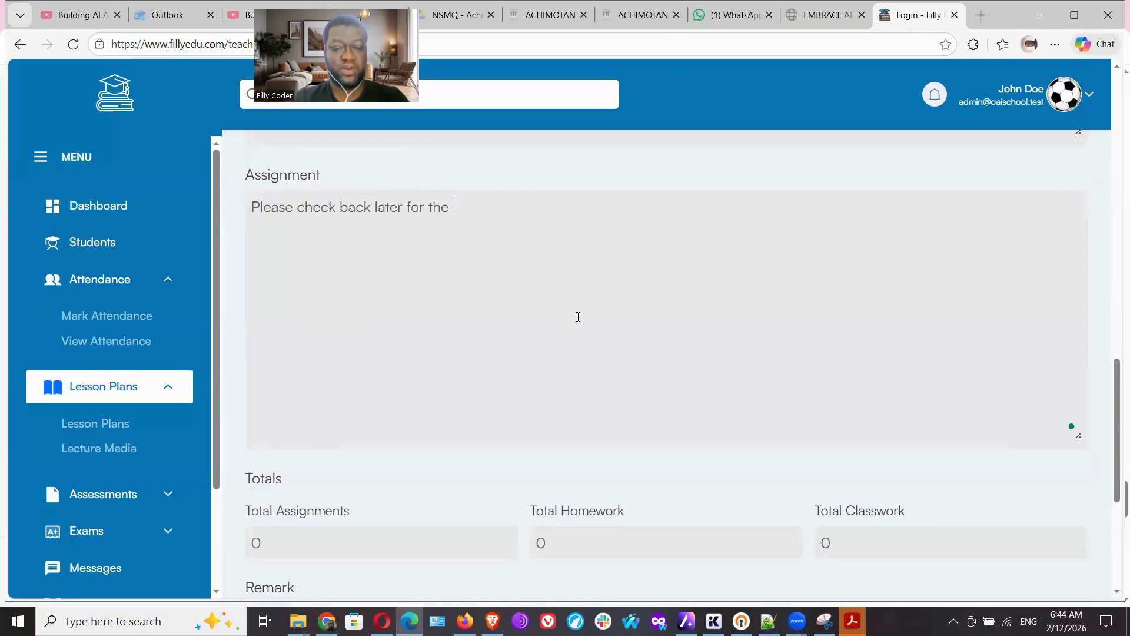
text(assignment )
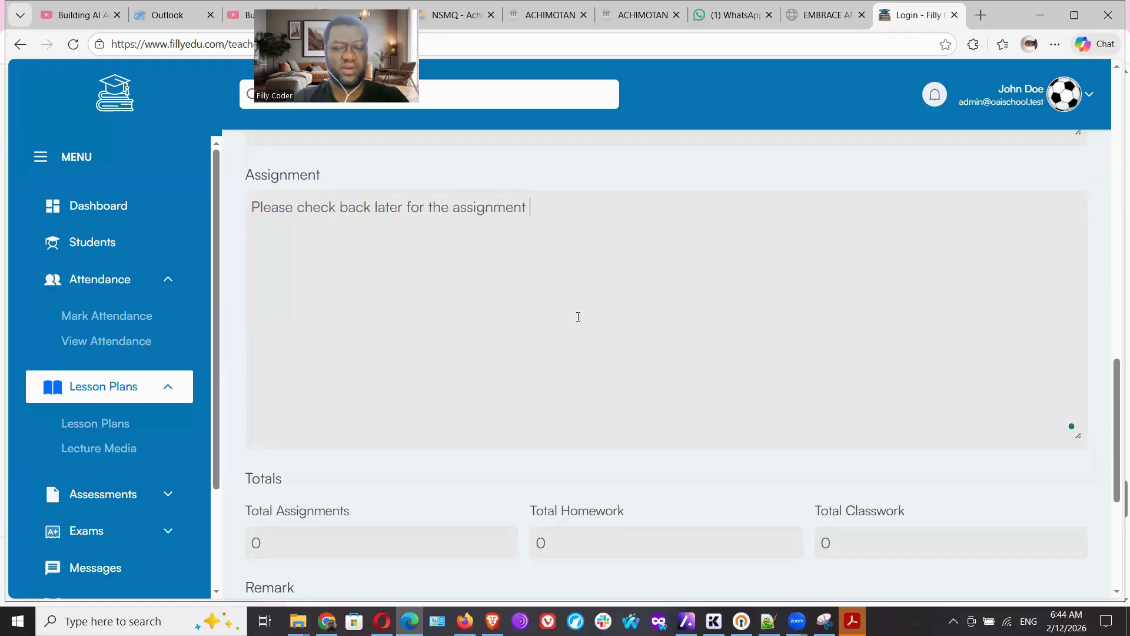
text(details)
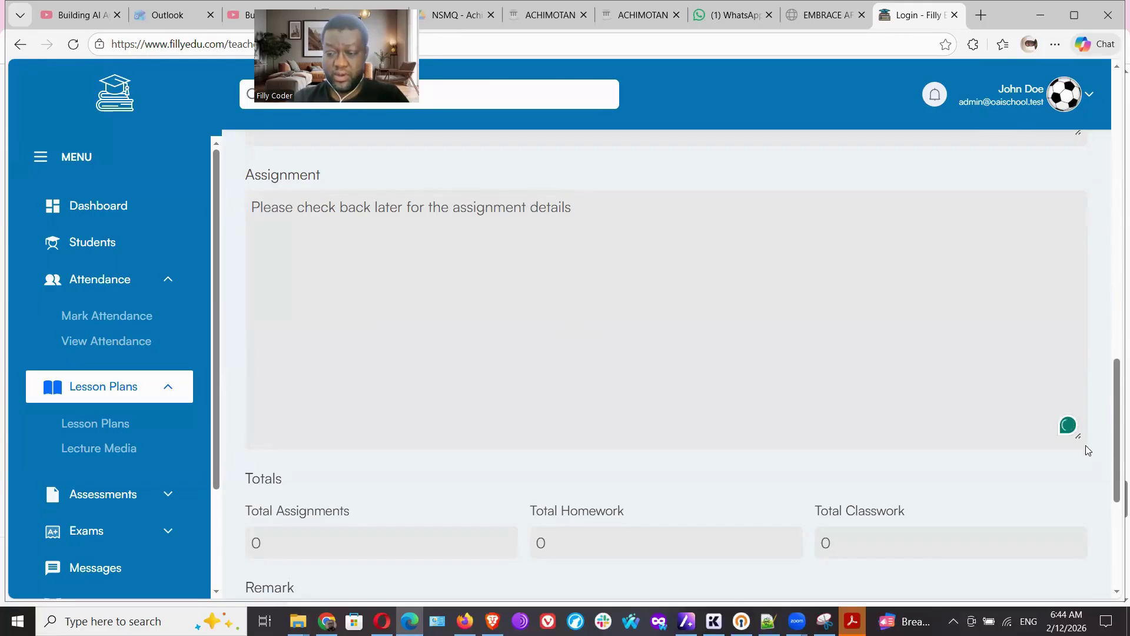
Check the term plan's file attachment, keeping the Structure_of_the_Atom document, and save the plan.
drag(1112, 429, 1112, 509)
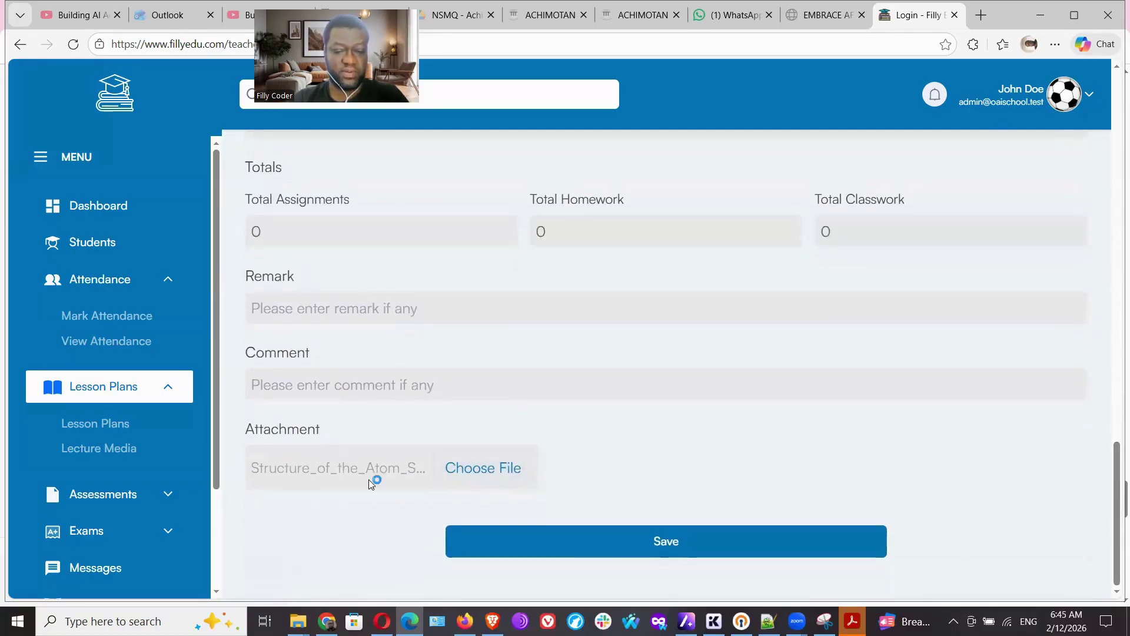
click(465, 470)
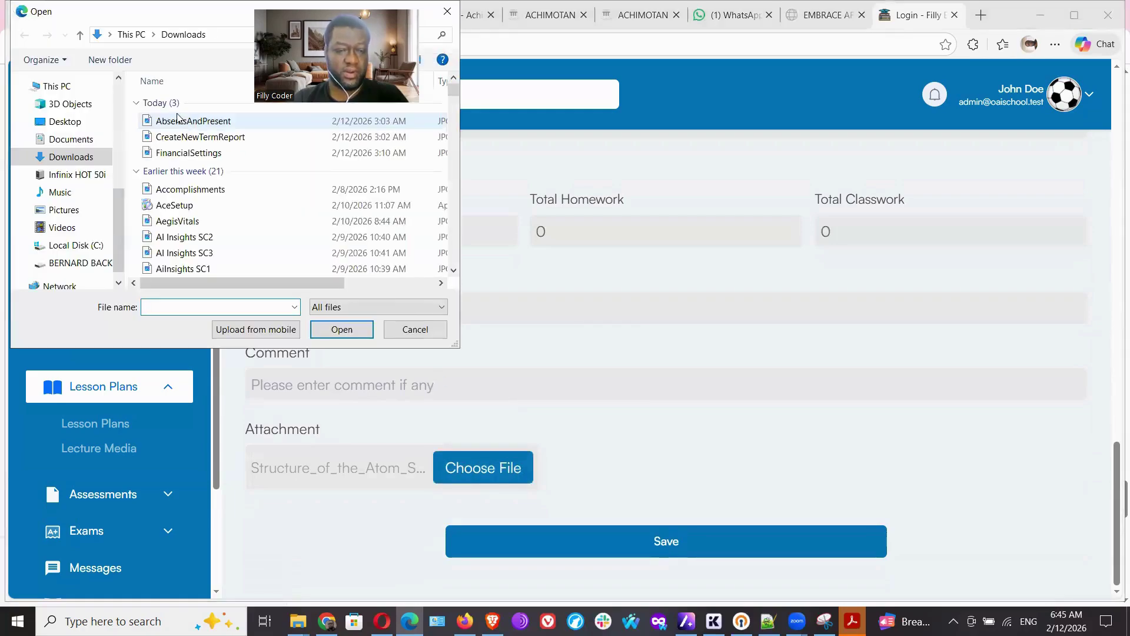
double_click(210, 120)
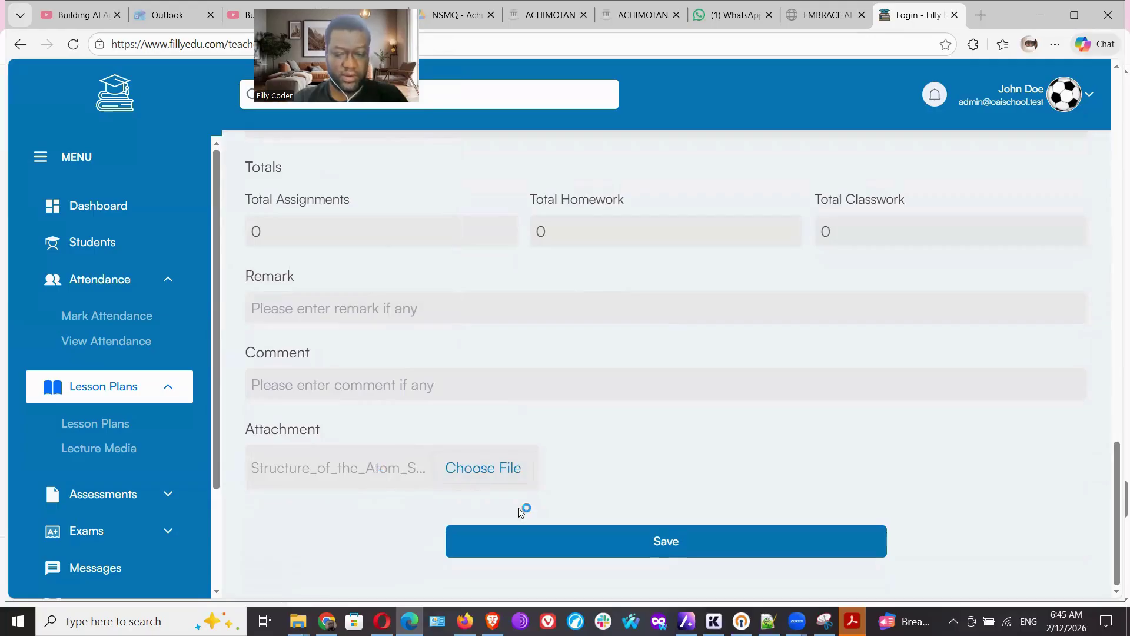
click(669, 548)
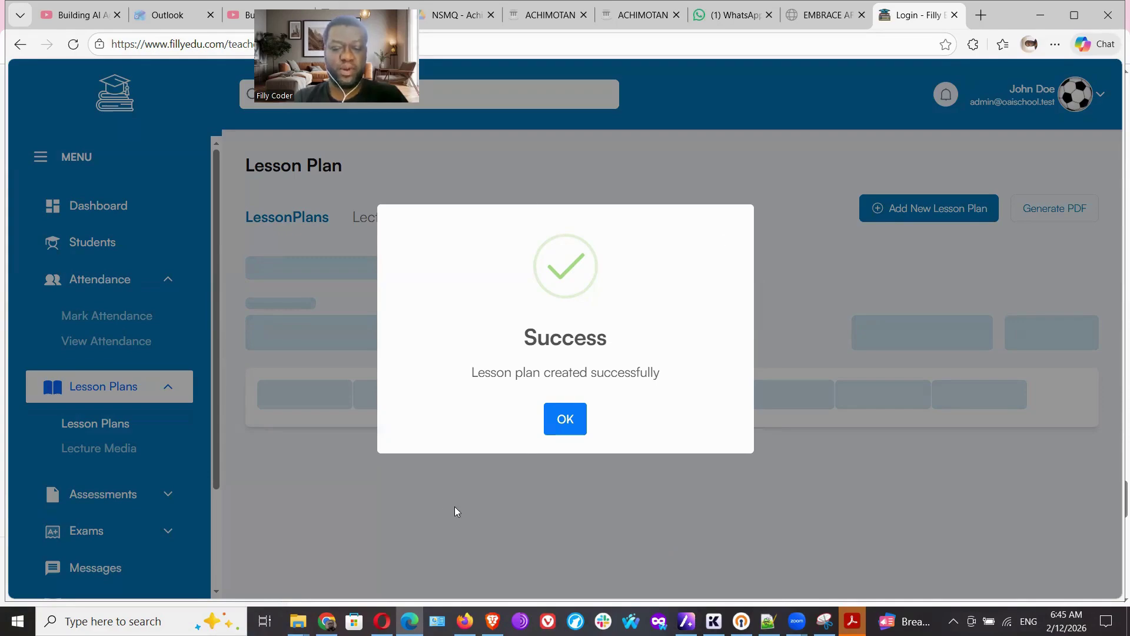
Switch to the student portal in Opera and look through its menu, Messages, Resources and My Results pages.
click(382, 621)
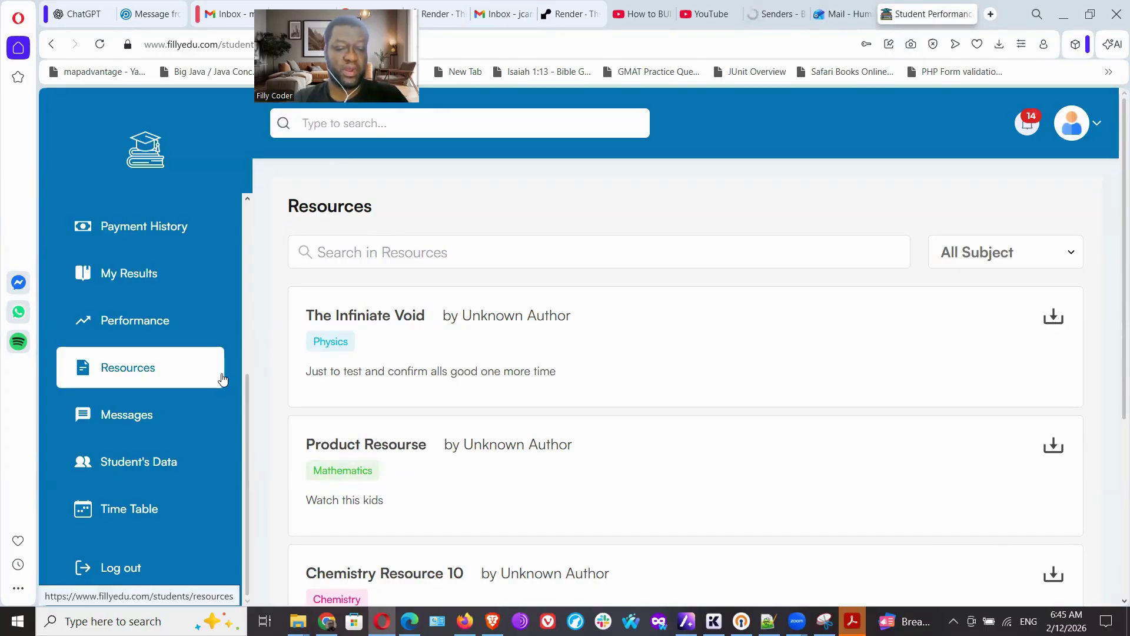
drag(245, 377, 254, 194)
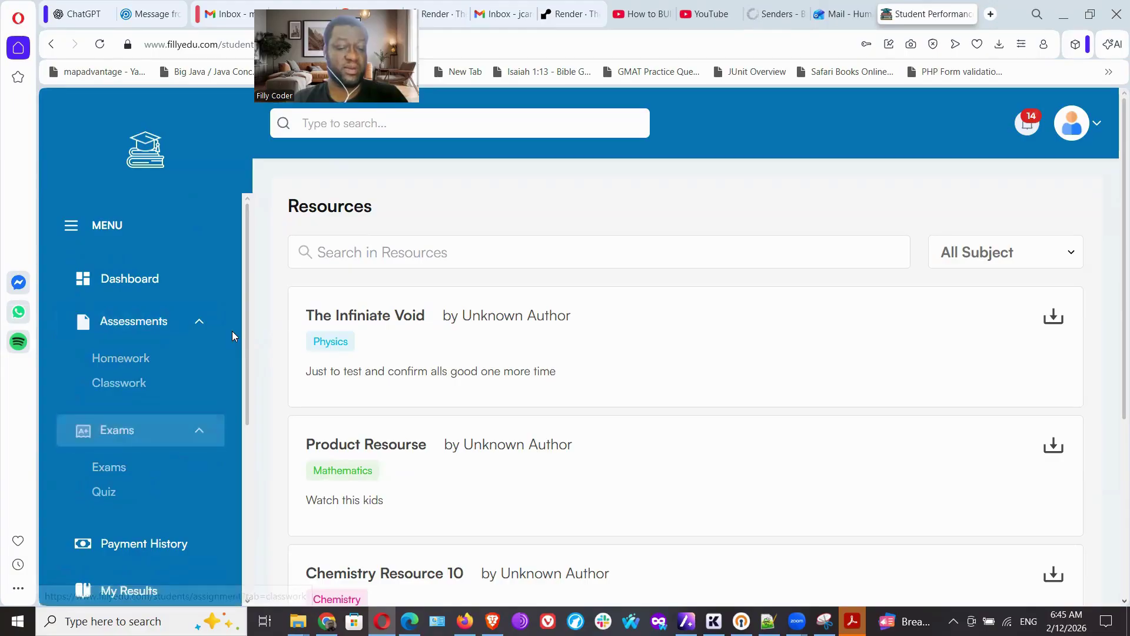
drag(246, 336, 263, 521)
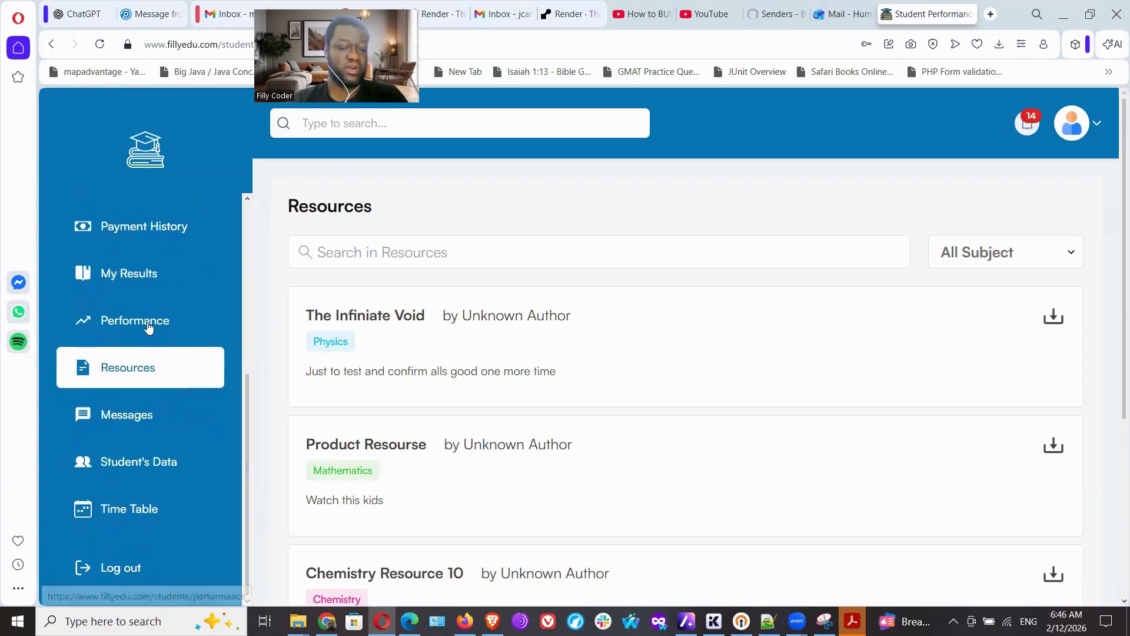
click(122, 408)
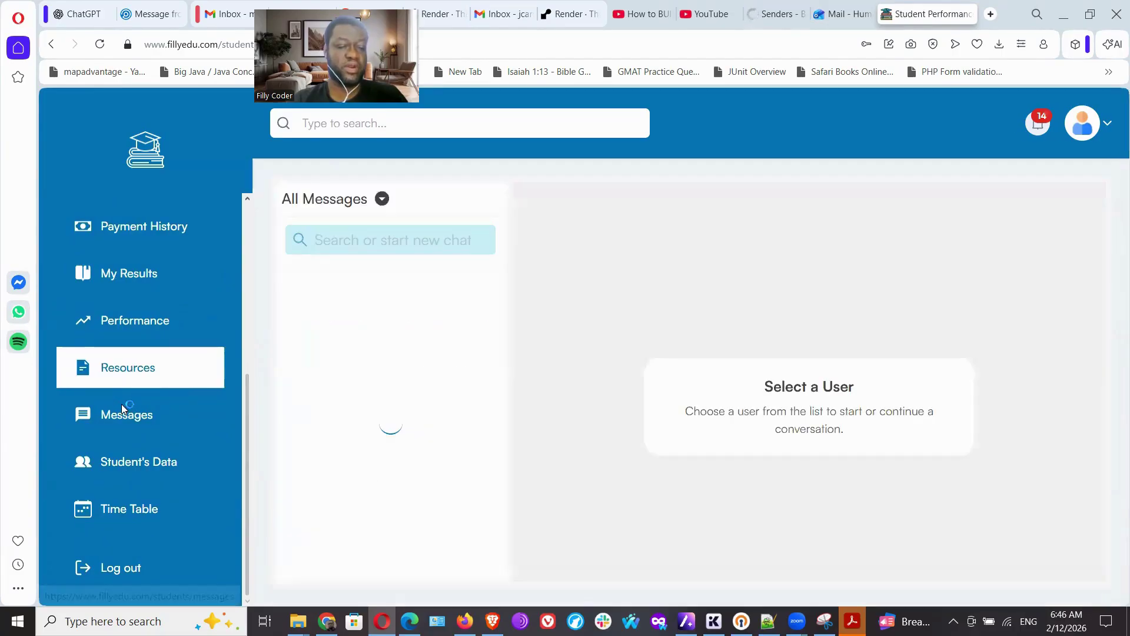
click(130, 370)
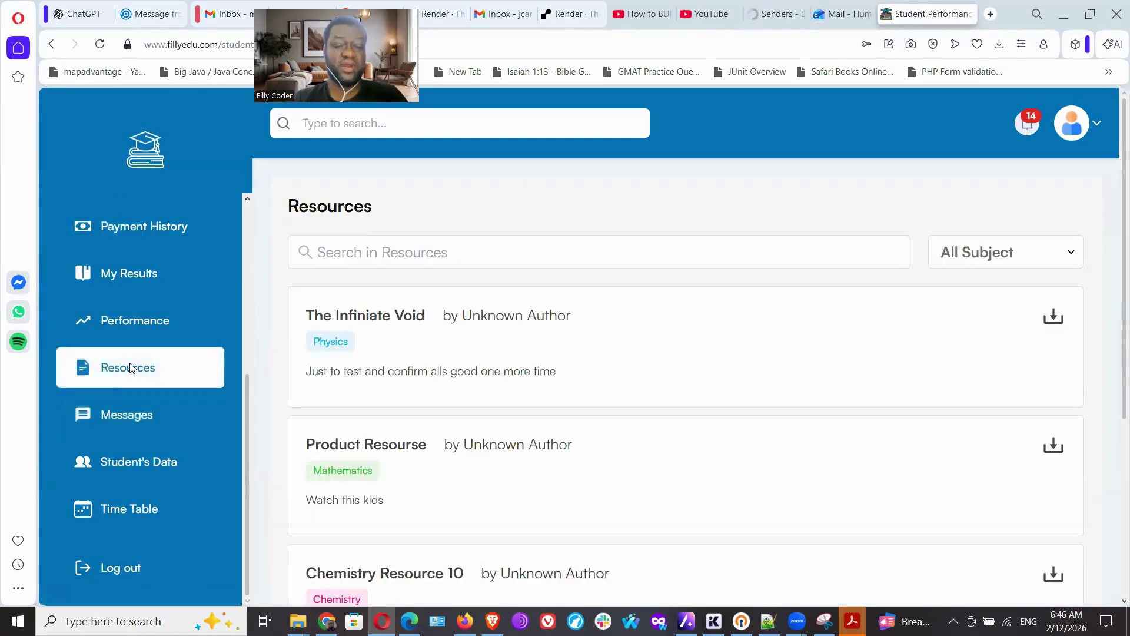
click(133, 275)
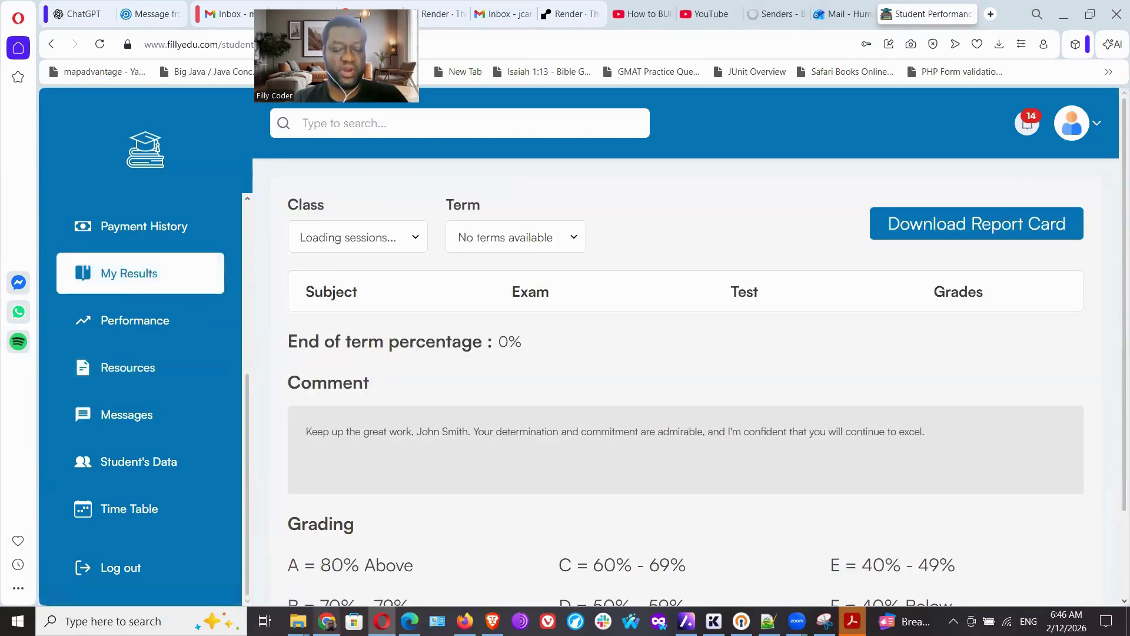
Switch back to the teacher portal in Edge, view the Lecture Media items for JSS1 Physics and return to the lesson plans.
key(alt+Tab)
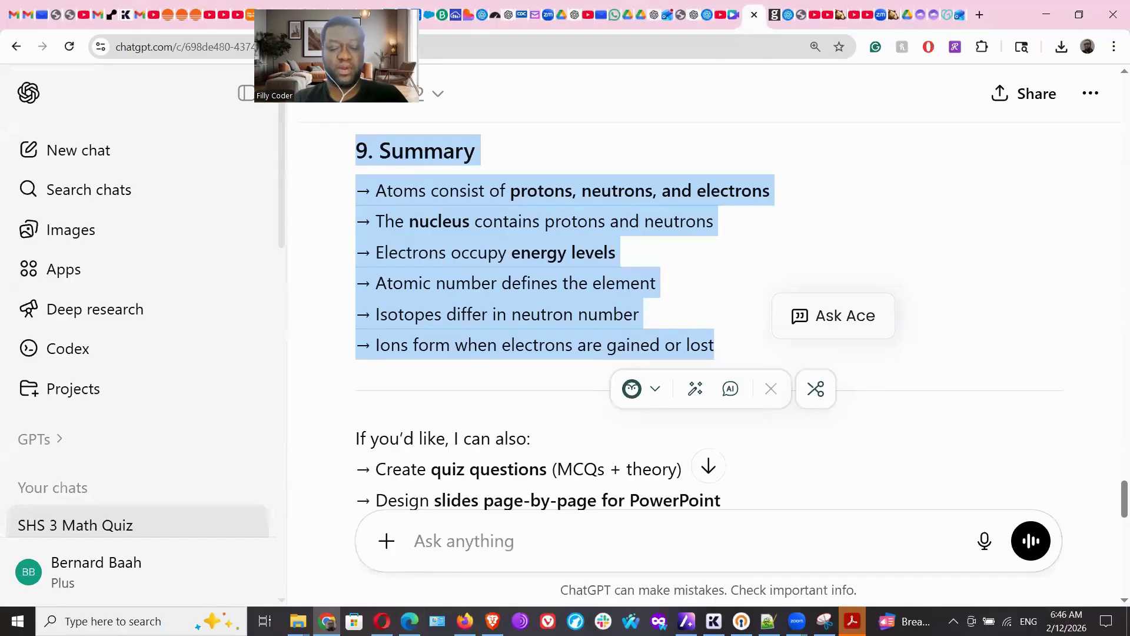
click(409, 621)
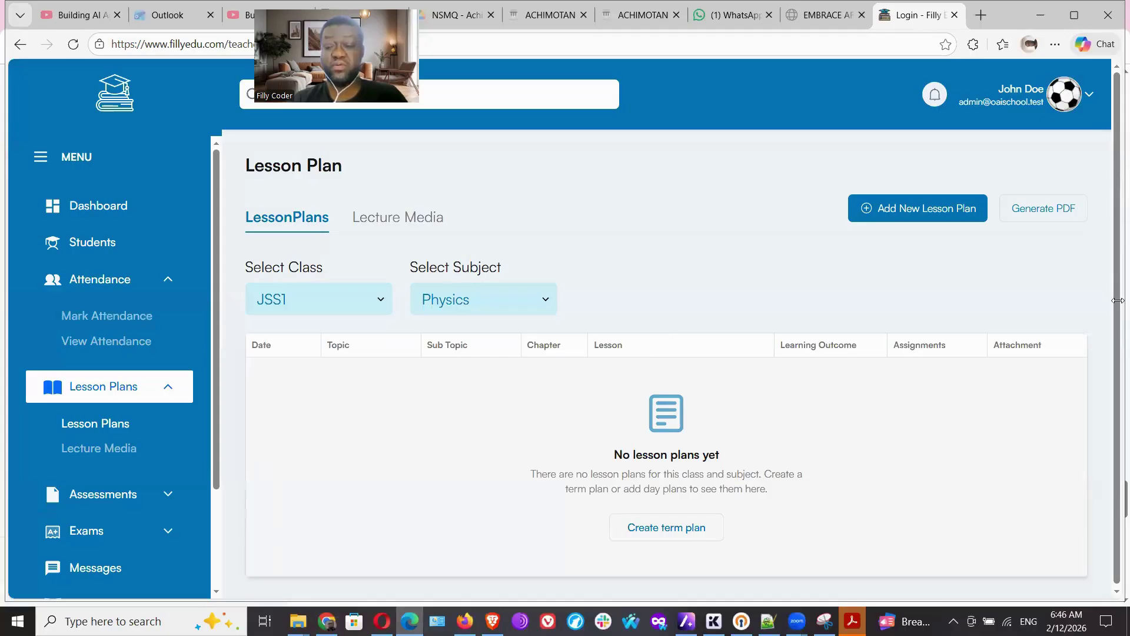
click(120, 449)
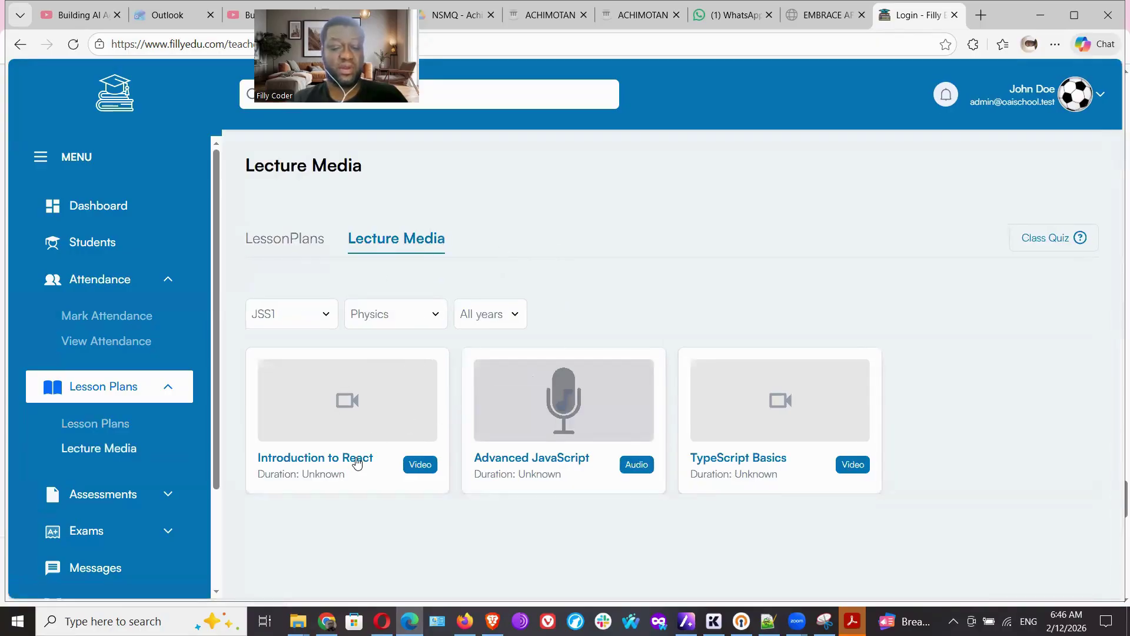
click(381, 391)
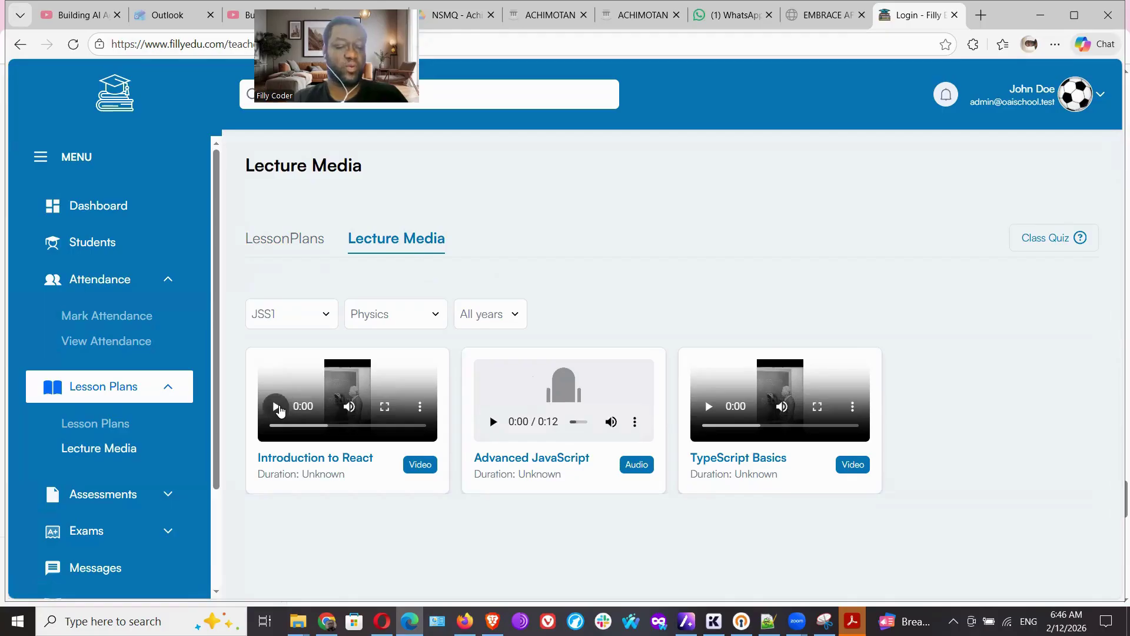
click(301, 239)
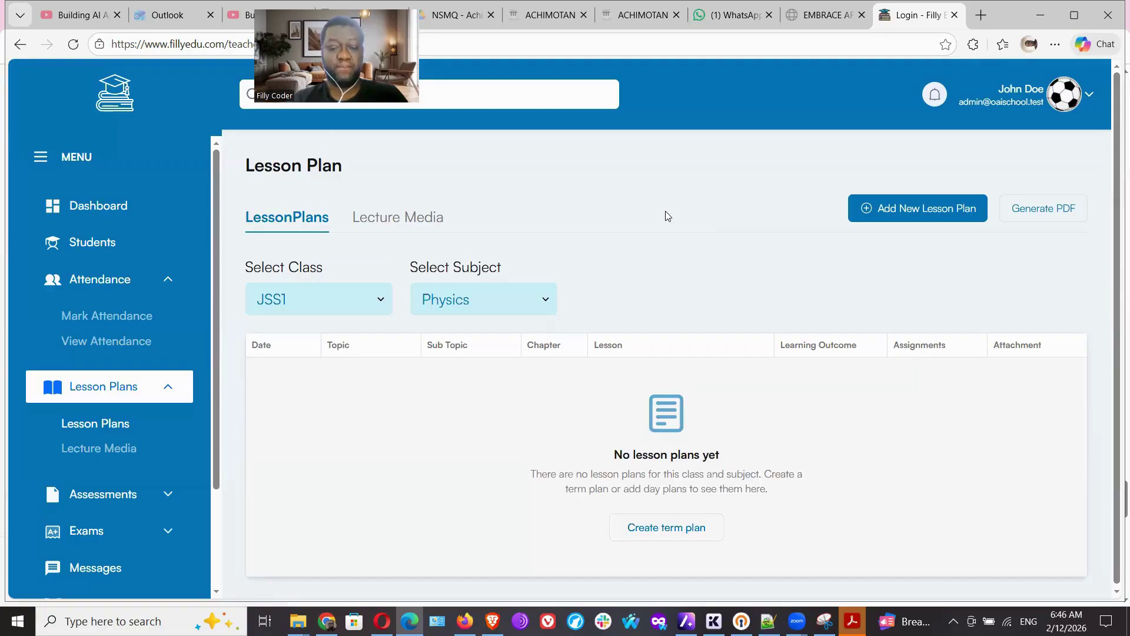
Show the lesson plans for class SSS1 and subject Chemistry.
click(368, 298)
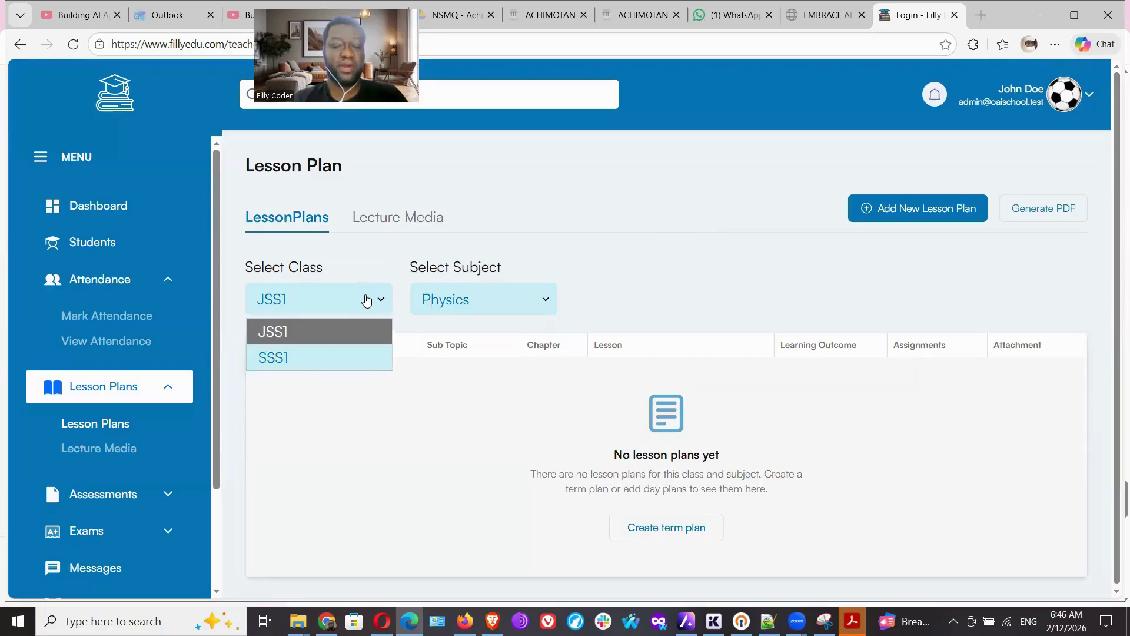
click(304, 361)
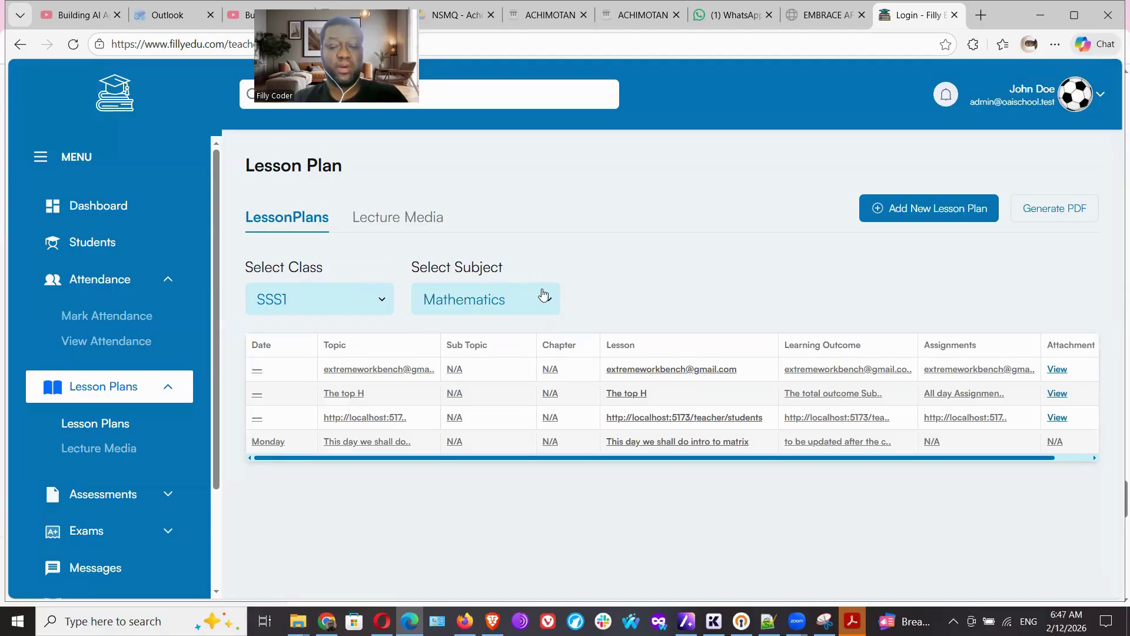
click(546, 295)
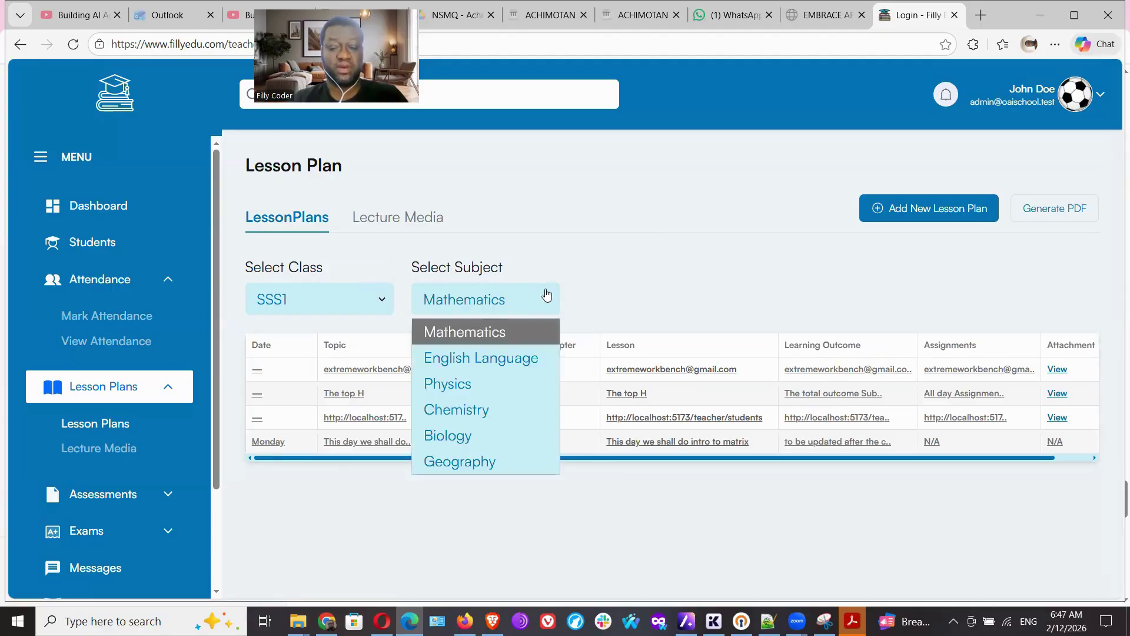
click(469, 409)
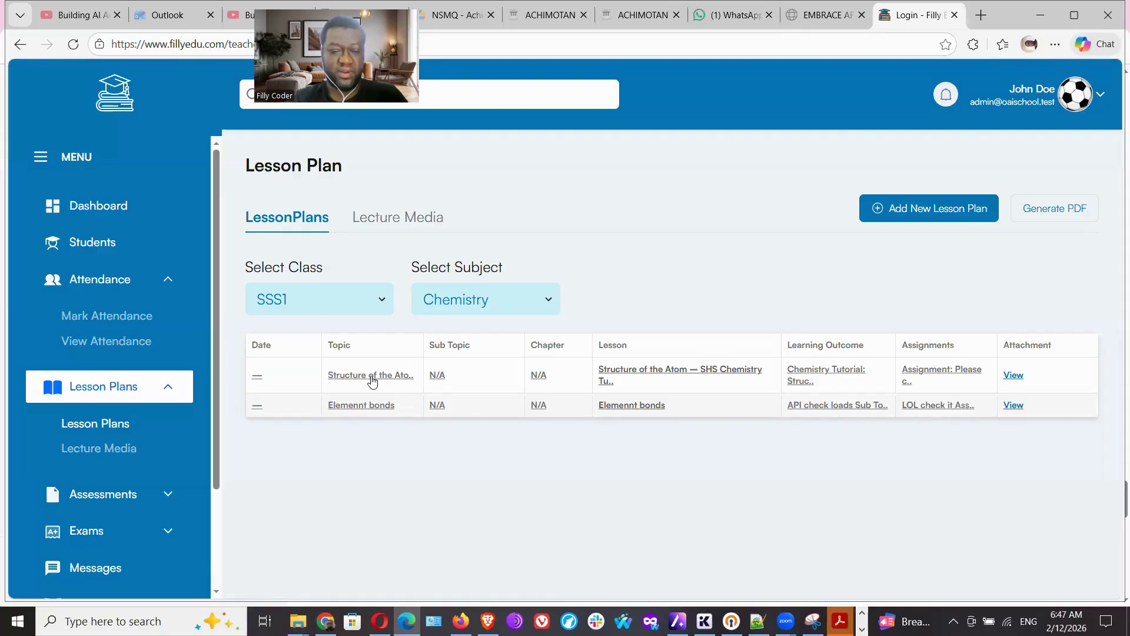
View the Lecture Media items for class SSS1 and subject Chemistry.
click(89, 453)
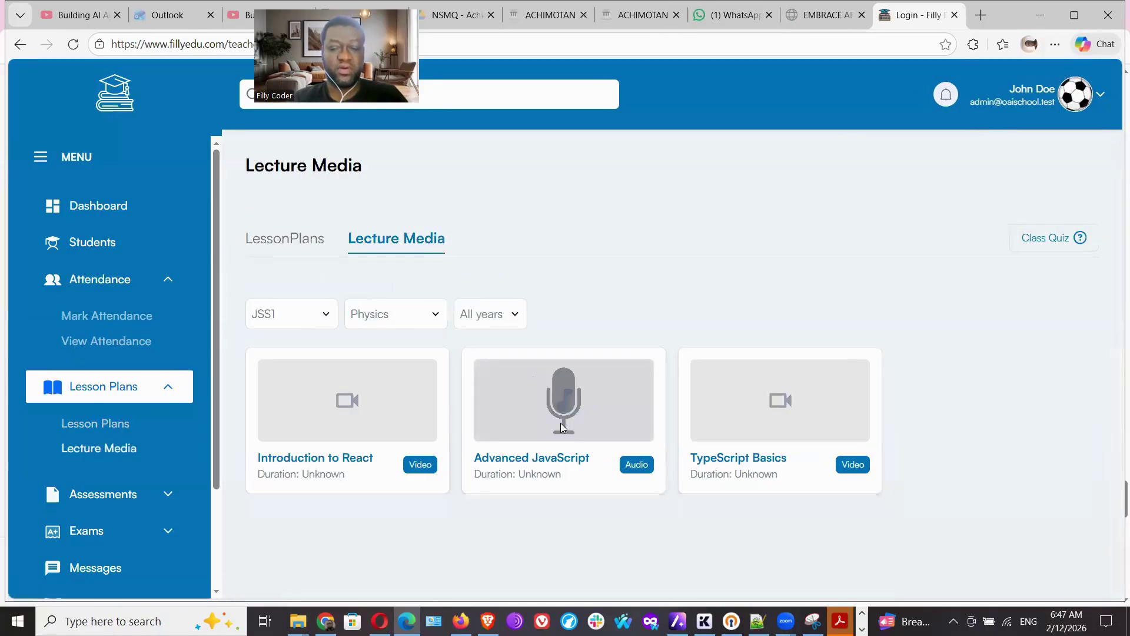
mouse_move(567, 398)
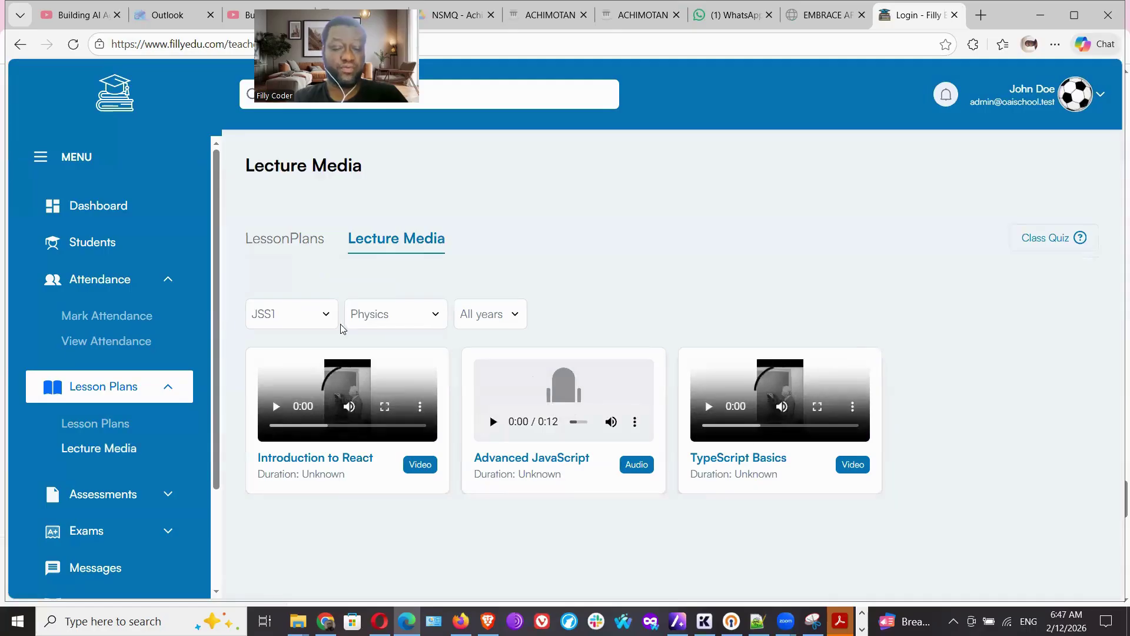
click(322, 318)
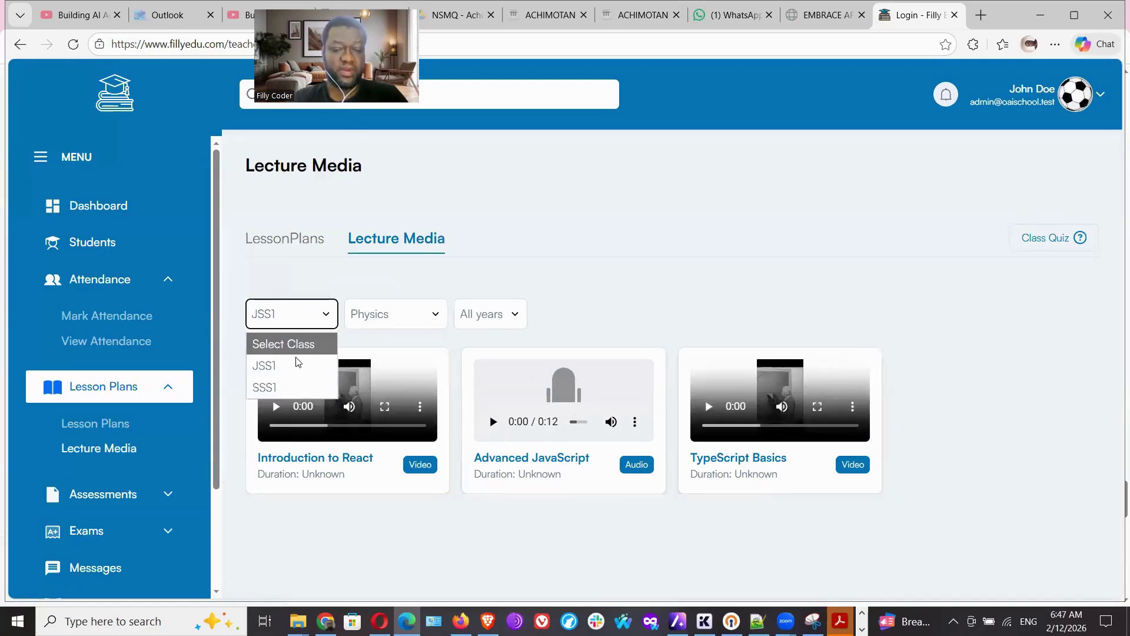
click(286, 383)
click(406, 314)
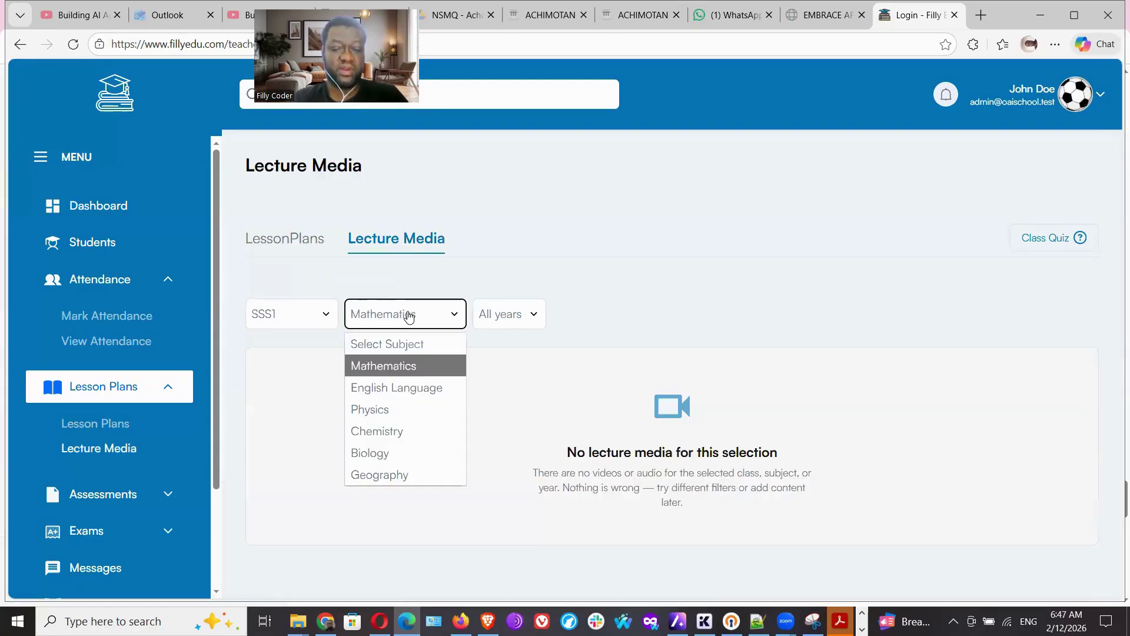
click(377, 433)
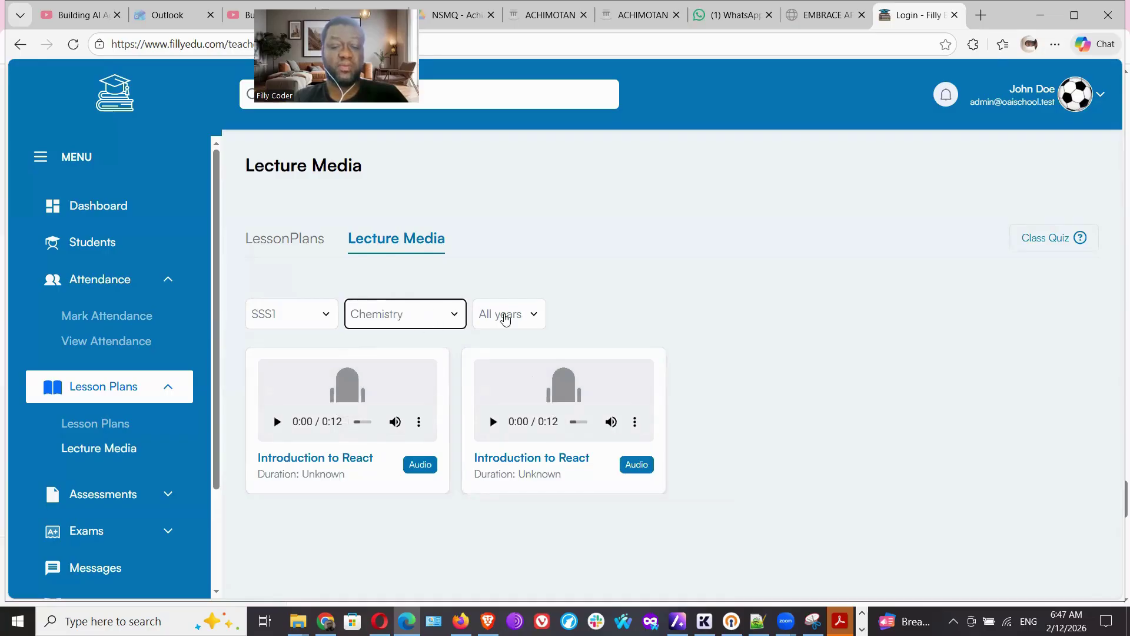
Filter the SSS1 Chemistry lecture media by 2025 and 2024, and return the filter to all years.
click(533, 314)
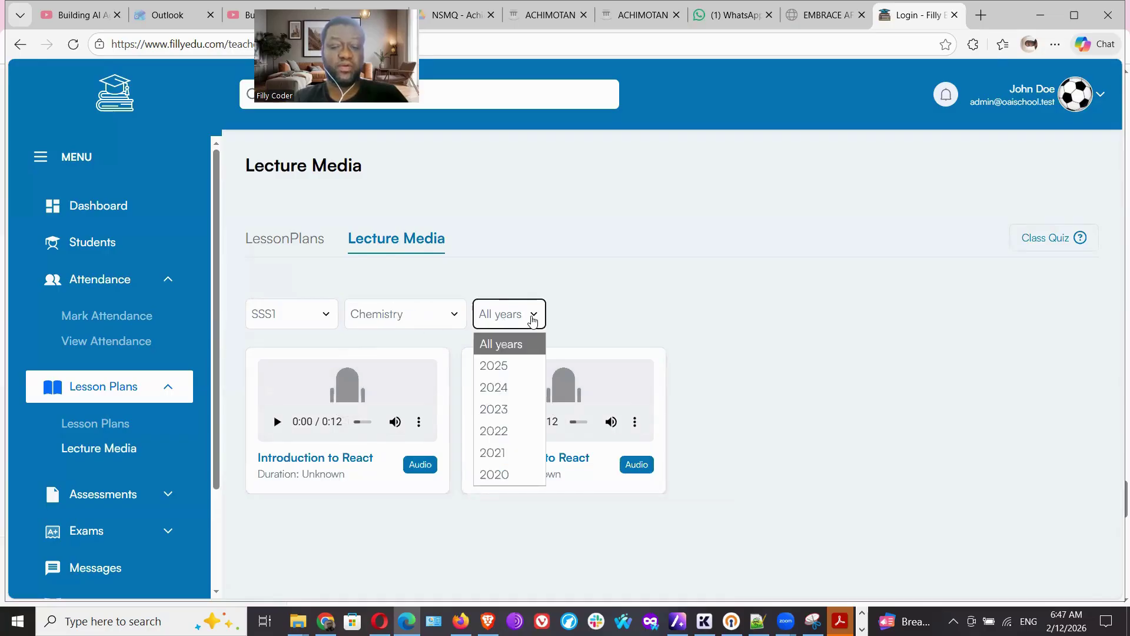
click(506, 365)
click(524, 324)
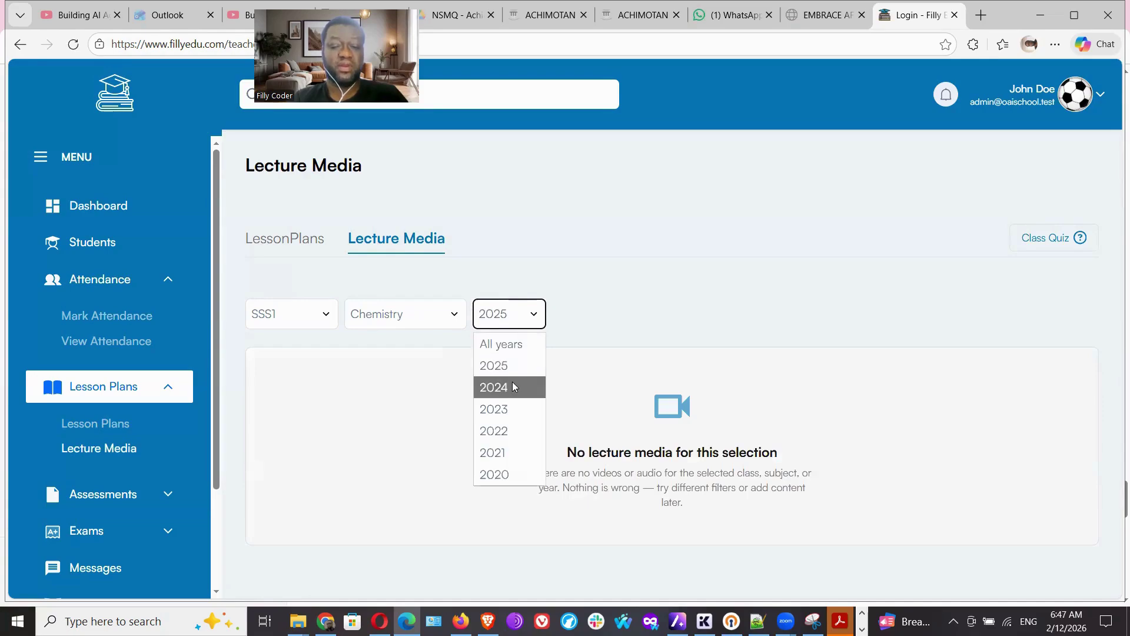
click(513, 387)
click(534, 315)
click(517, 343)
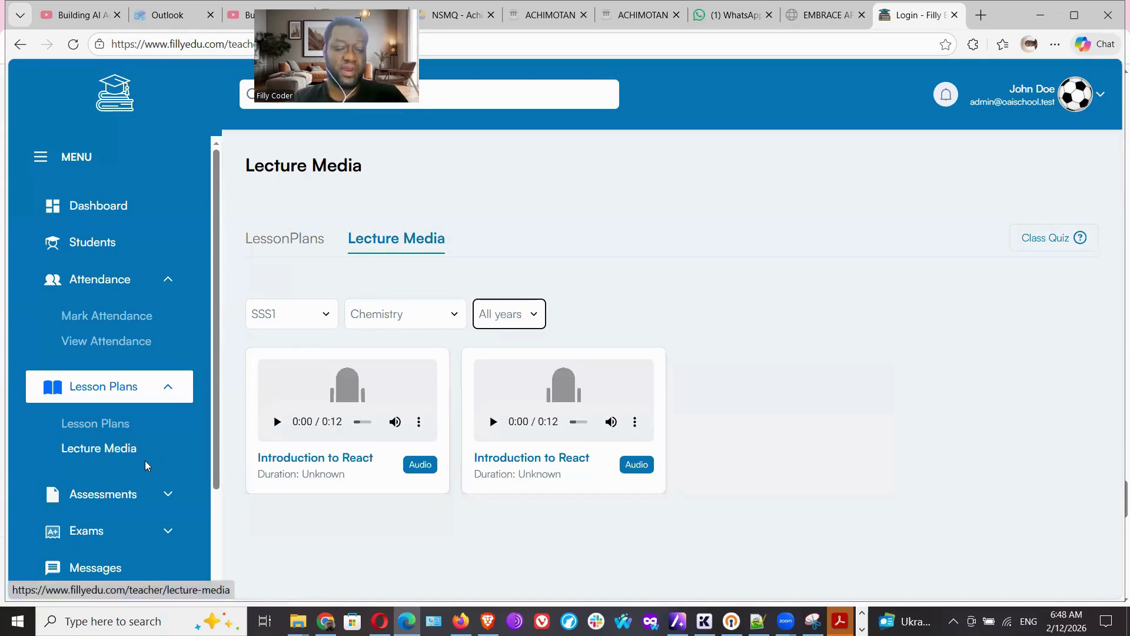
View the homework assignments under Assessments for class SSS1 in Mathematics.
click(119, 498)
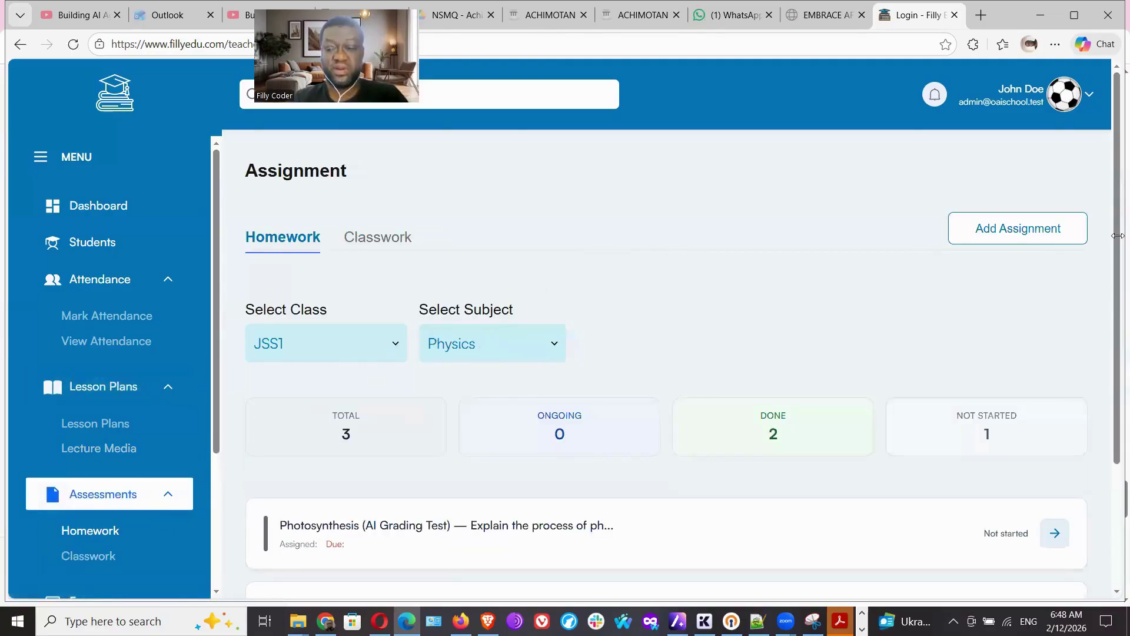
mouse_move(1114, 228)
mouse_down()
mouse_move(1113, 453)
mouse_move(1113, 245)
mouse_up()
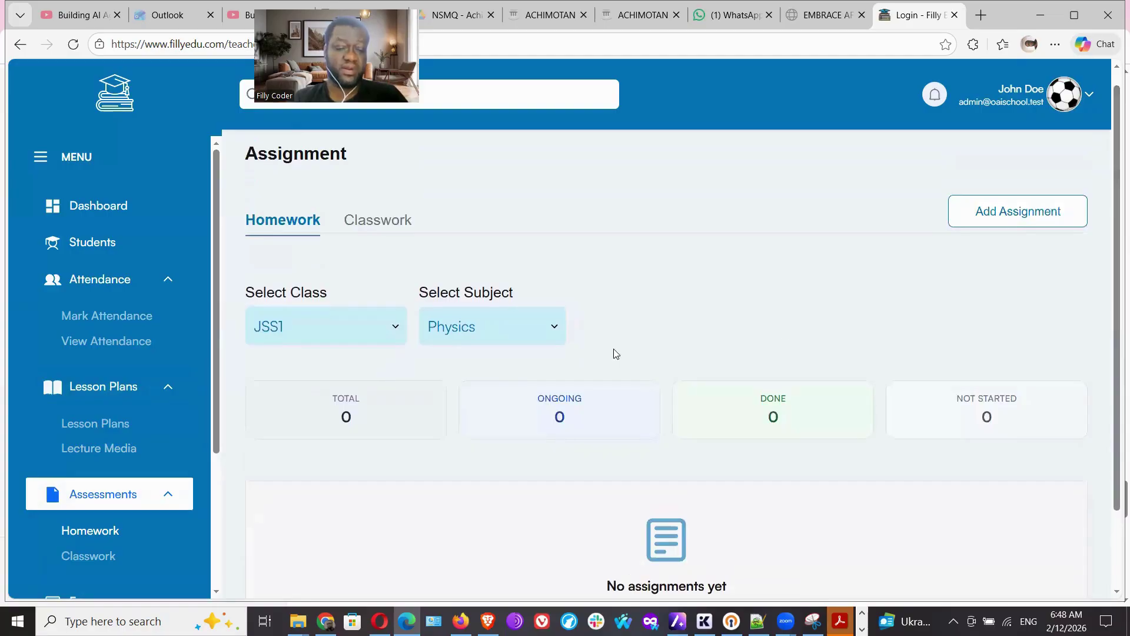
click(397, 327)
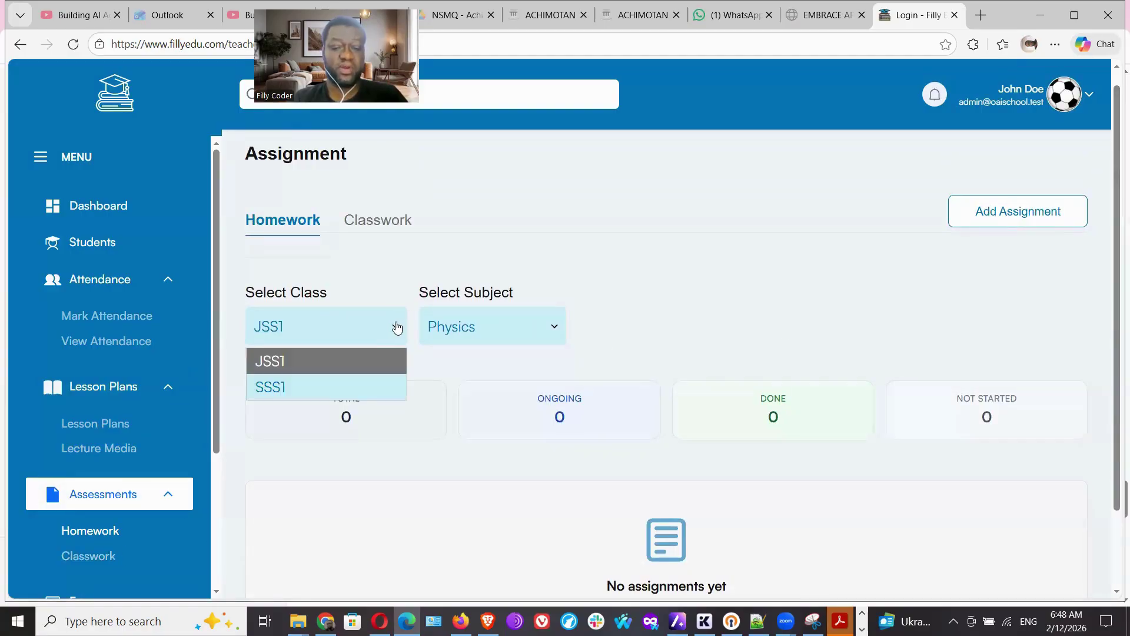
click(329, 384)
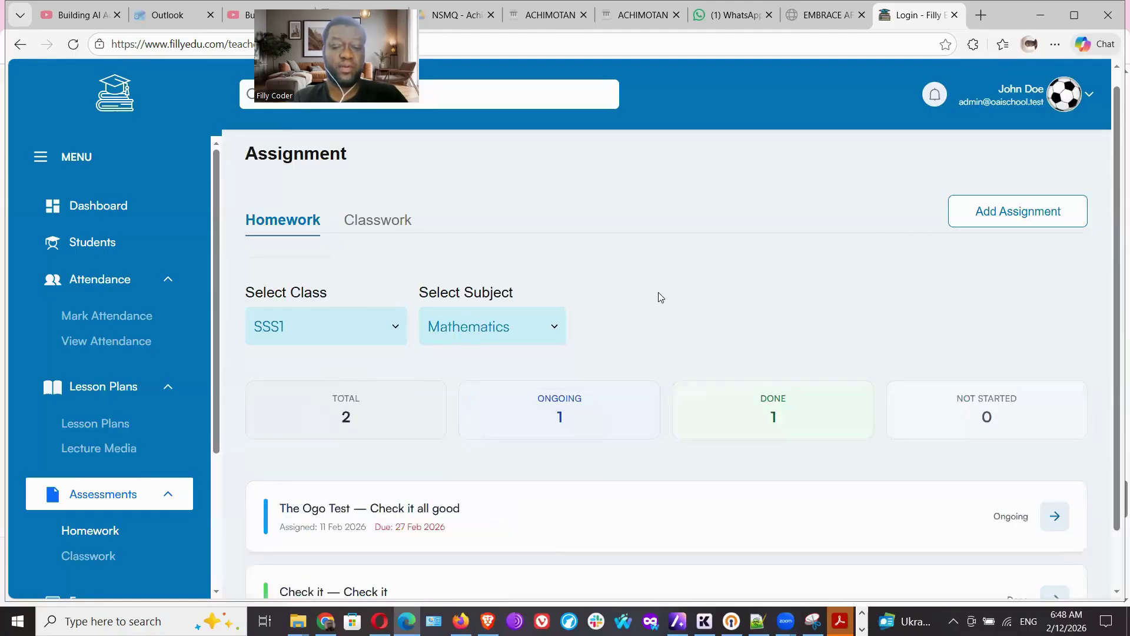
drag(1114, 238, 1114, 407)
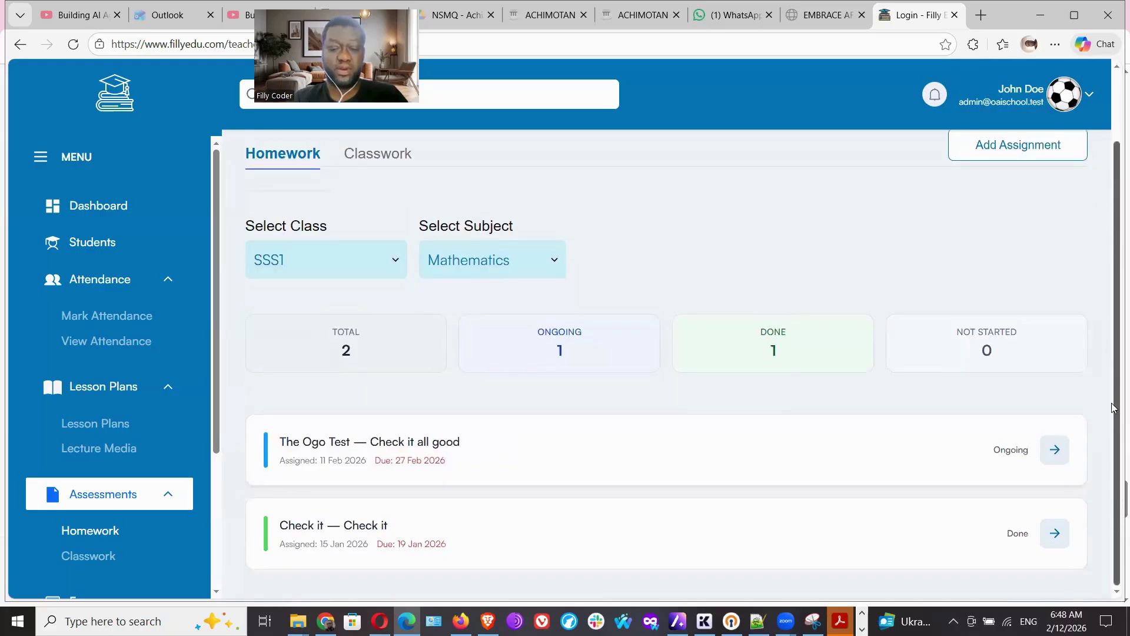
scroll(1116, 246, up, 2)
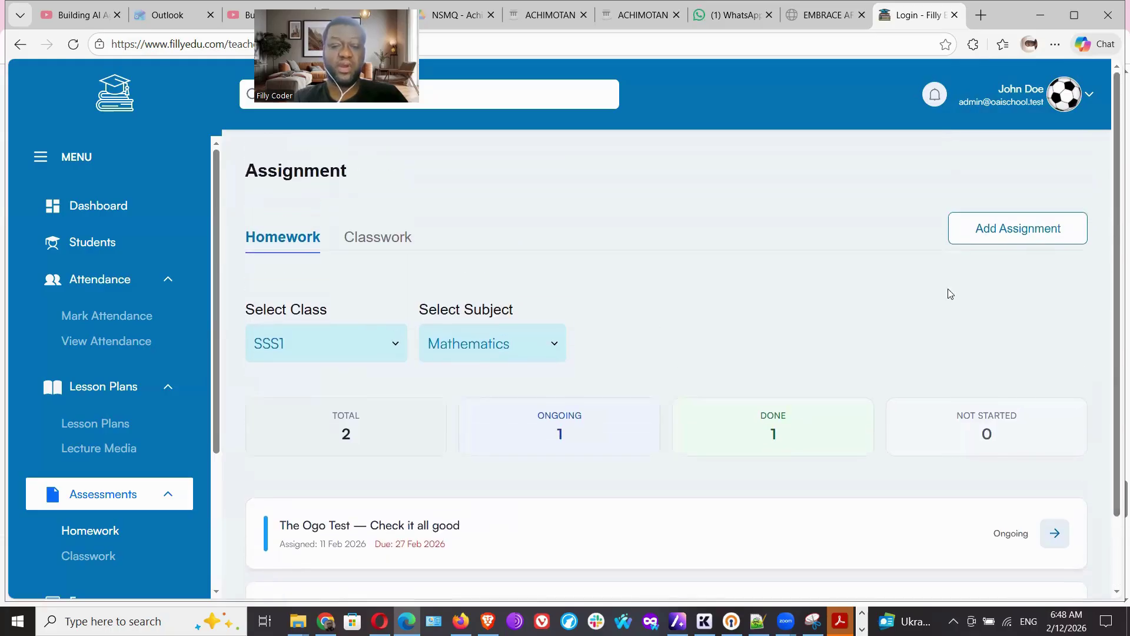
Start a new homework assignment for SSS1 Mathematics and look over its form fields.
click(1011, 228)
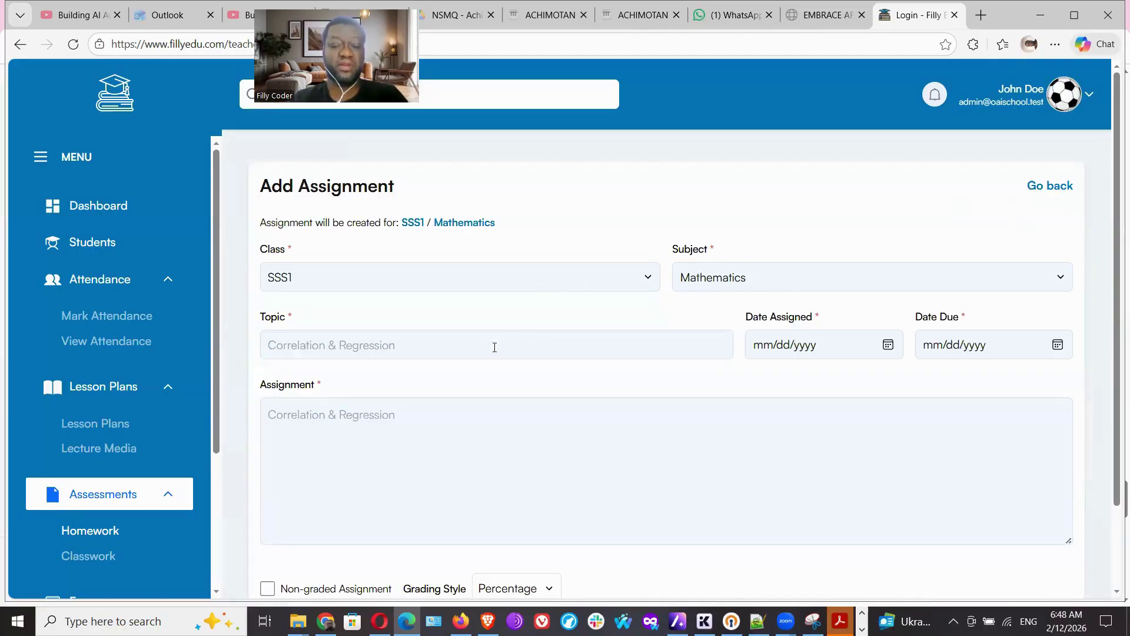
drag(1114, 256, 1114, 430)
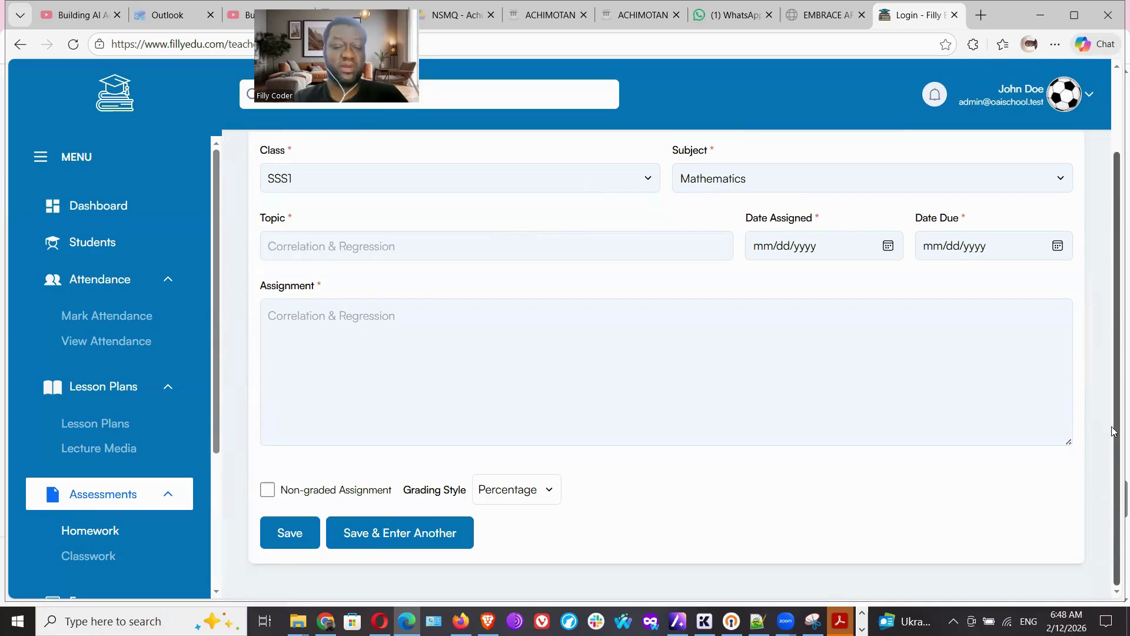
drag(1114, 387, 1119, 242)
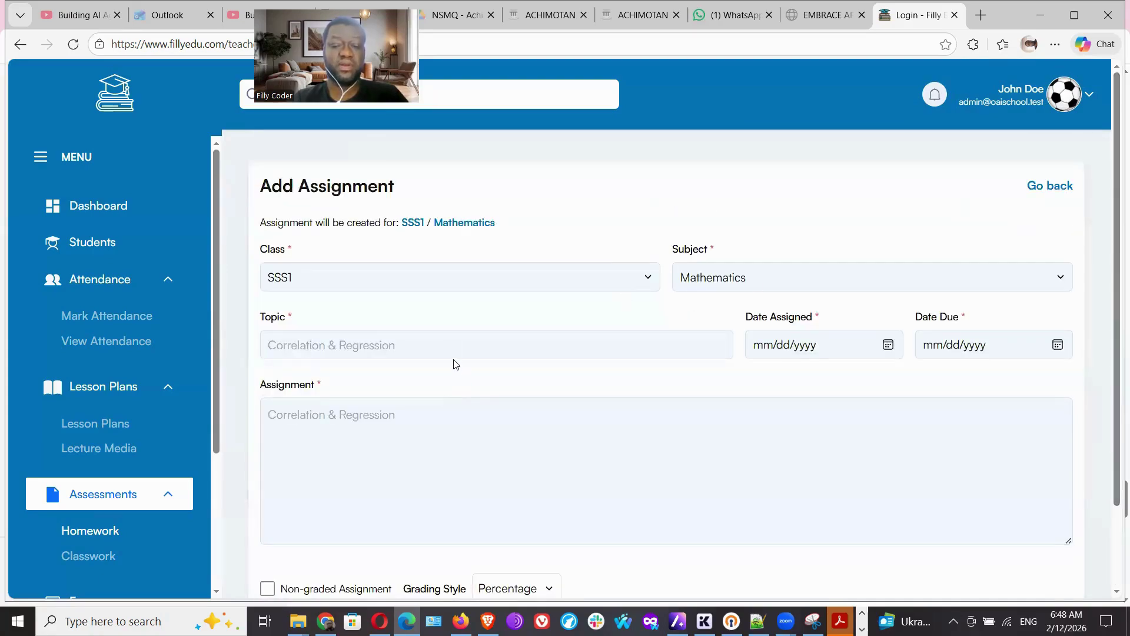
Switch to the ChatGPT conversation in Chrome and copy Questions 1 to 5 of the SHS 3 Mathematics Quiz.
click(325, 622)
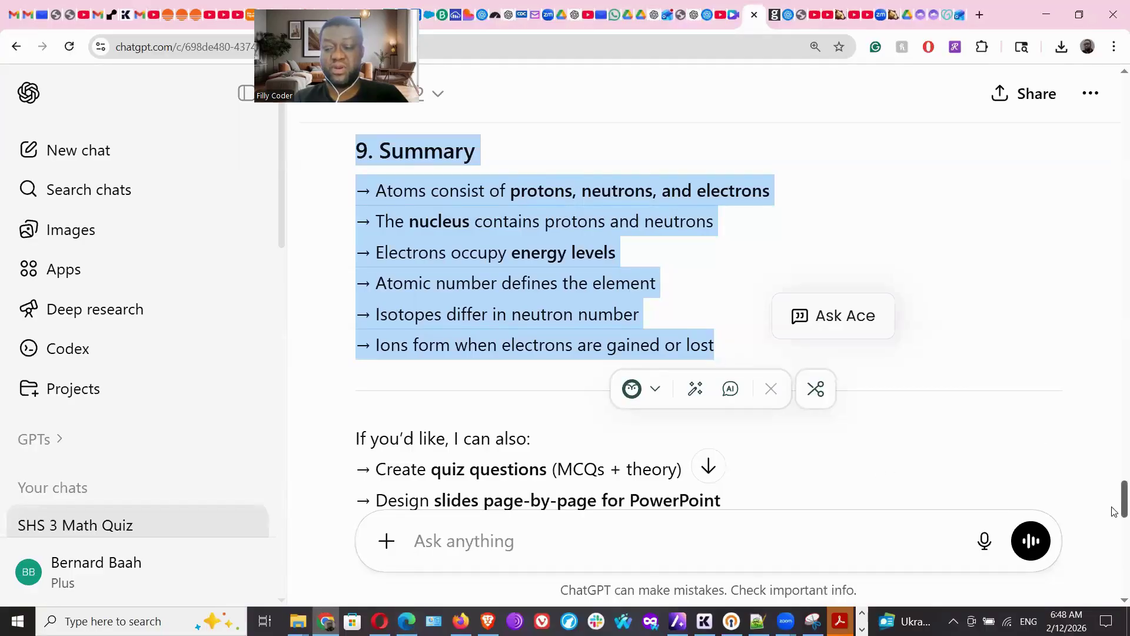
drag(1117, 510, 1108, 127)
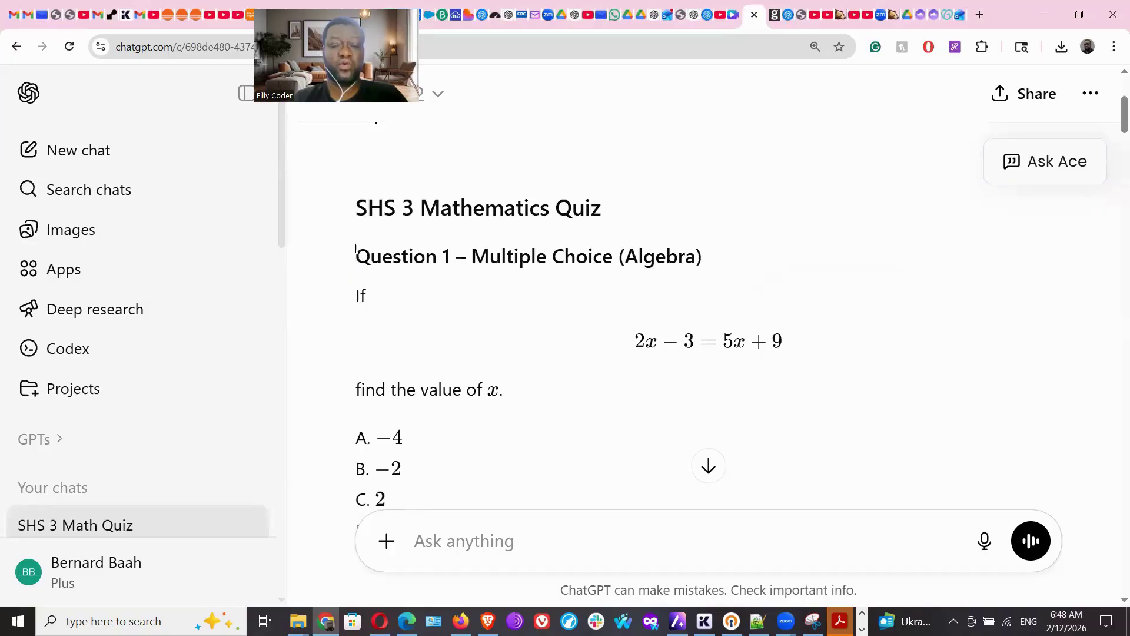
drag(360, 256, 752, 328)
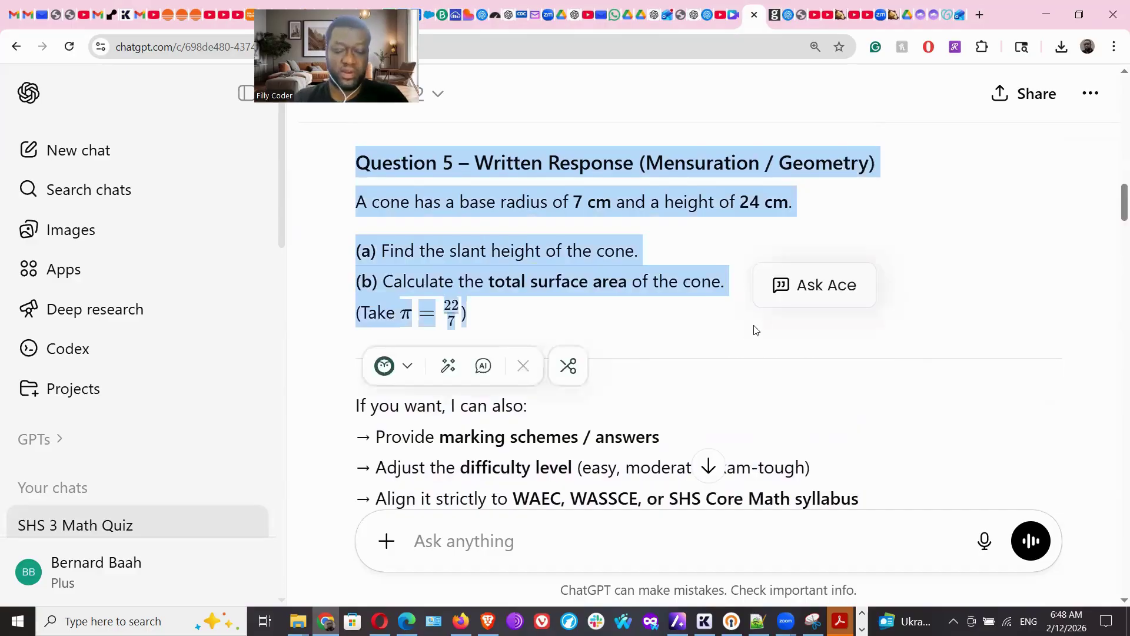
Return to the teacher portal in Edge, paste the quiz questions as the assignment text and check the end of the pasted text.
click(407, 621)
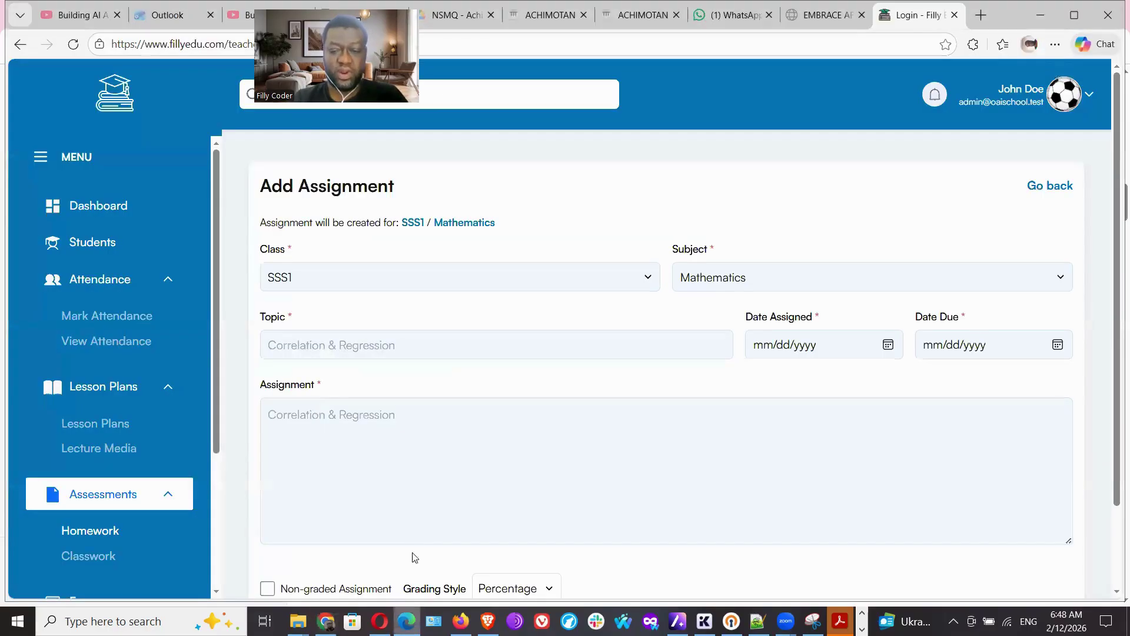
click(409, 440)
key(ctrl+v)
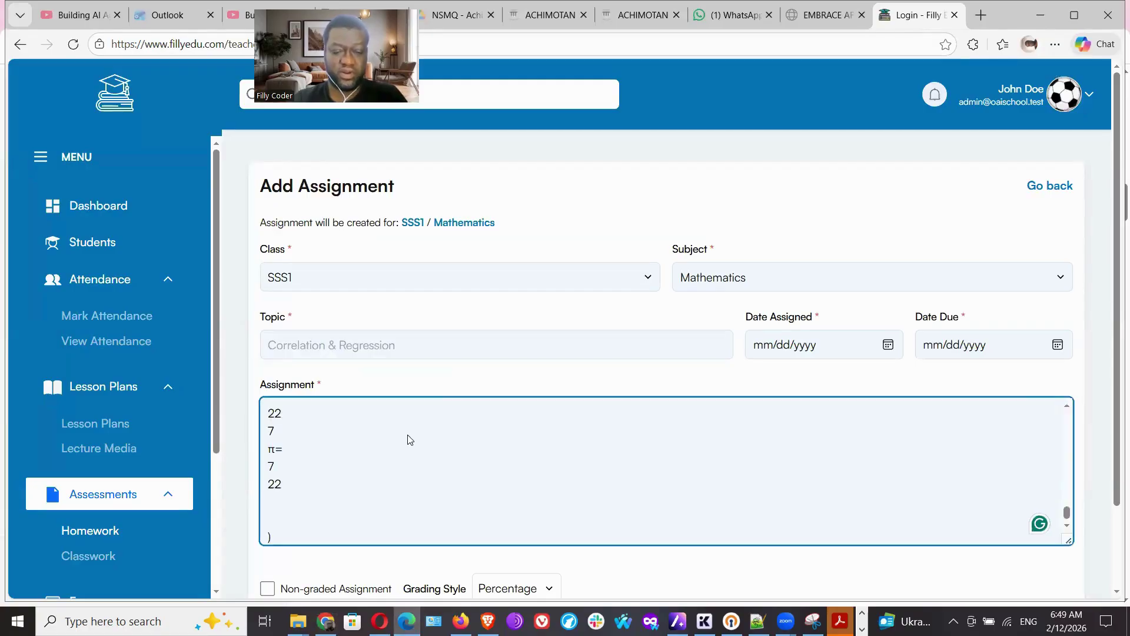
mouse_move(1067, 516)
mouse_down()
mouse_move(1060, 411)
mouse_move(1056, 521)
mouse_up()
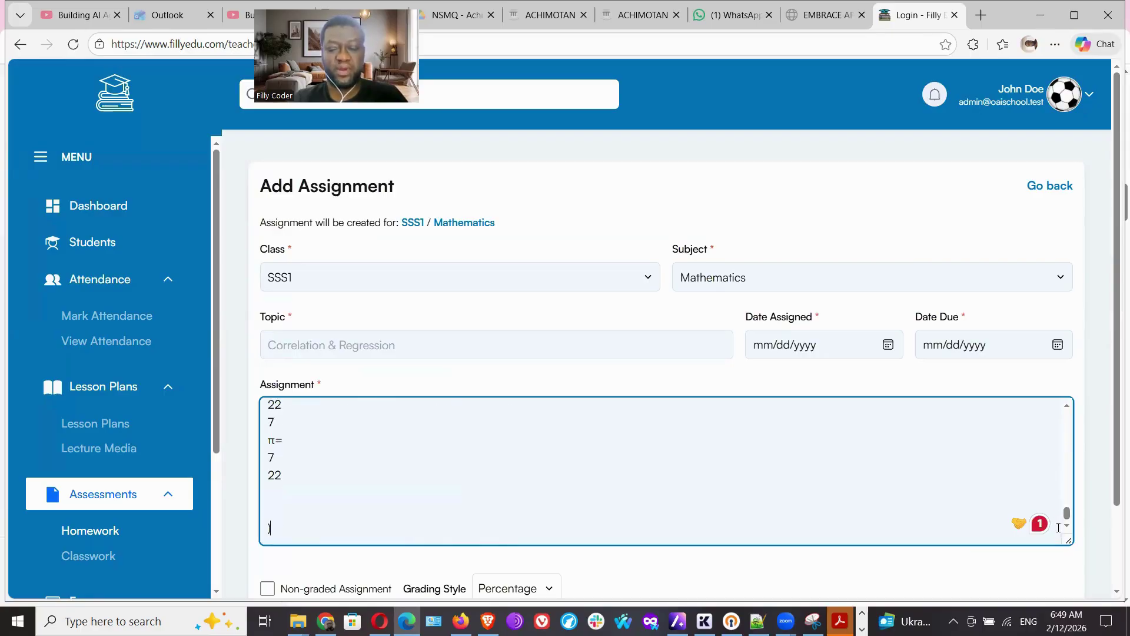
drag(1114, 338, 1114, 458)
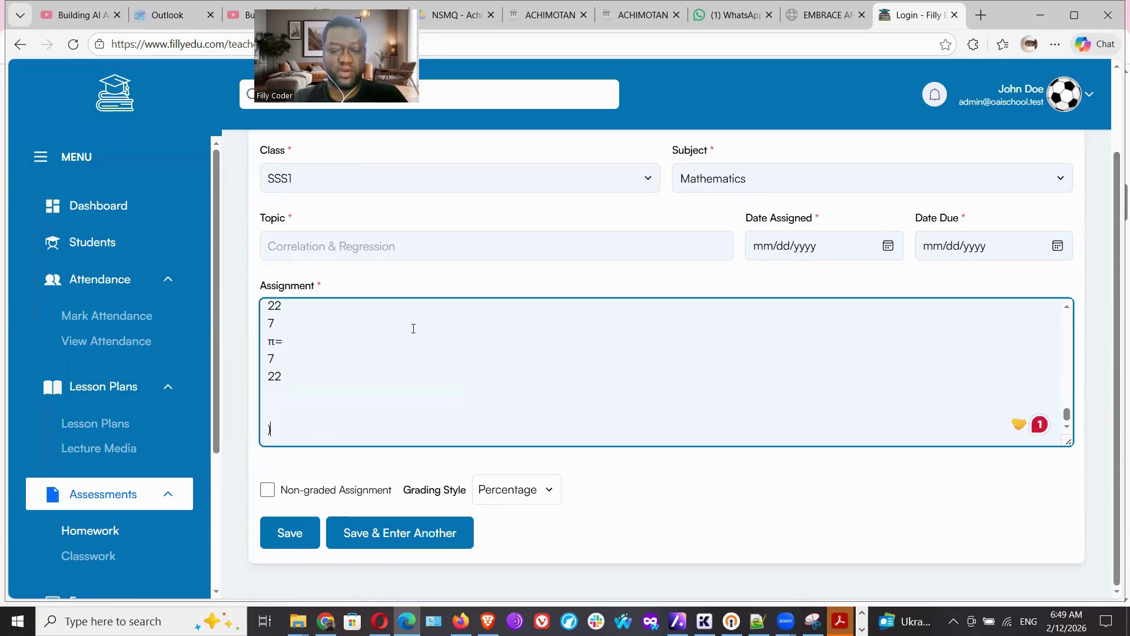
drag(279, 409, 287, 343)
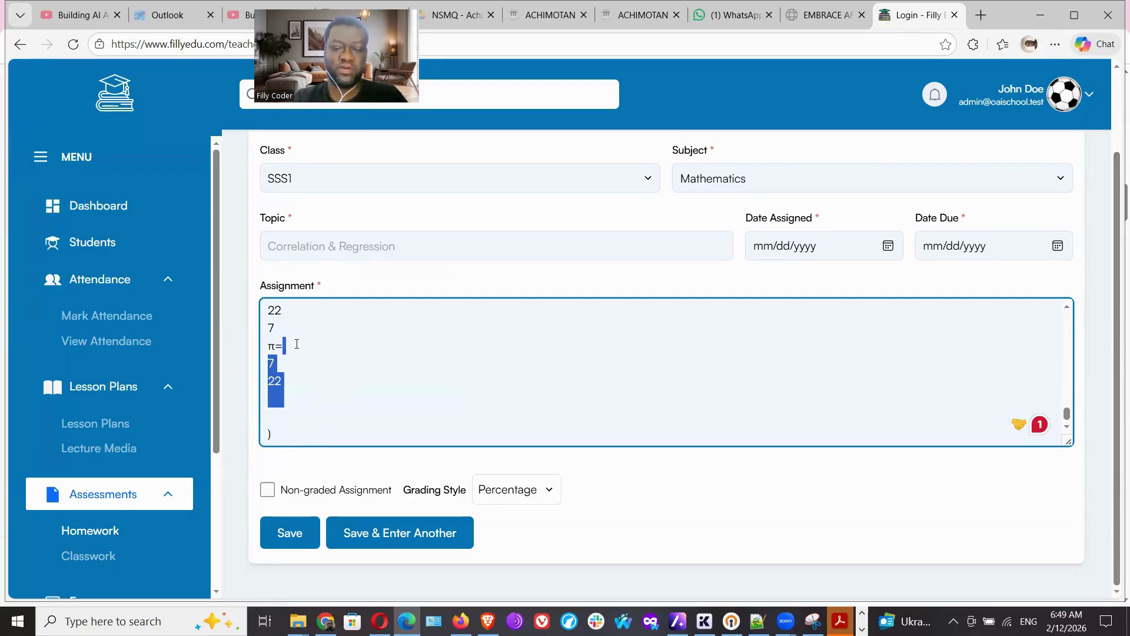
click(288, 433)
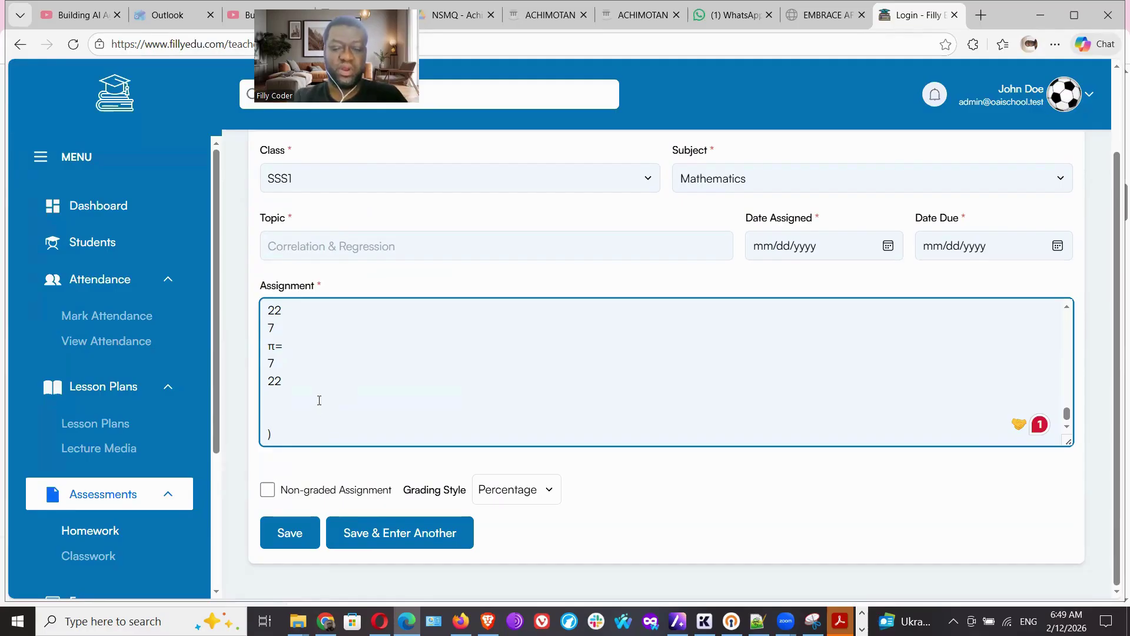
Try the non-graded option and the Points grading style, restoring a graded assignment with Percentage grading.
click(267, 490)
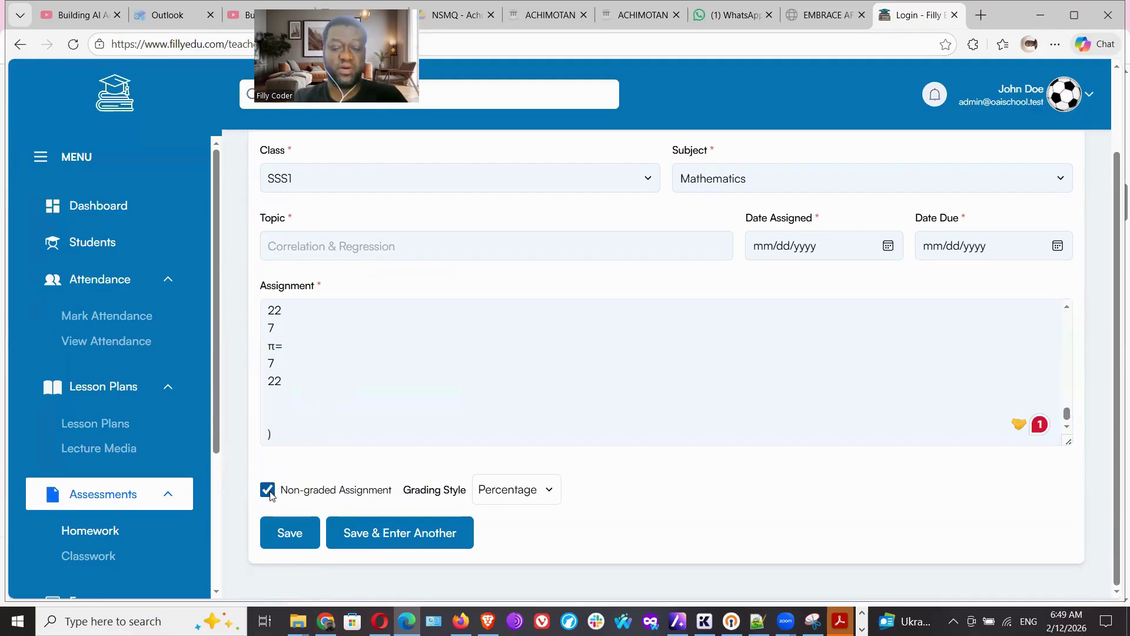
click(267, 490)
click(540, 494)
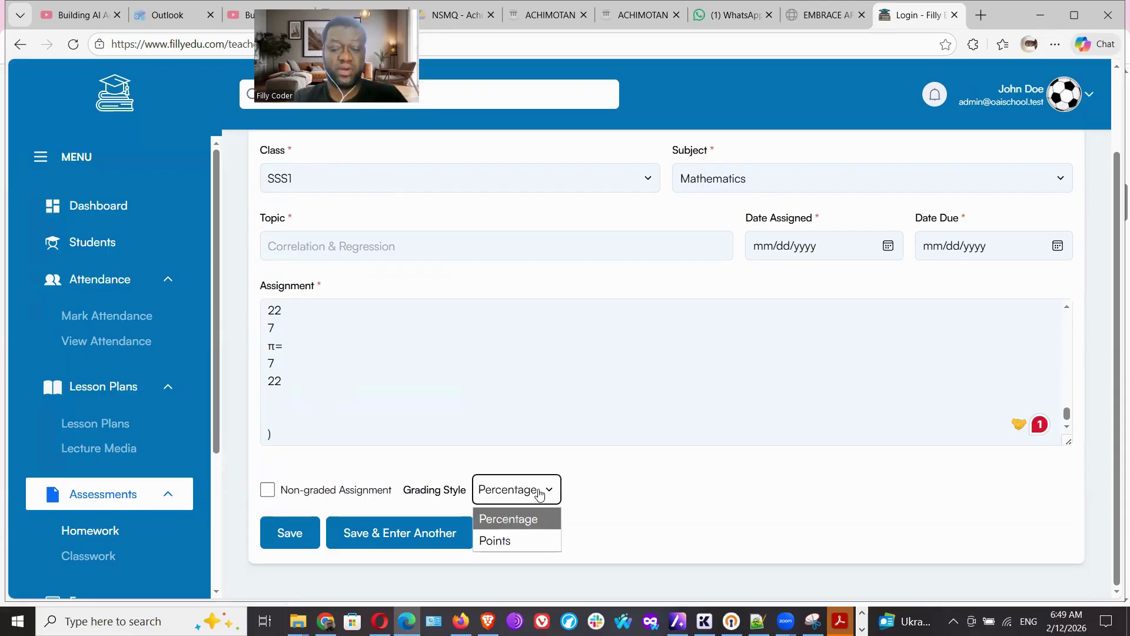
click(513, 543)
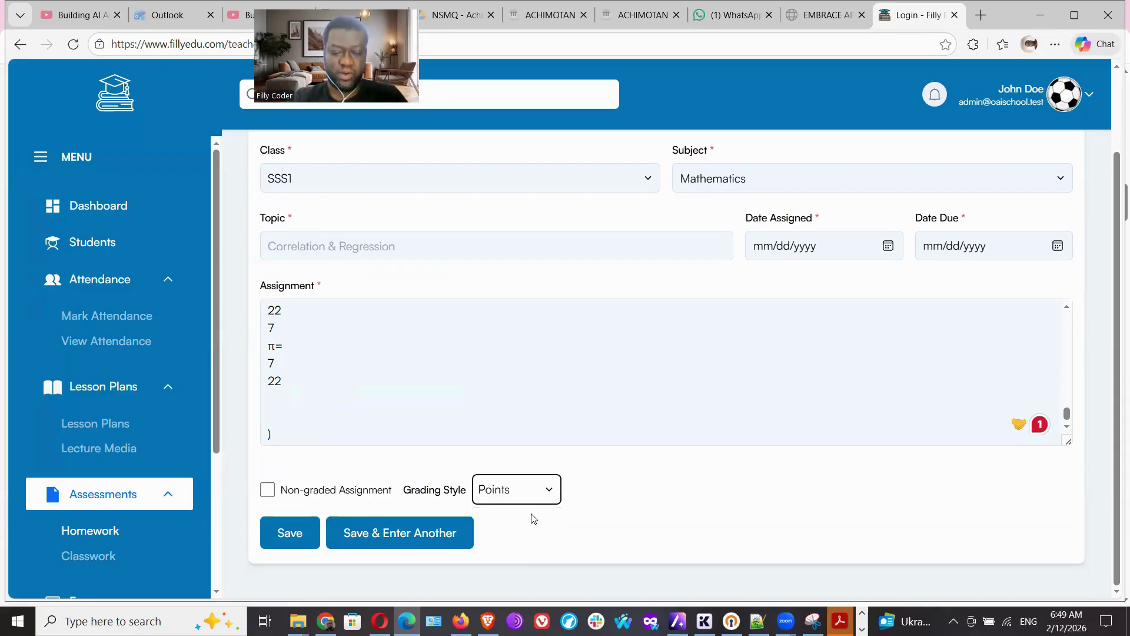
click(537, 502)
click(518, 519)
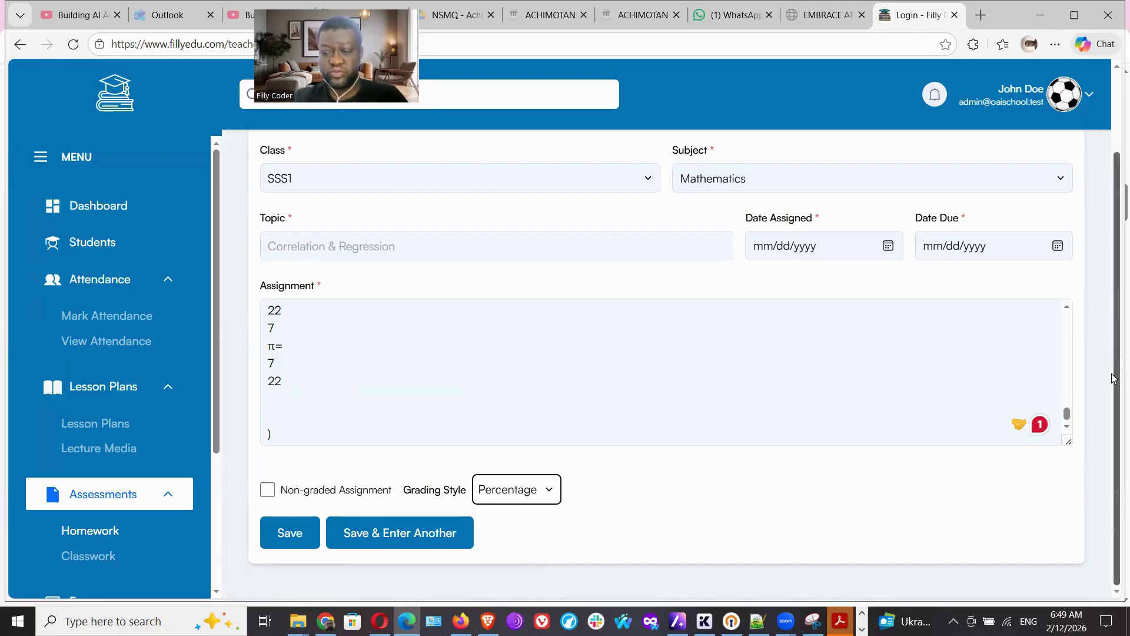
drag(1116, 365, 1109, 290)
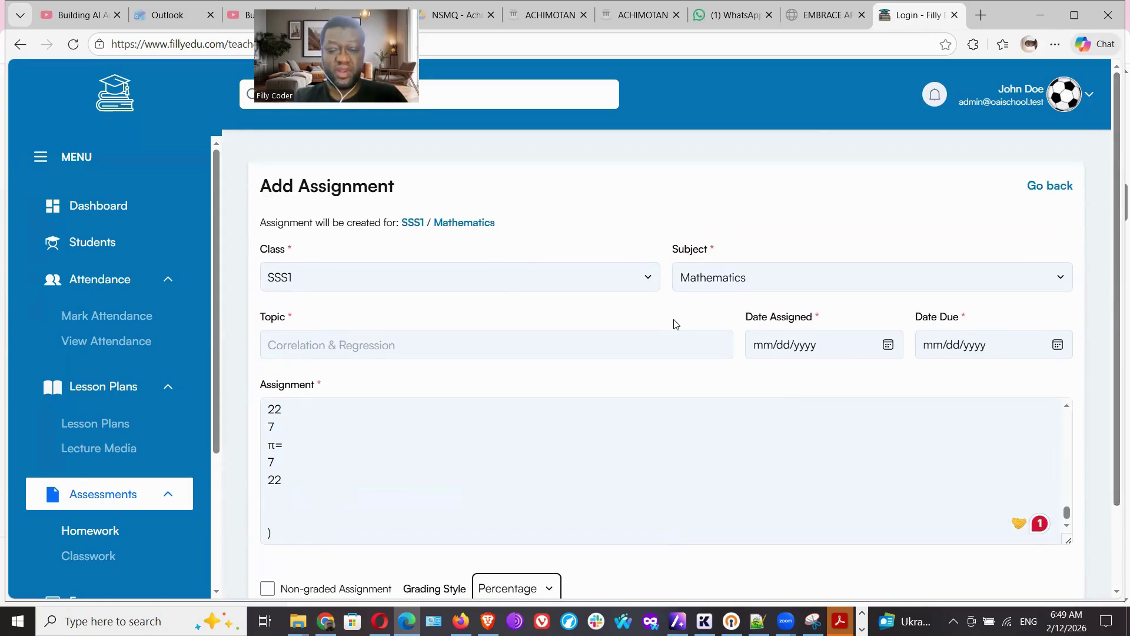
Enter Random Questions as the topic of the new SSS1 Mathematics homework assignment.
click(620, 348)
text(Ra)
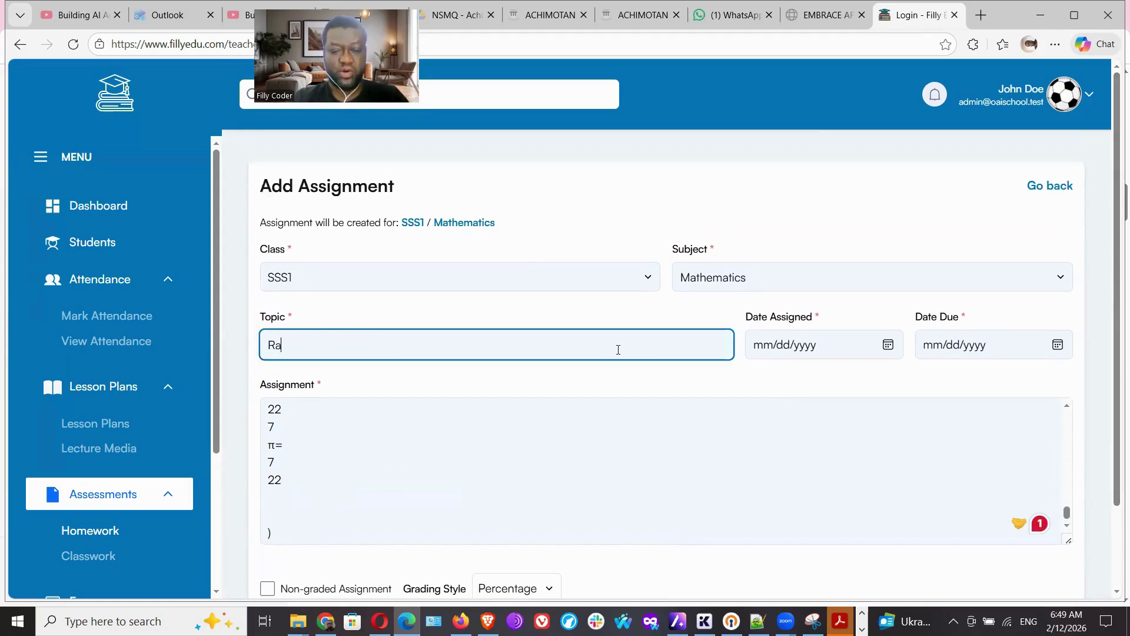
text(ndom Questions)
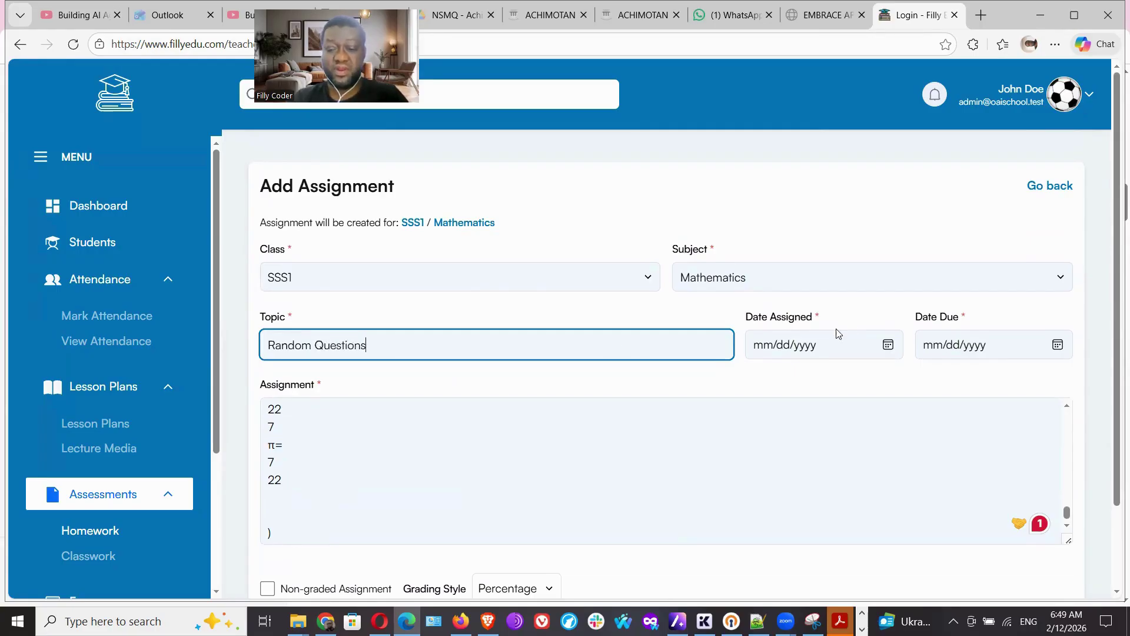
Set the assignment's assigned date to 02/12/2026 and its due date to 02/13/2026.
click(768, 348)
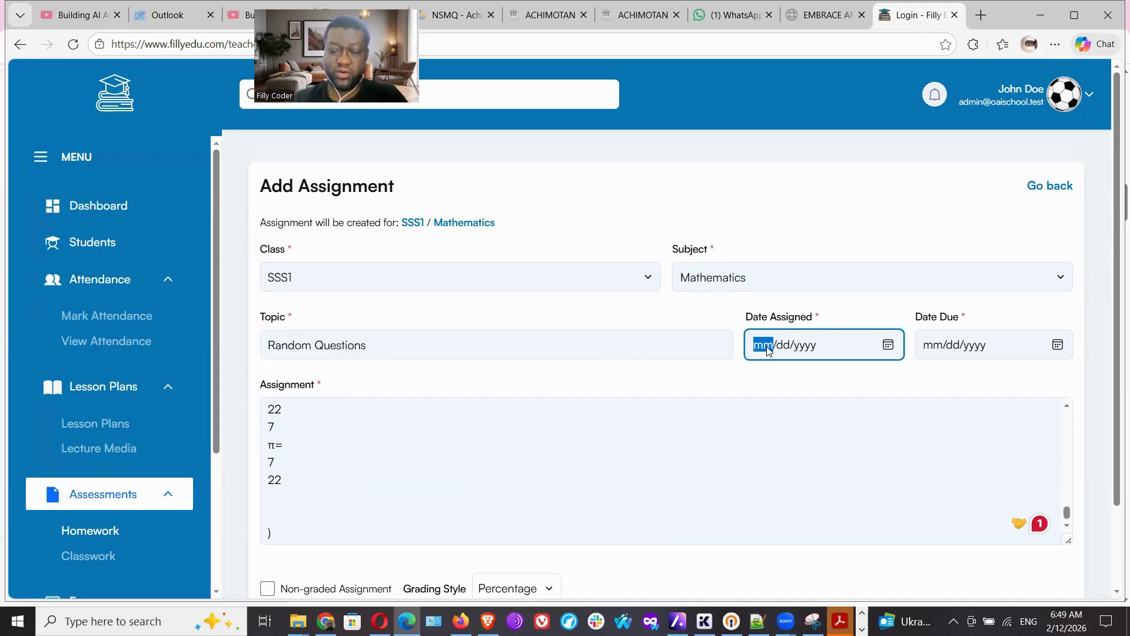
text(02/12/)
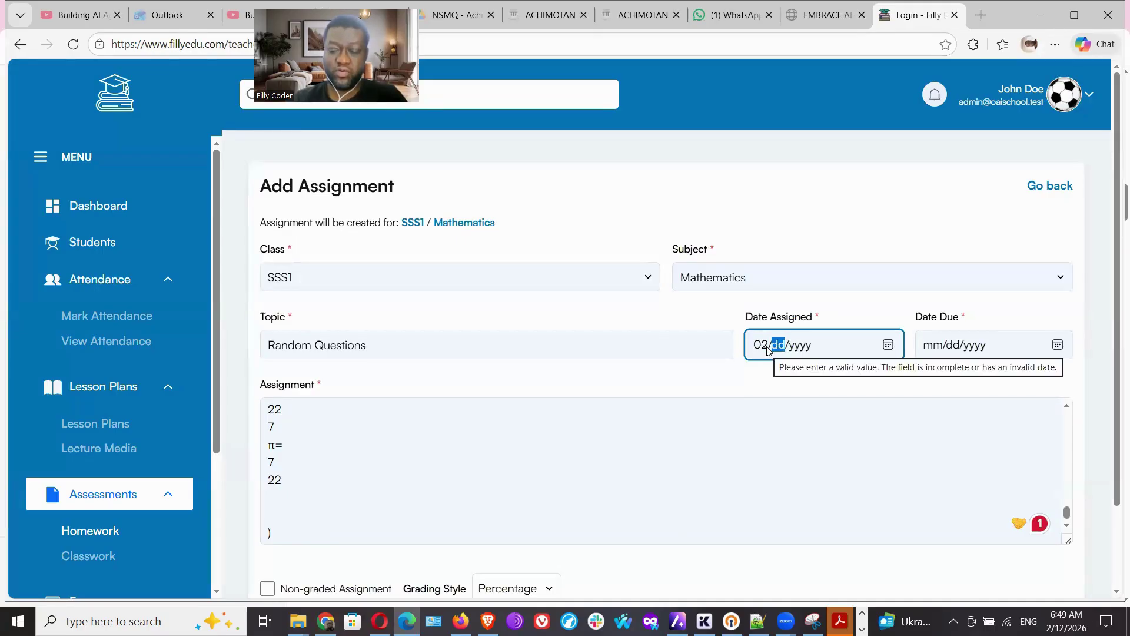
text(2026)
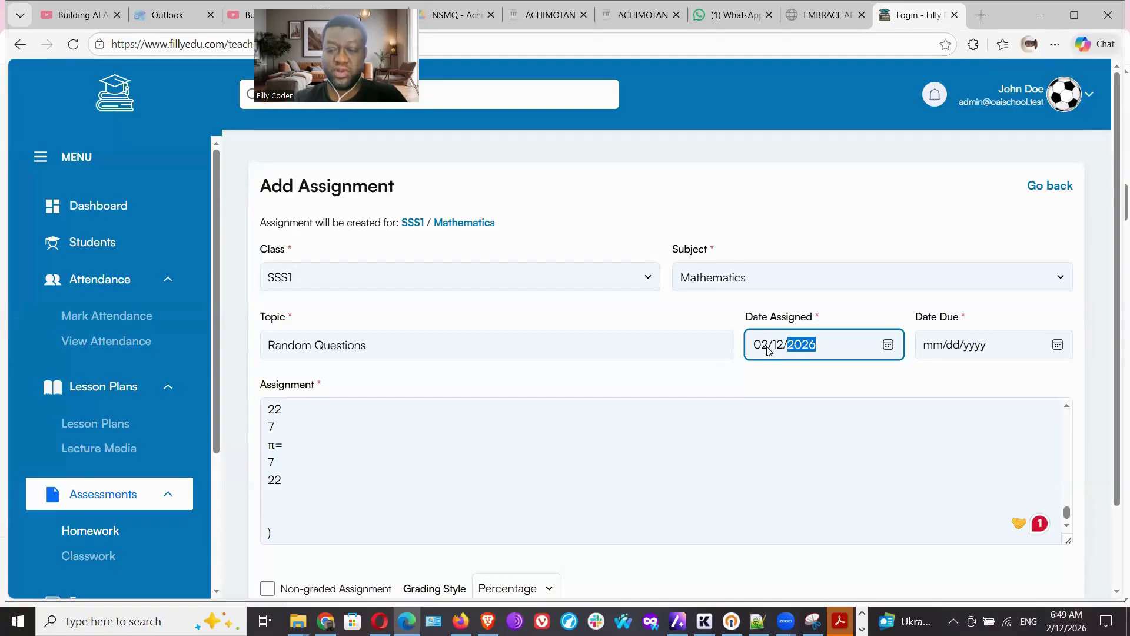
click(933, 348)
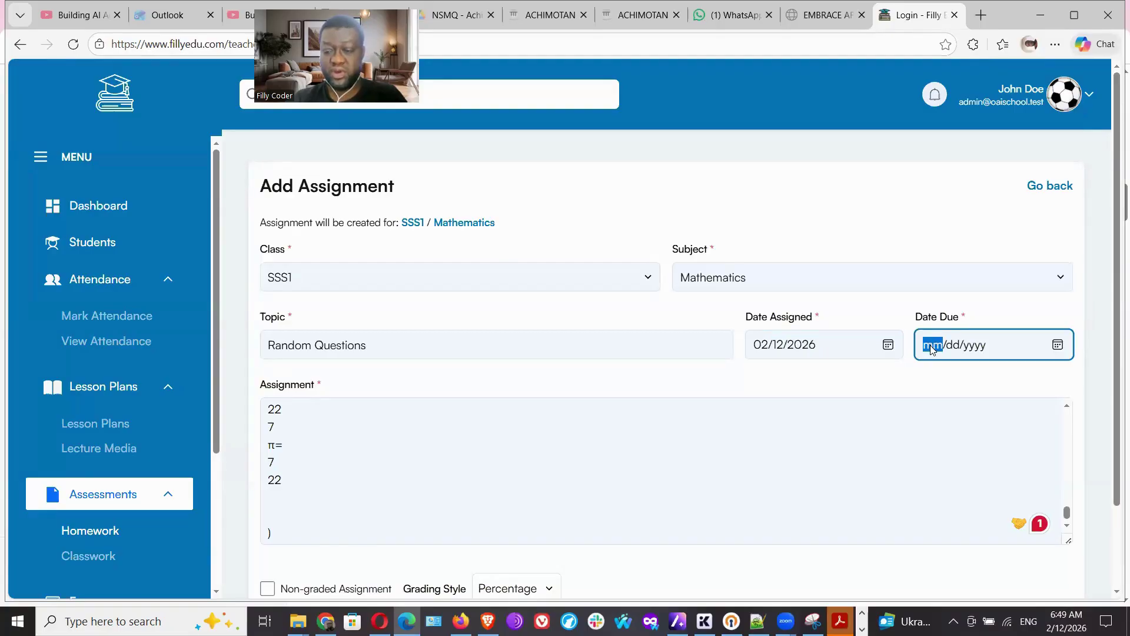
text(0)
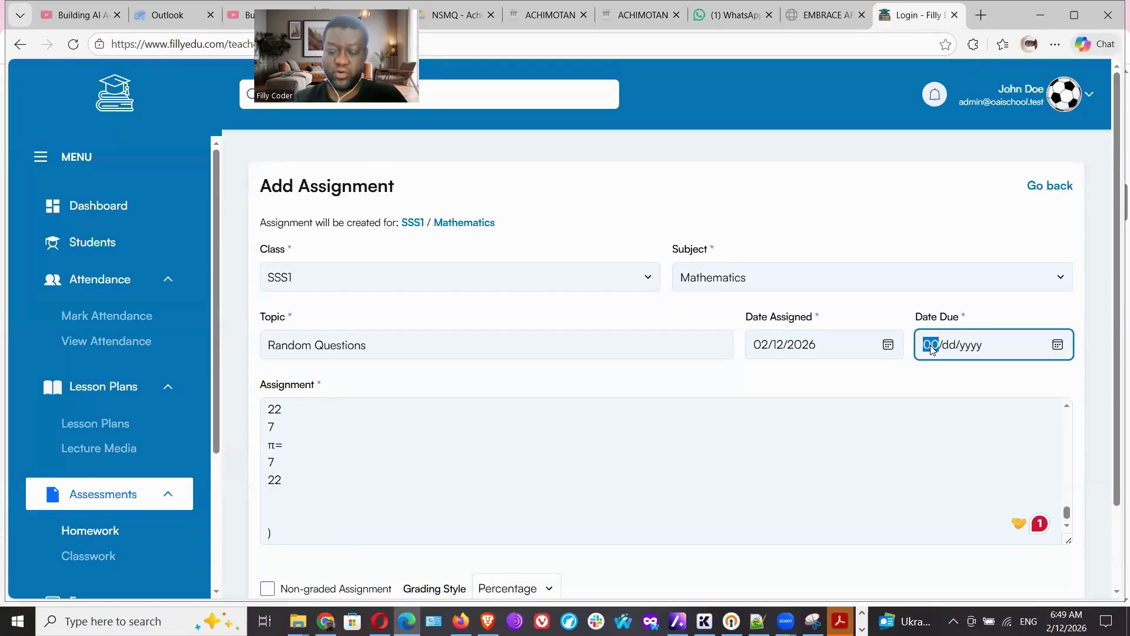
text(2/13/)
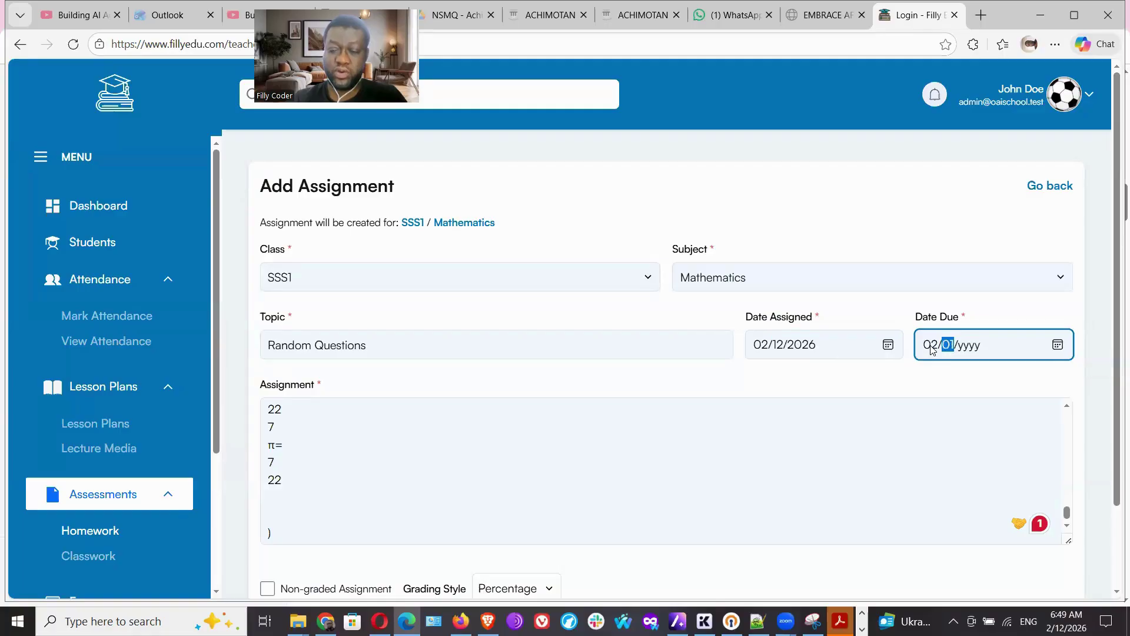
text(2026)
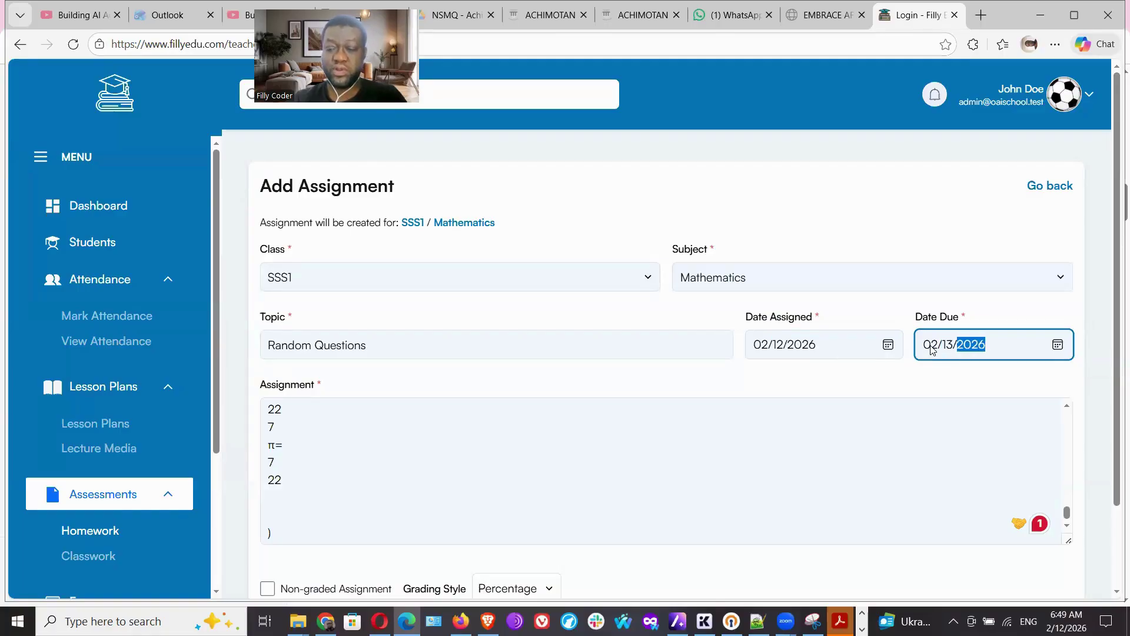
click(906, 224)
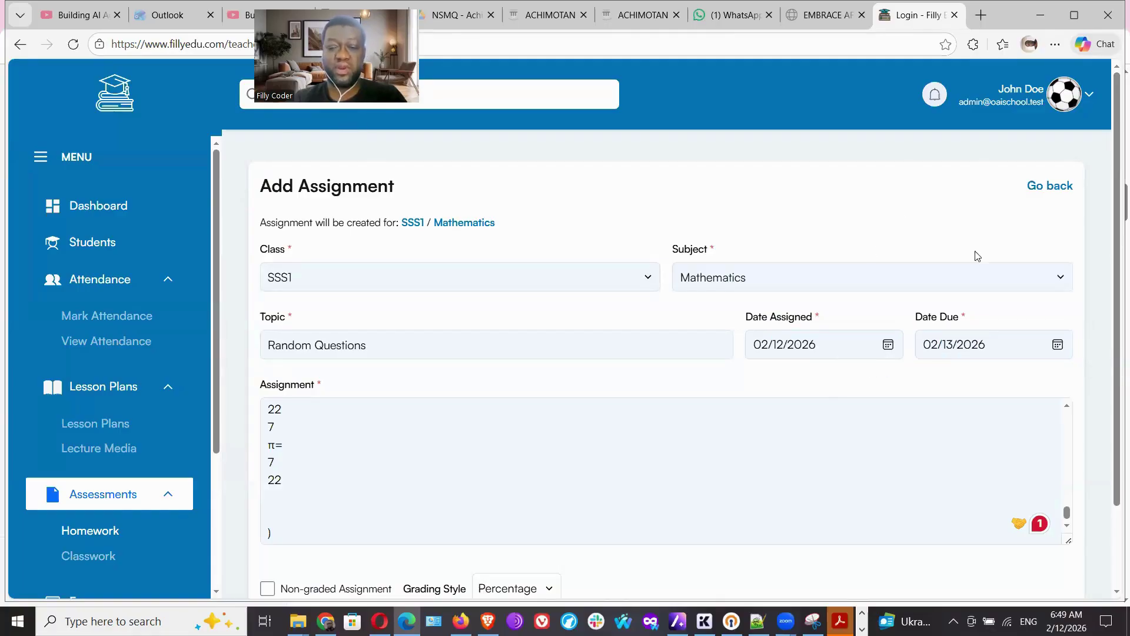
Try to save the Random Questions assignment and dismiss the resulting dialog.
scroll(1116, 283, down, 2)
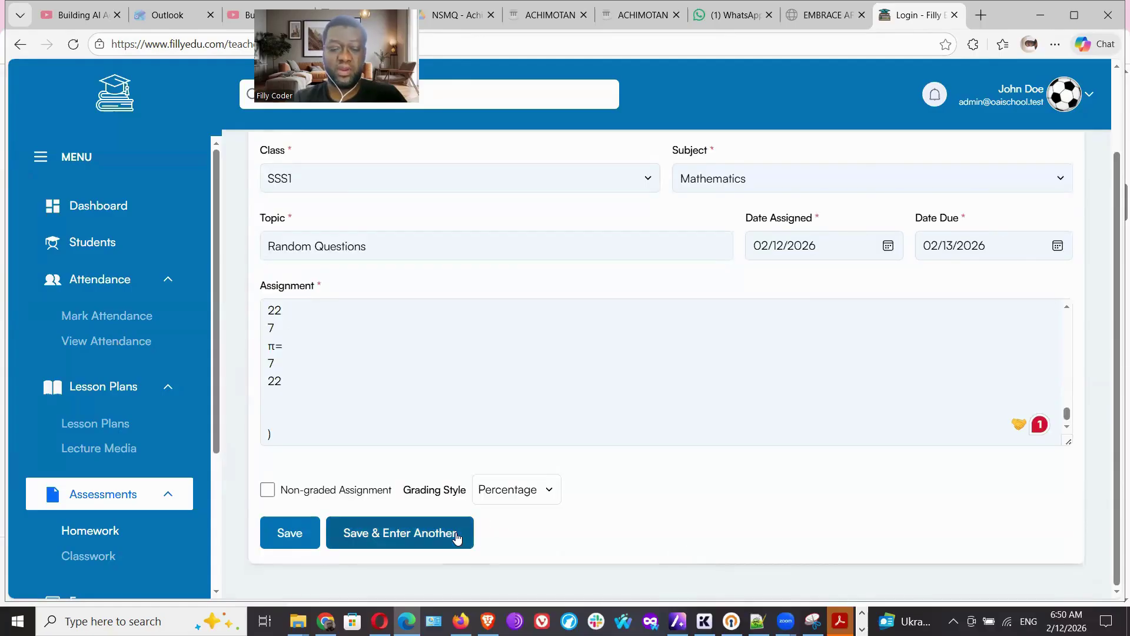
click(298, 541)
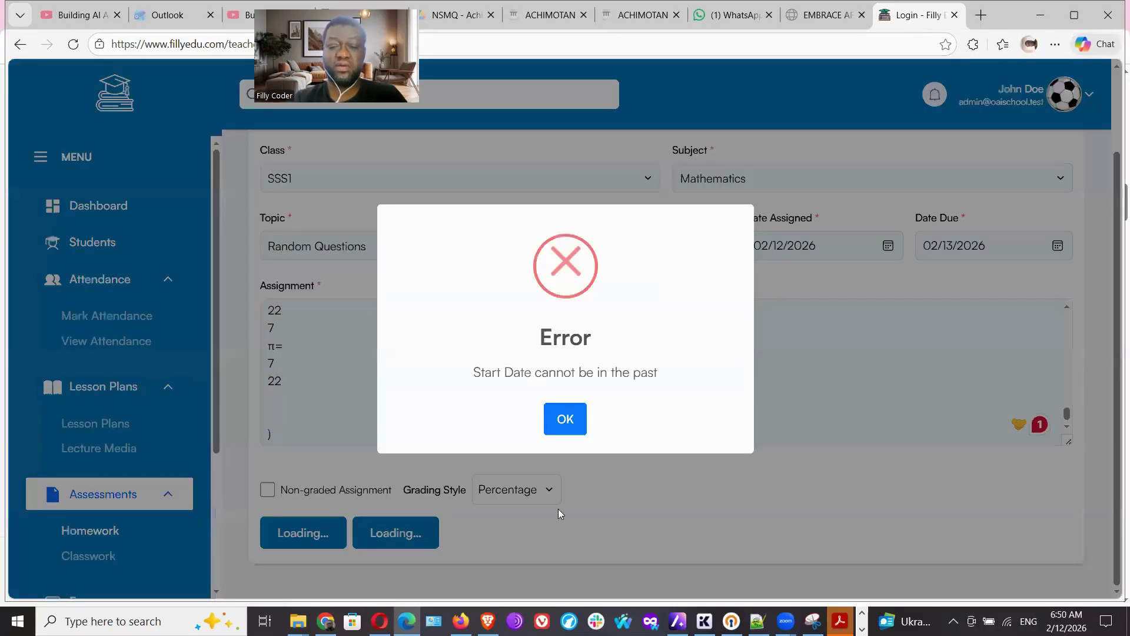
click(570, 425)
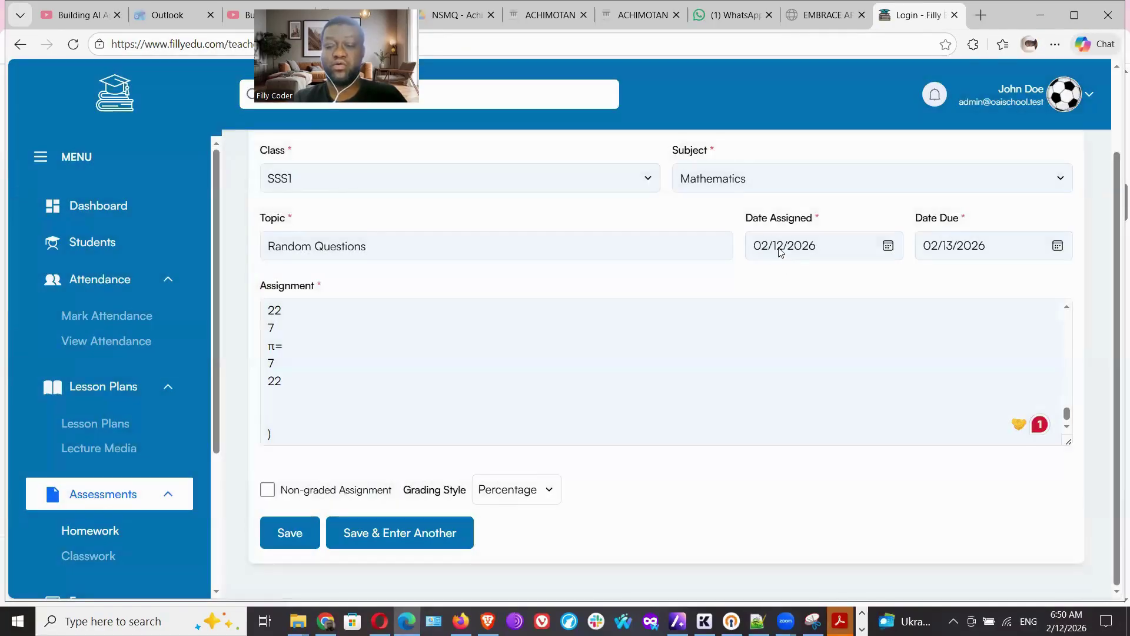
Set the assigned date to 02/13/2026 and the due date to 02/18/2026, and save the homework assignment.
click(779, 246)
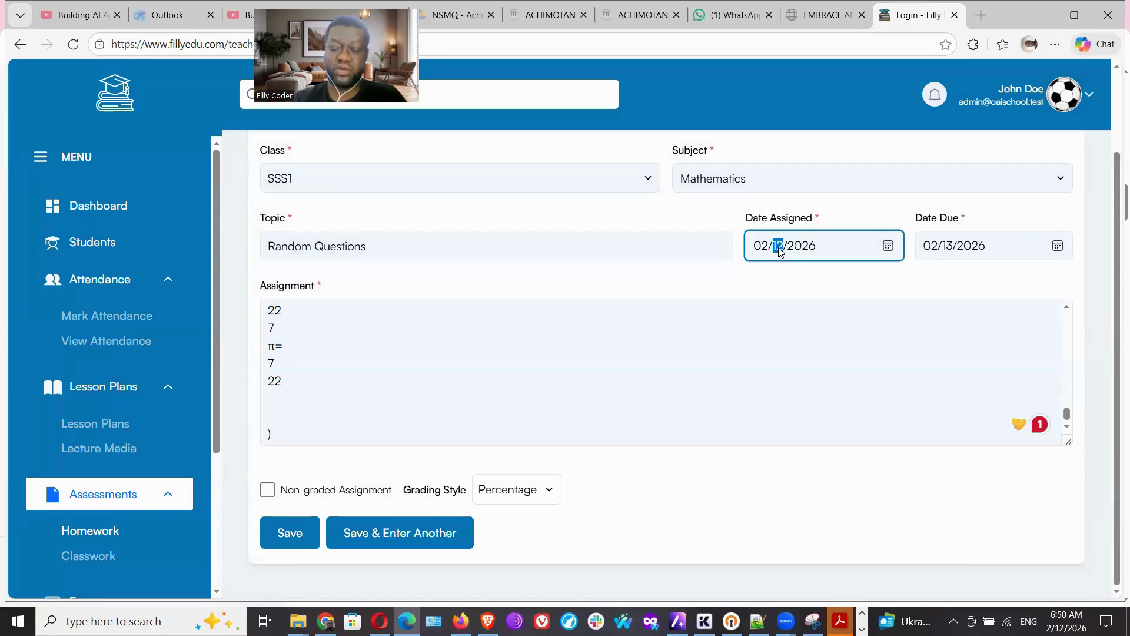
text(13)
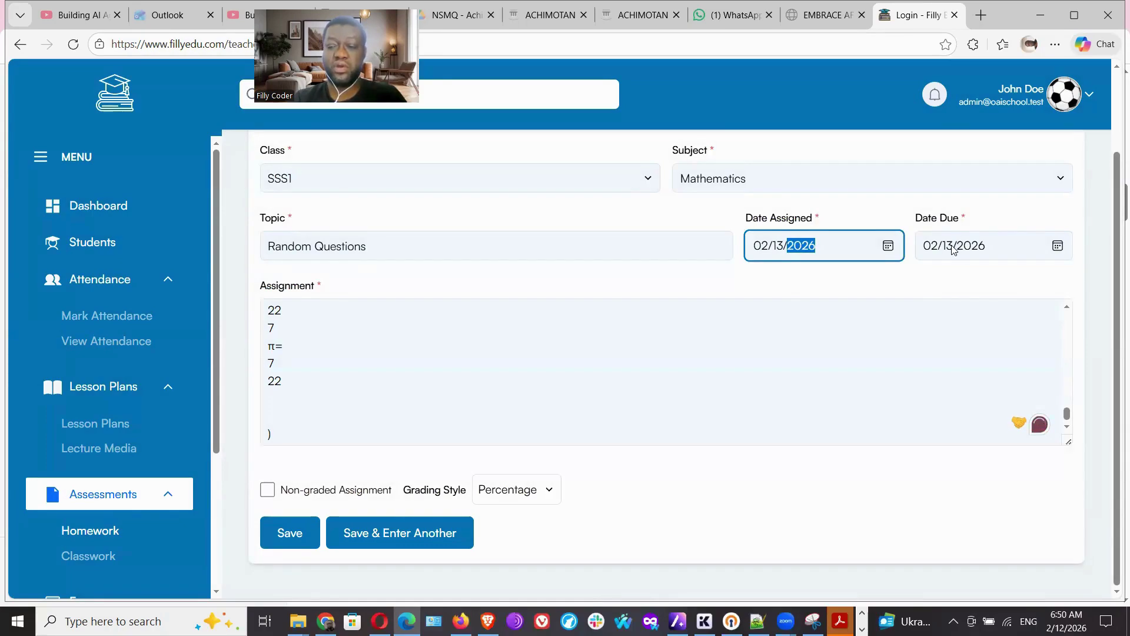
click(953, 247)
text(14)
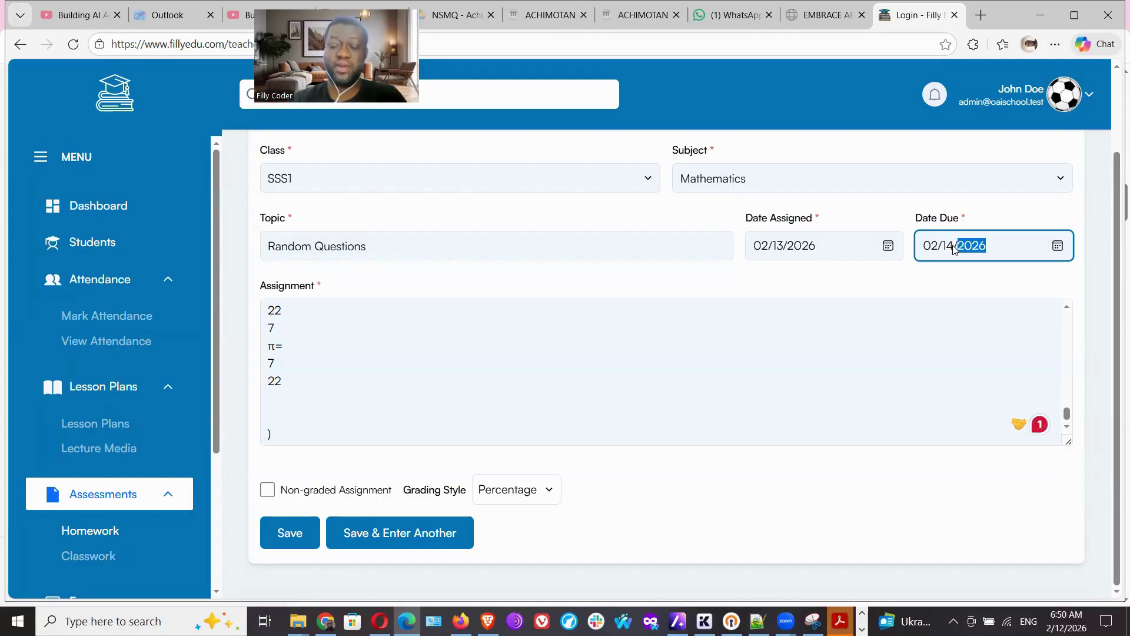
key(BackSpace)
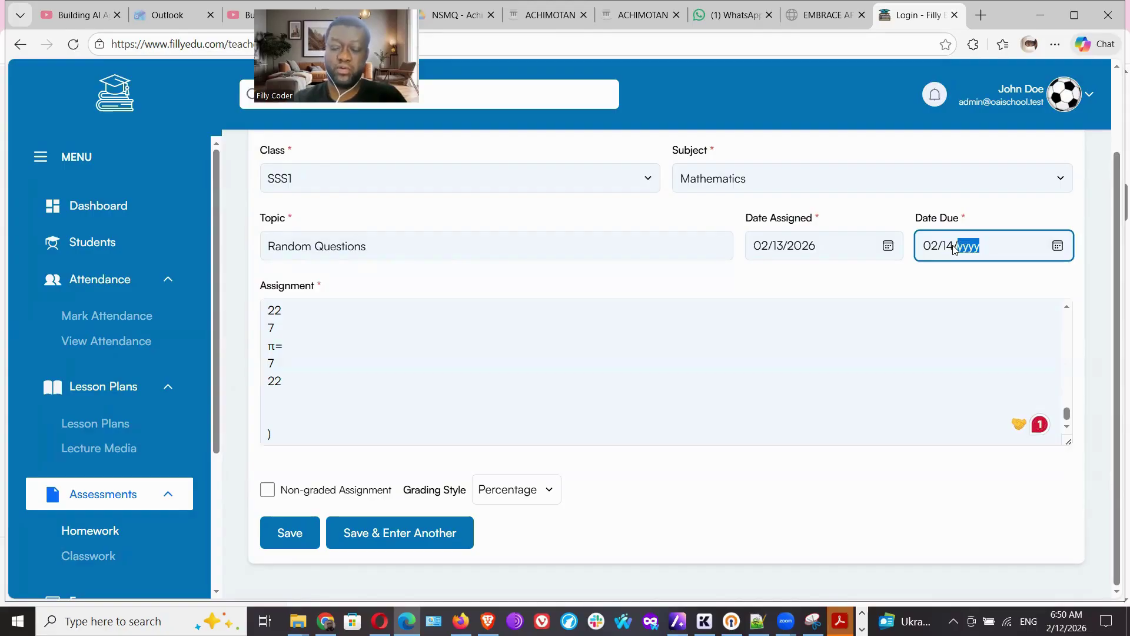
click(954, 246)
text(18/)
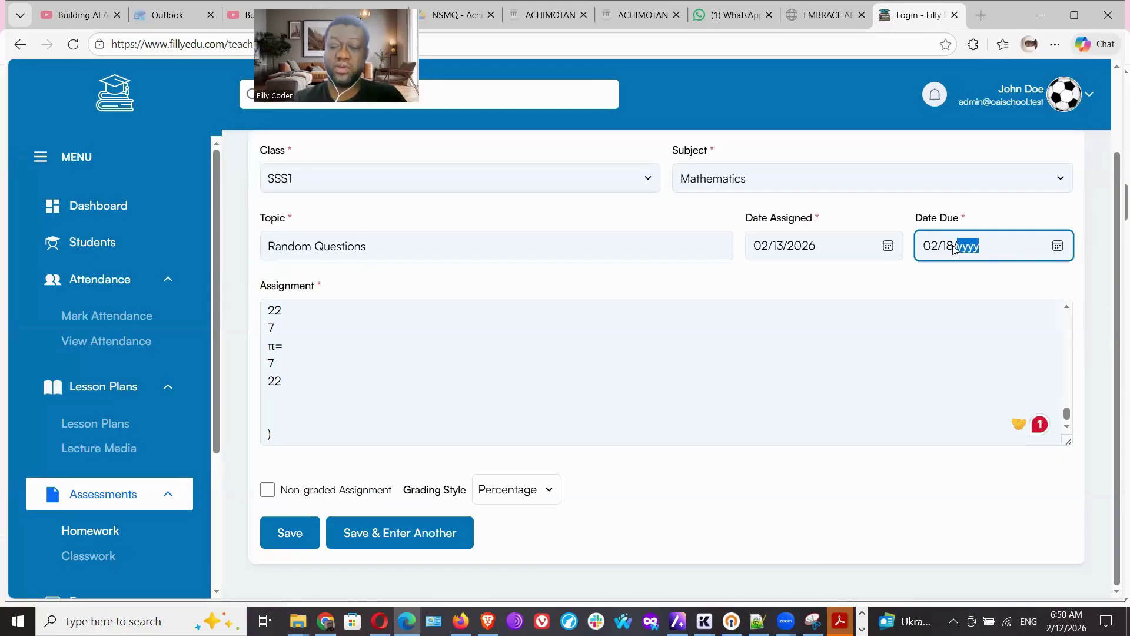
text(2026)
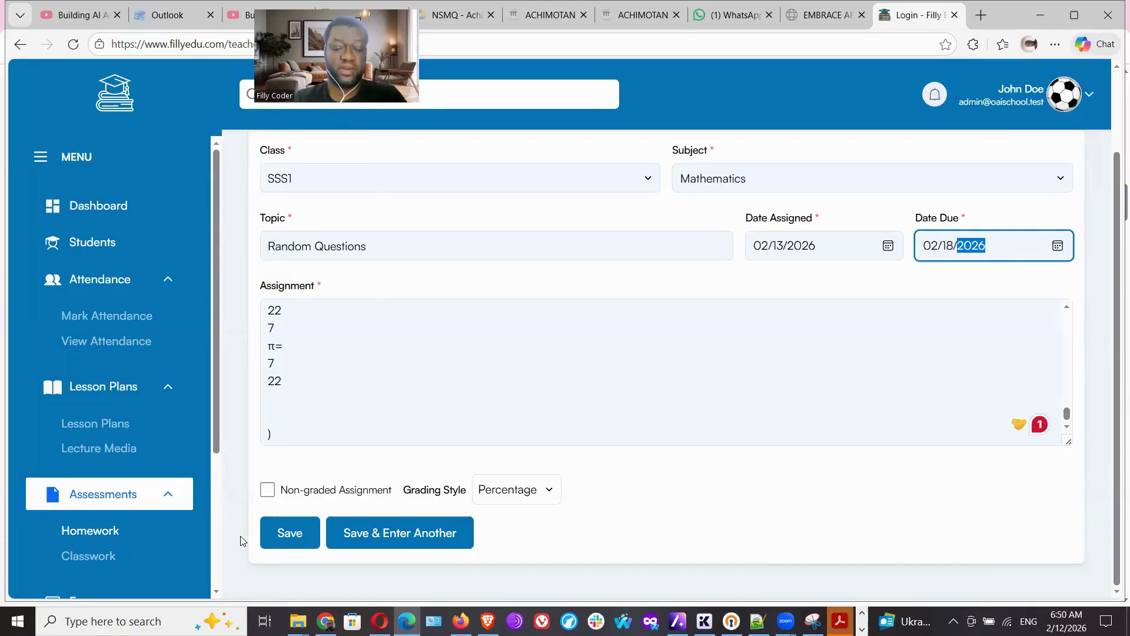
click(299, 536)
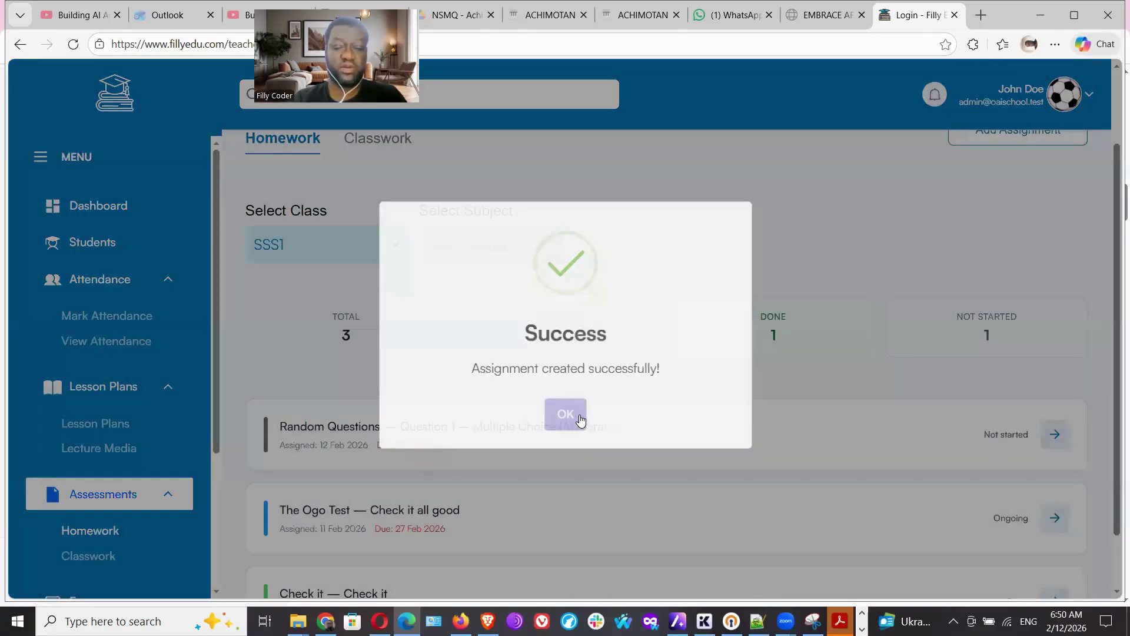
click(565, 419)
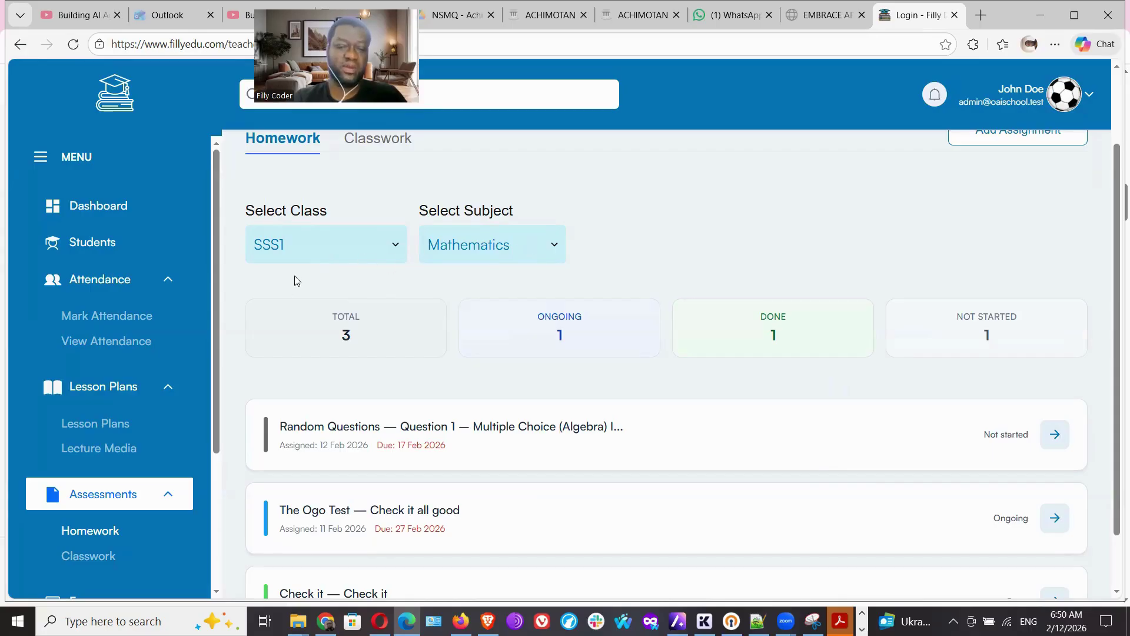
Look over the teacher's Classwork list and open the Exams section.
click(374, 141)
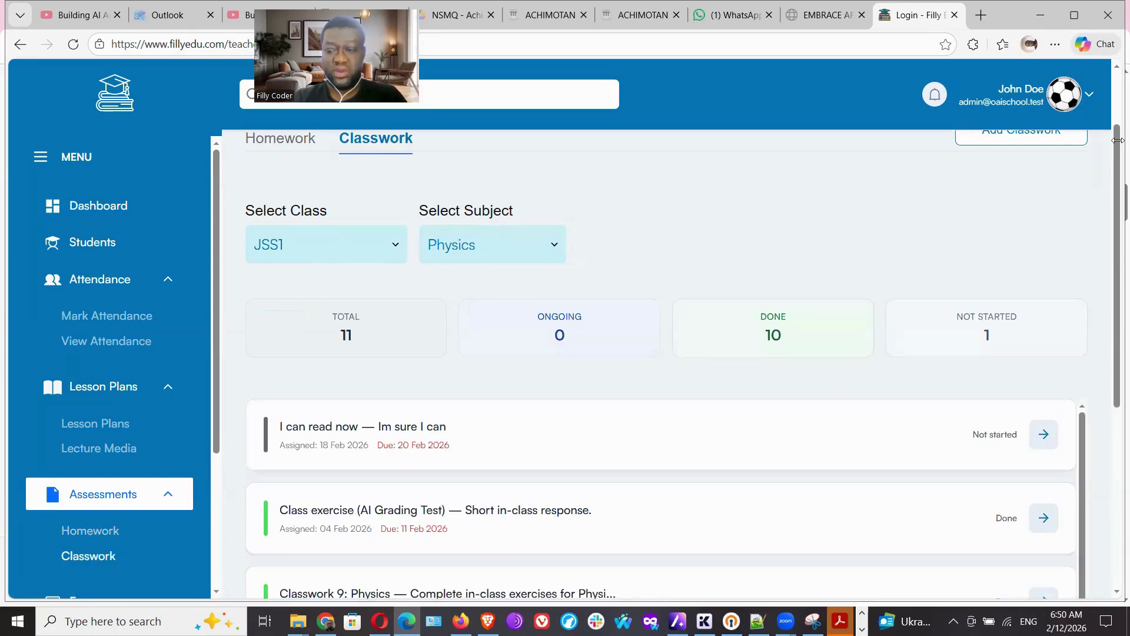
drag(1115, 159, 1115, 234)
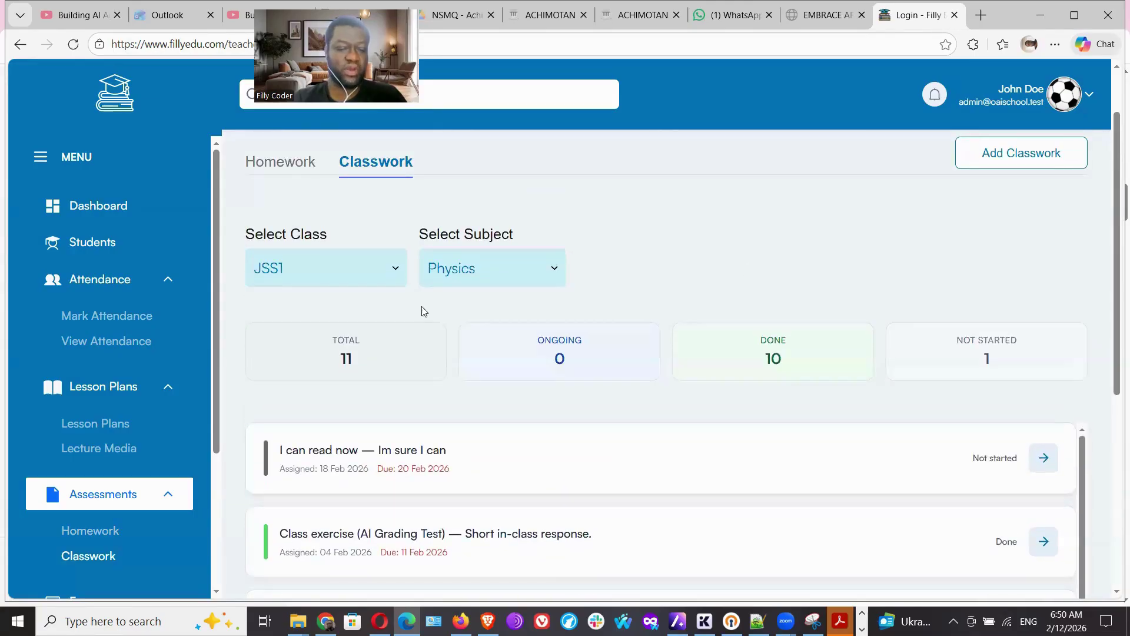
scroll(214, 293, down, 3)
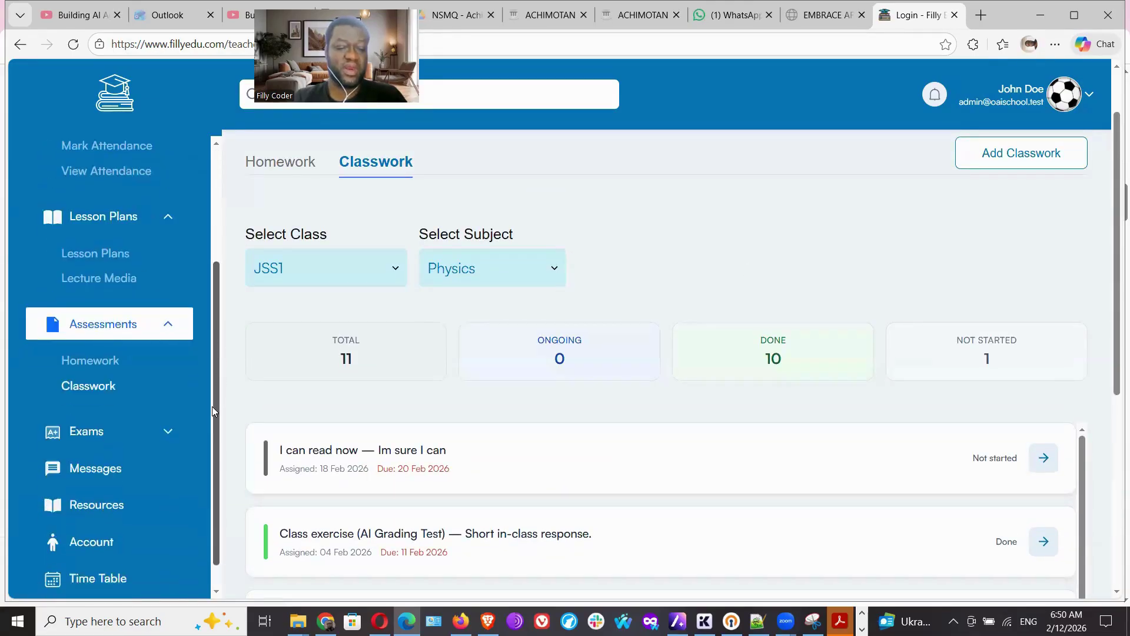
click(177, 439)
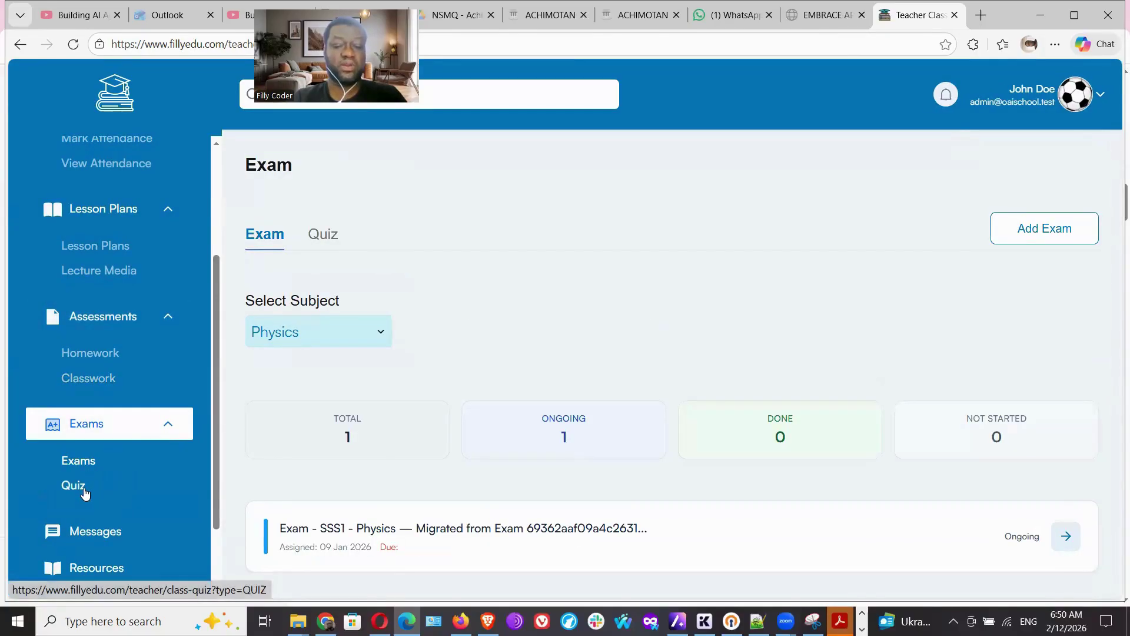
Open the quiz list and filter it to class SSS1 and subject Mathematics.
click(73, 485)
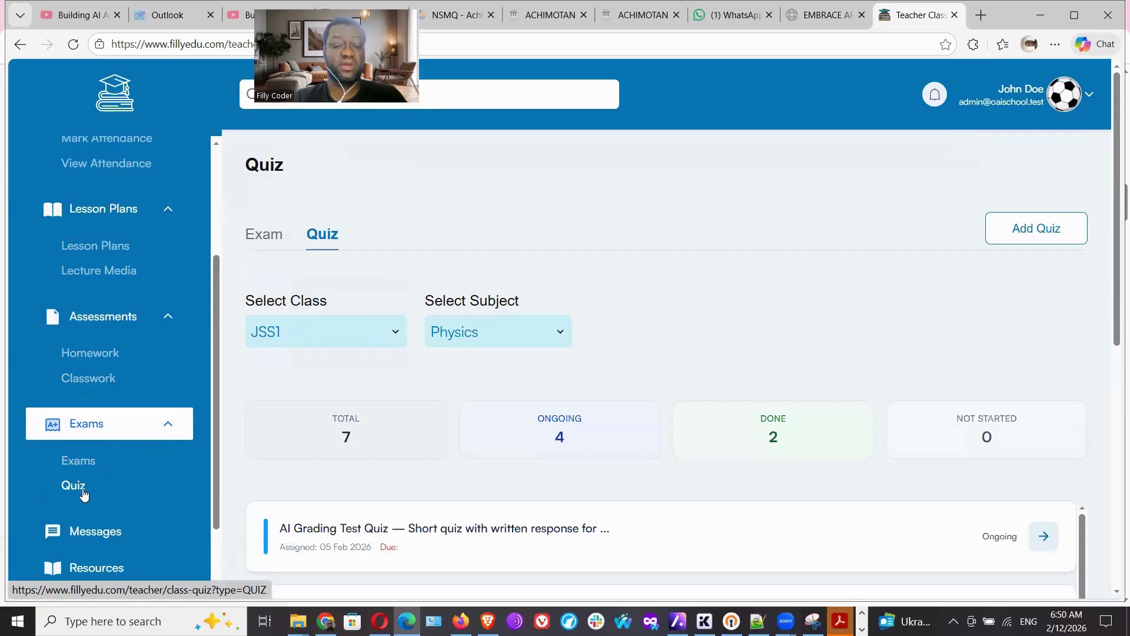
click(345, 336)
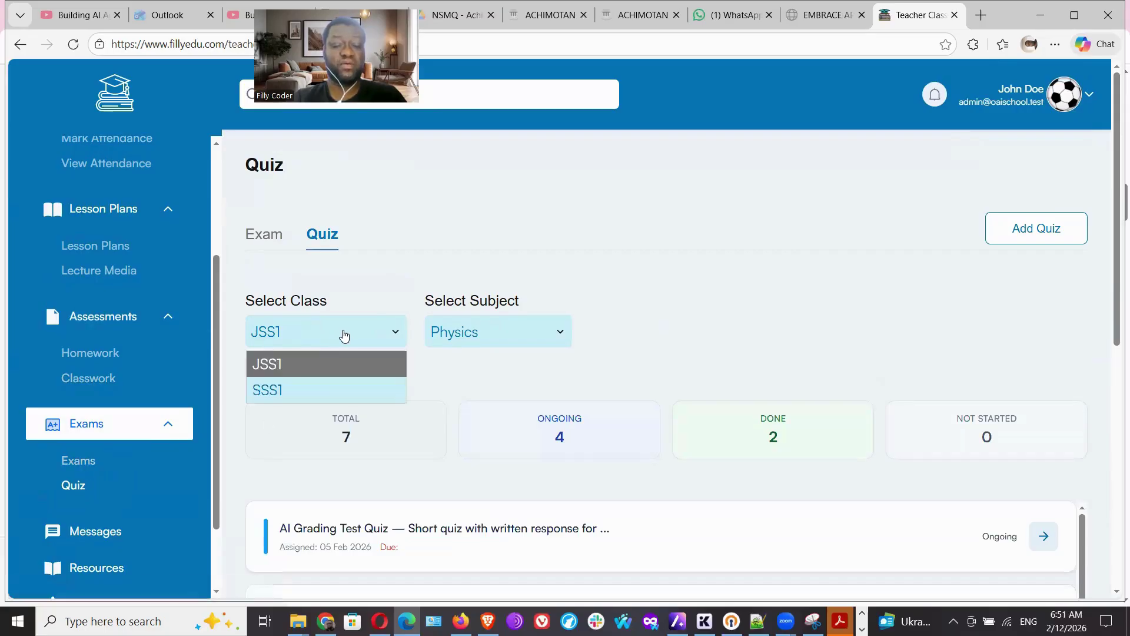
click(291, 389)
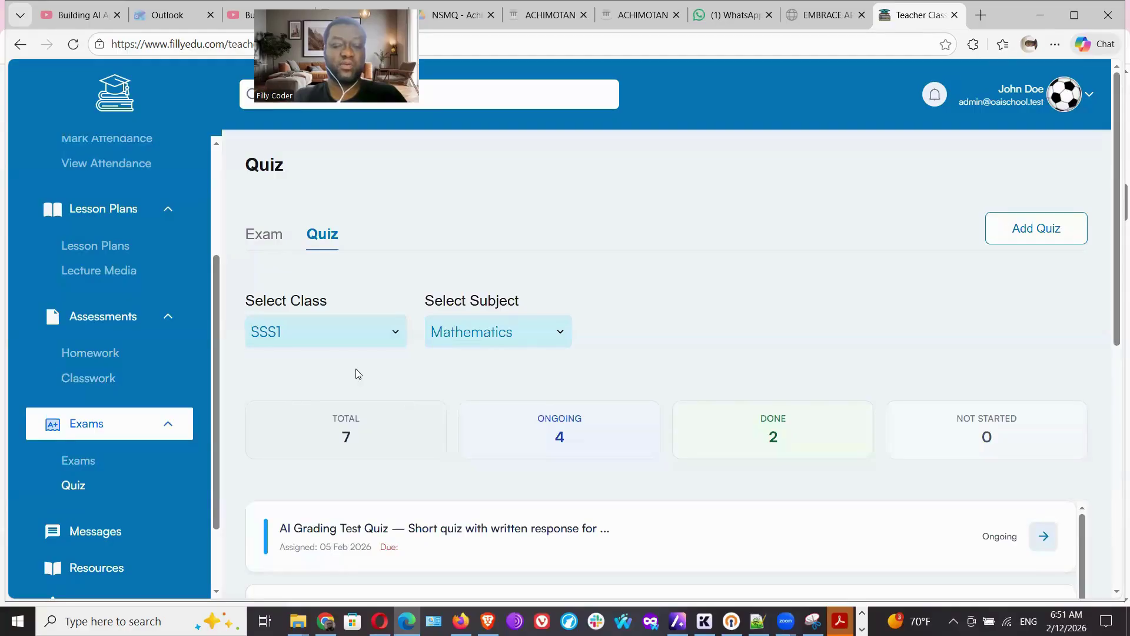
click(562, 337)
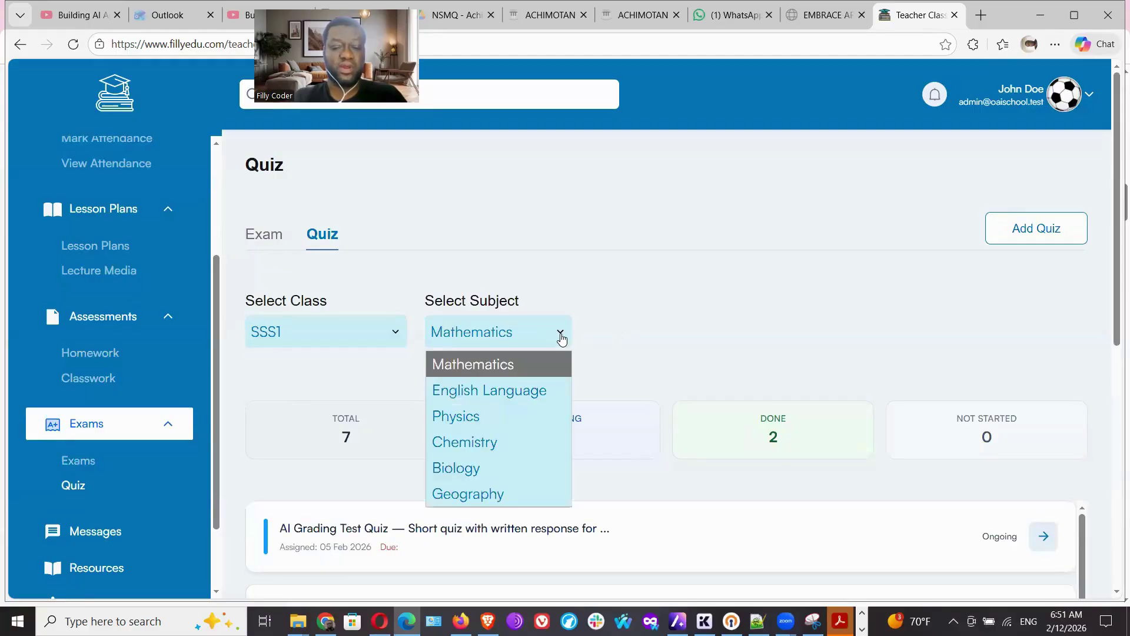
click(524, 363)
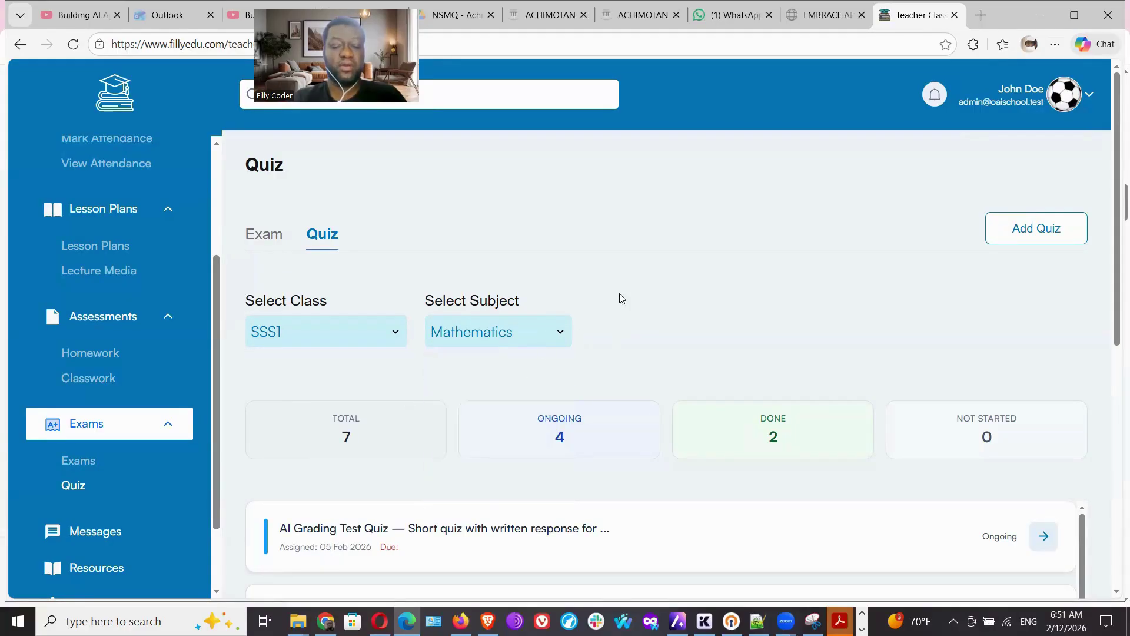
mouse_move(1116, 203)
mouse_down()
mouse_move(1114, 311)
mouse_move(1114, 199)
mouse_up()
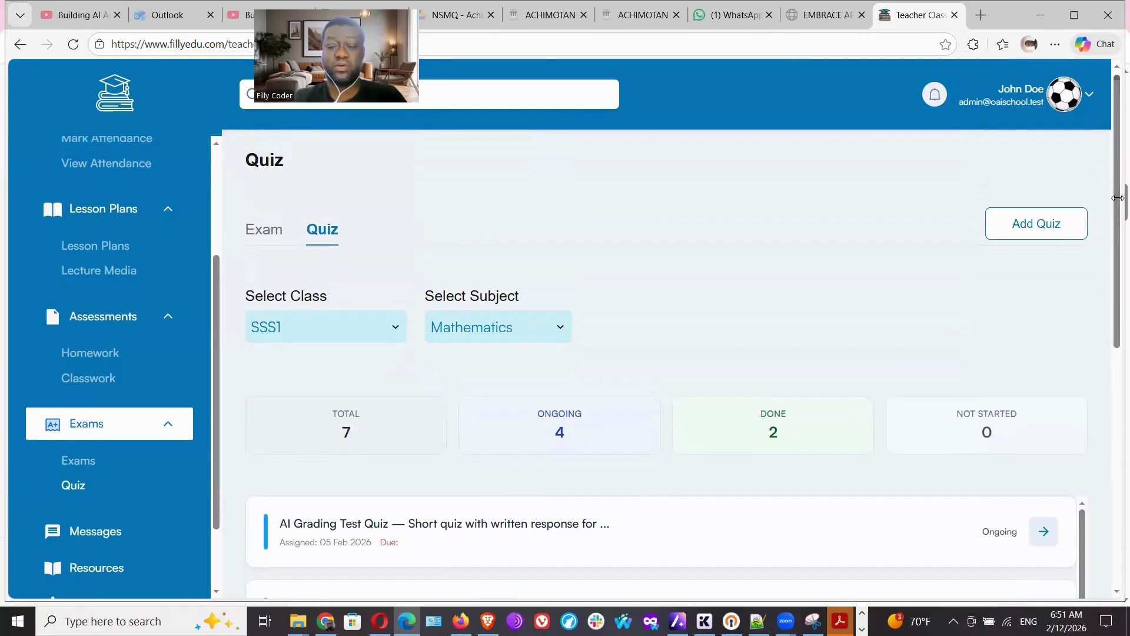
Start a new SSS1 Mathematics quiz and get its Quiz Title field ready for entry.
click(1034, 229)
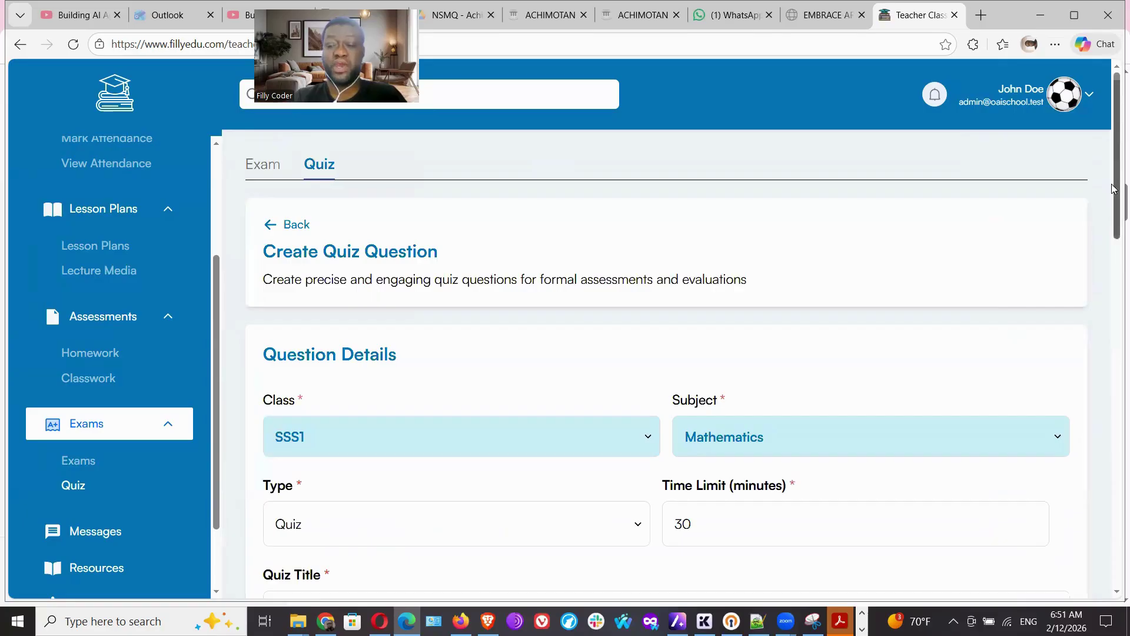
drag(1114, 189, 1114, 272)
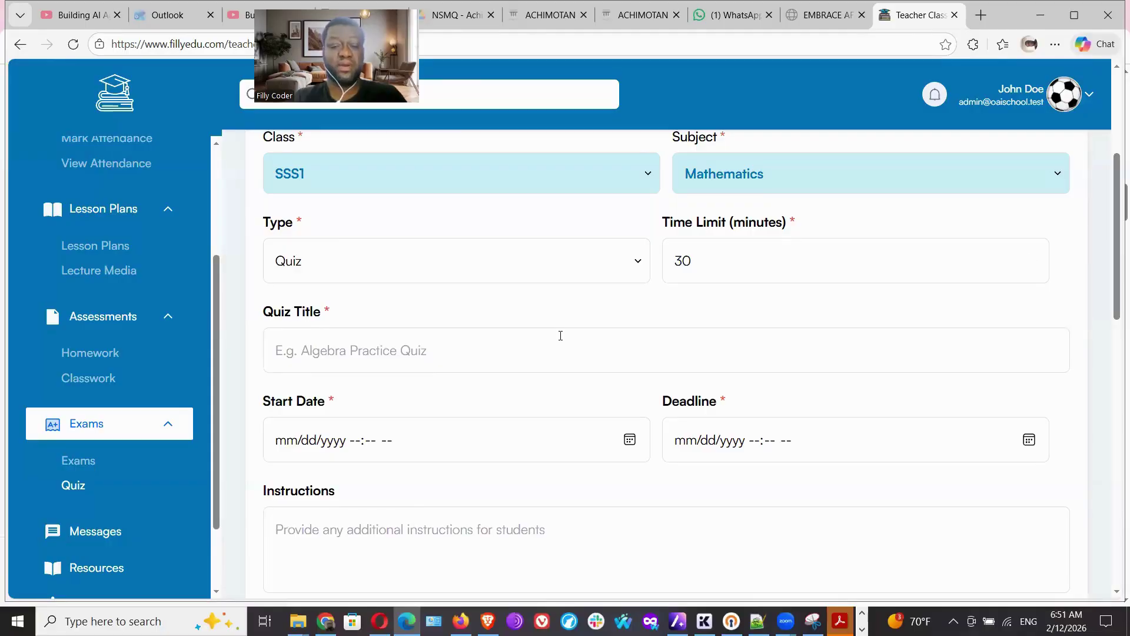
click(430, 342)
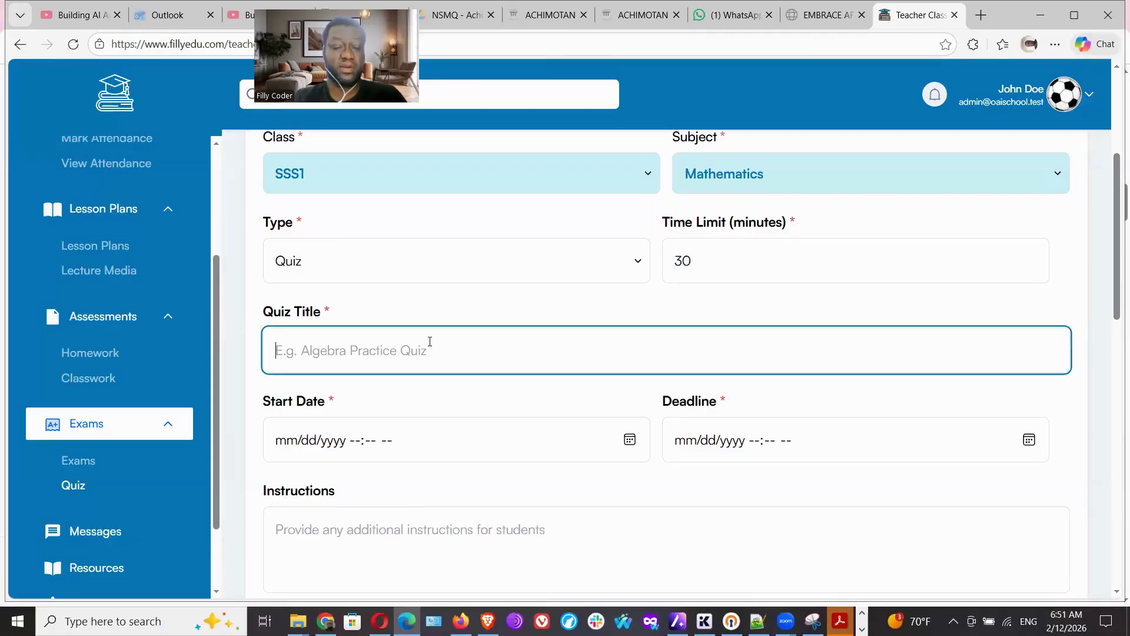
Copy "Mathematics Quiz" from the quiz heading in the ChatGPT window and paste it as the Quiz Title in the school portal.
click(325, 621)
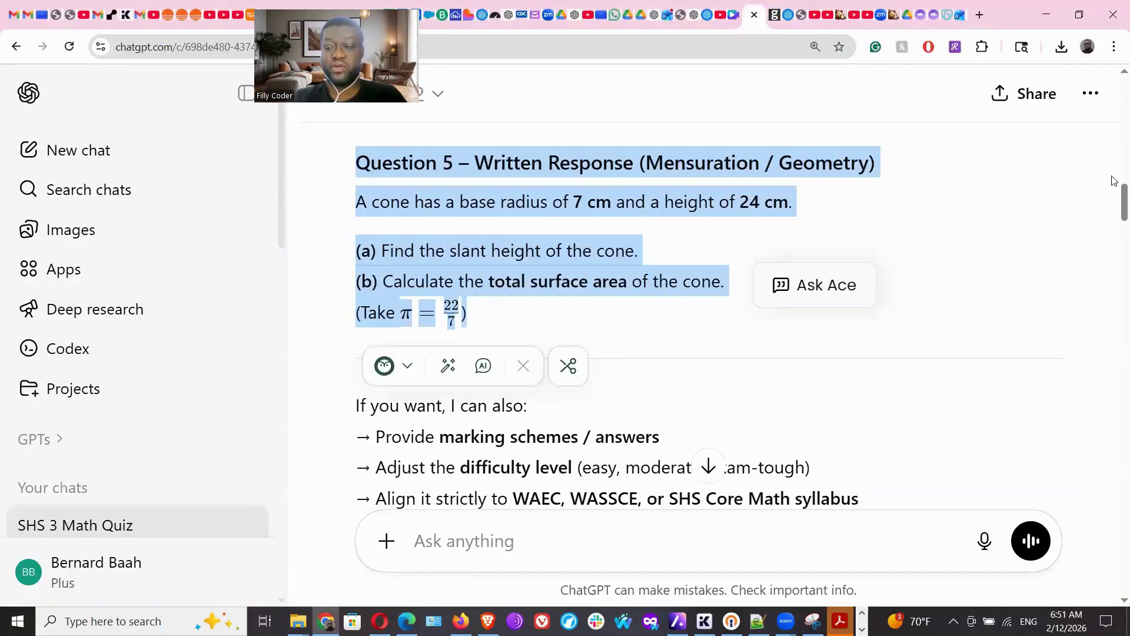
drag(1116, 203, 1115, 116)
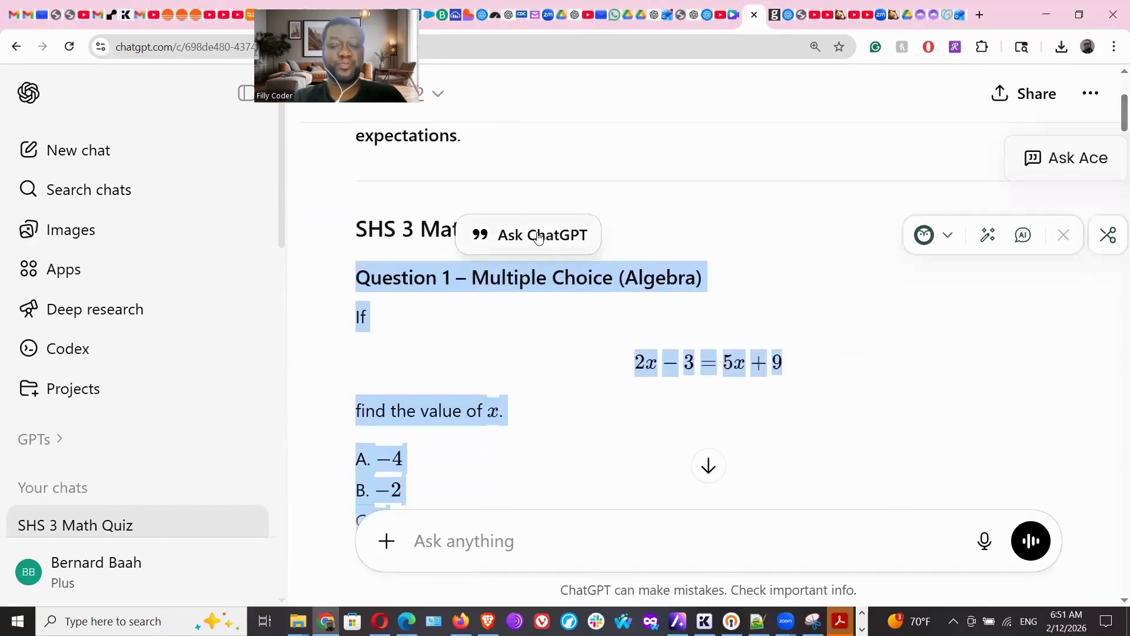
click(425, 229)
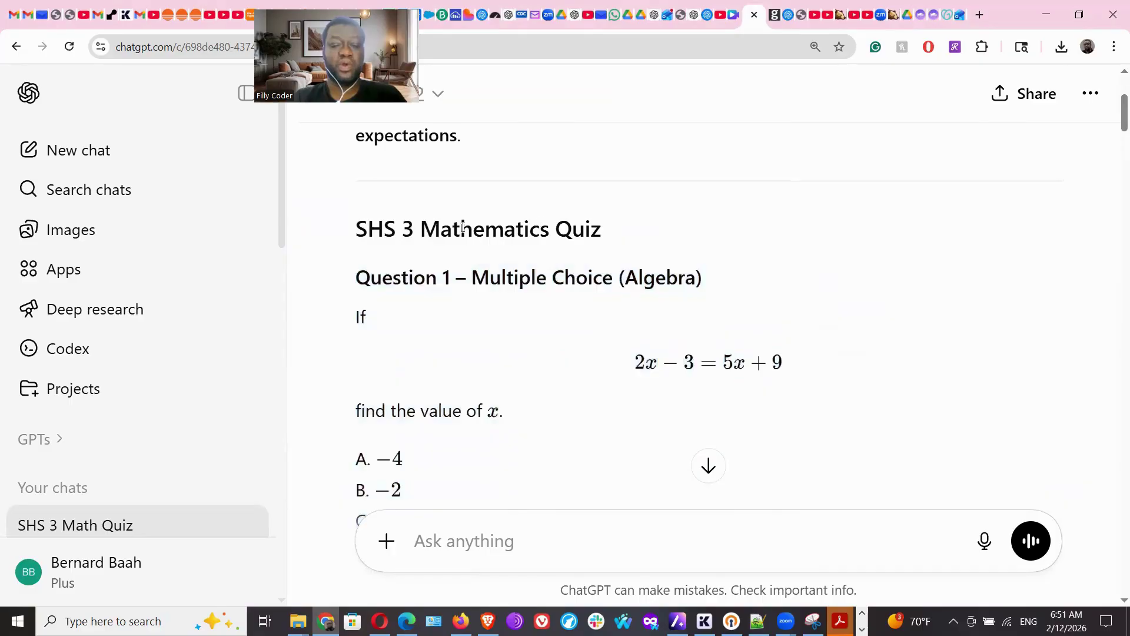
drag(423, 225, 613, 240)
key(ctrl+c)
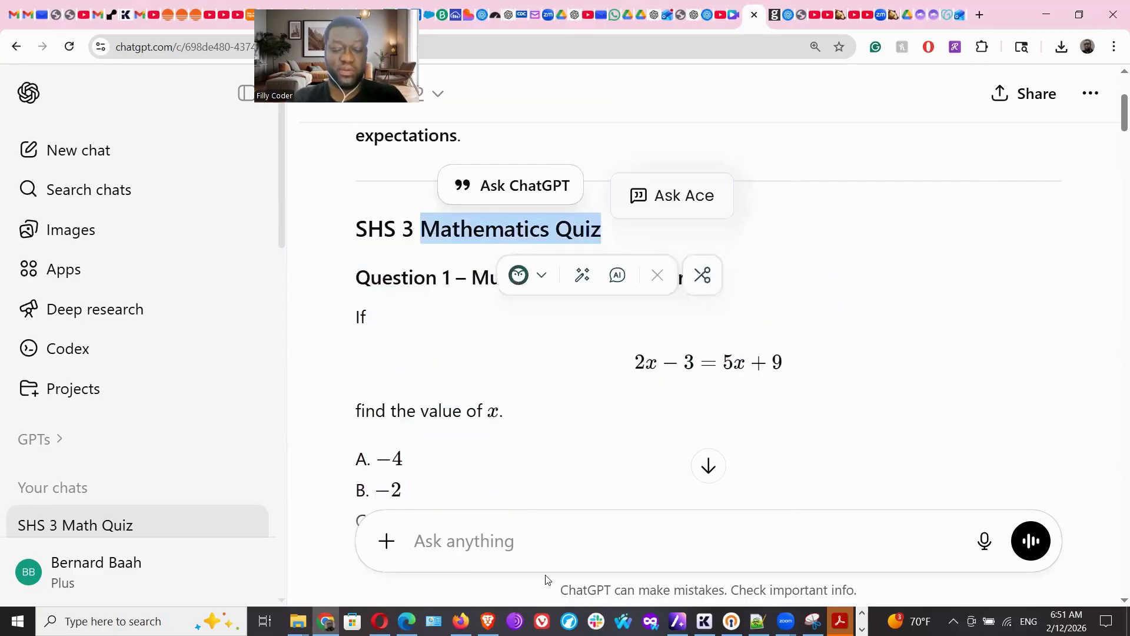
click(406, 621)
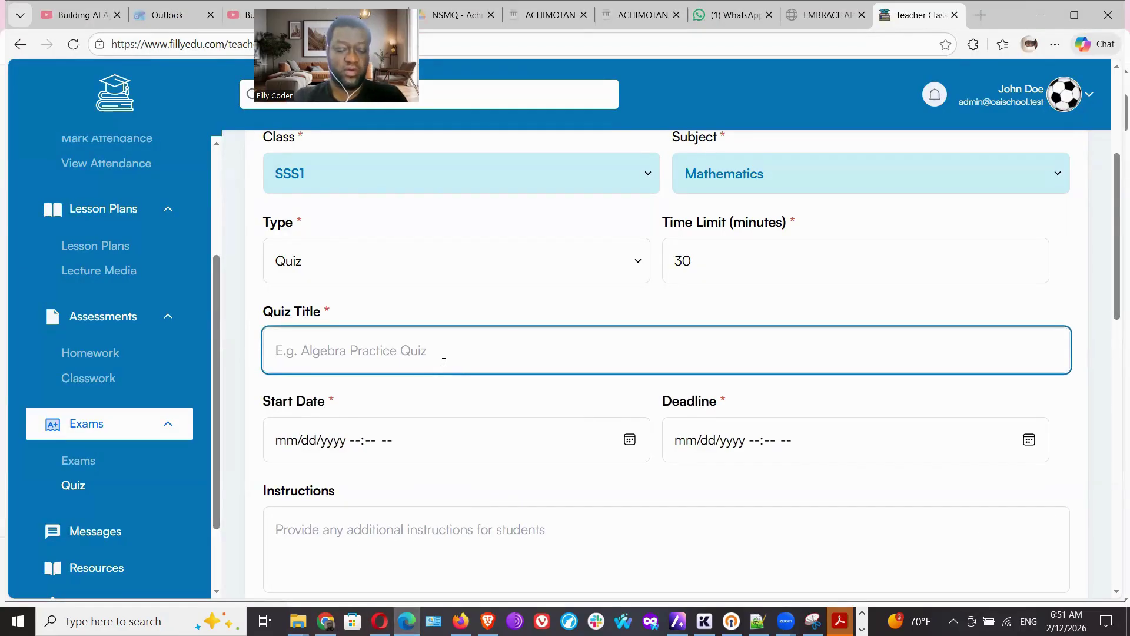
key(ctrl+v)
Set the quiz's start date to 02/13/2026 and its deadline to 02/18/2026 05:00 PM.
click(289, 447)
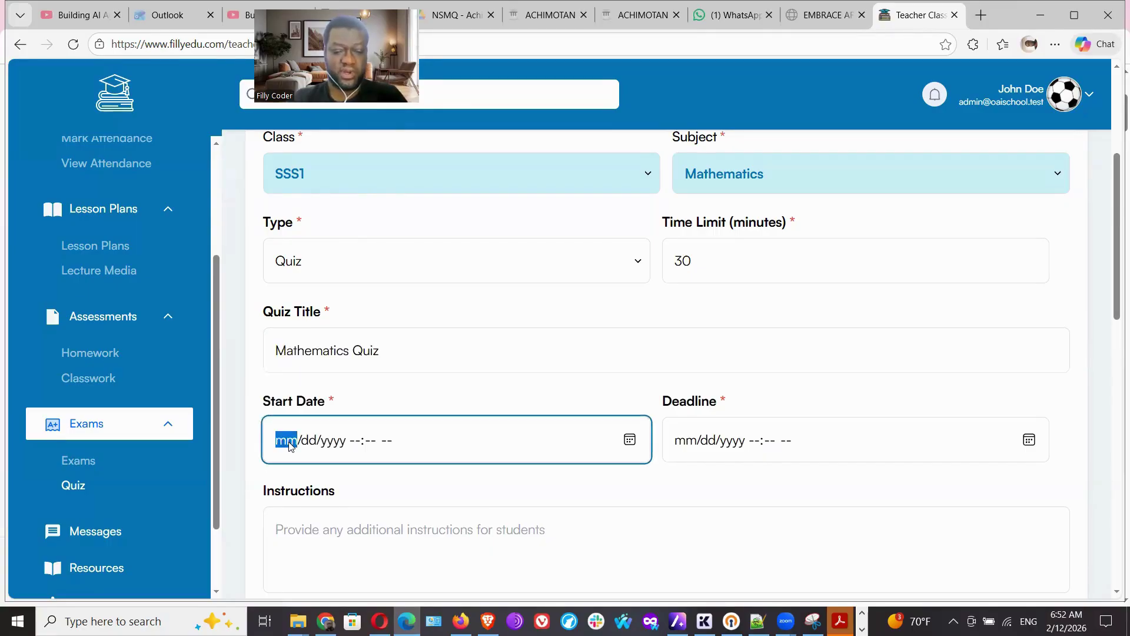
text(02/)
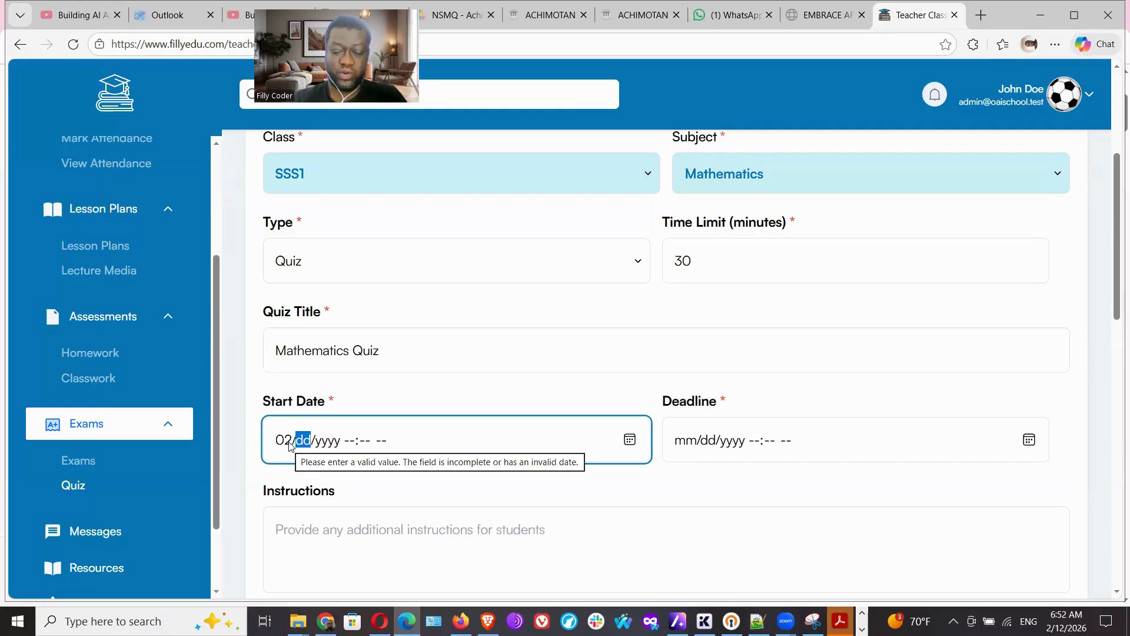
text(13/2026)
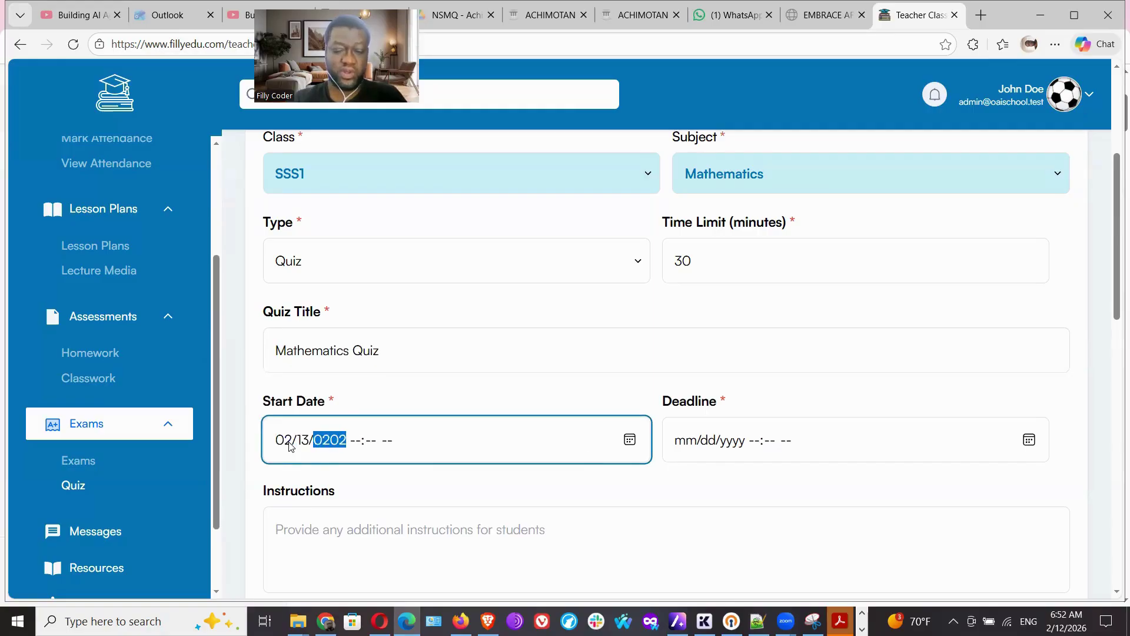
click(693, 441)
text(02/18/20)
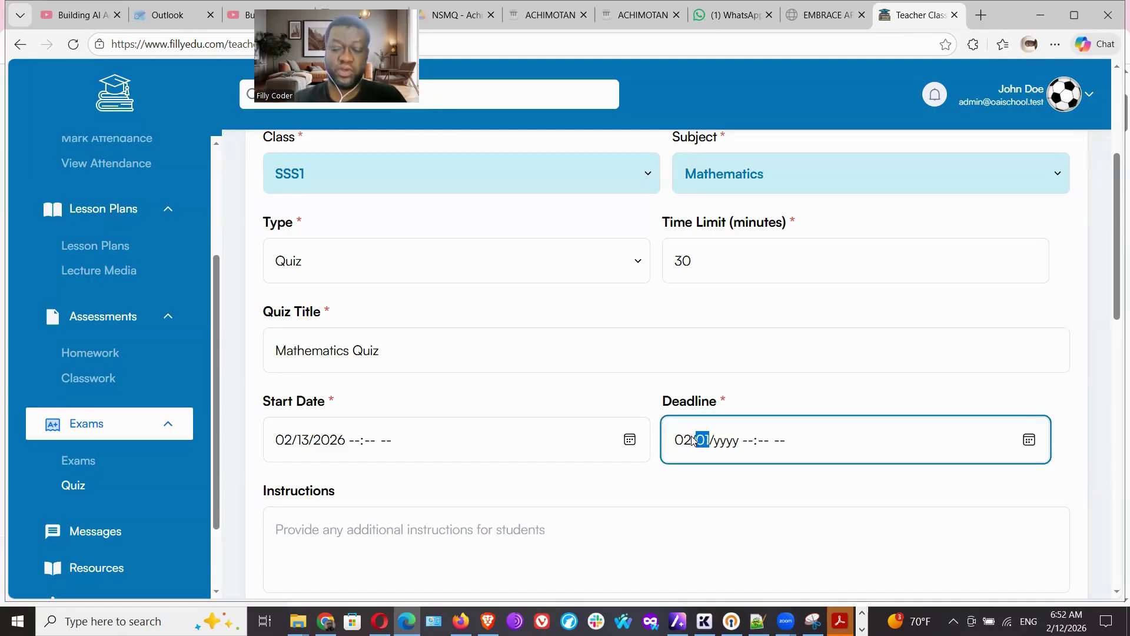
text(26)
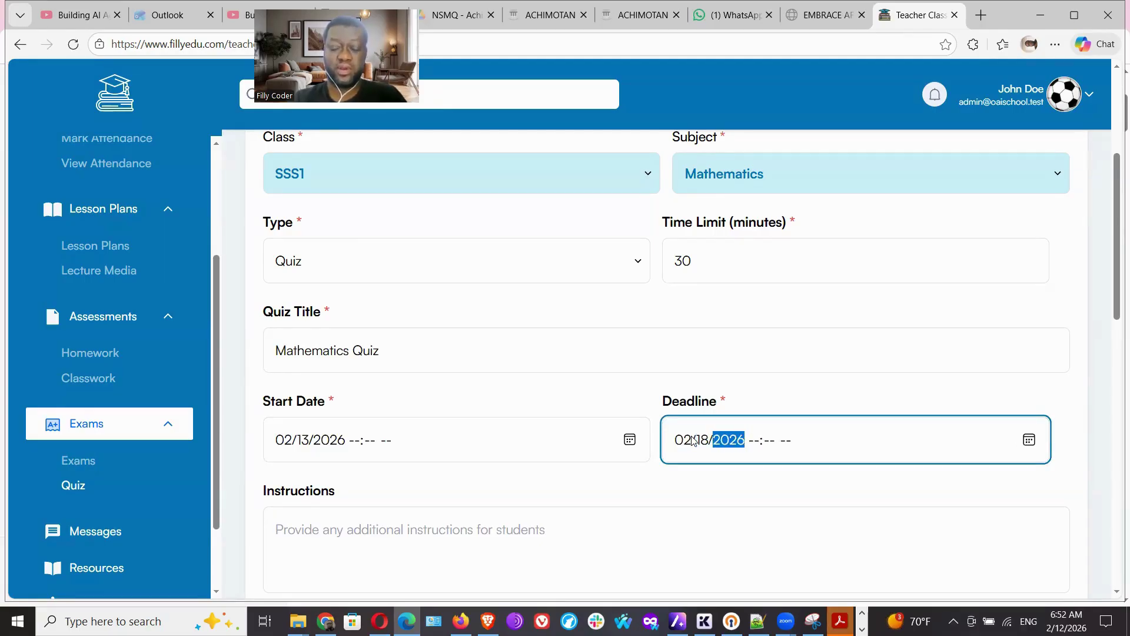
key(Tab)
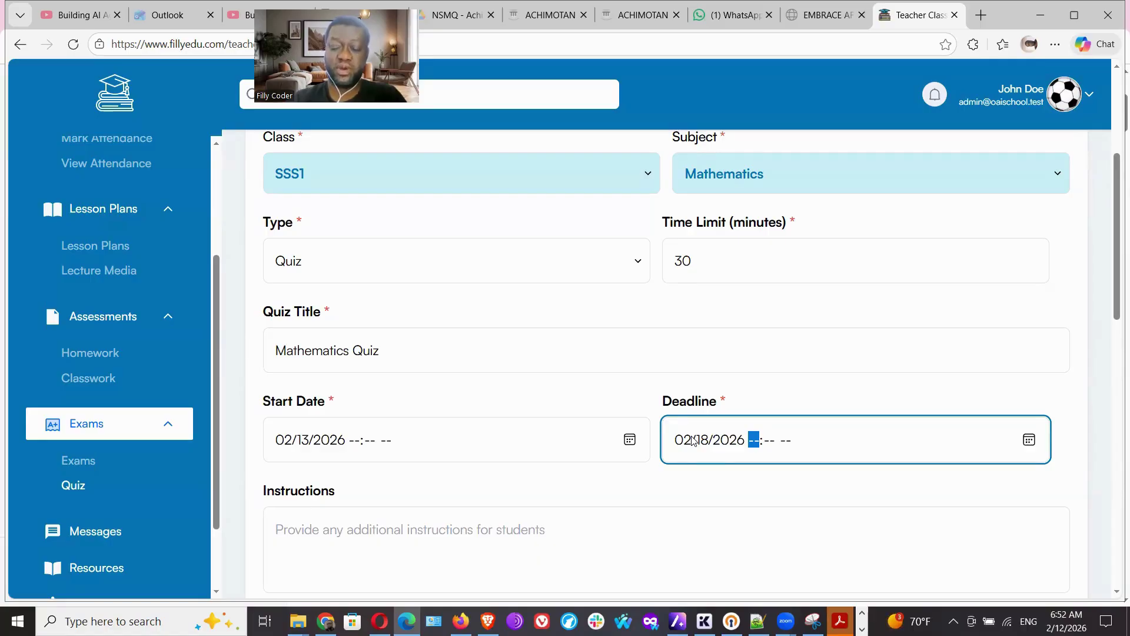
text(0500)
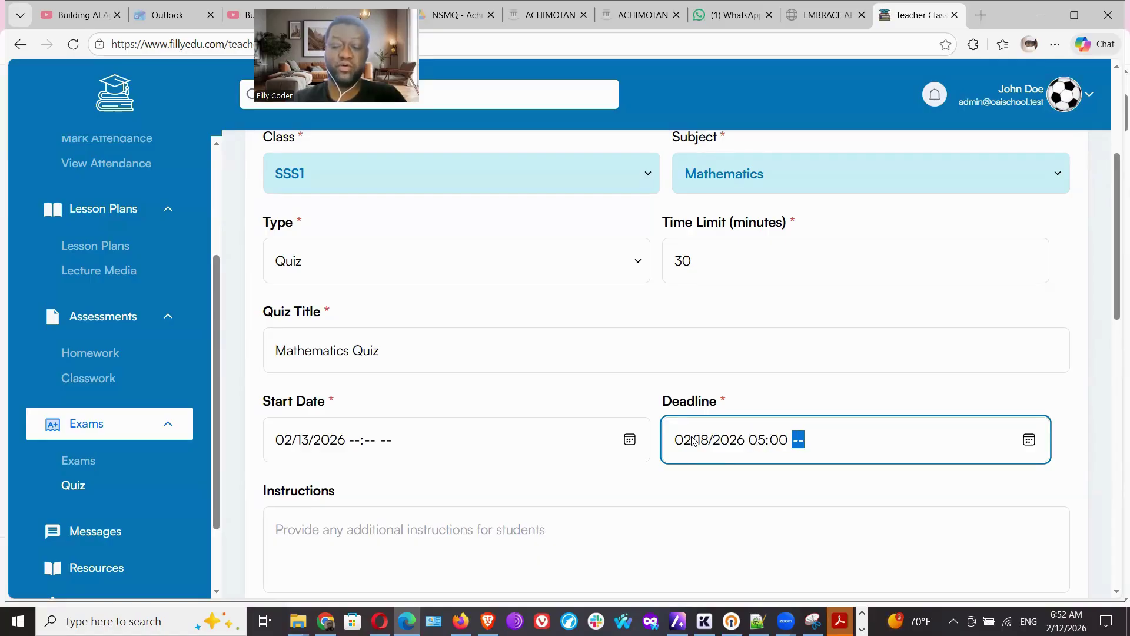
text(p)
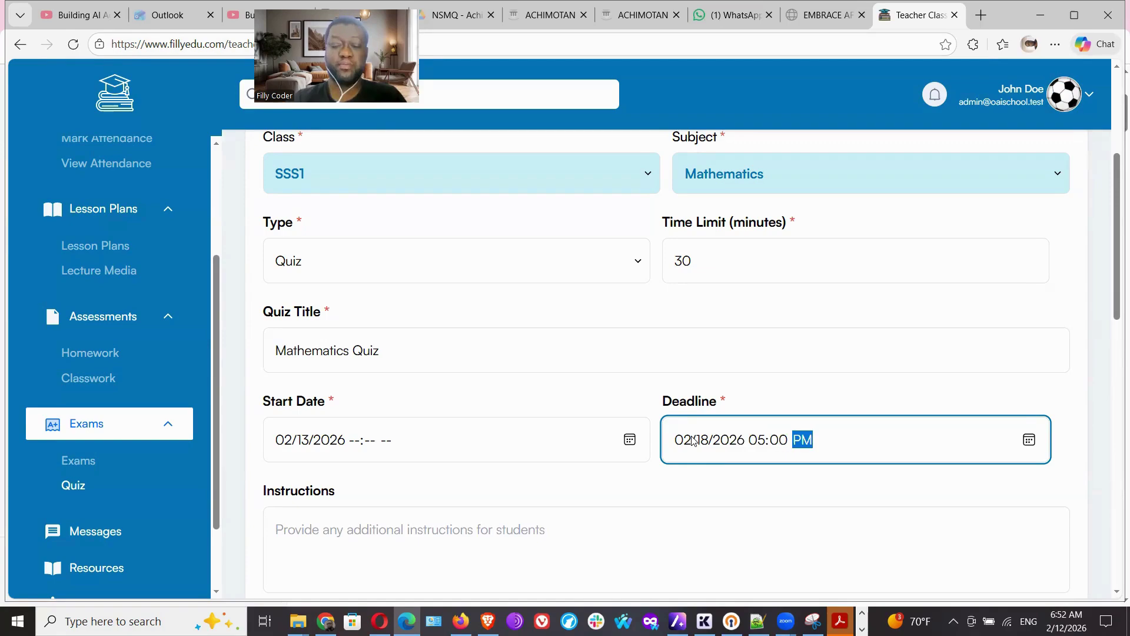
click(625, 490)
Enter "Please answer all questions" as the quiz instructions.
drag(1115, 281, 1114, 360)
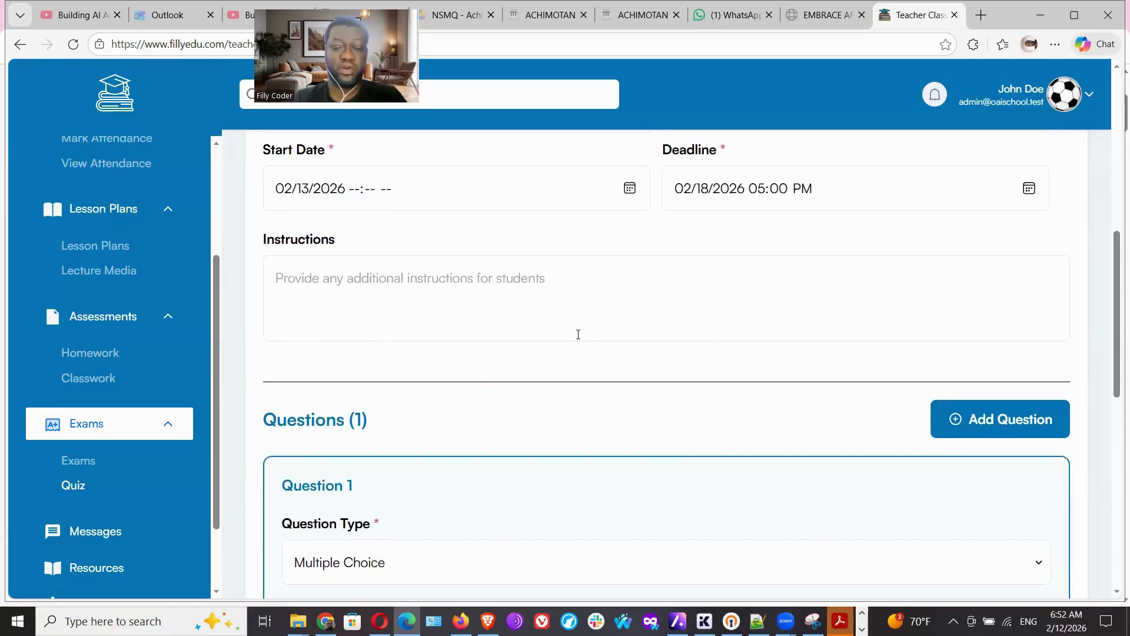
click(567, 289)
text(Ple)
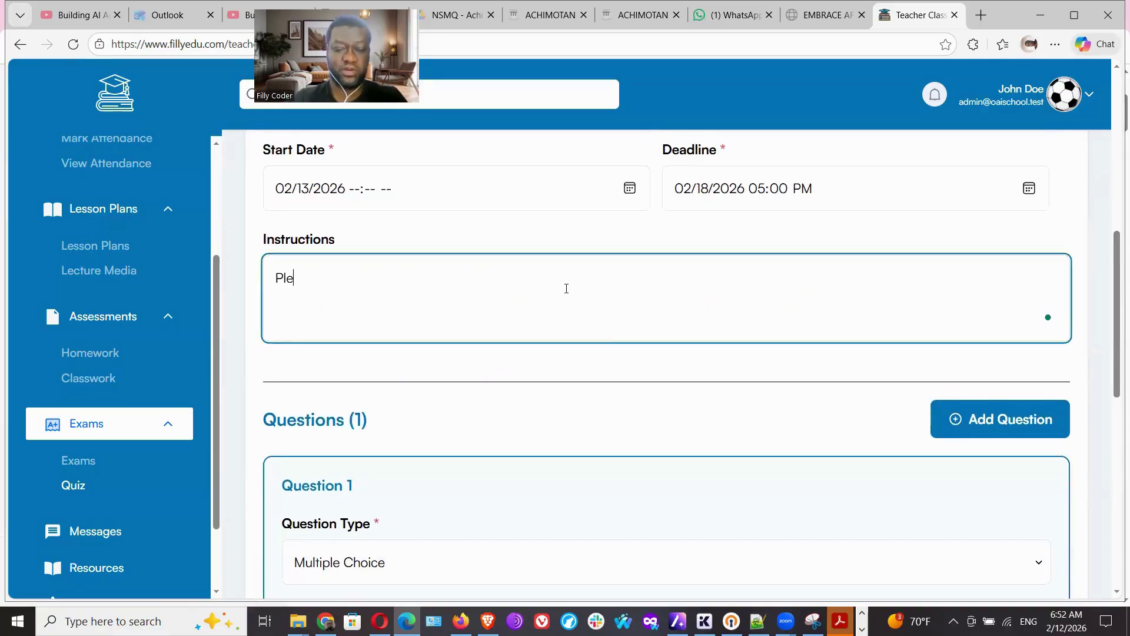
text(ase comple)
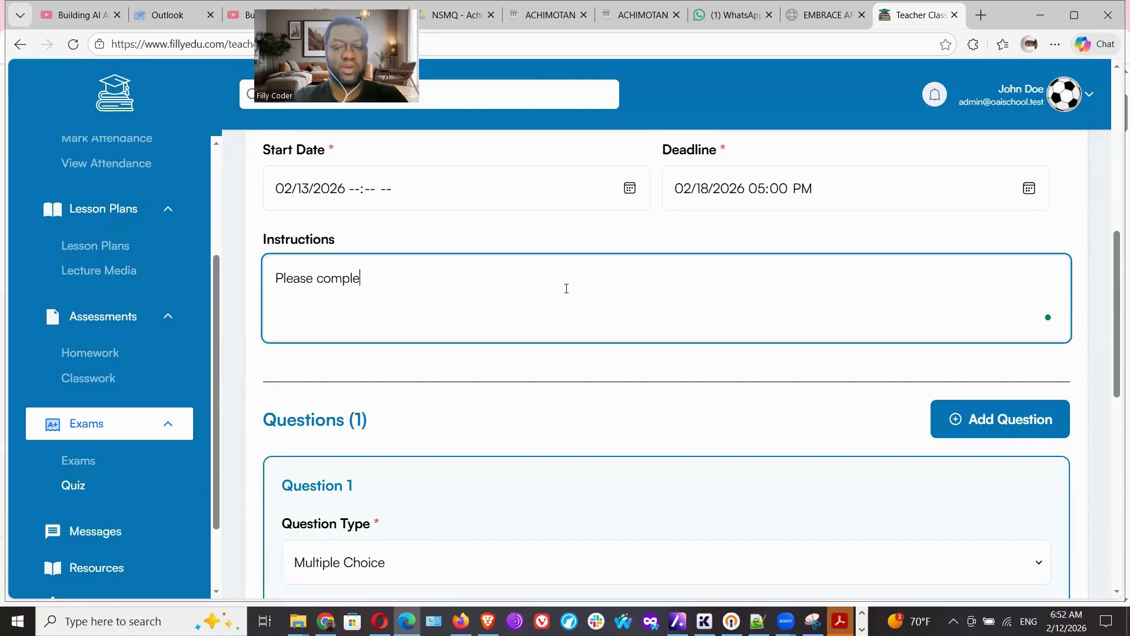
key(BackSpace)
key(BackSpace)
key(BackSpace)
key(BackSpace)
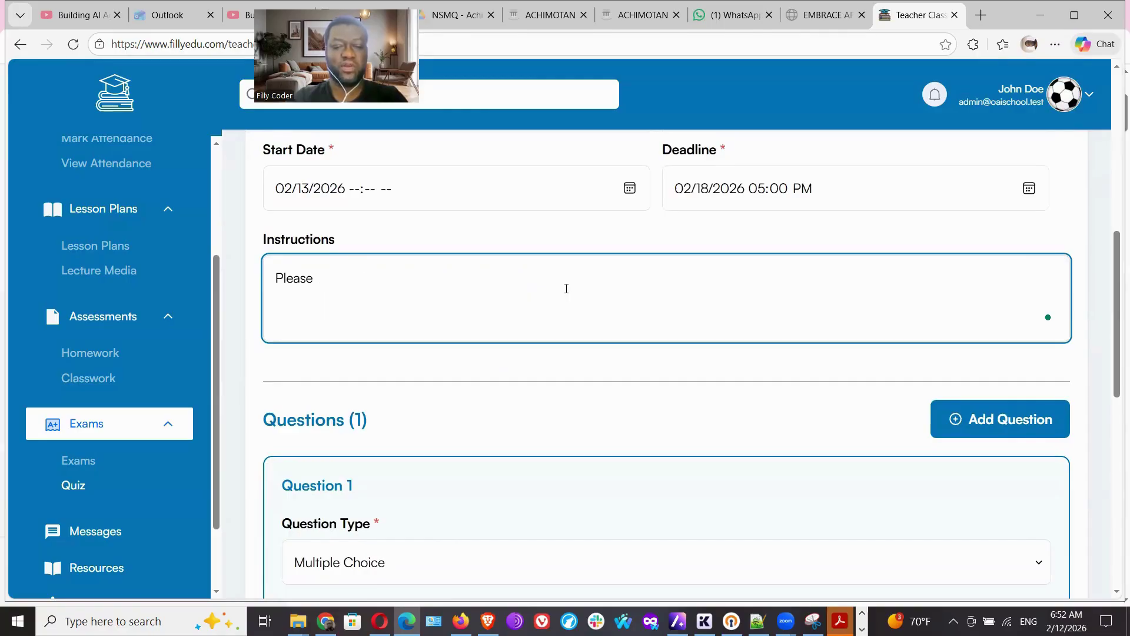
text(answer all questions)
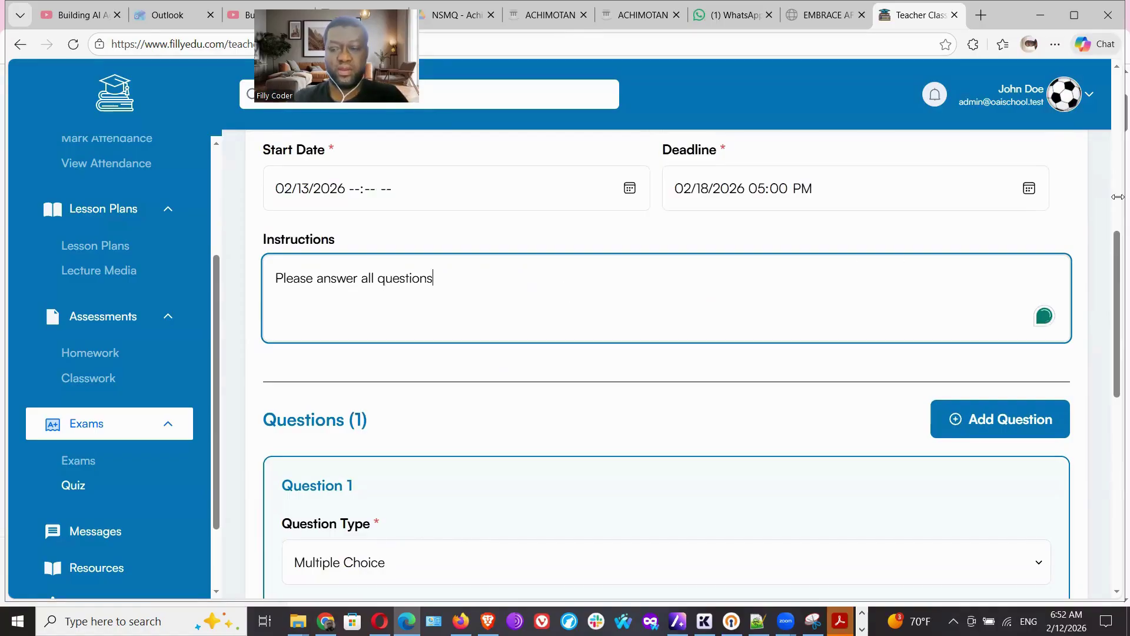
Copy the Question 1 algebra problem, from "If" through "find the value of x.", from ChatGPT into the quiz's Question 1 text.
drag(1116, 238, 1115, 324)
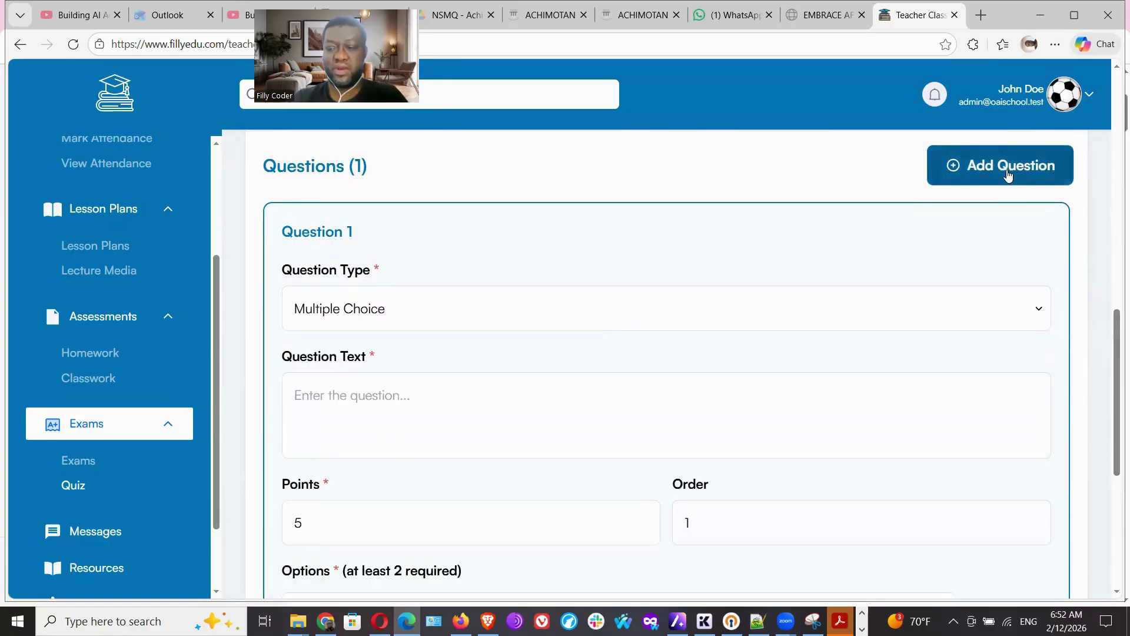
mouse_move(1115, 343)
mouse_down()
mouse_move(1114, 454)
mouse_move(1114, 355)
mouse_up()
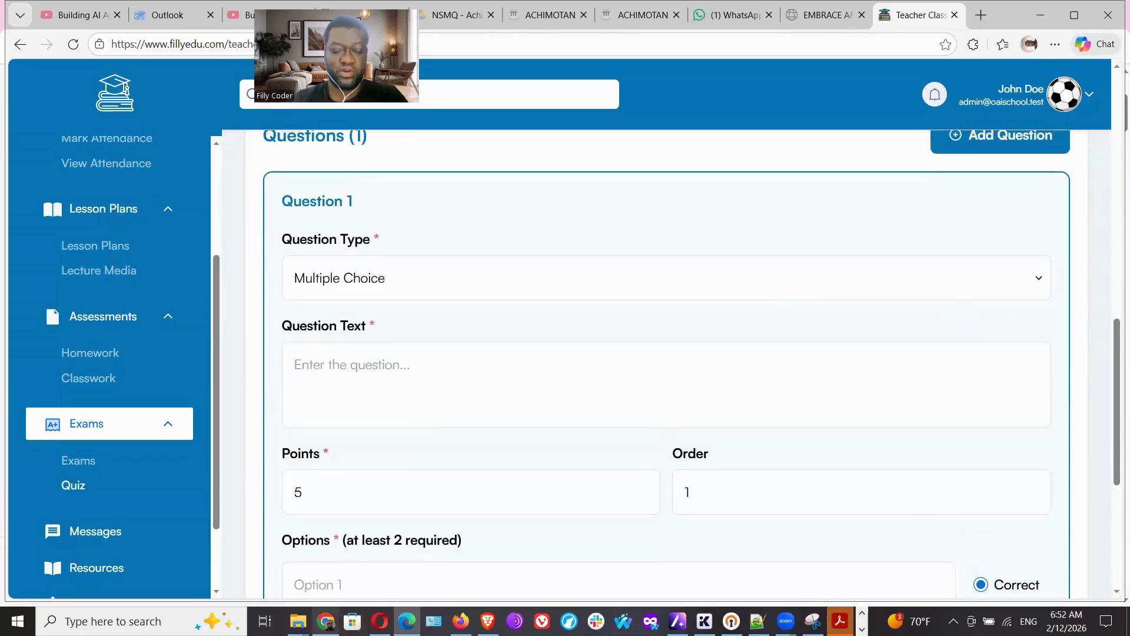
click(325, 622)
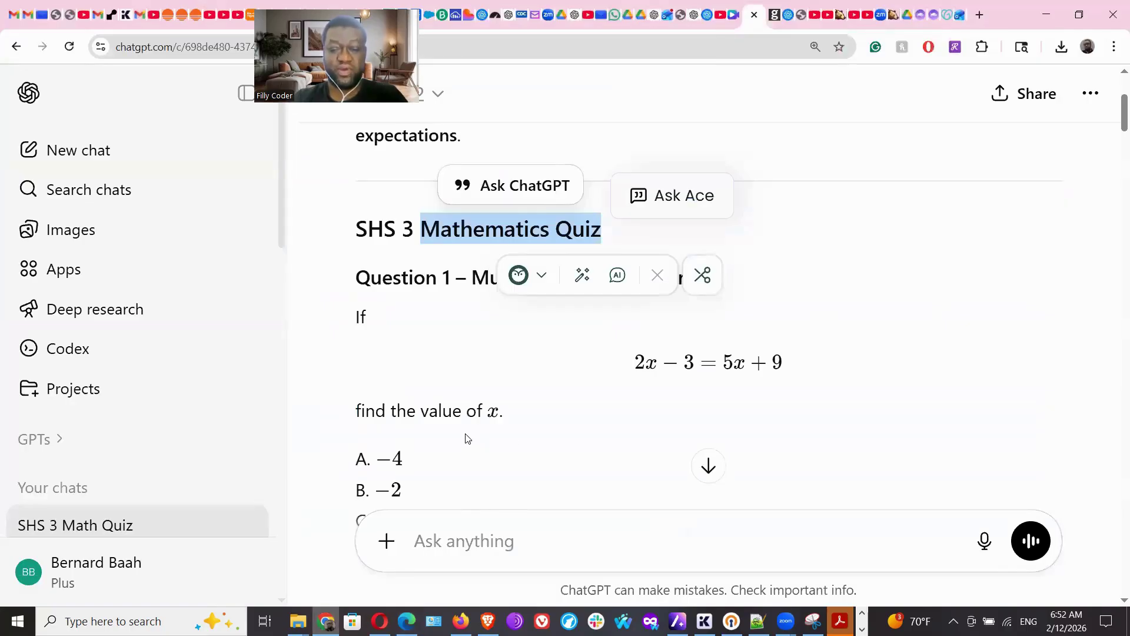
click(485, 359)
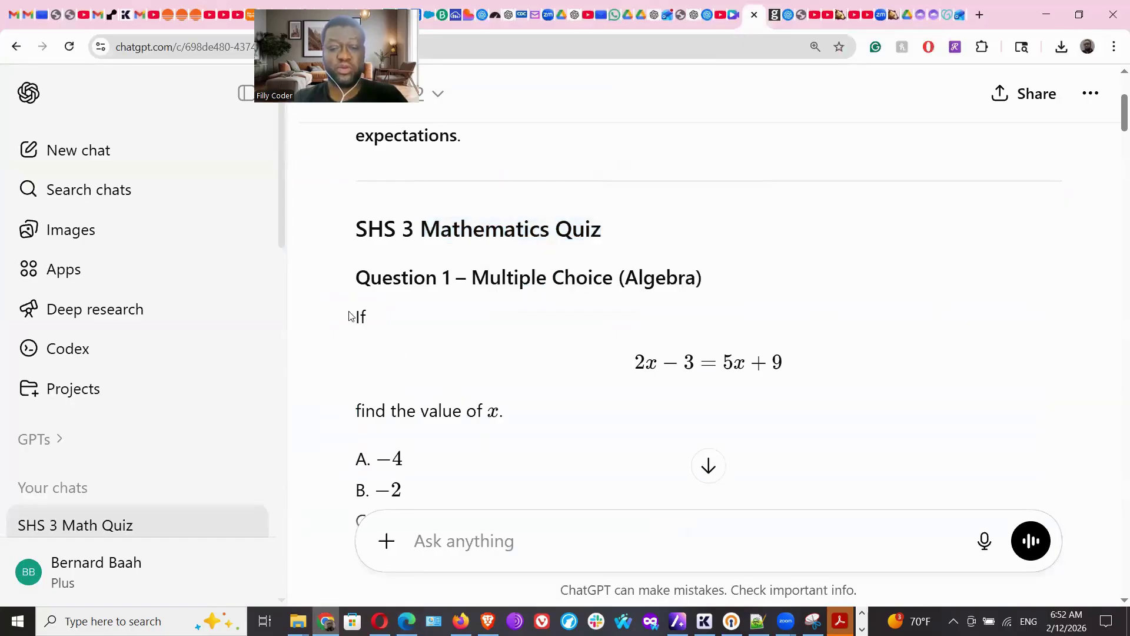
drag(350, 316, 806, 362)
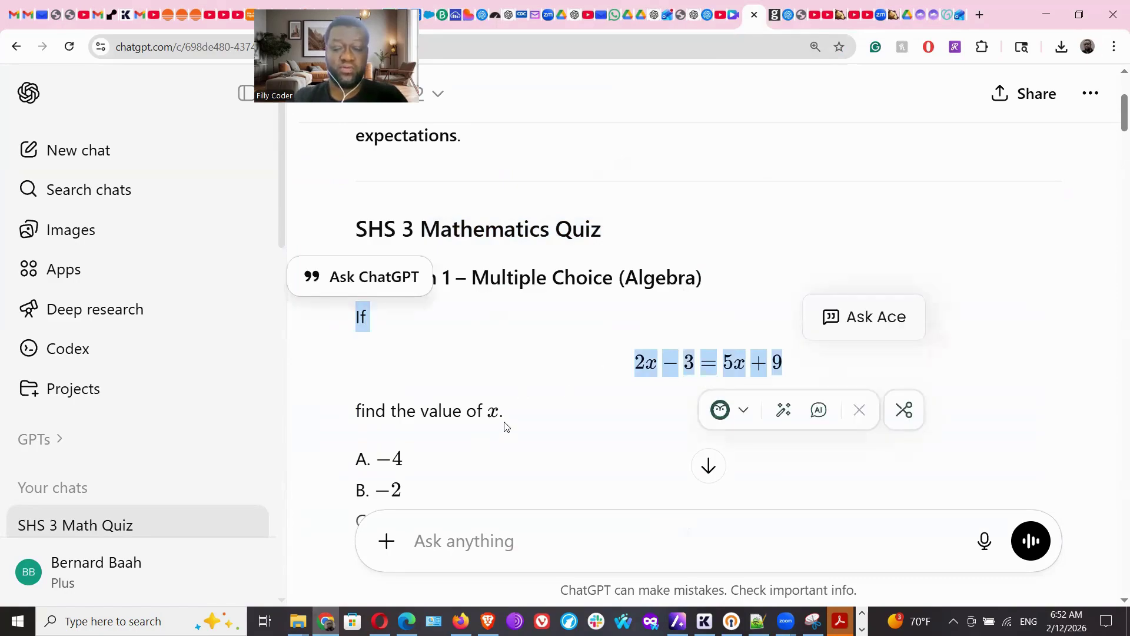
drag(505, 426, 353, 317)
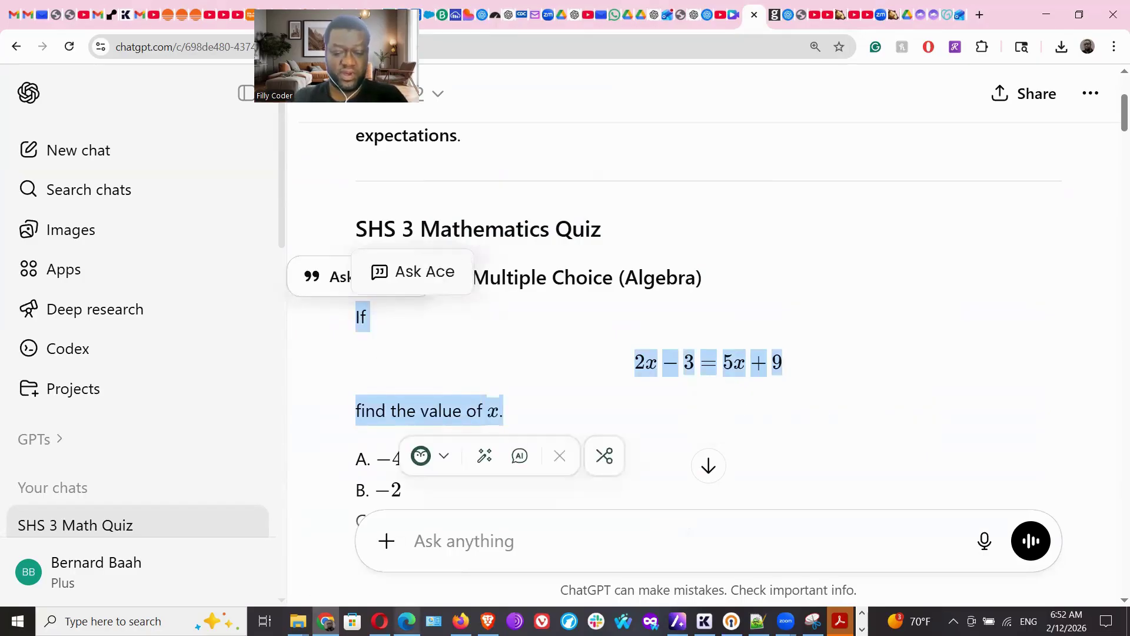
key(alt+Tab)
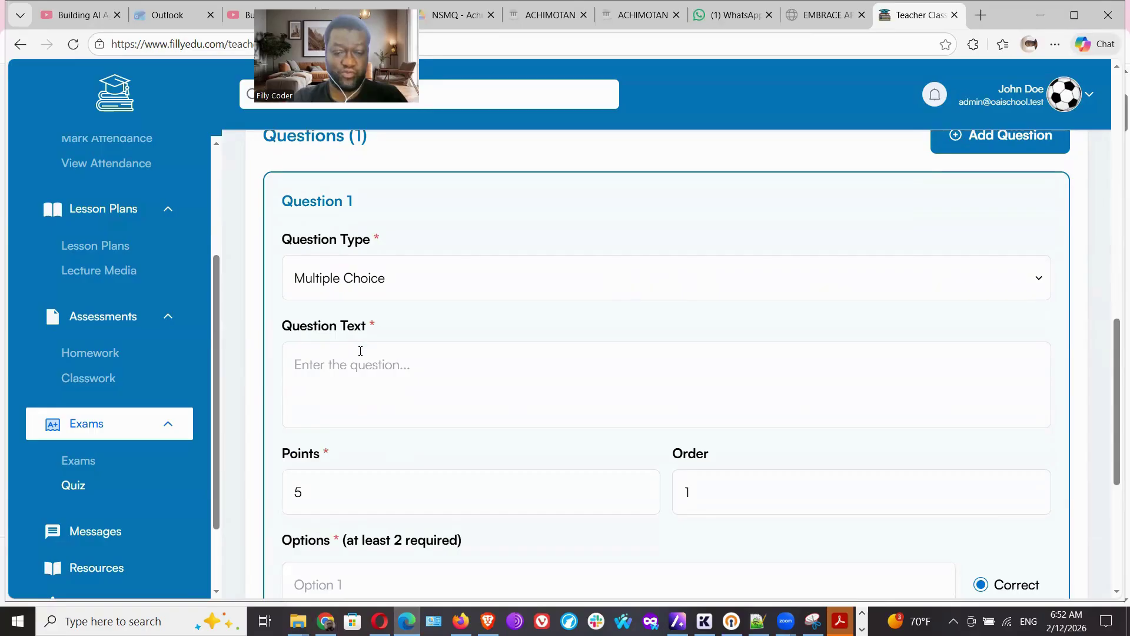
click(361, 351)
key(ctrl+v)
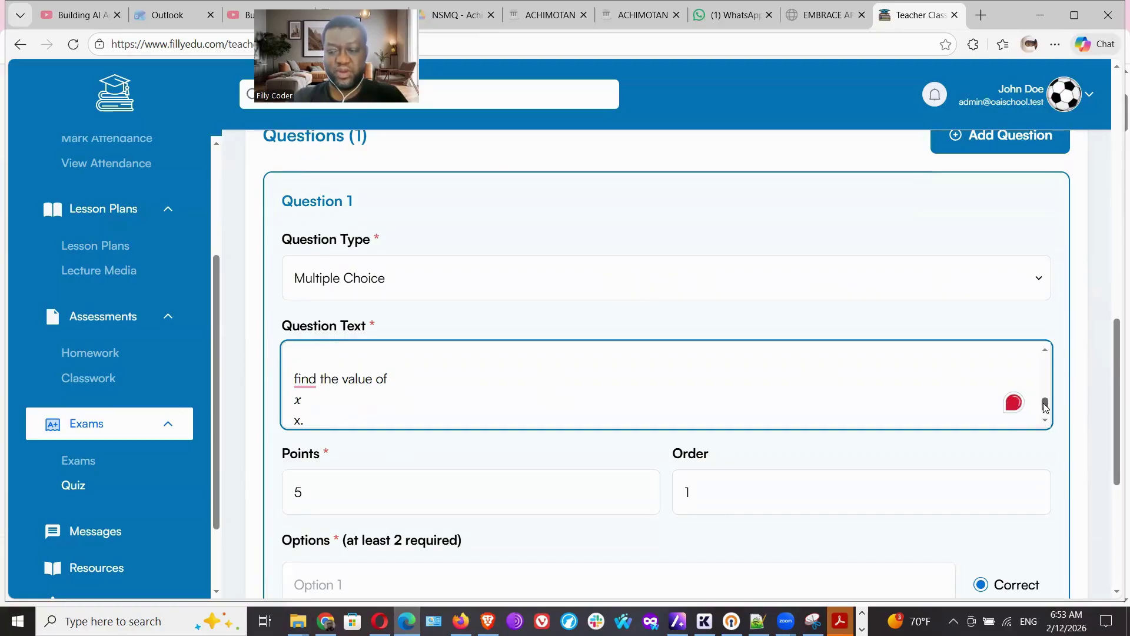
drag(1047, 404, 1072, 447)
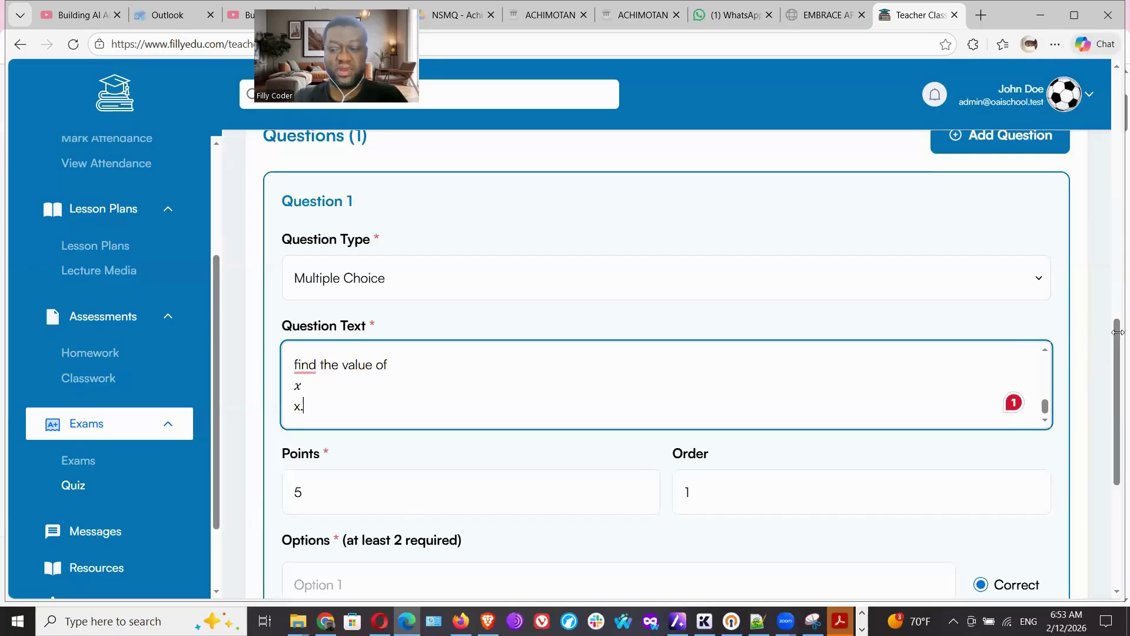
Check Question 1's answer choices in ChatGPT and enter -4 and -2 as its Option 1 and Option 2 in the quiz form.
drag(1117, 333, 1118, 368)
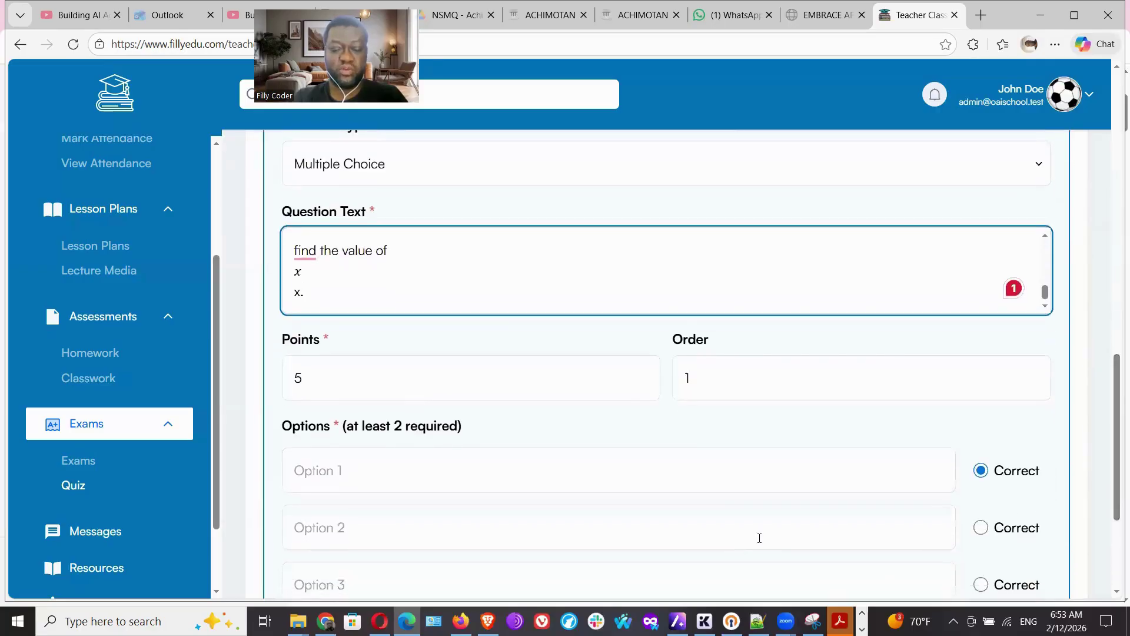
click(326, 621)
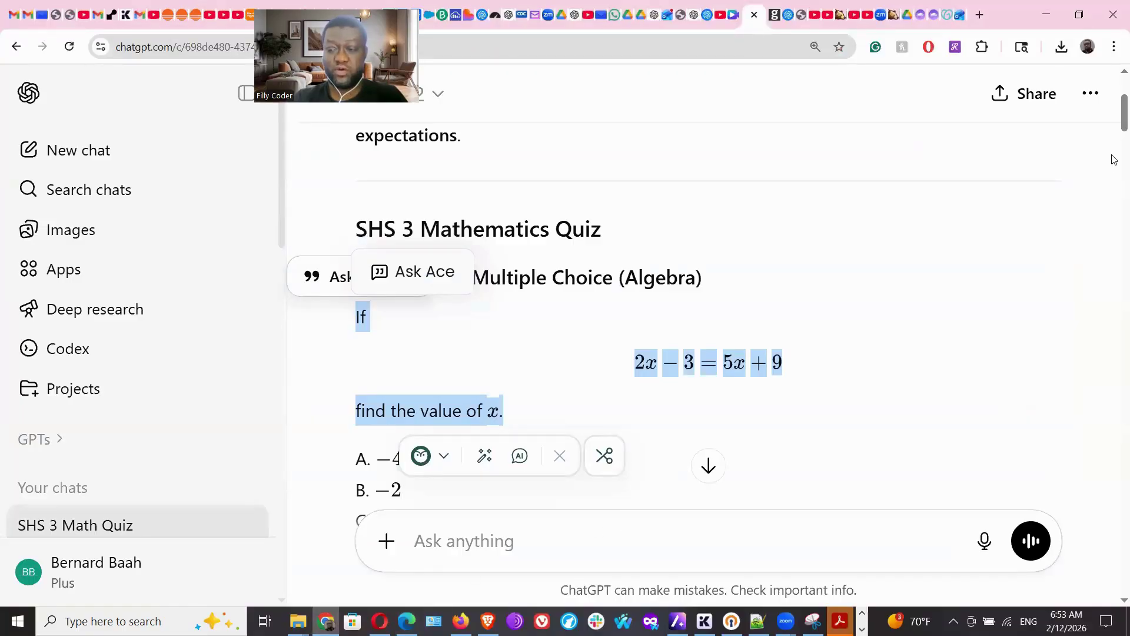
scroll(1115, 141, down, 3)
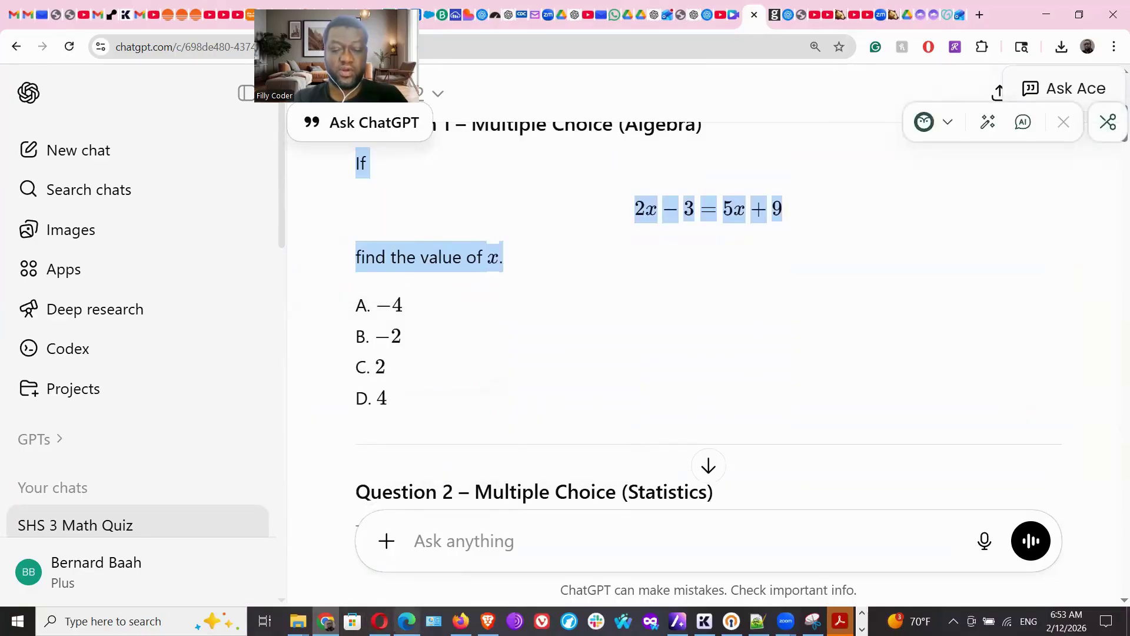
mouse_move(407, 620)
click(435, 530)
click(351, 478)
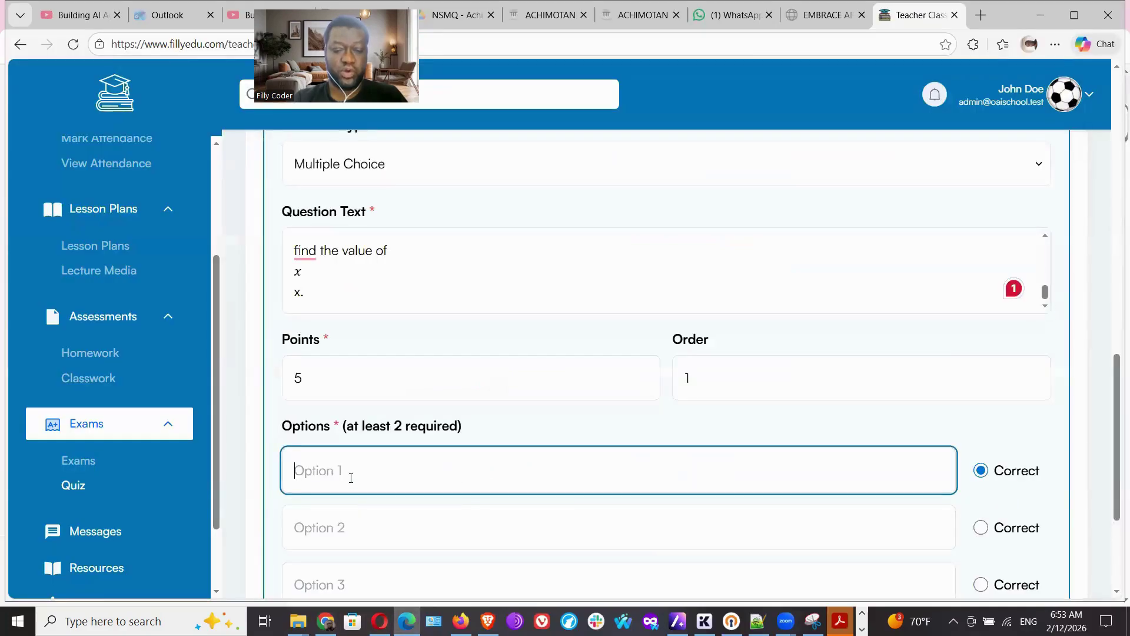
text(-4)
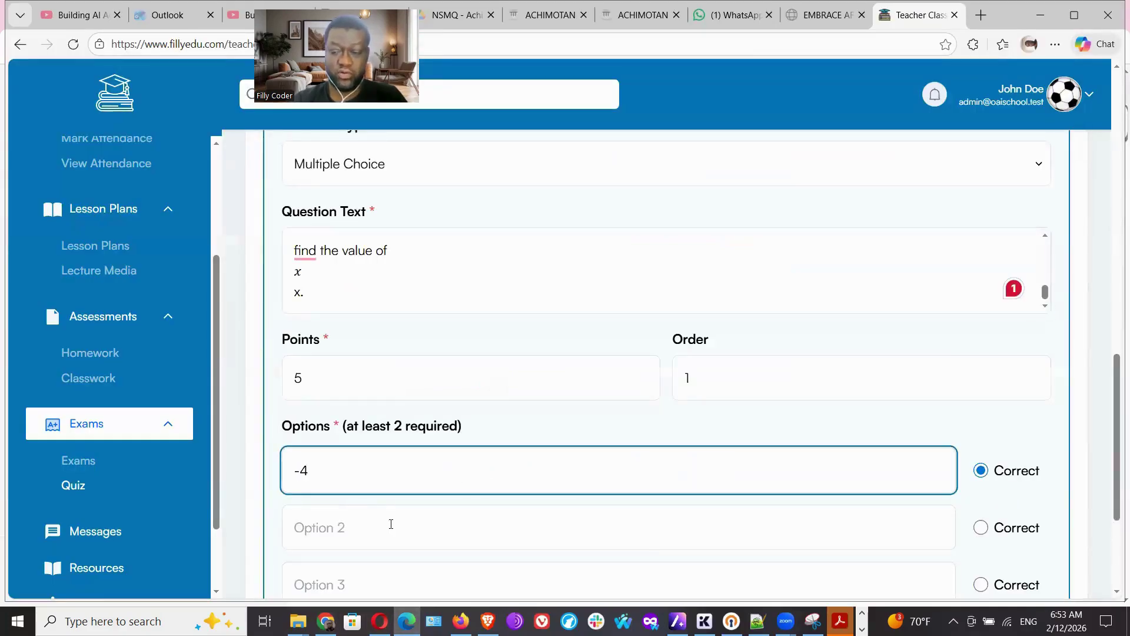
click(382, 535)
text(-2)
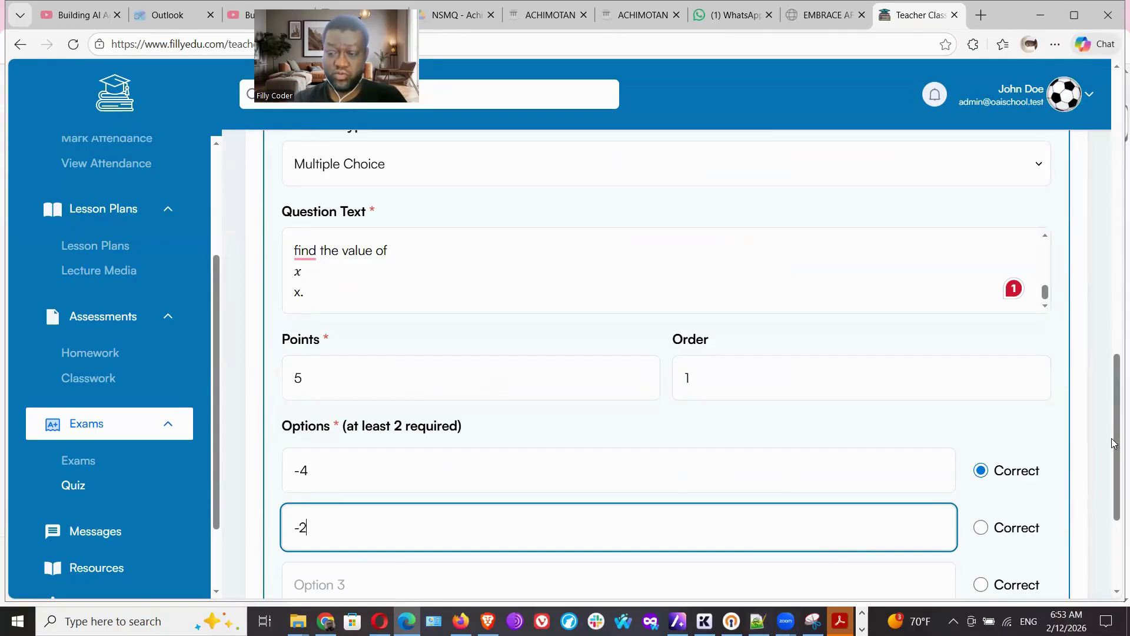
Enter 2 as Option 3 and 4 as Option 4 of Question 1.
drag(1115, 442, 1115, 510)
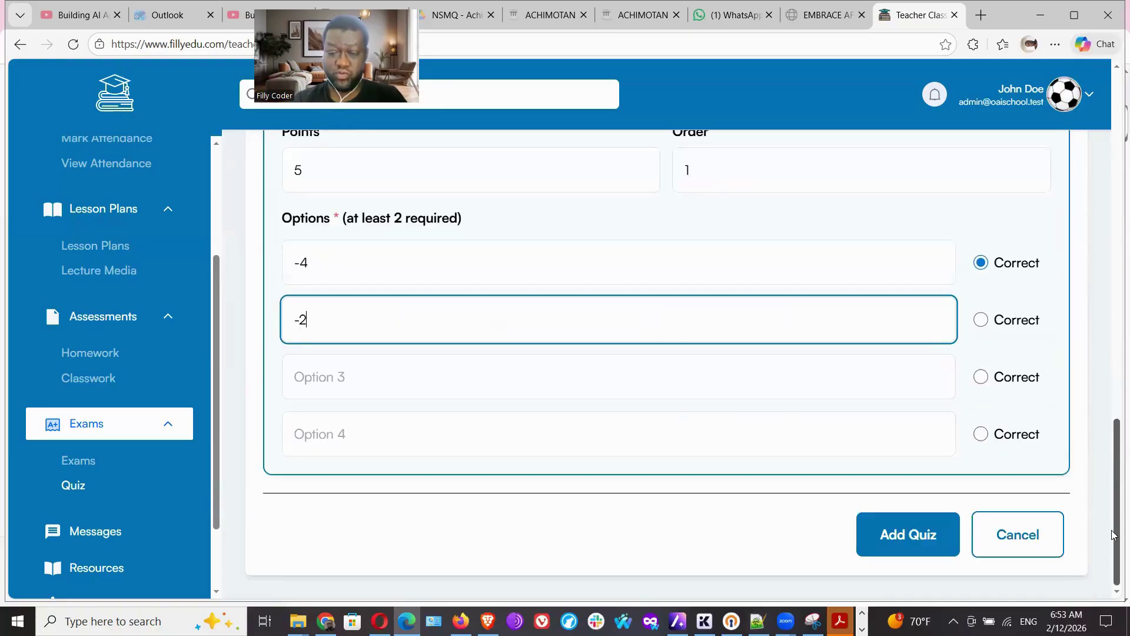
click(321, 375)
text(2)
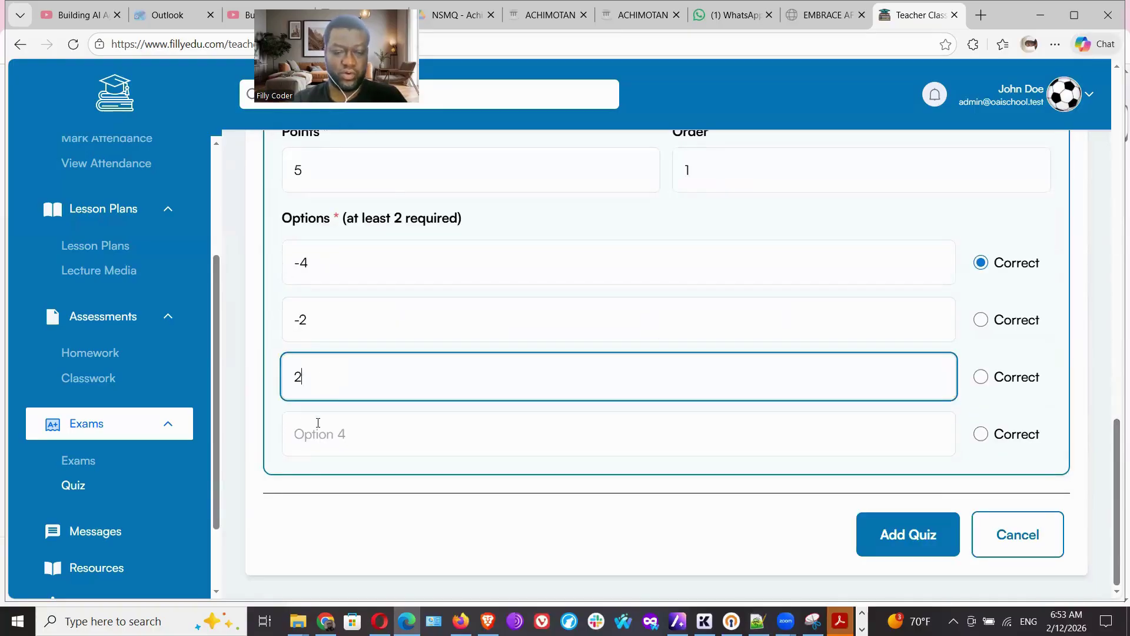
click(315, 434)
text(4)
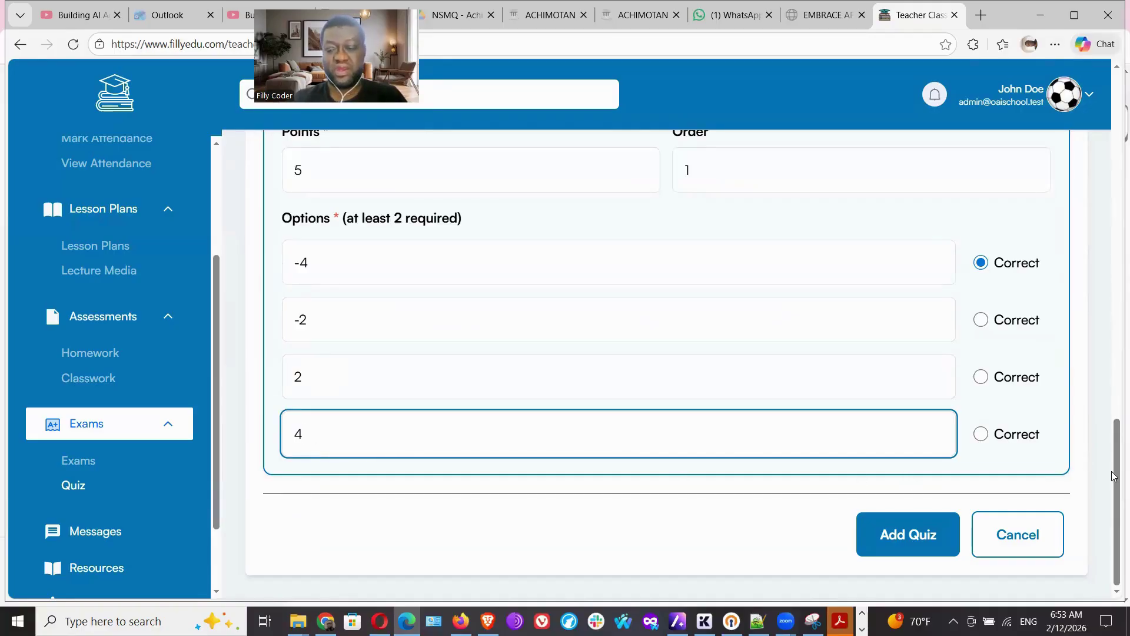
Add a second question to the quiz and set its question type to True/False.
scroll(1115, 483, up, 2)
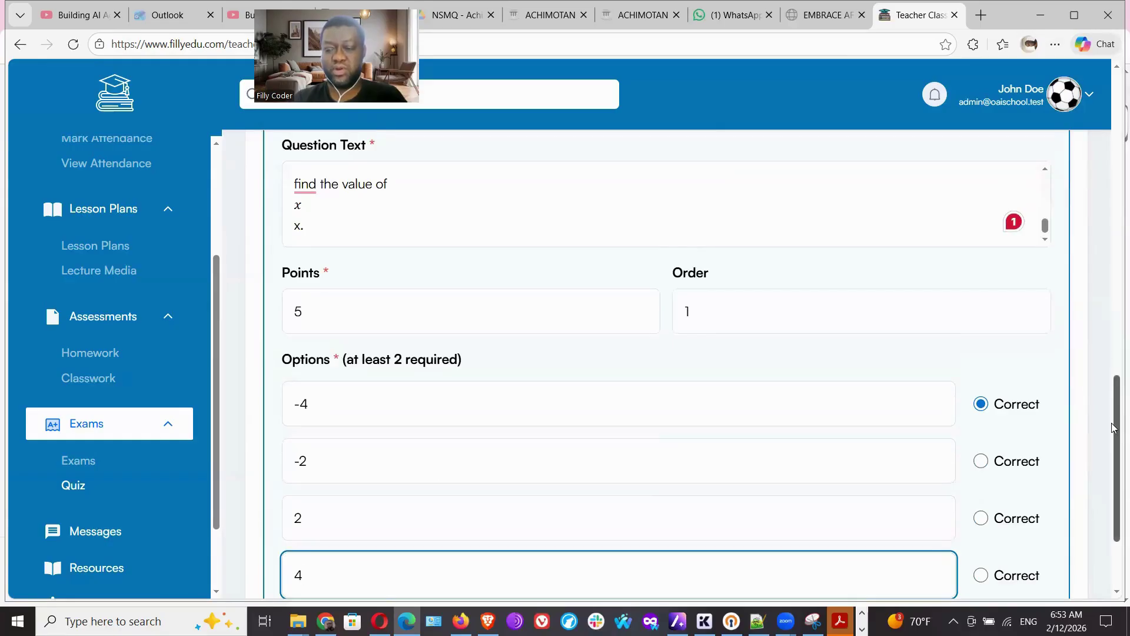
scroll(1118, 411, up, 4)
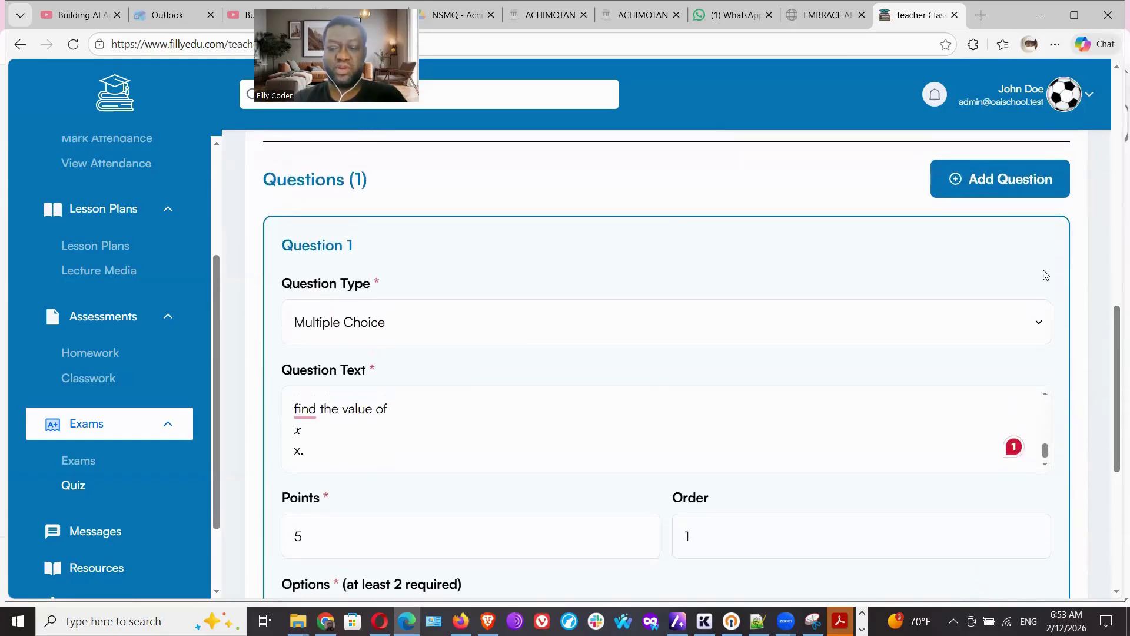
click(1001, 184)
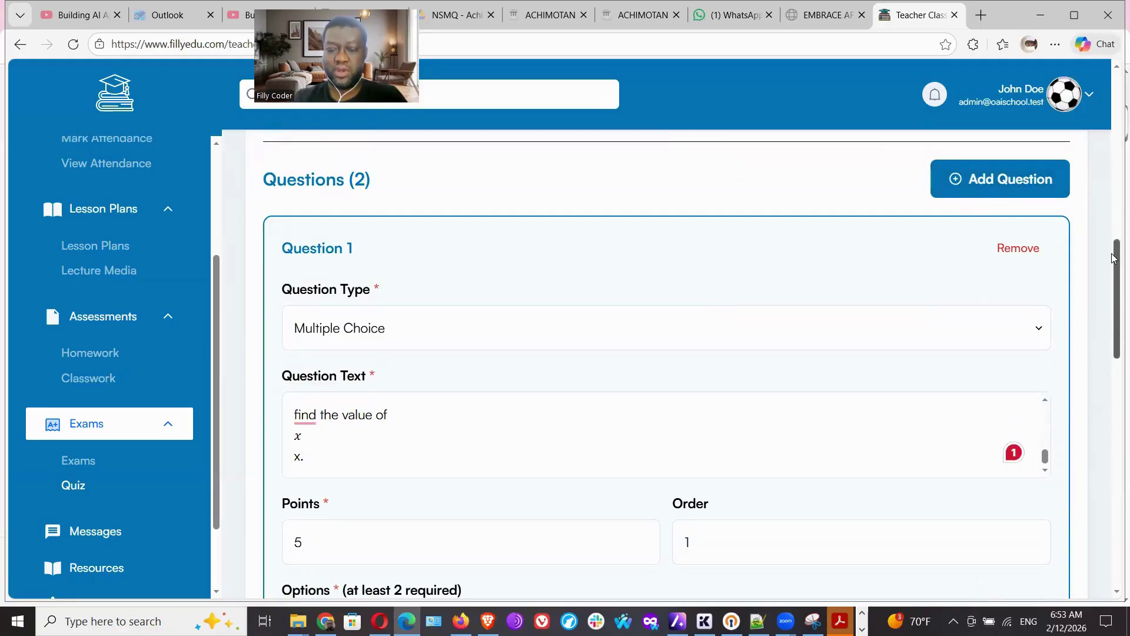
drag(1114, 259, 1114, 413)
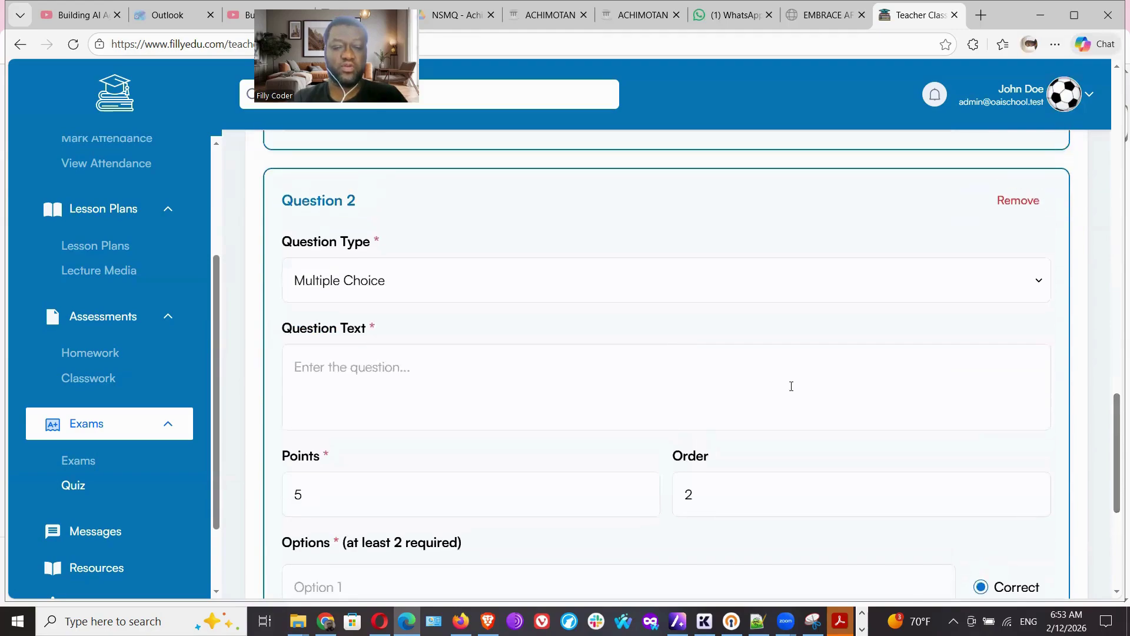
click(460, 283)
click(387, 342)
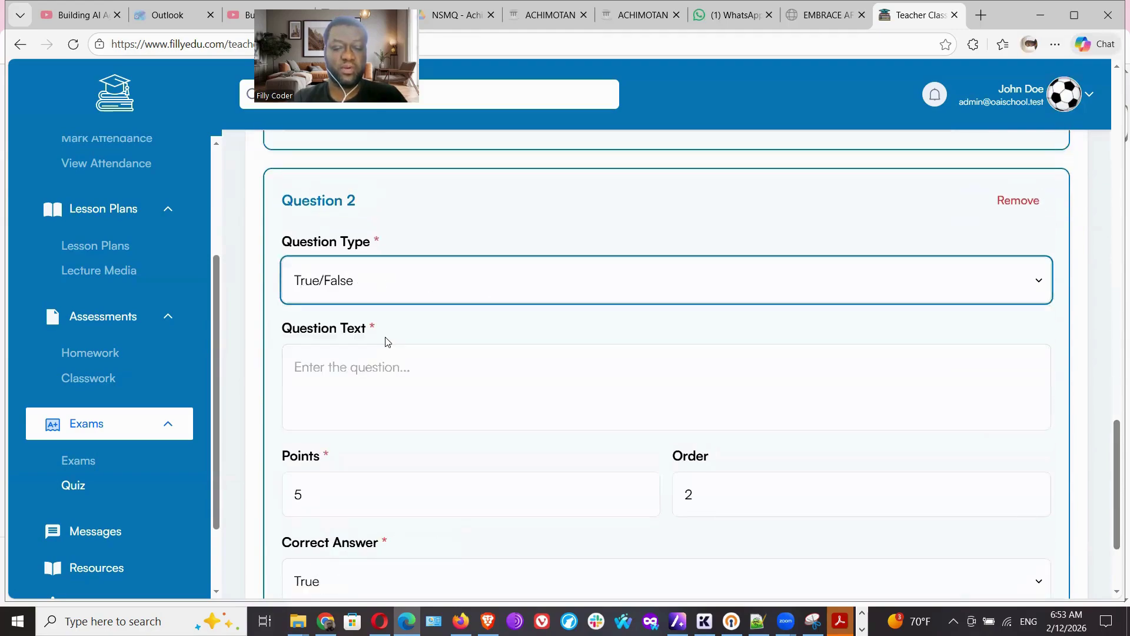
Copy the Question 4 differentiation statement, from "If" through "True or False.", from ChatGPT into the quiz's Question 2 text.
click(326, 621)
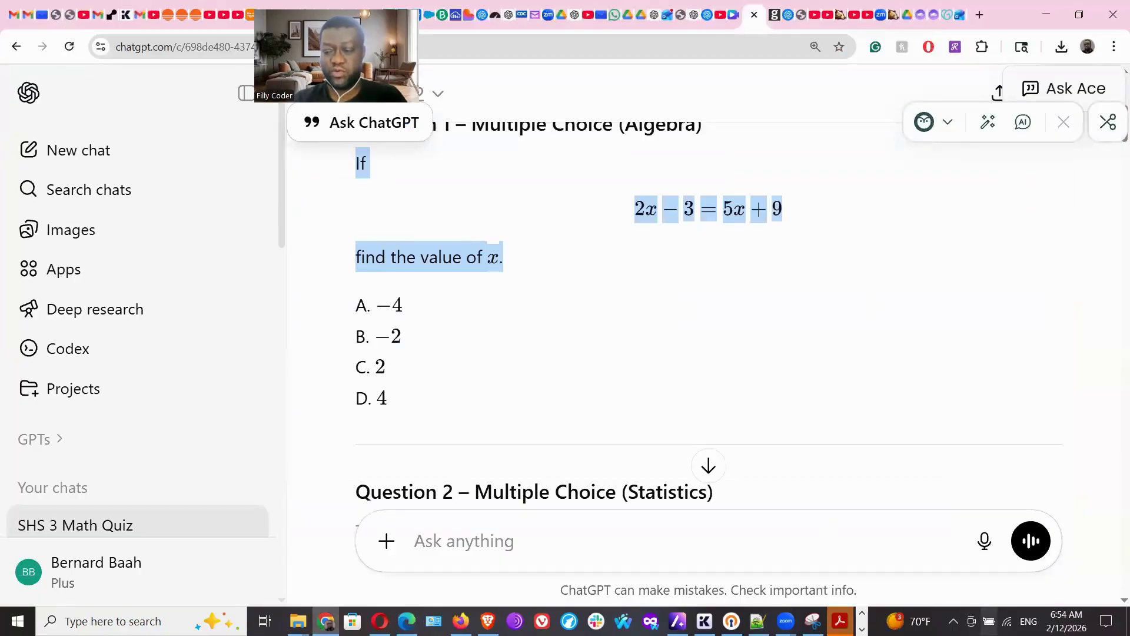
scroll(1115, 600, down, 12)
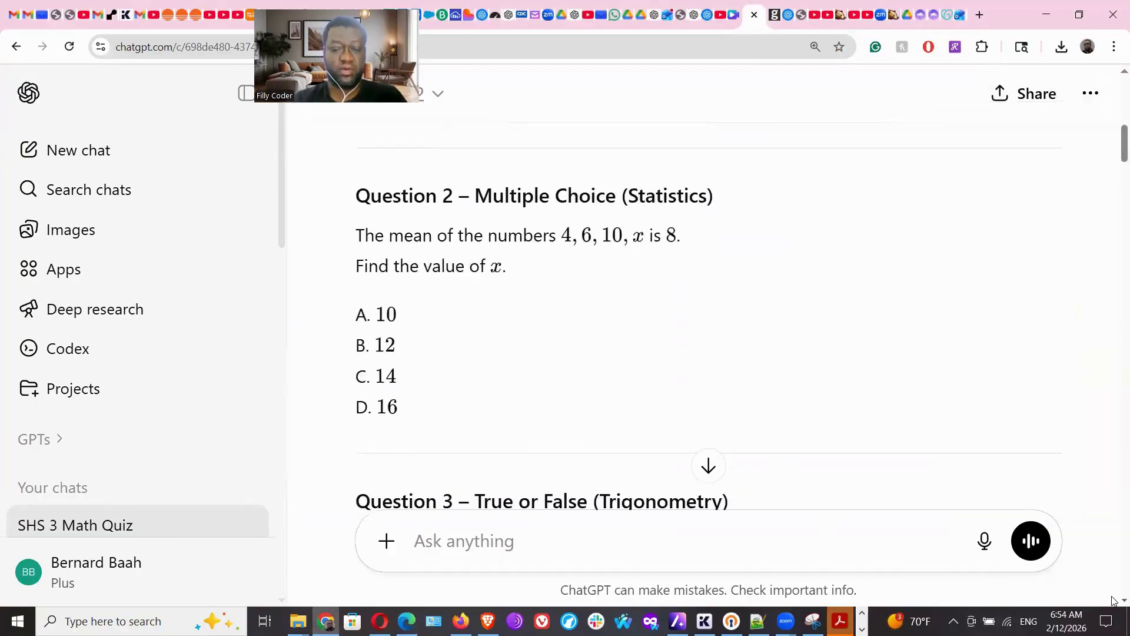
scroll(1115, 600, down, 8)
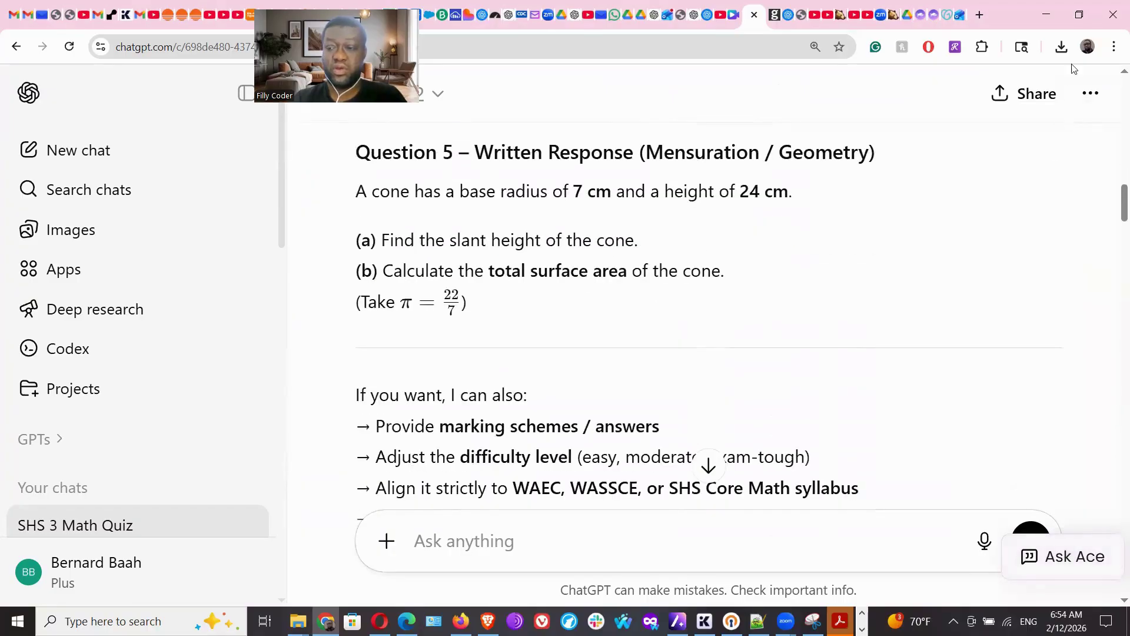
scroll(1115, 194, up, 7)
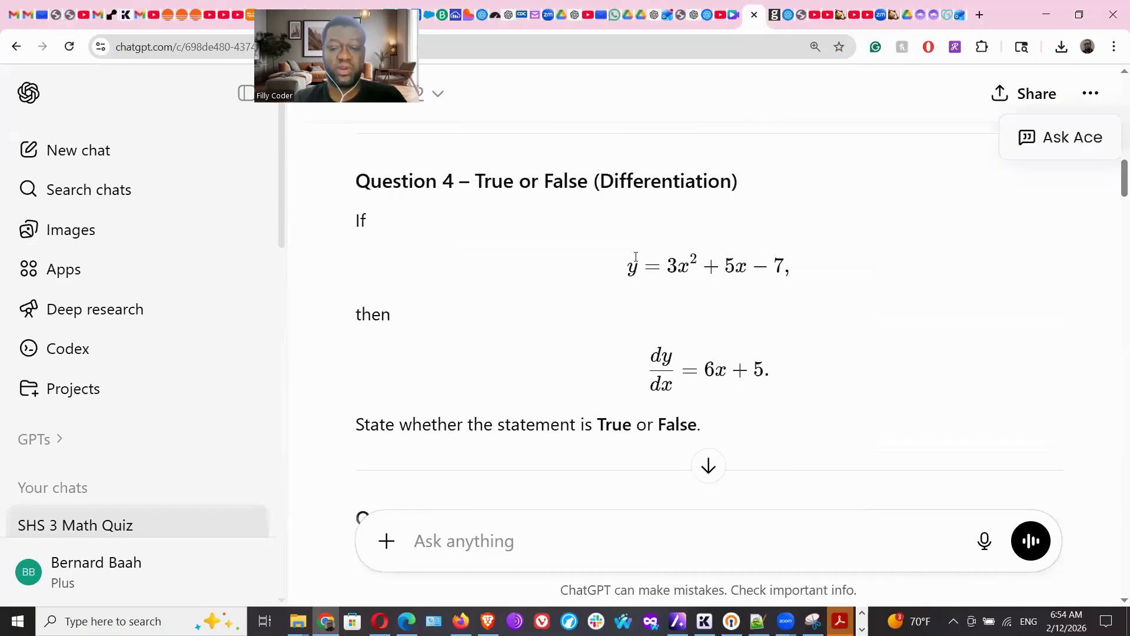
drag(357, 220, 718, 416)
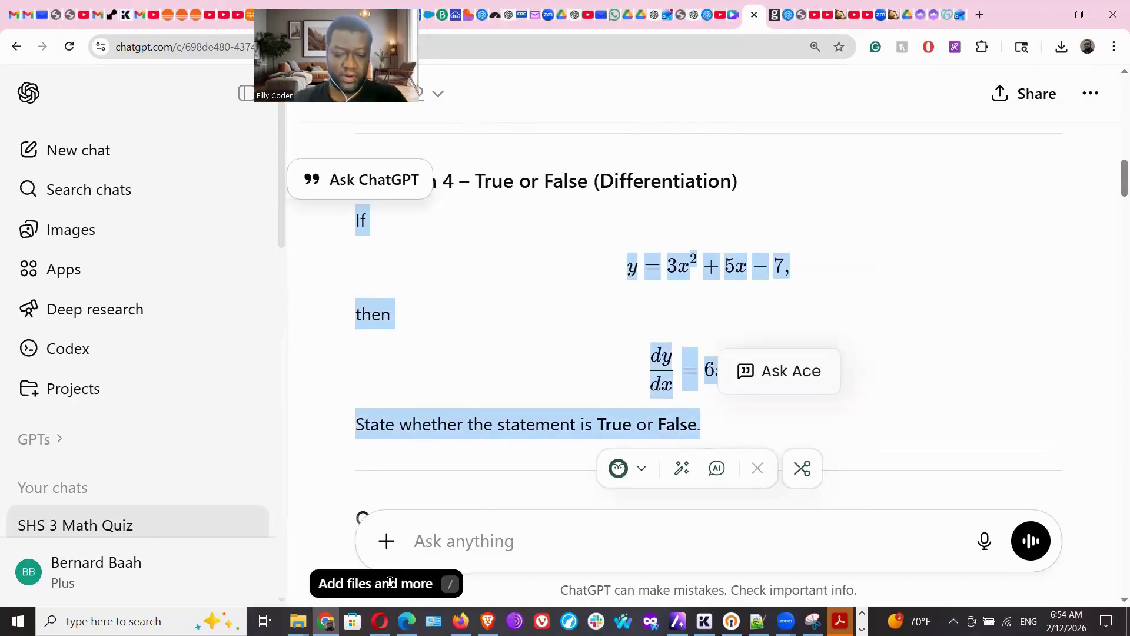
click(406, 621)
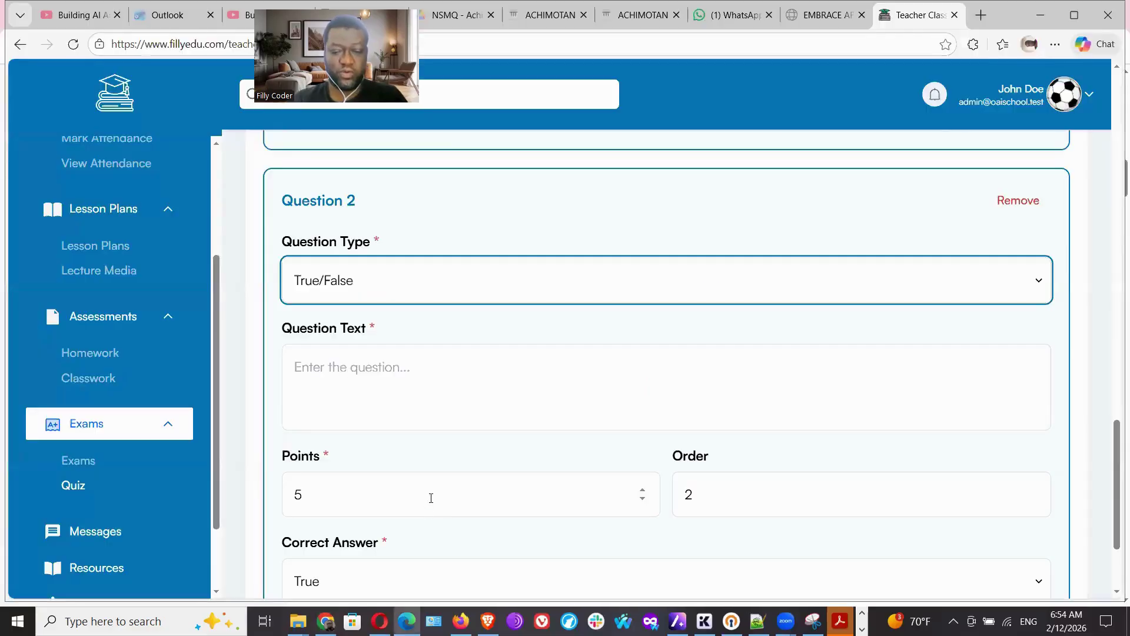
click(374, 386)
key(ctrl+v)
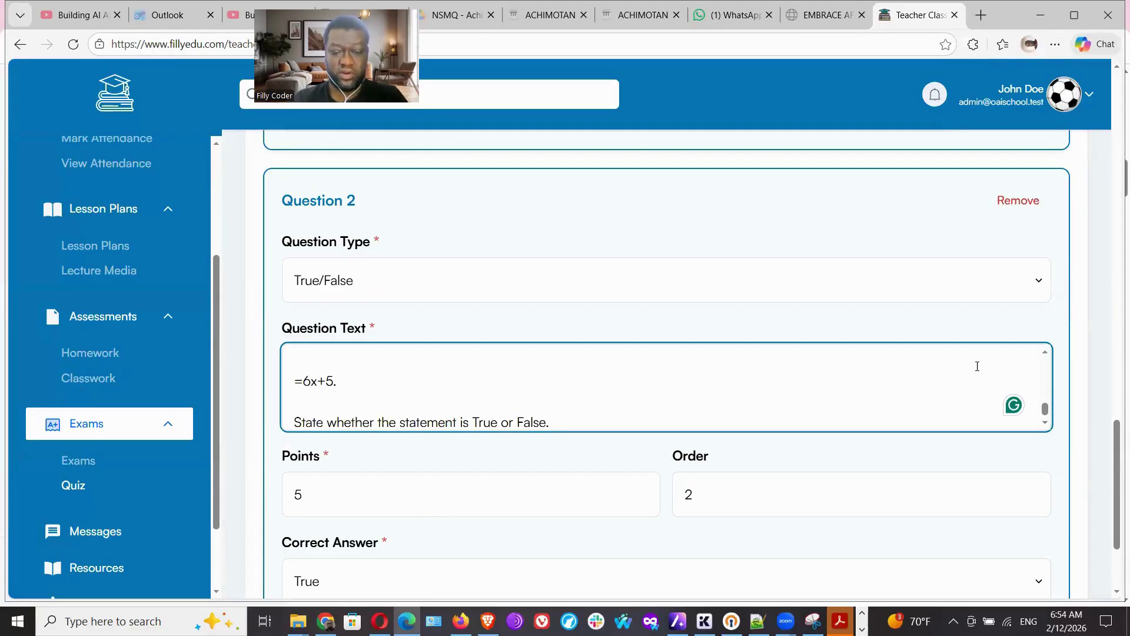
Set the points for Question 2 to 3.
drag(1115, 437, 1112, 478)
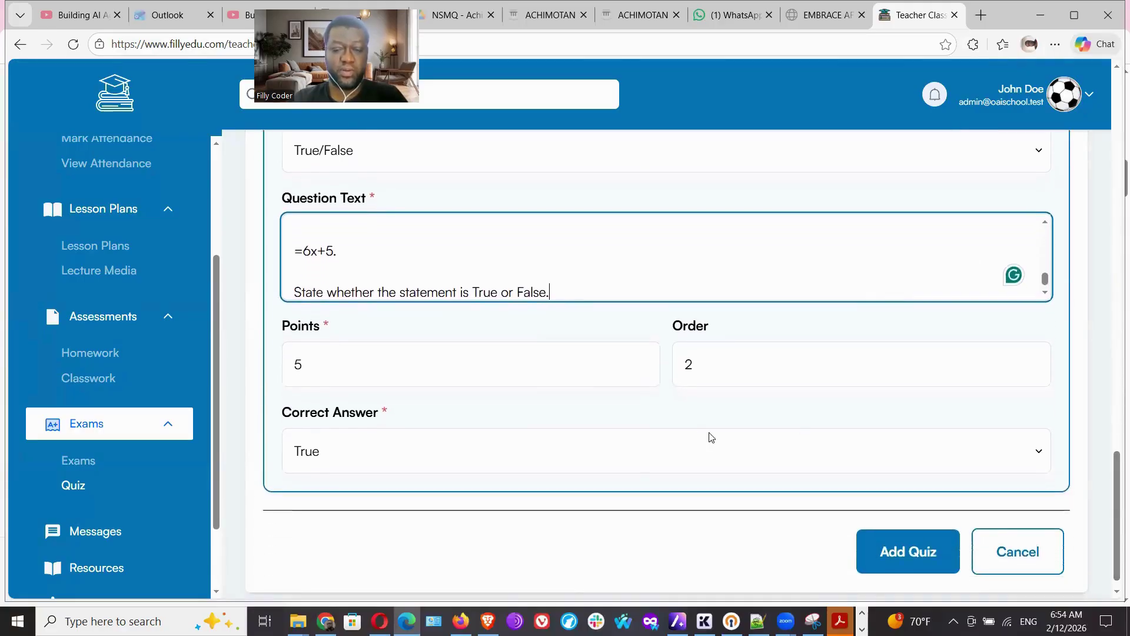
click(427, 366)
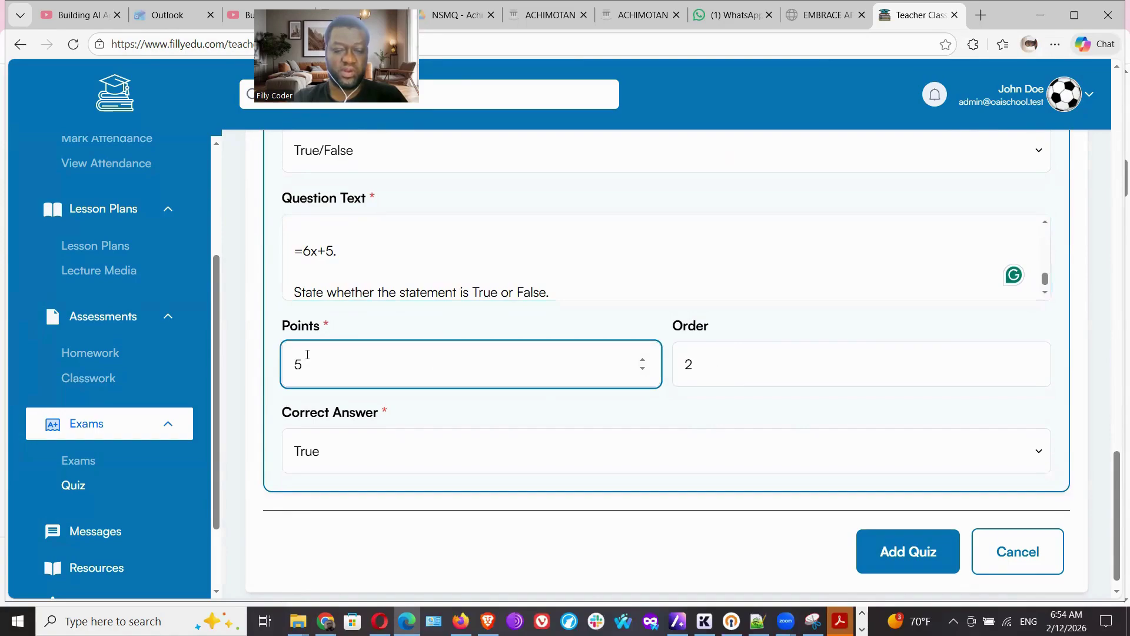
drag(307, 355, 293, 357)
text(3)
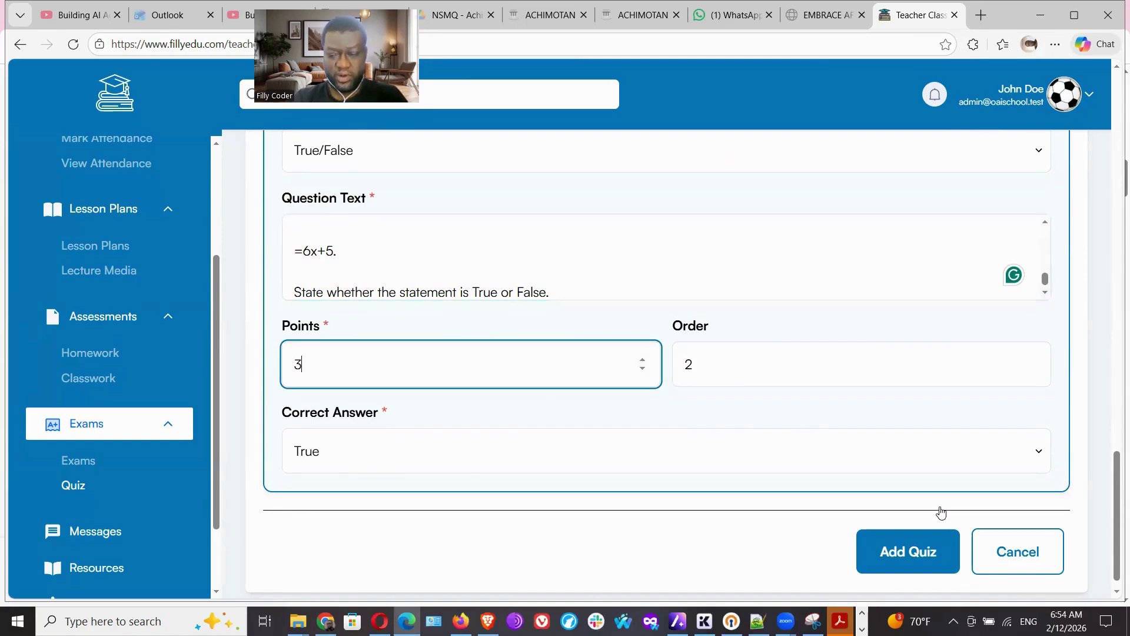
Add a third question to the quiz and set its question type to Written Response.
drag(1116, 467, 1113, 336)
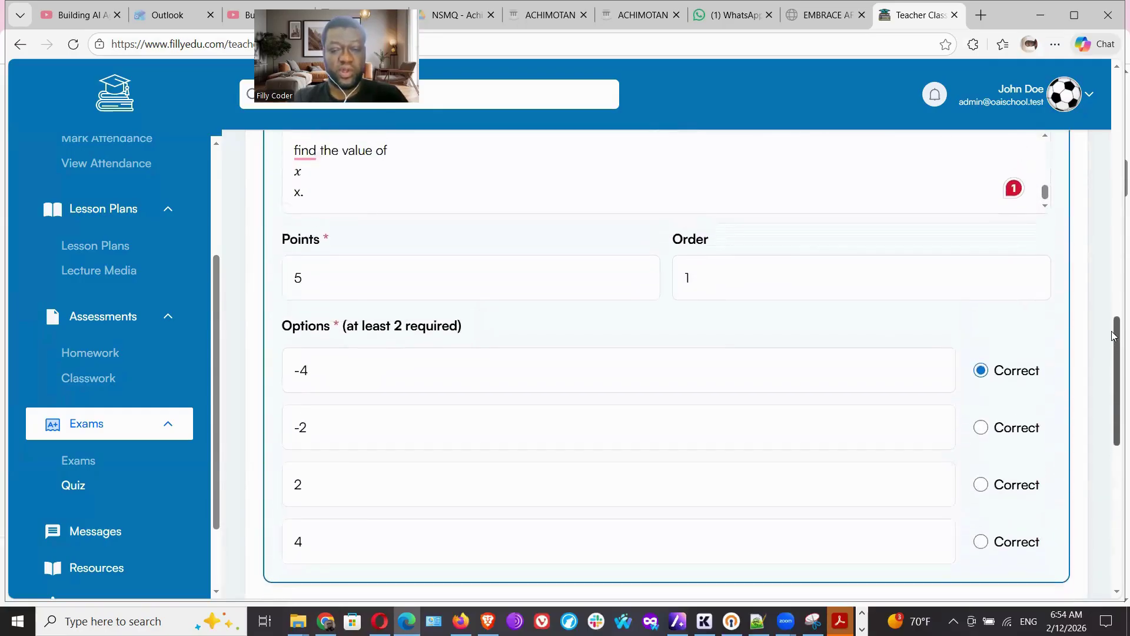
click(310, 277)
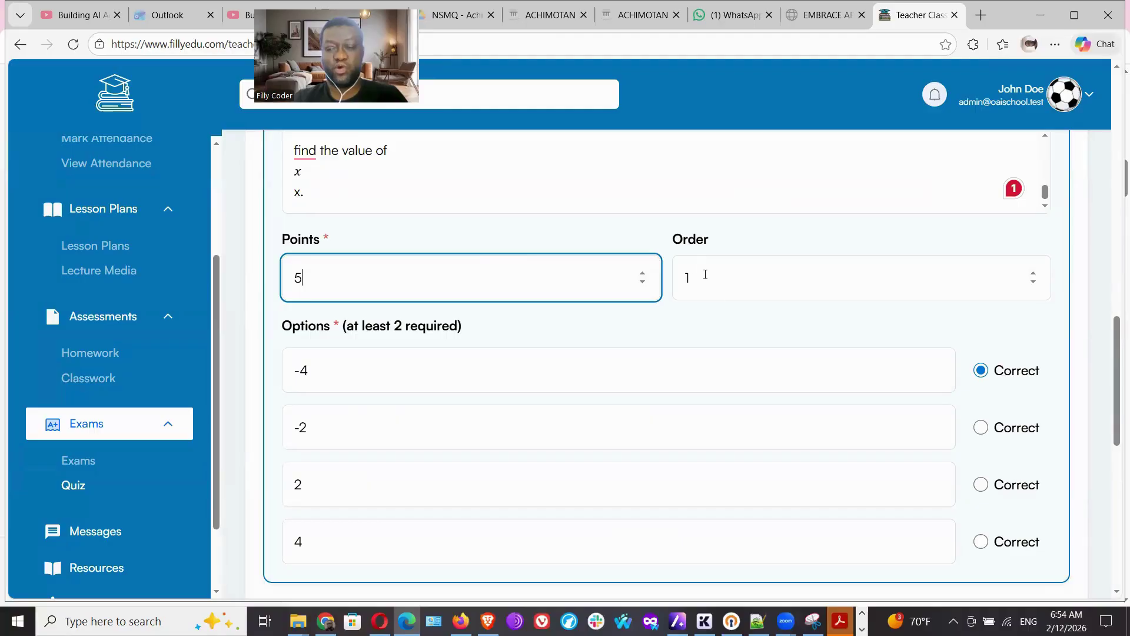
drag(1117, 352, 1112, 296)
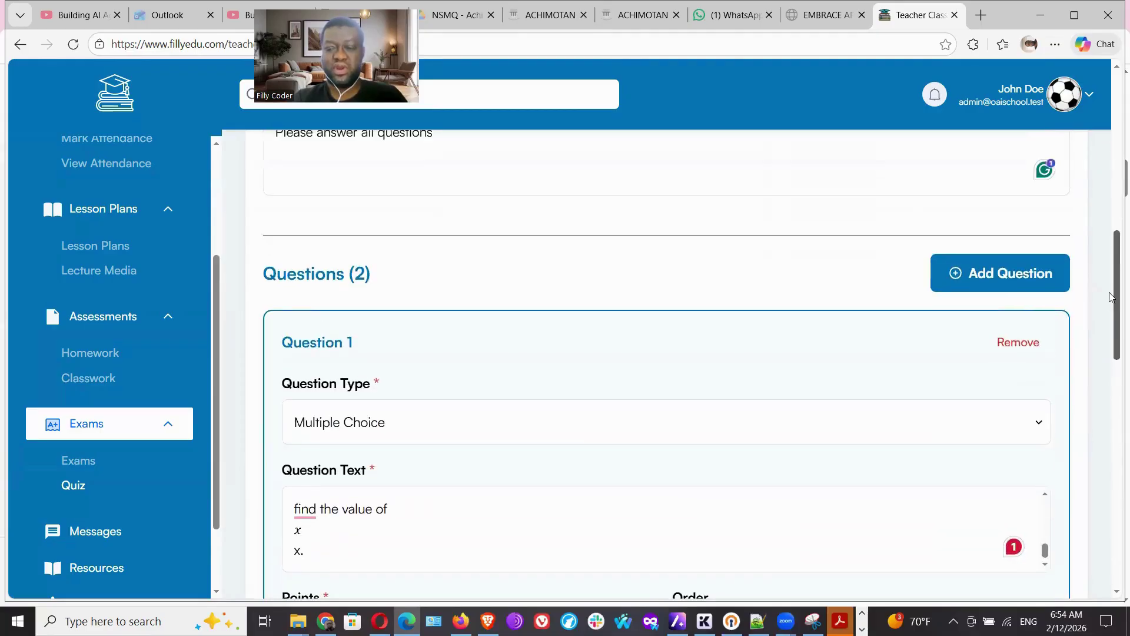
click(1021, 285)
drag(1115, 248, 1113, 477)
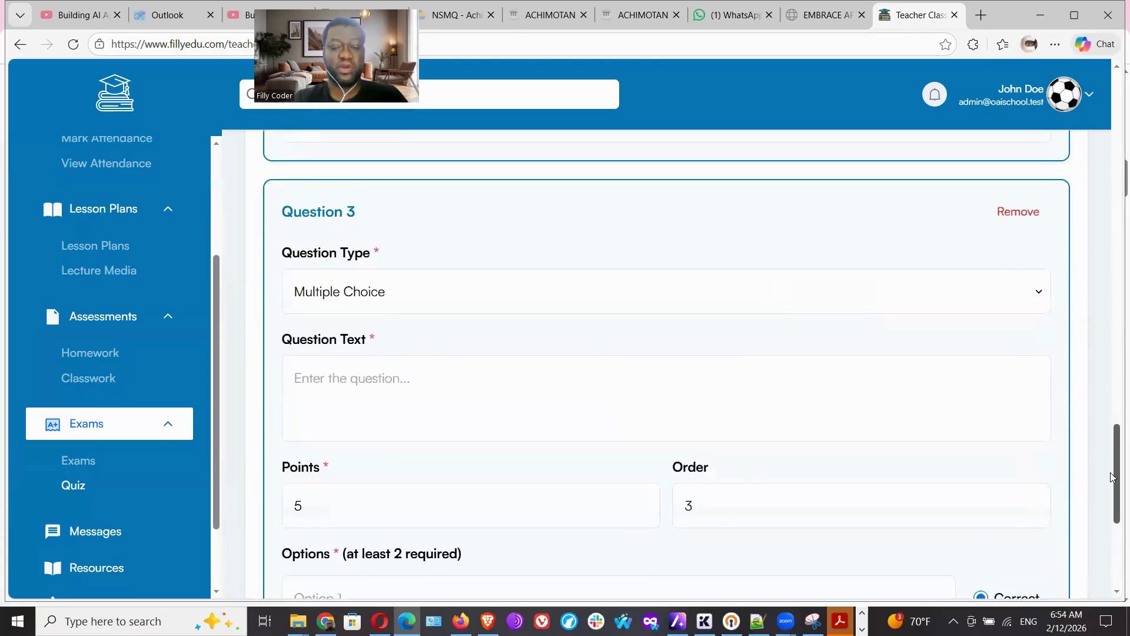
click(527, 293)
click(429, 377)
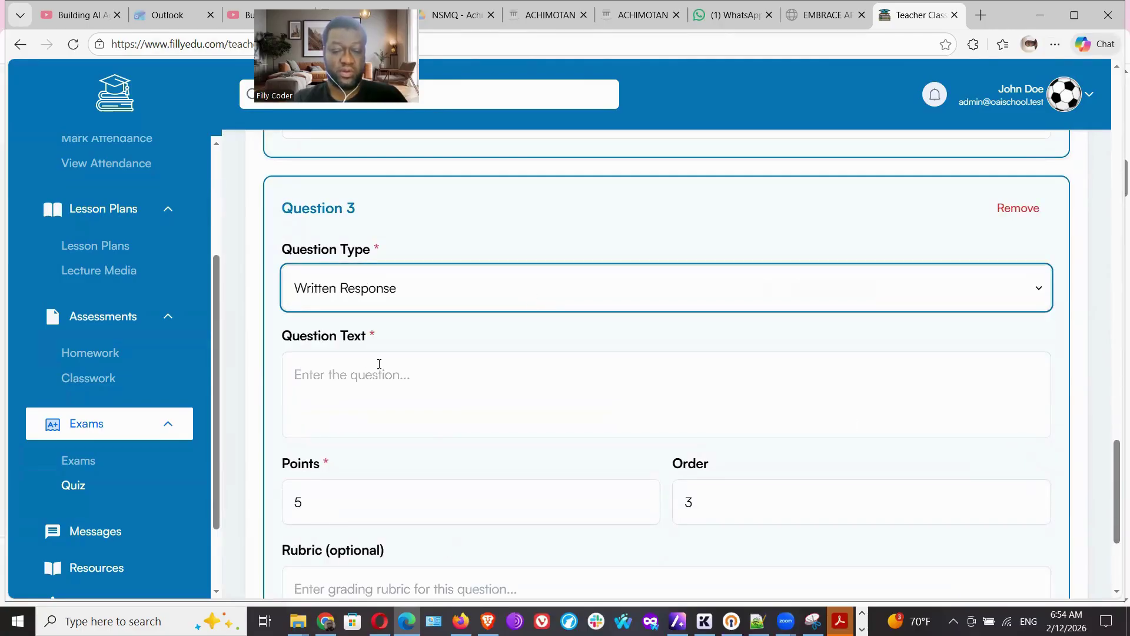
Copy the Question 5 cone problem, from "A cone has" through the π value, from ChatGPT into the quiz's Question 3 text.
click(361, 388)
click(326, 621)
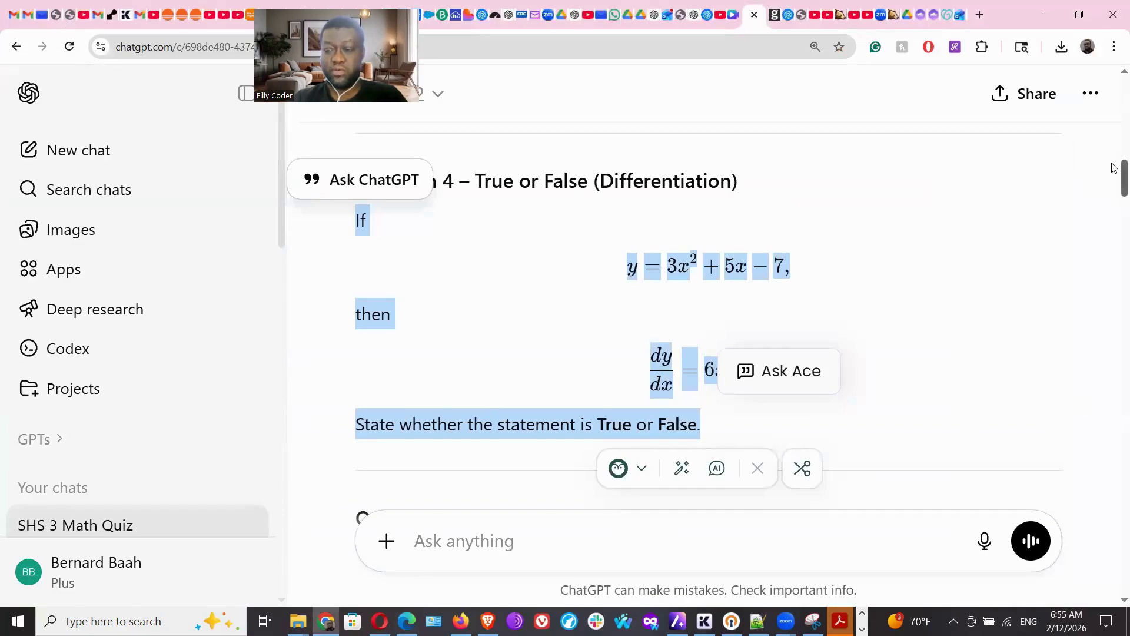
mouse_move(1121, 163)
mouse_down()
mouse_move(1122, 196)
mouse_move(1112, 162)
mouse_move(1112, 182)
mouse_up()
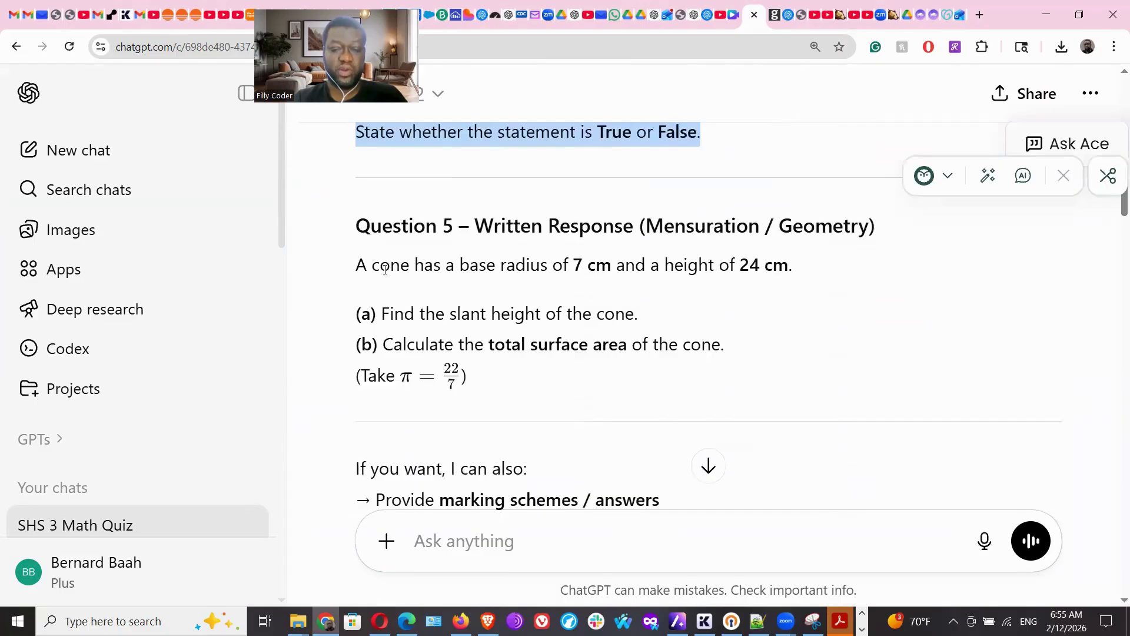
drag(355, 269, 496, 372)
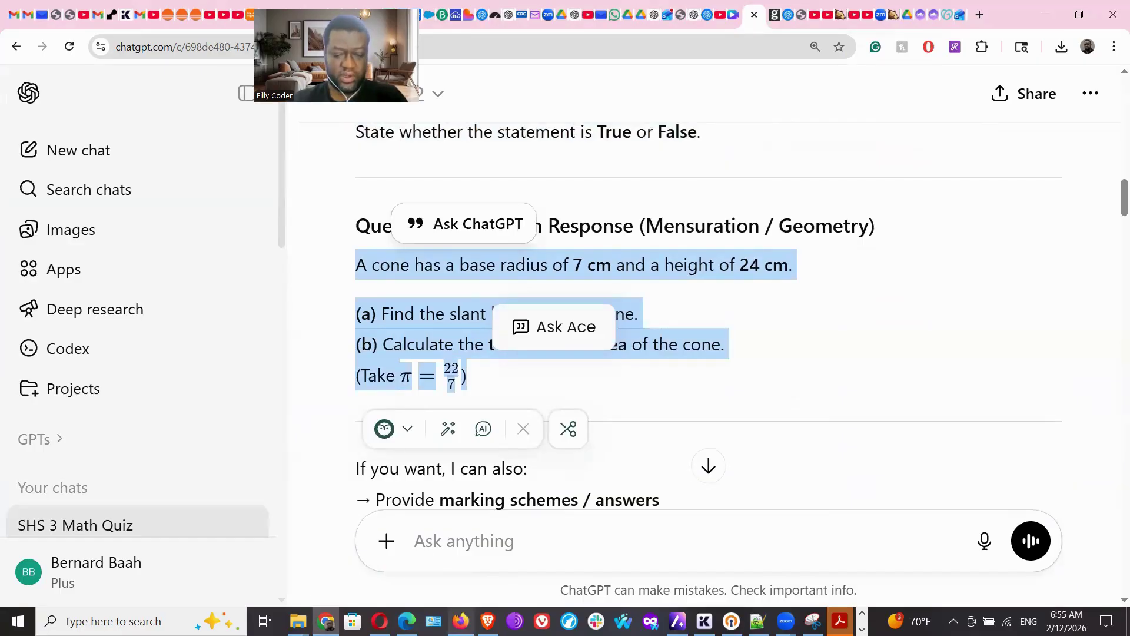
click(406, 621)
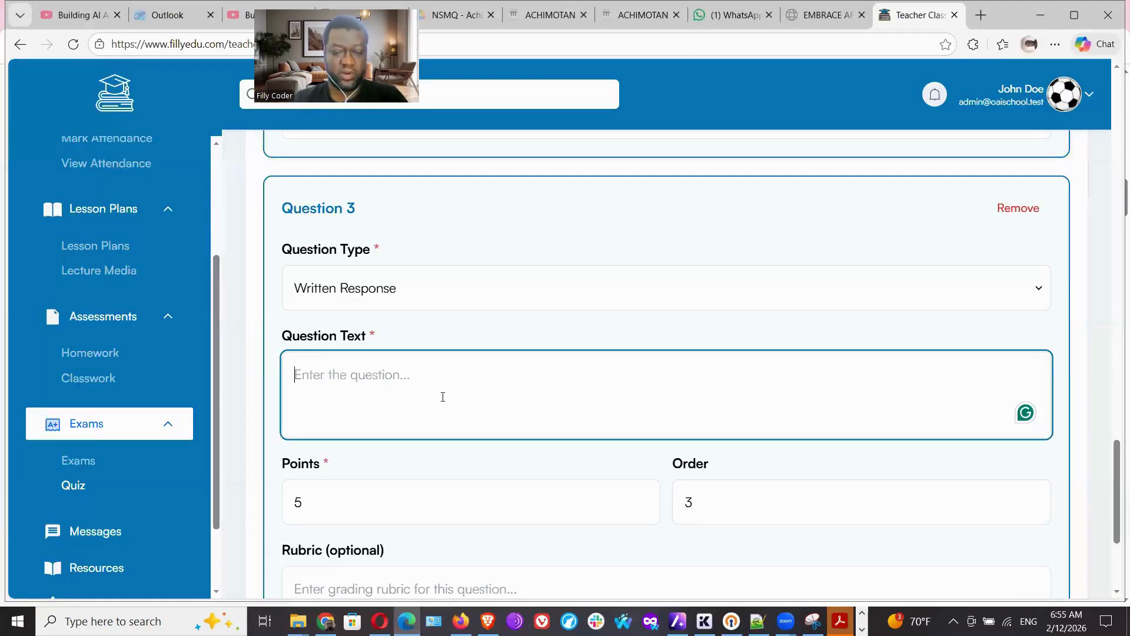
key(ctrl+v)
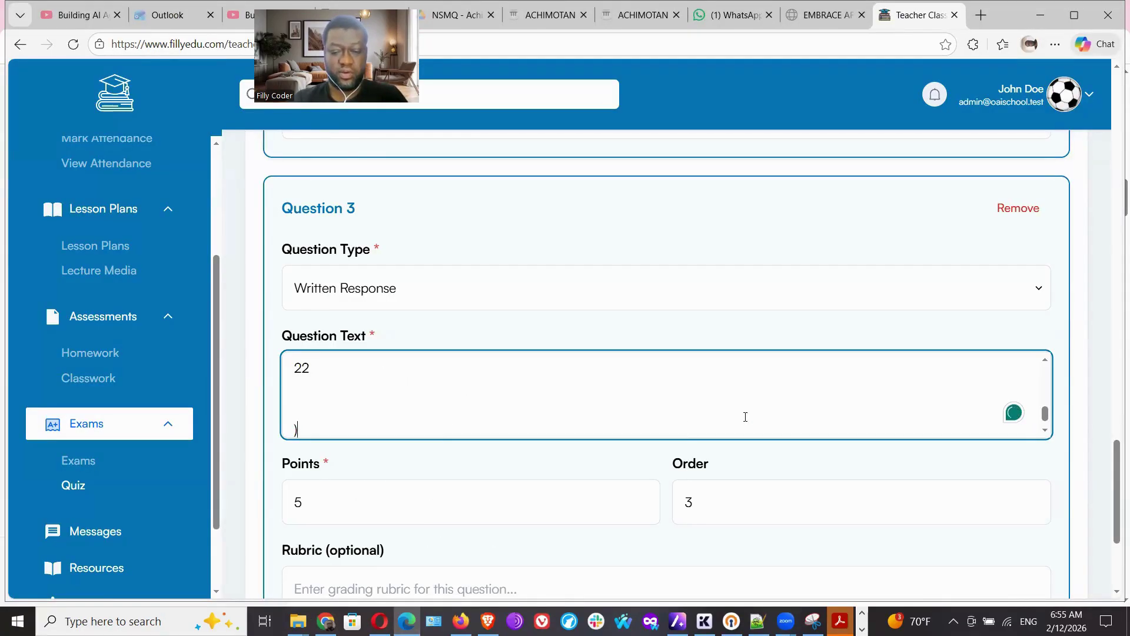
drag(1115, 462, 1115, 508)
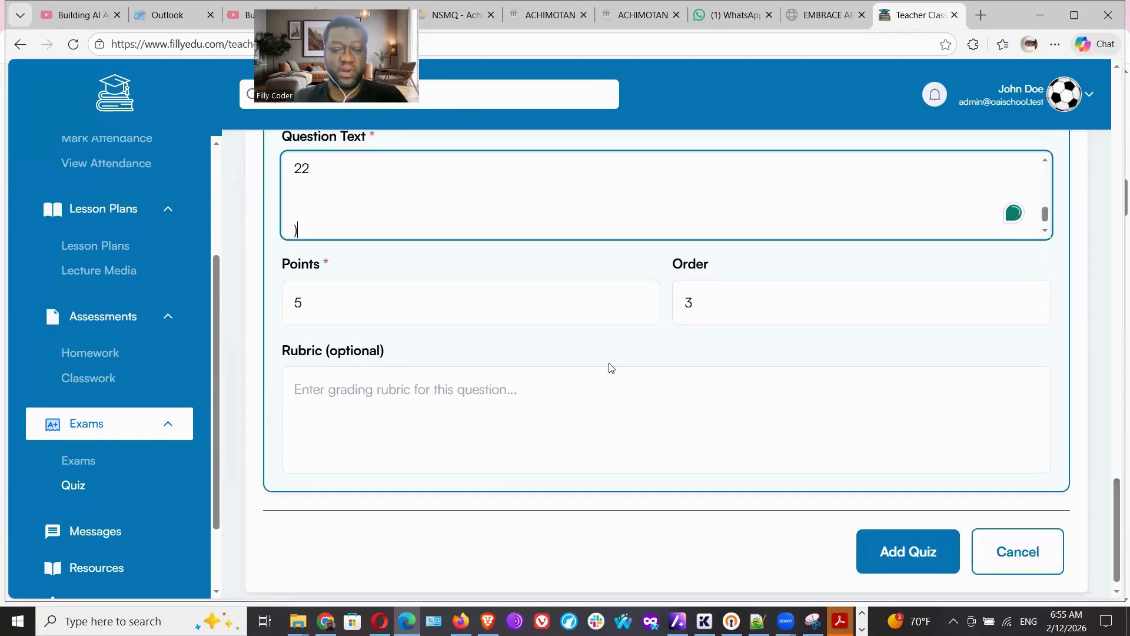
Set Question 3's points to 10 and enter "10 points total. Show all work" as its grading rubric.
key(Tab)
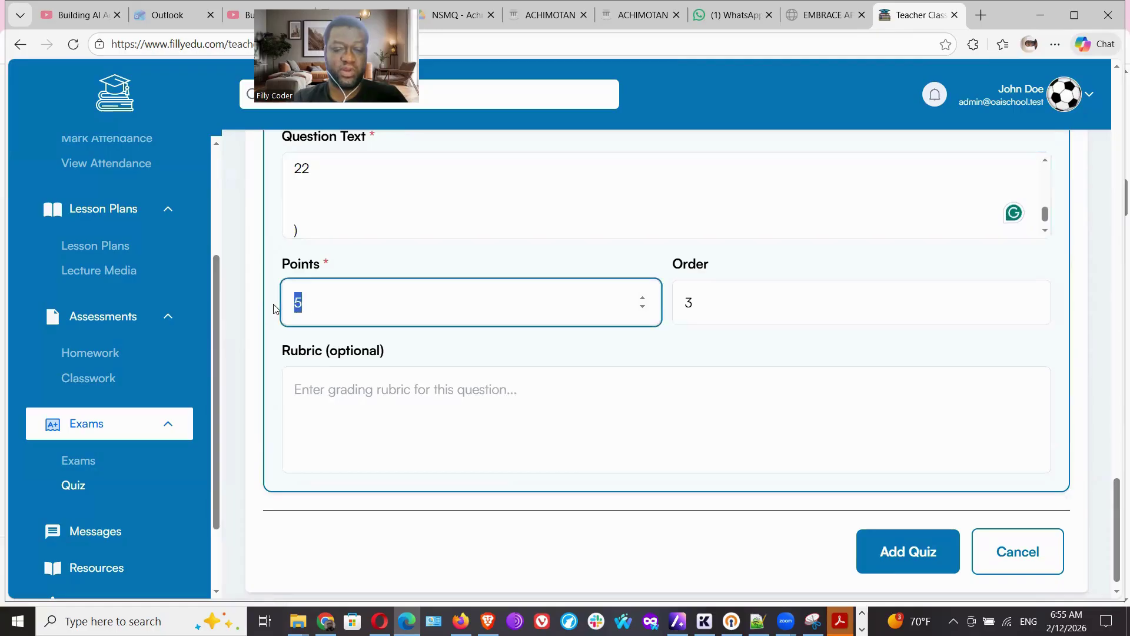
text(10)
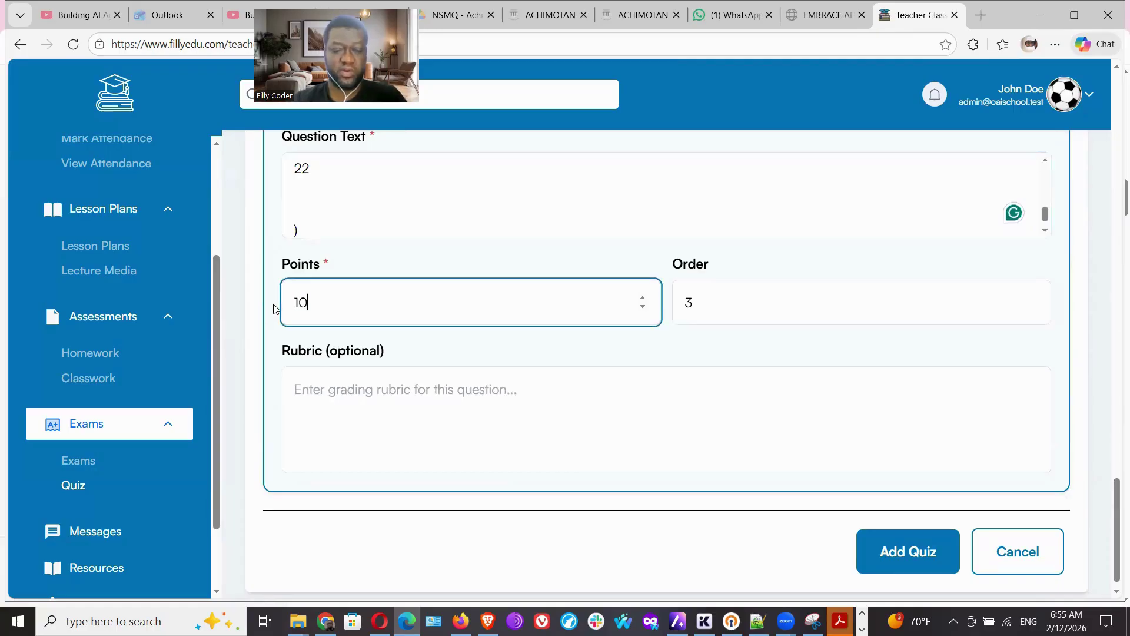
click(329, 391)
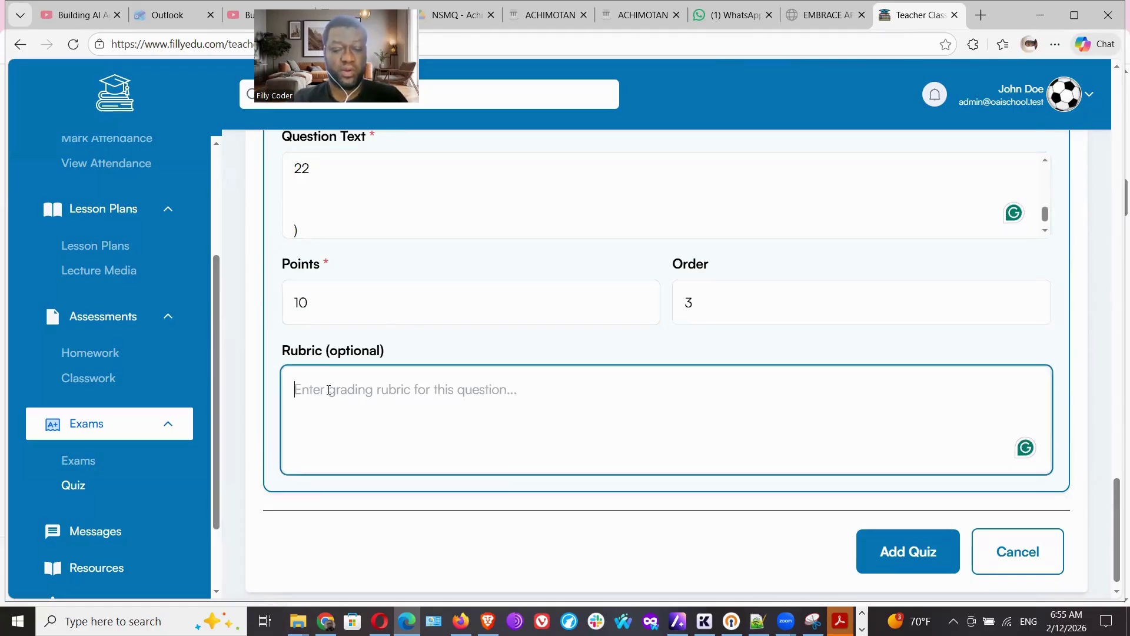
text(10 p)
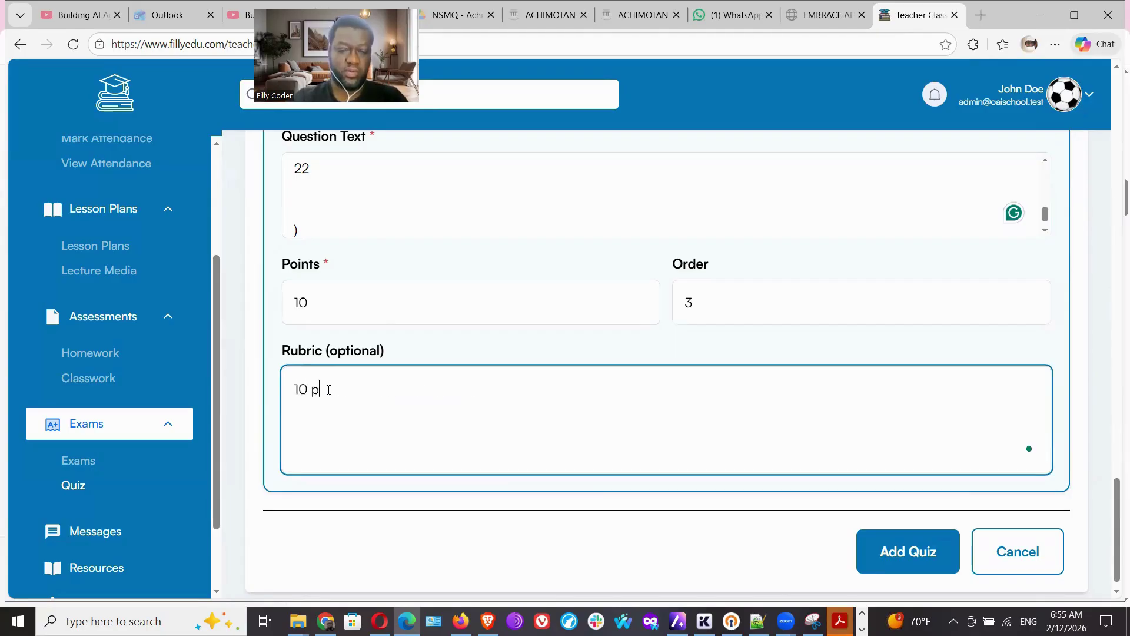
text(oints total)
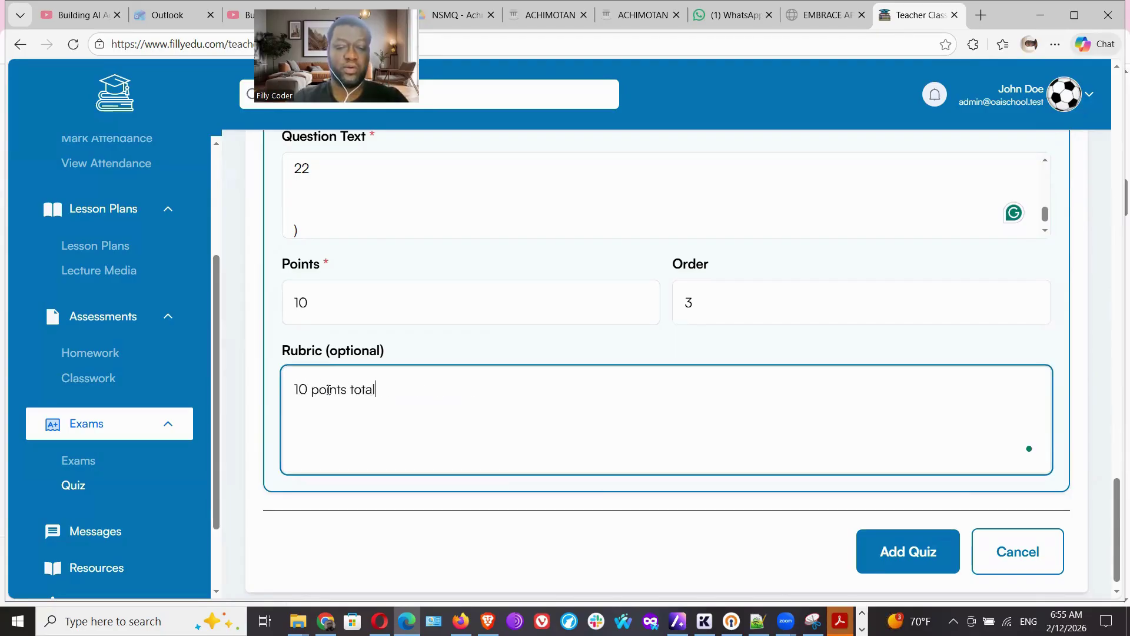
text(. Show all w)
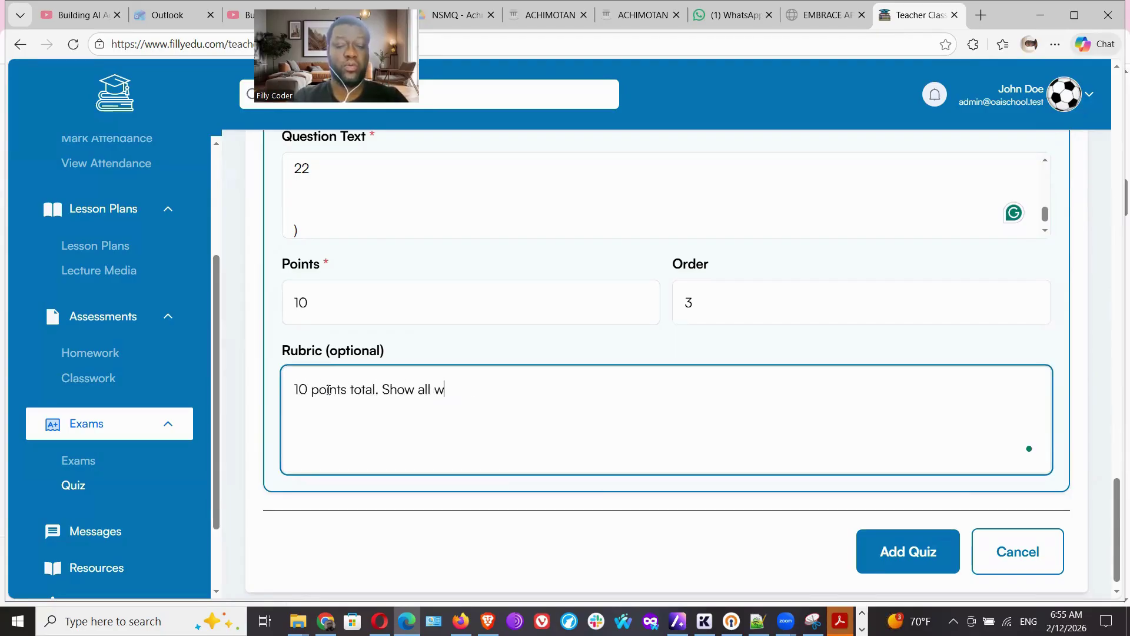
text(ork)
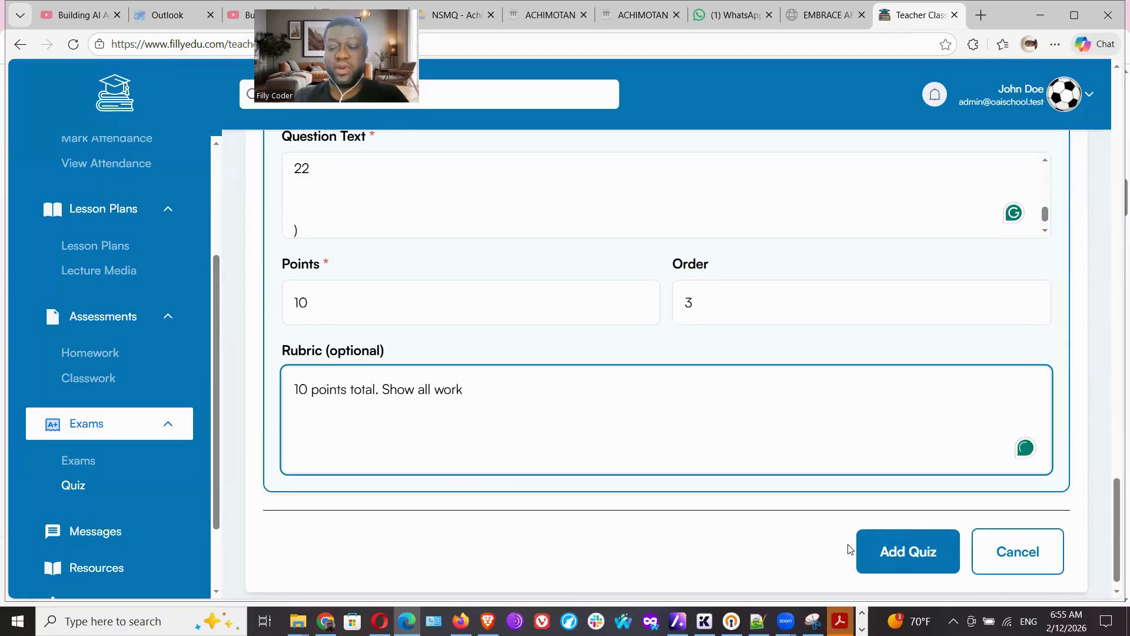
Complete the quiz's start date with the time 08:00 AM and submit the quiz.
click(918, 562)
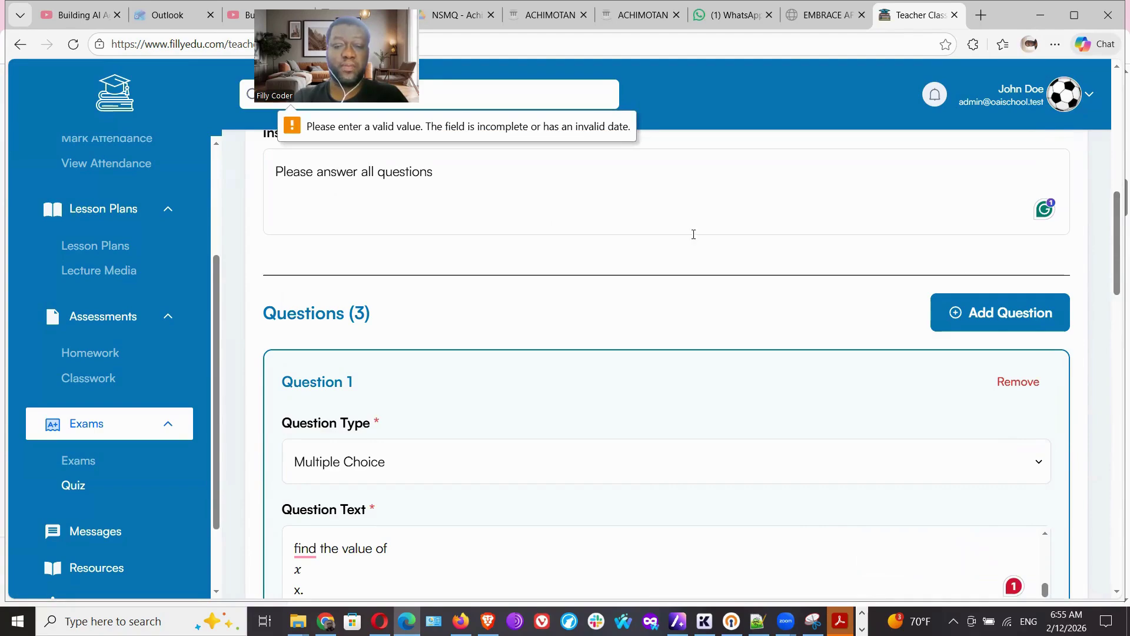
click(1115, 172)
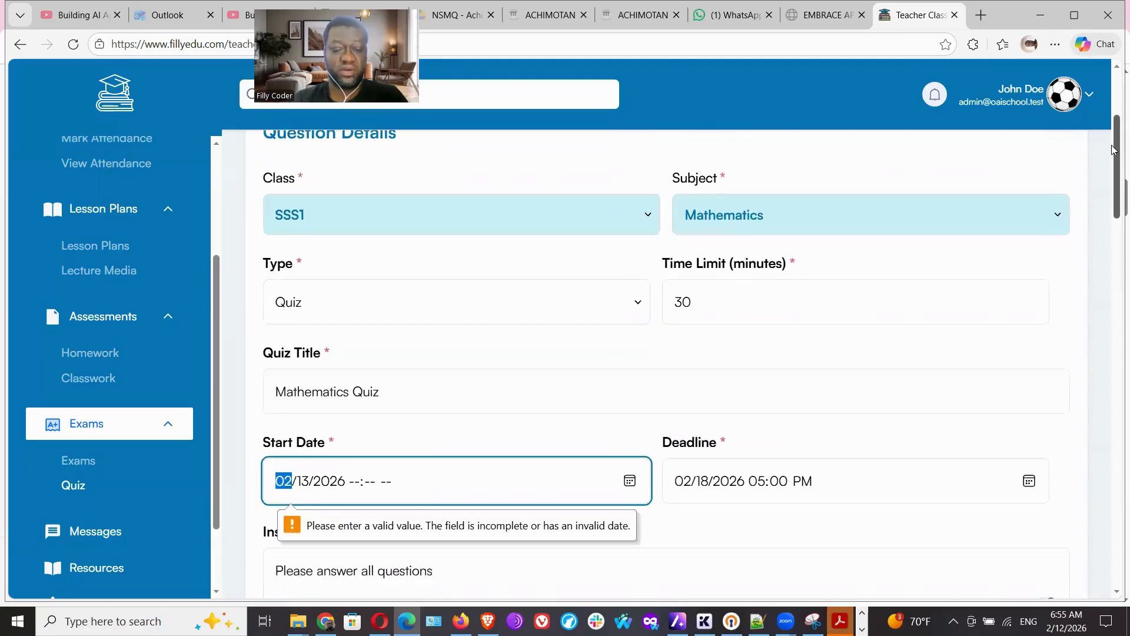
mouse_move(1113, 151)
mouse_down()
mouse_move(1113, 174)
mouse_move(1113, 110)
mouse_move(1118, 170)
mouse_up()
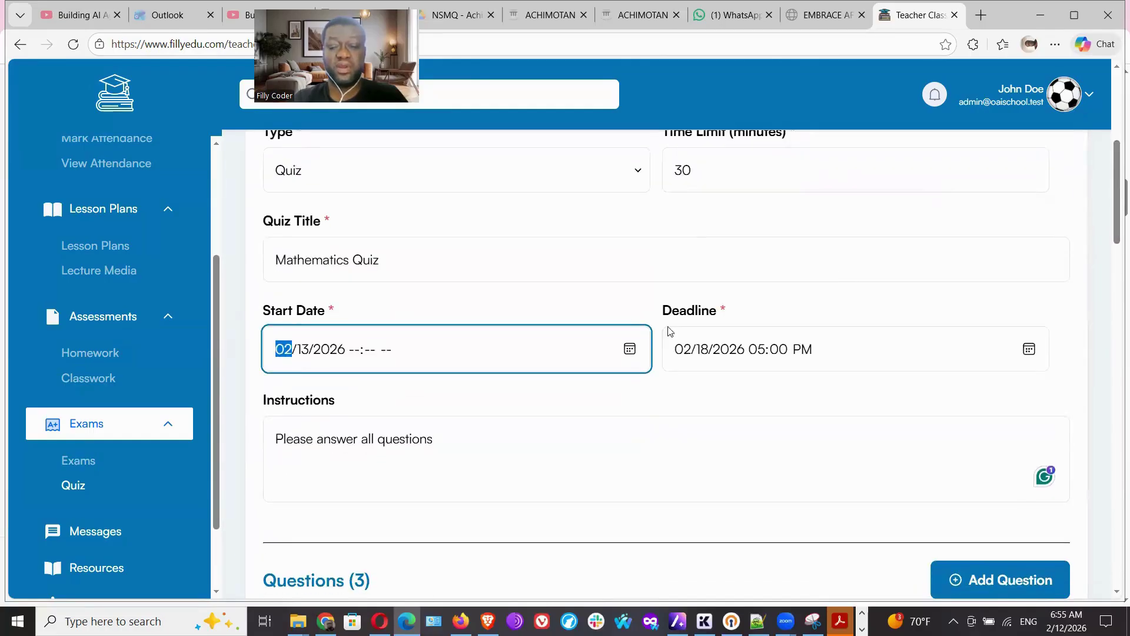
click(355, 353)
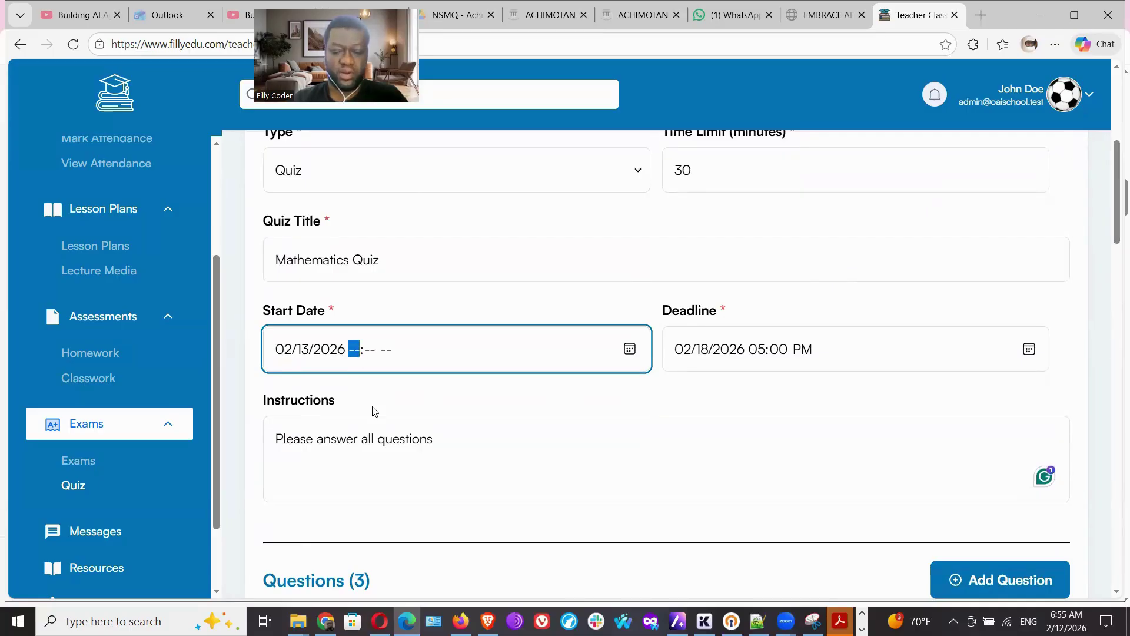
text(0800)
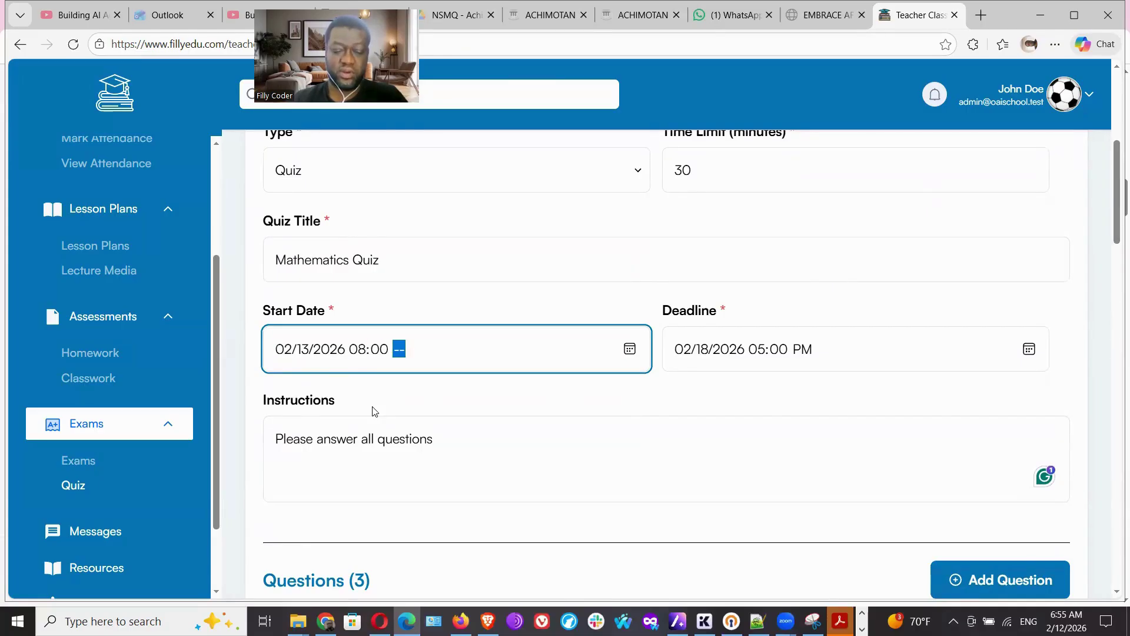
text(a)
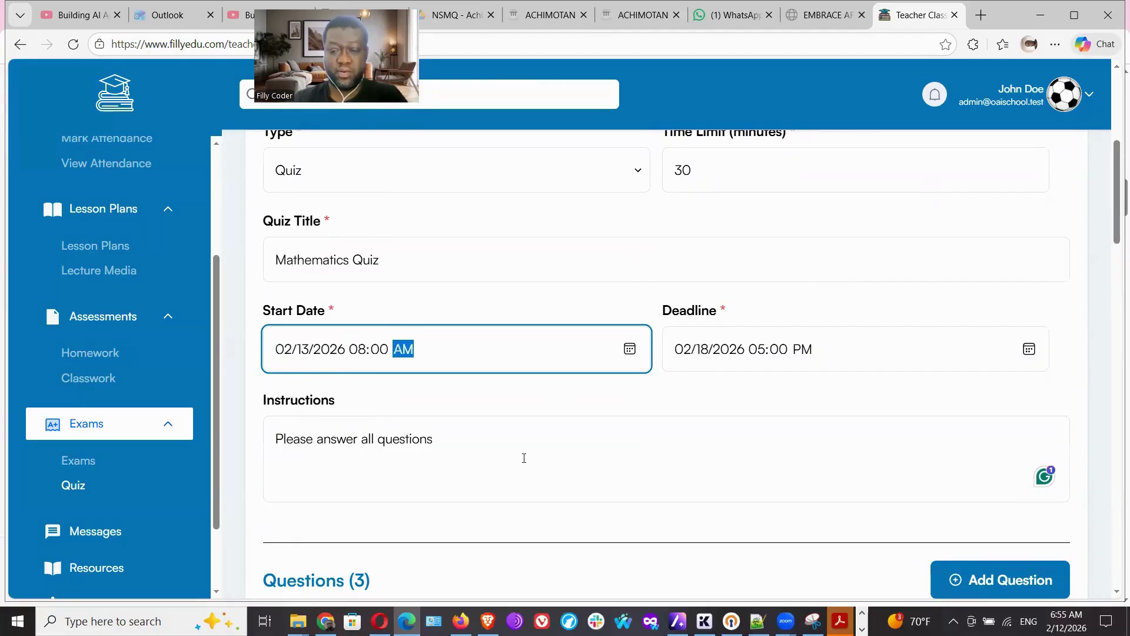
click(554, 438)
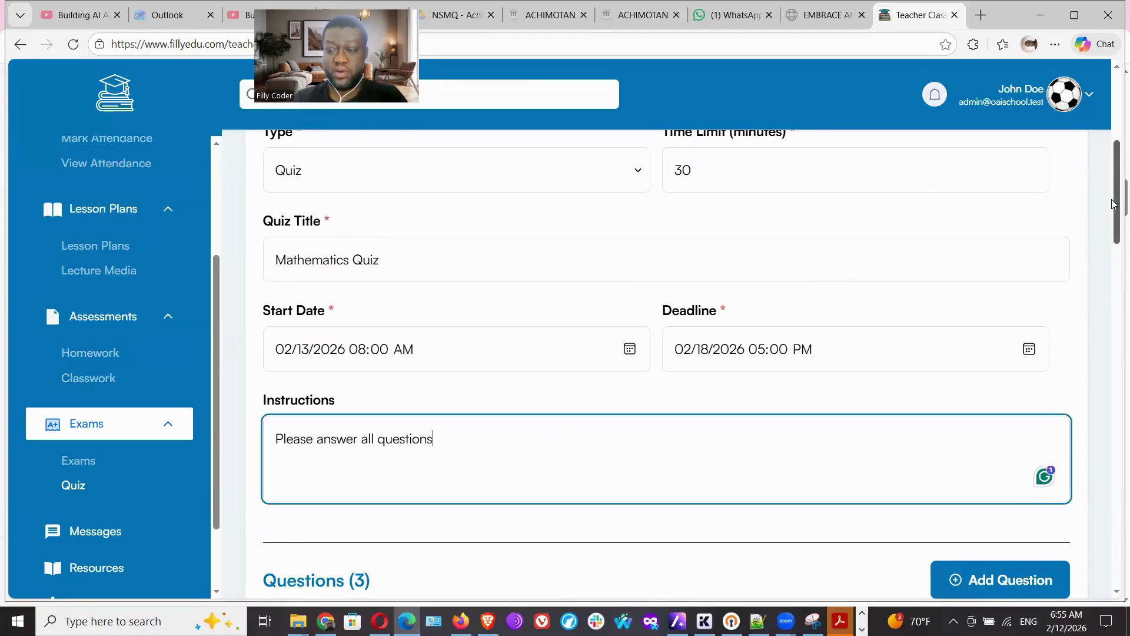
drag(1115, 203, 1111, 547)
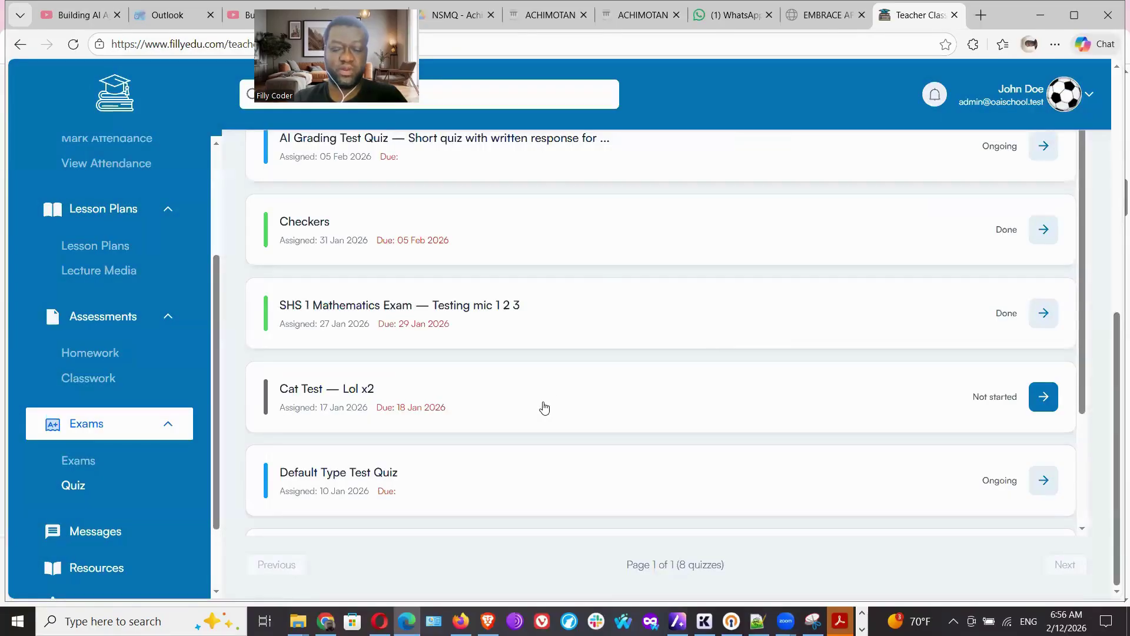
Check the new quiz in the teacher's quiz list, then switch to the student portal in Opera and open the pending Mathematics Quiz.
drag(1116, 379, 1114, 261)
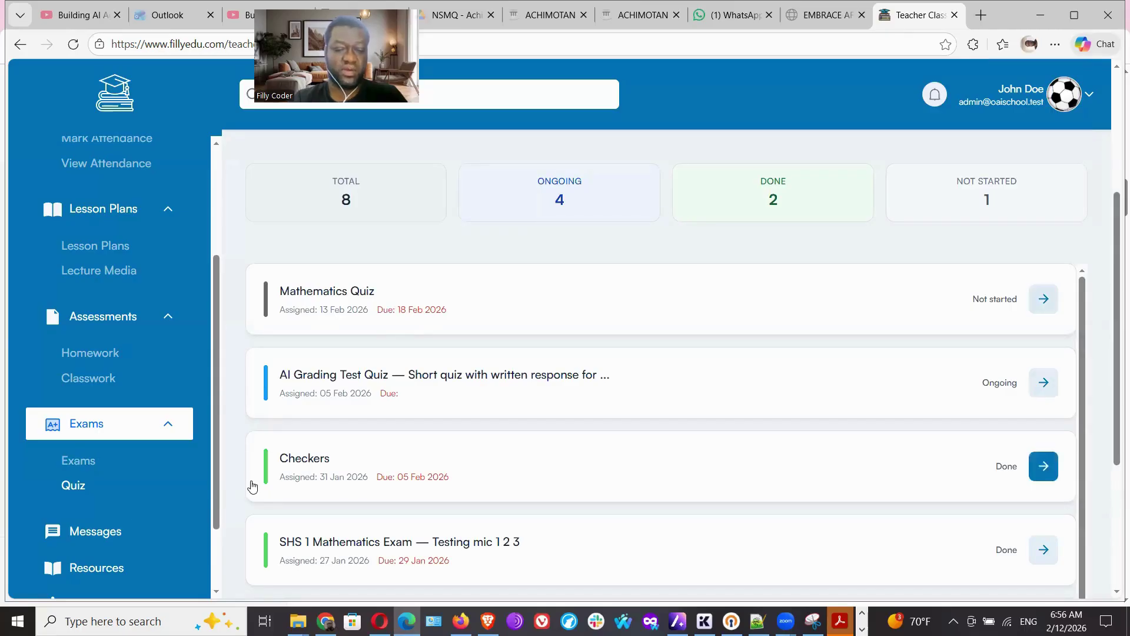
scroll(211, 392, down, 2)
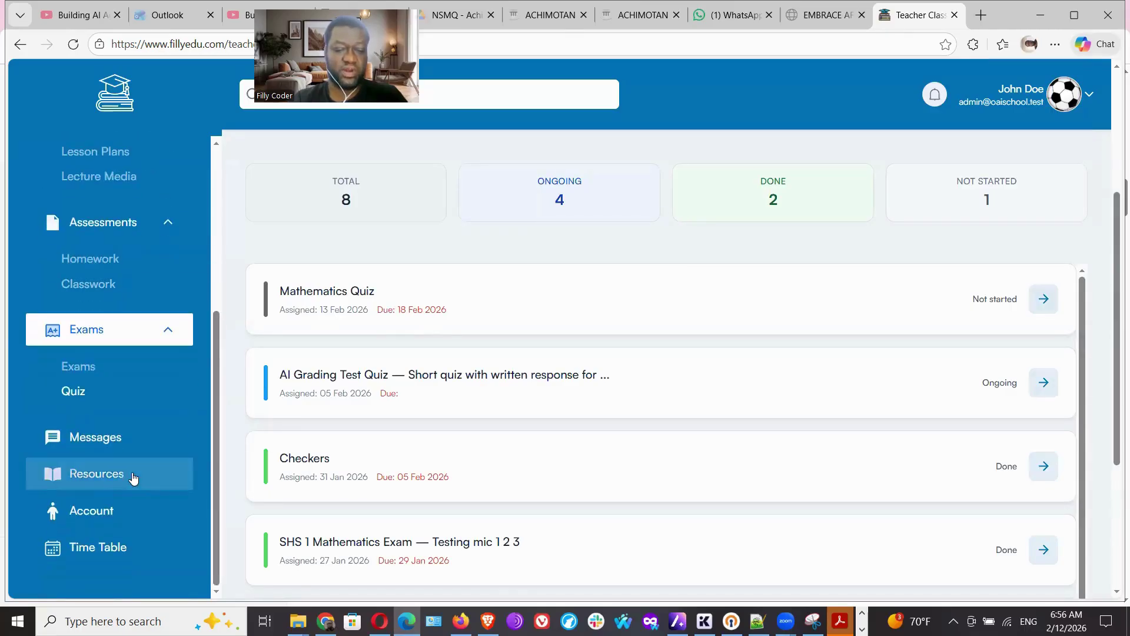
click(379, 621)
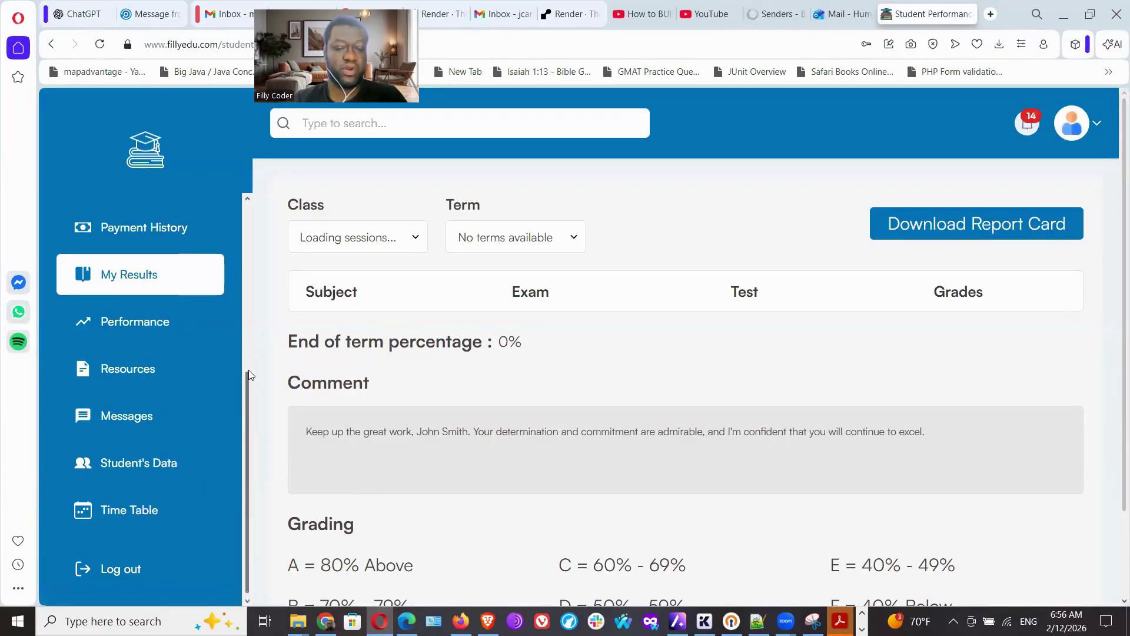
scroll(249, 370, up, 3)
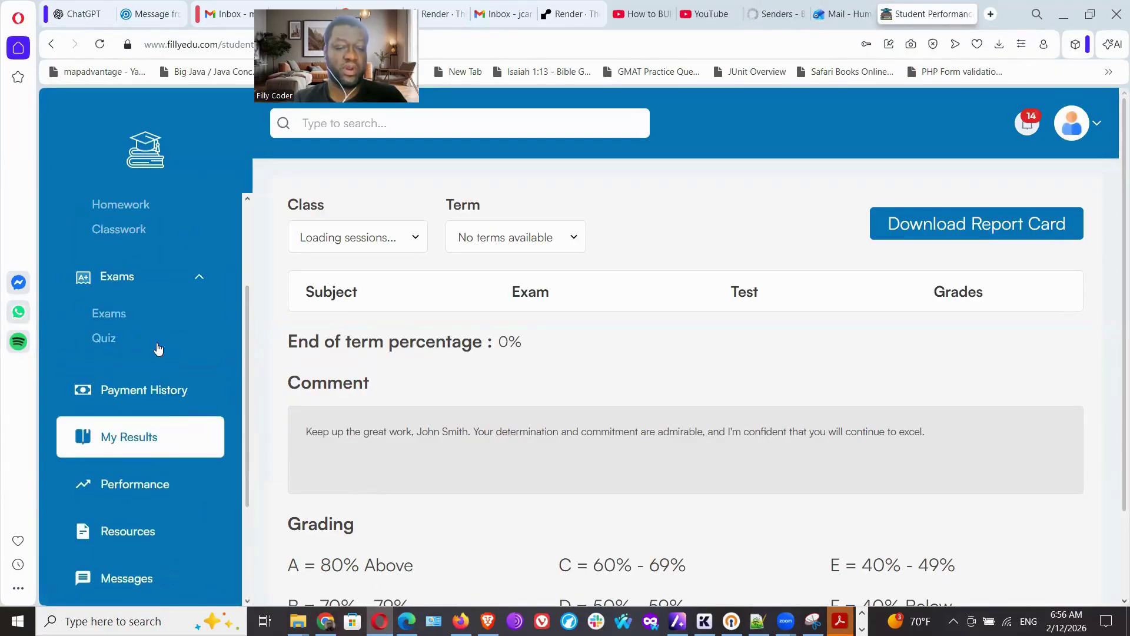
click(109, 337)
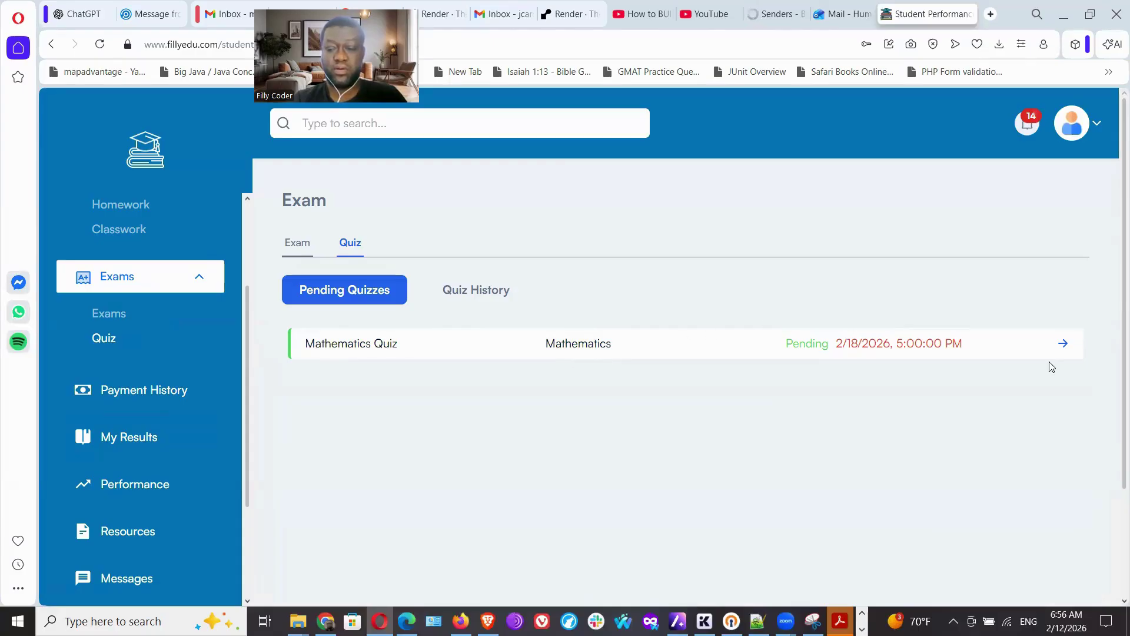
click(1067, 343)
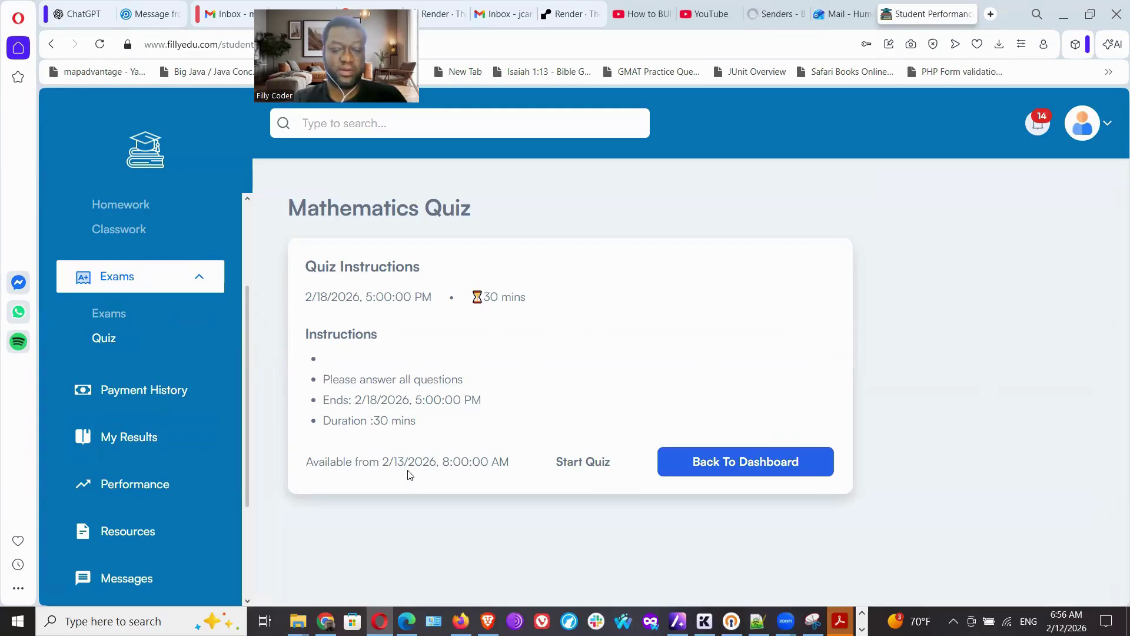
Examine the availability date and the end time on the student's Mathematics Quiz instructions page.
drag(384, 465, 435, 474)
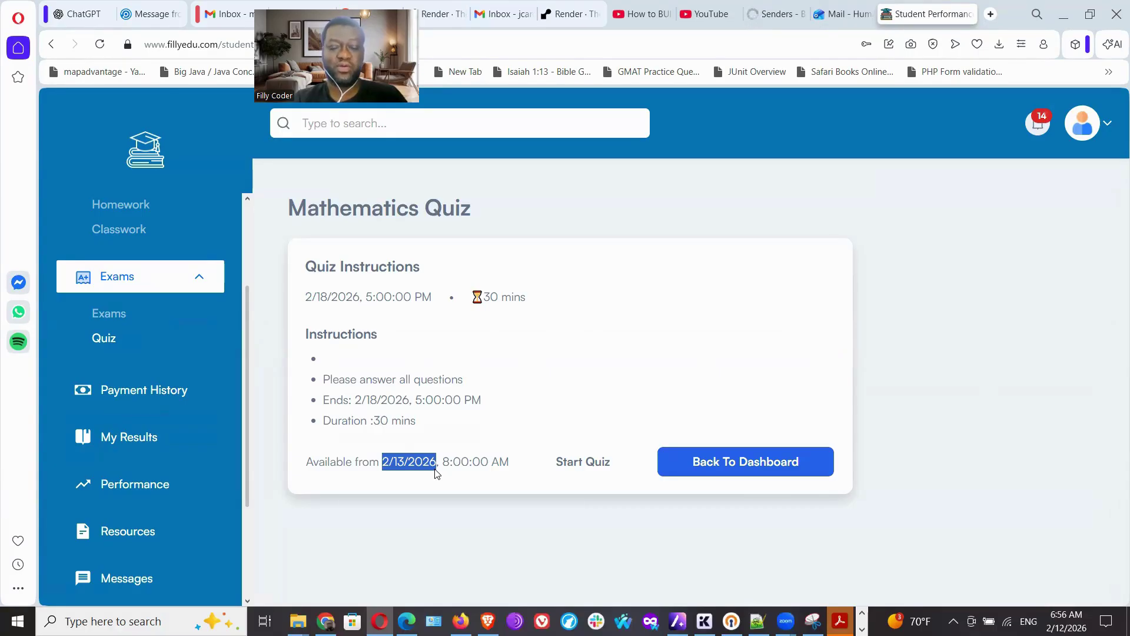
drag(437, 474, 437, 473)
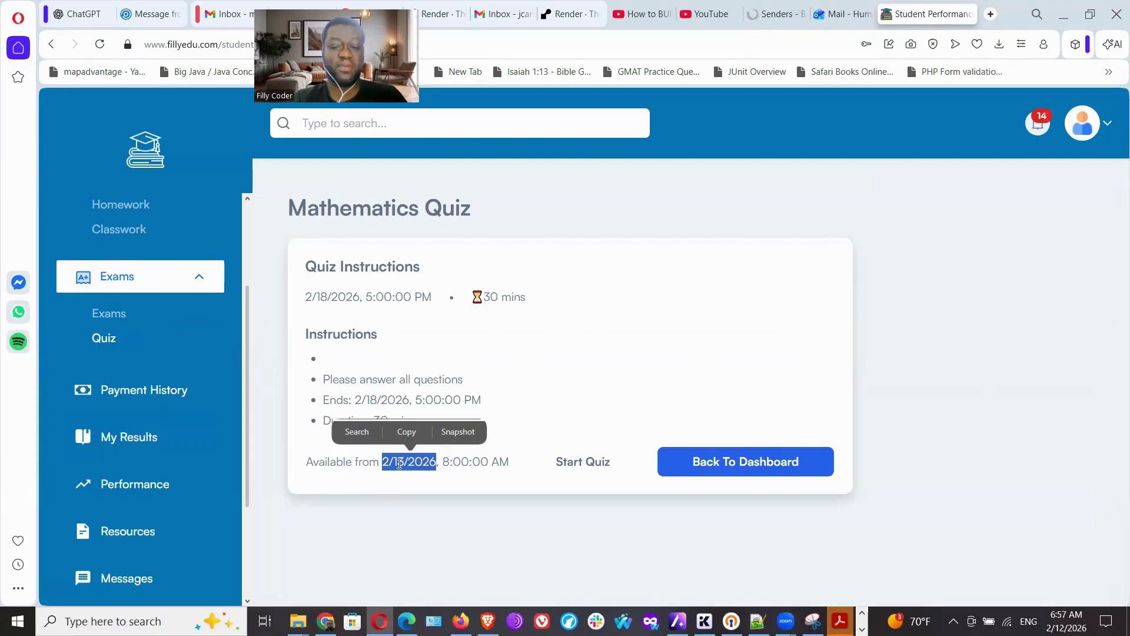
drag(403, 399, 452, 400)
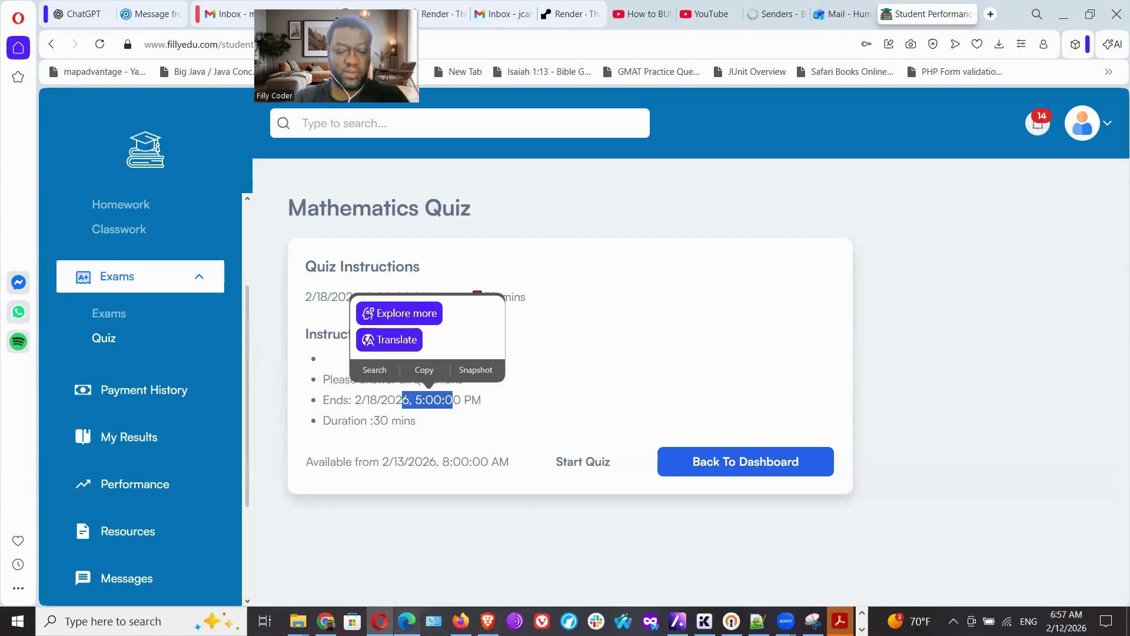
Switch back to the teacher portal in Edge and send "Got your last message" to the first contact in the message list.
click(406, 621)
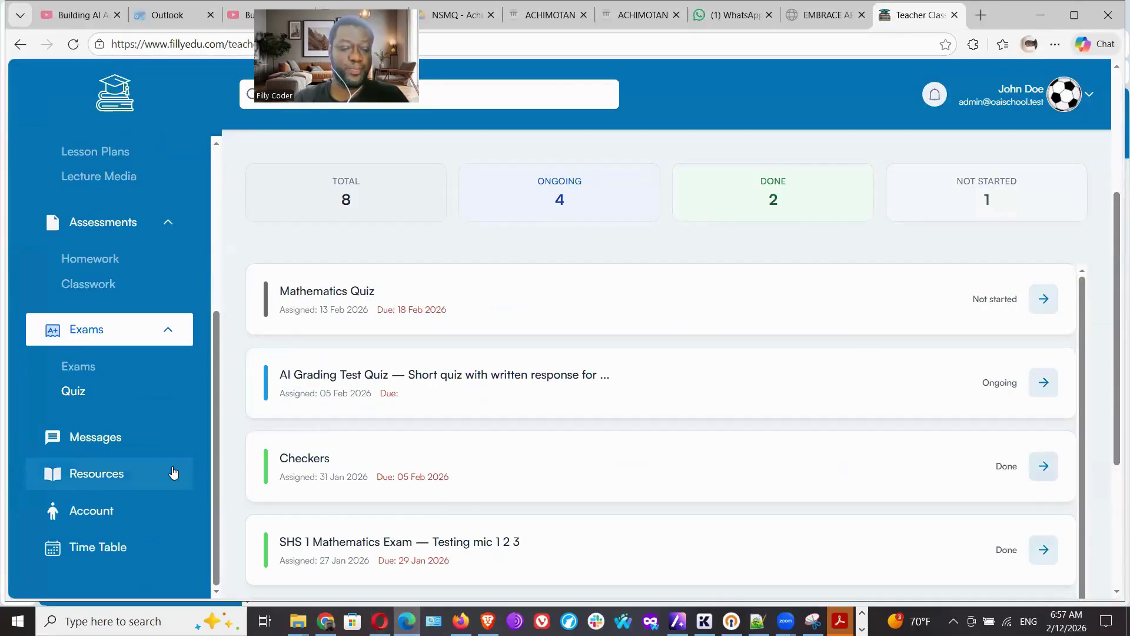
click(100, 442)
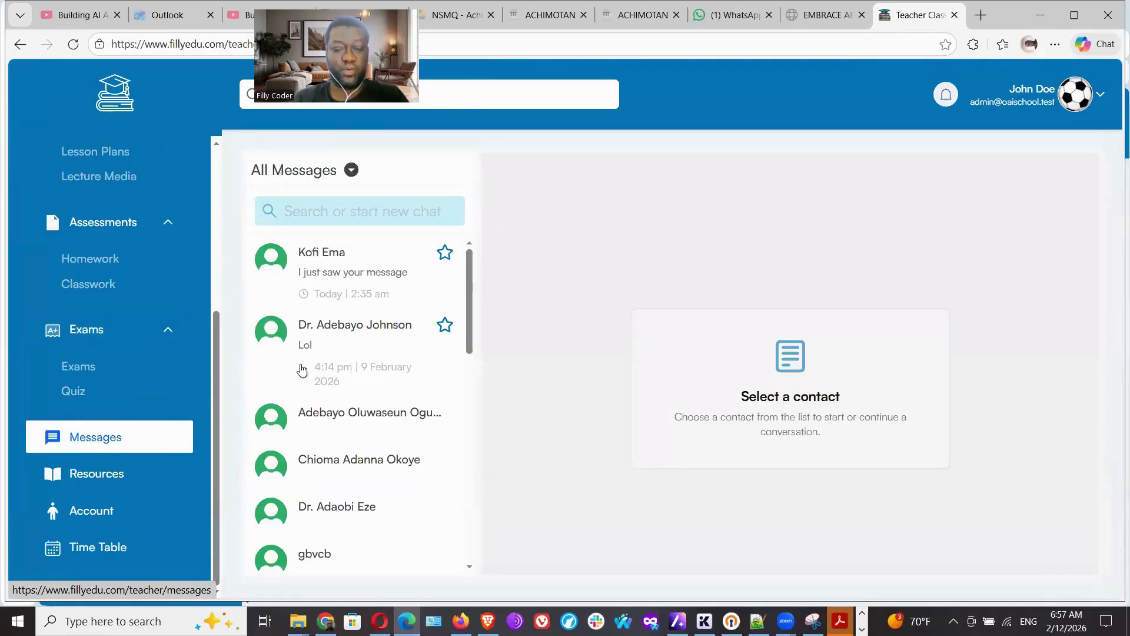
click(337, 265)
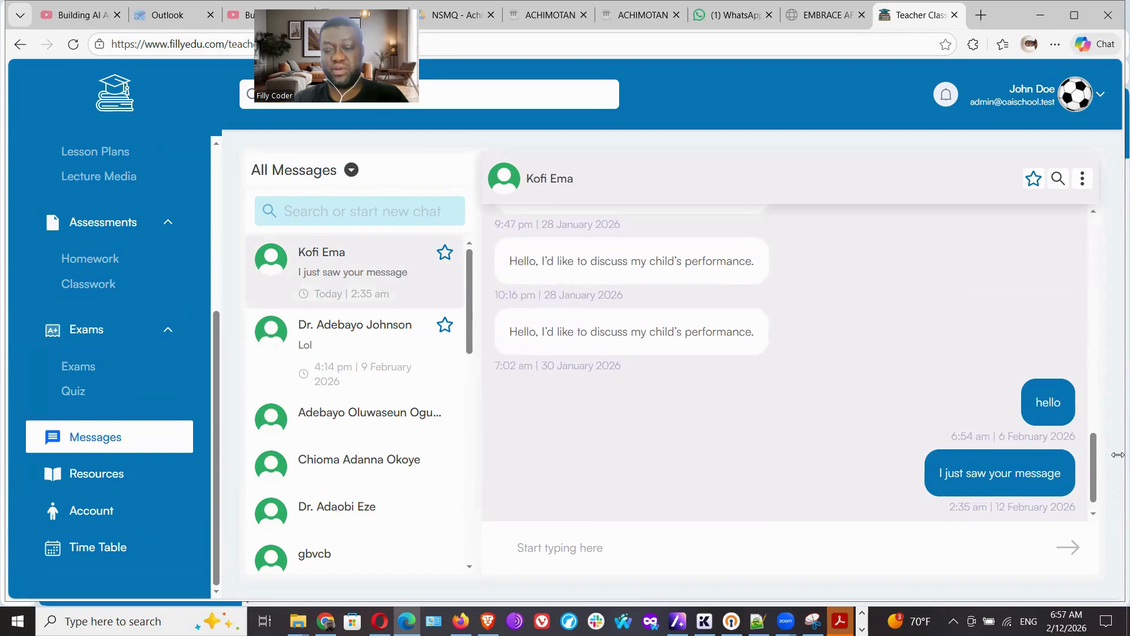
scroll(1094, 471, up, 3)
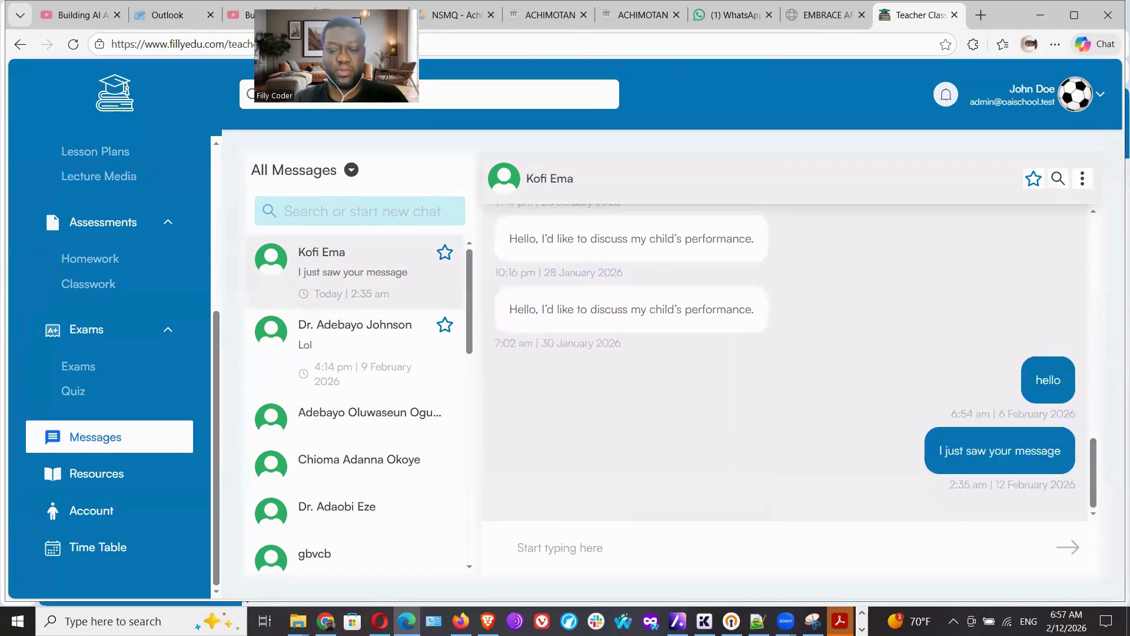
text(G)
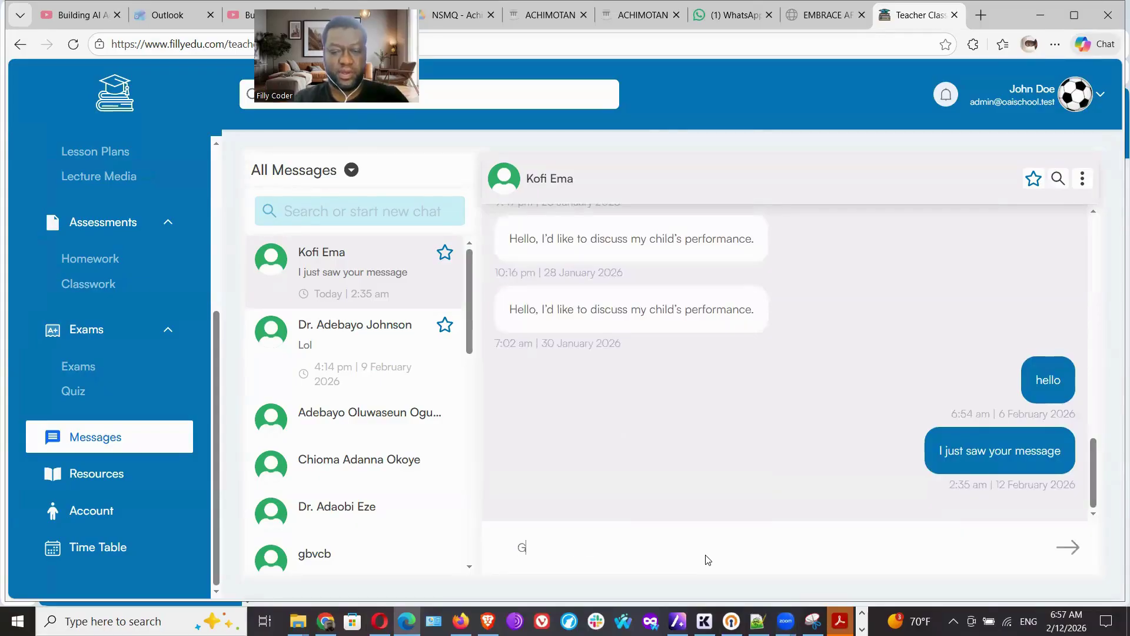
text(ot your last )
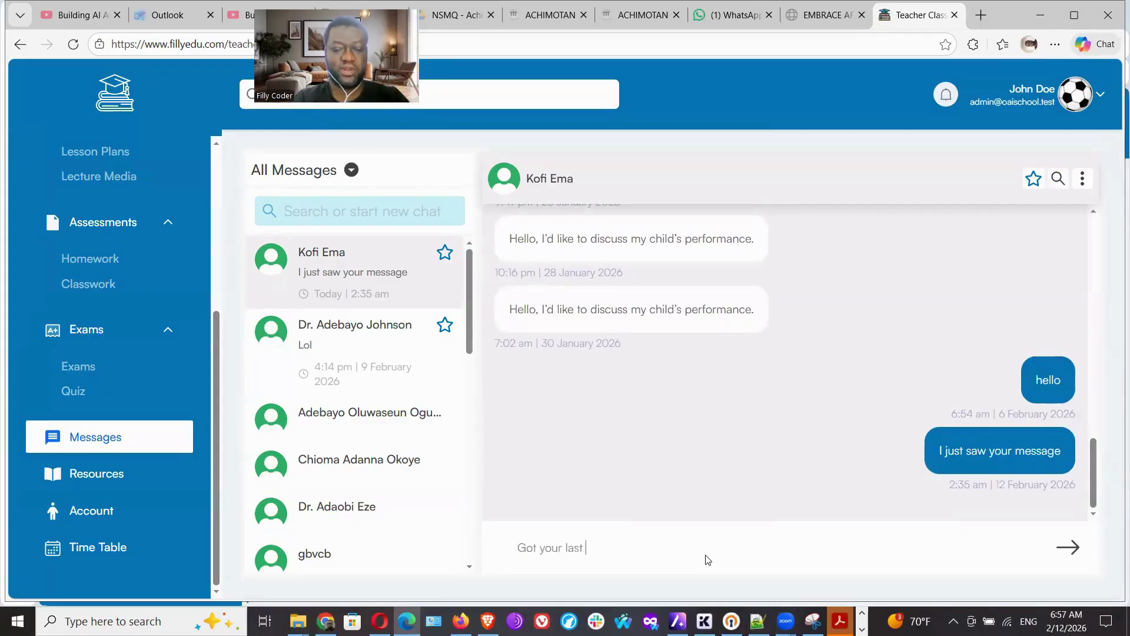
text(message)
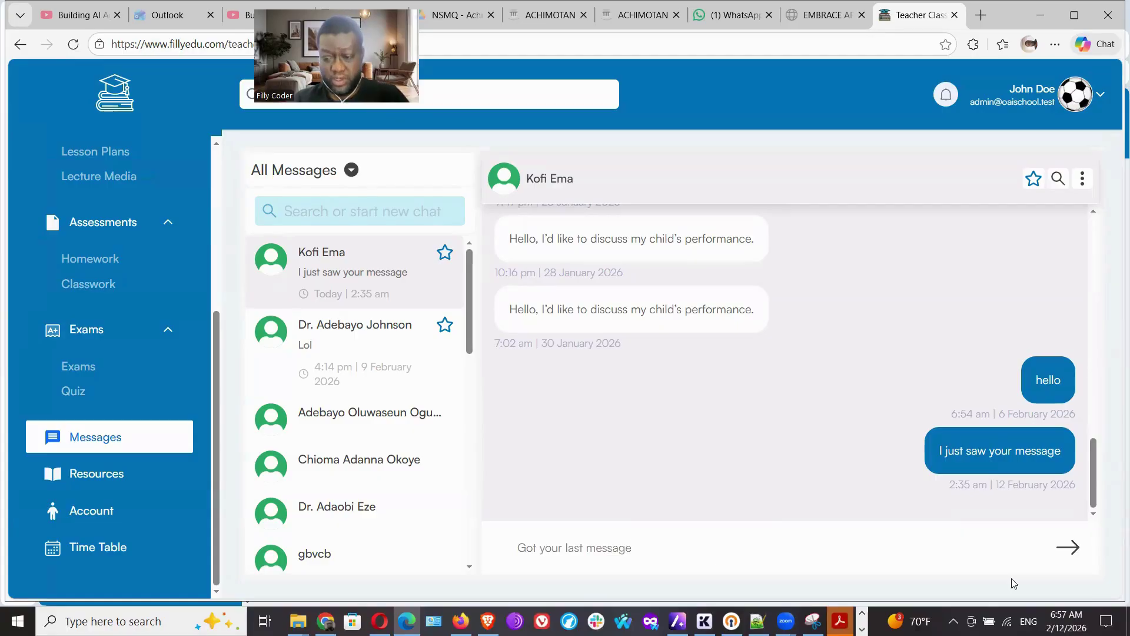
click(1081, 543)
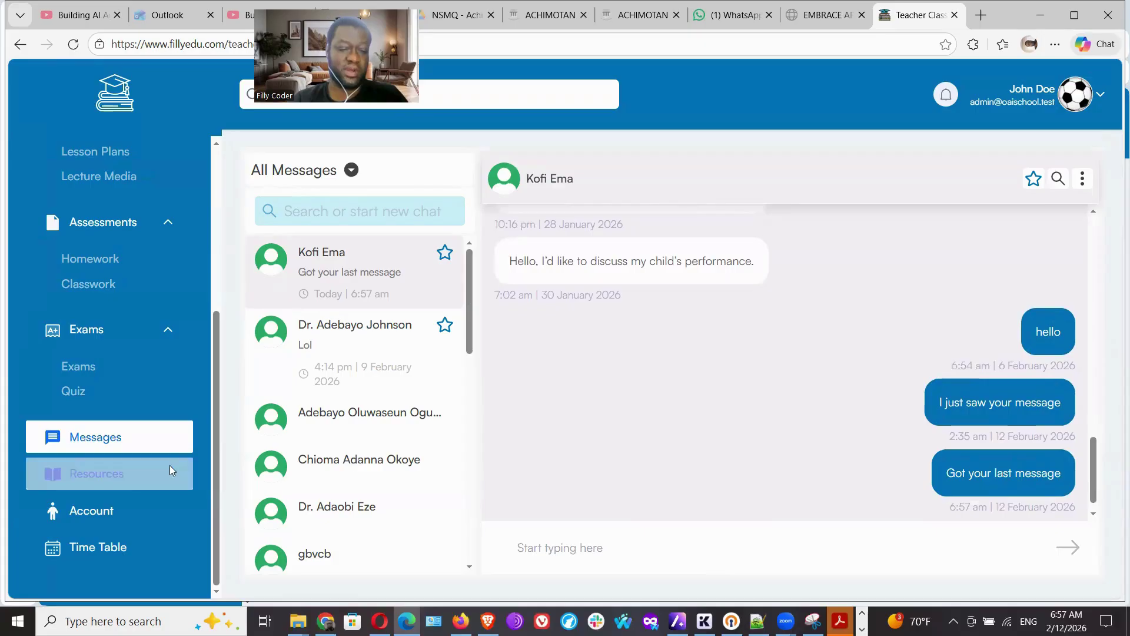
Open the teacher's resources page and filter the resources to class SSS1 and subject Chemistry.
click(106, 481)
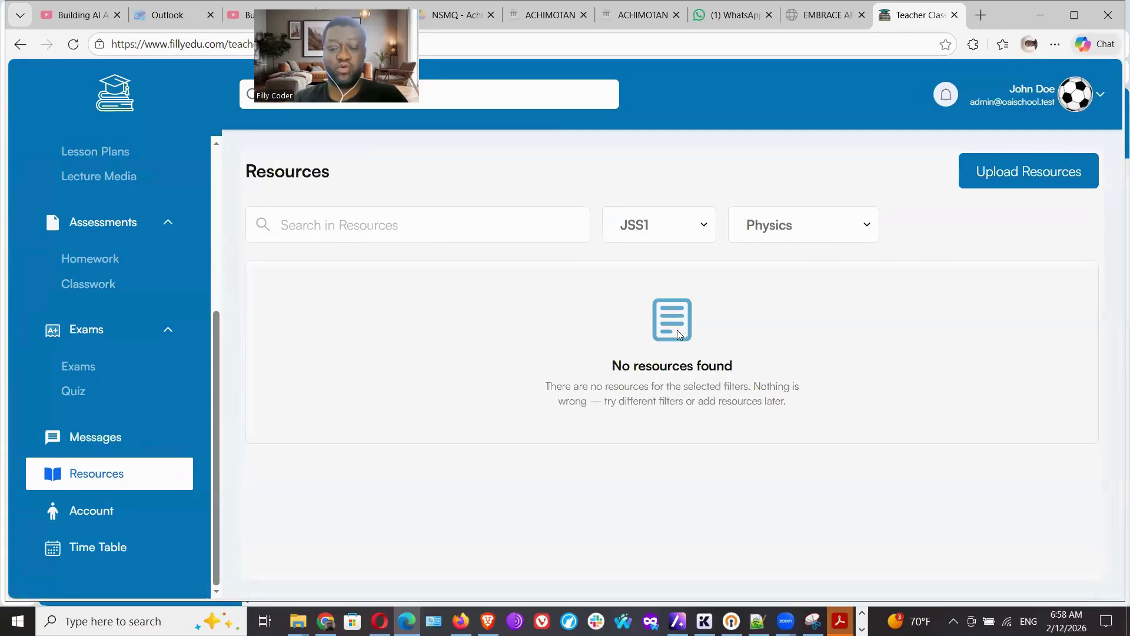
click(559, 232)
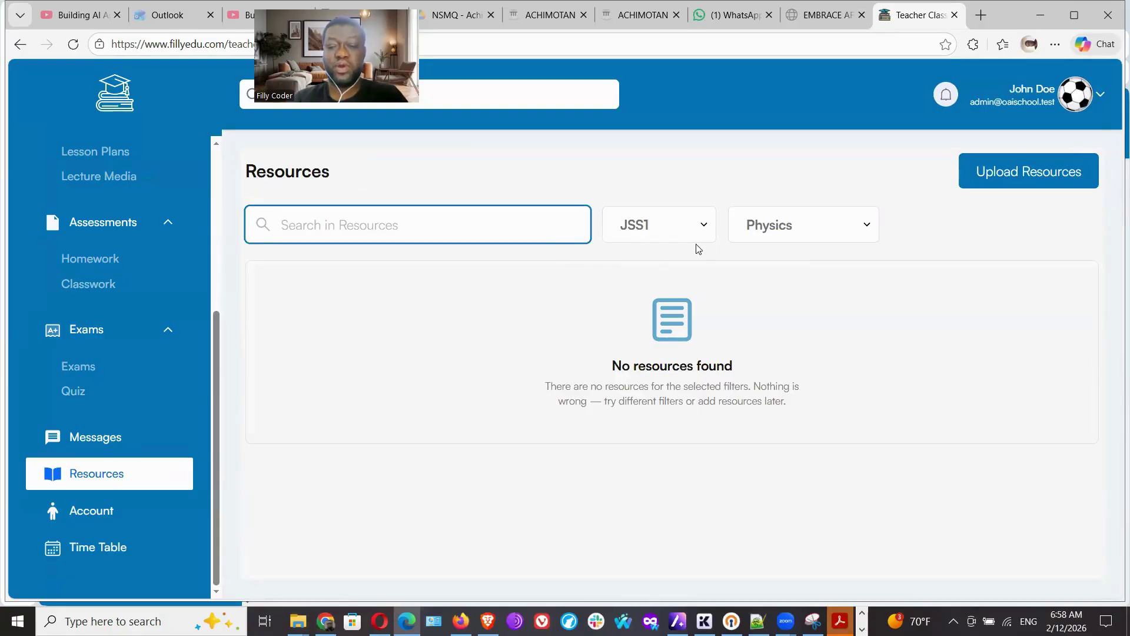
click(698, 229)
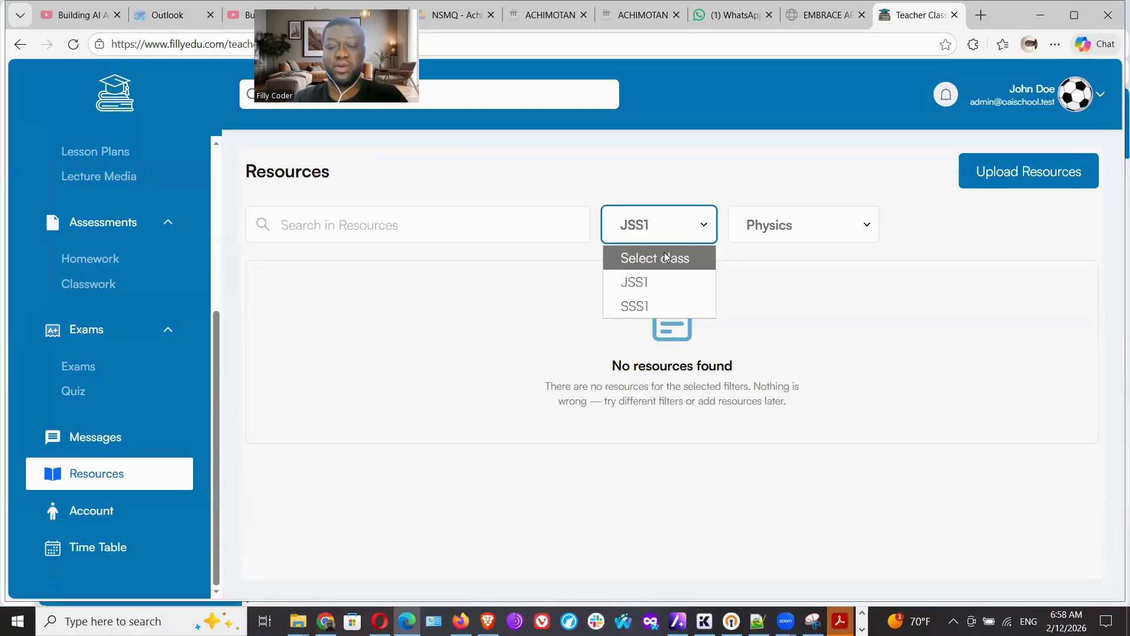
click(654, 304)
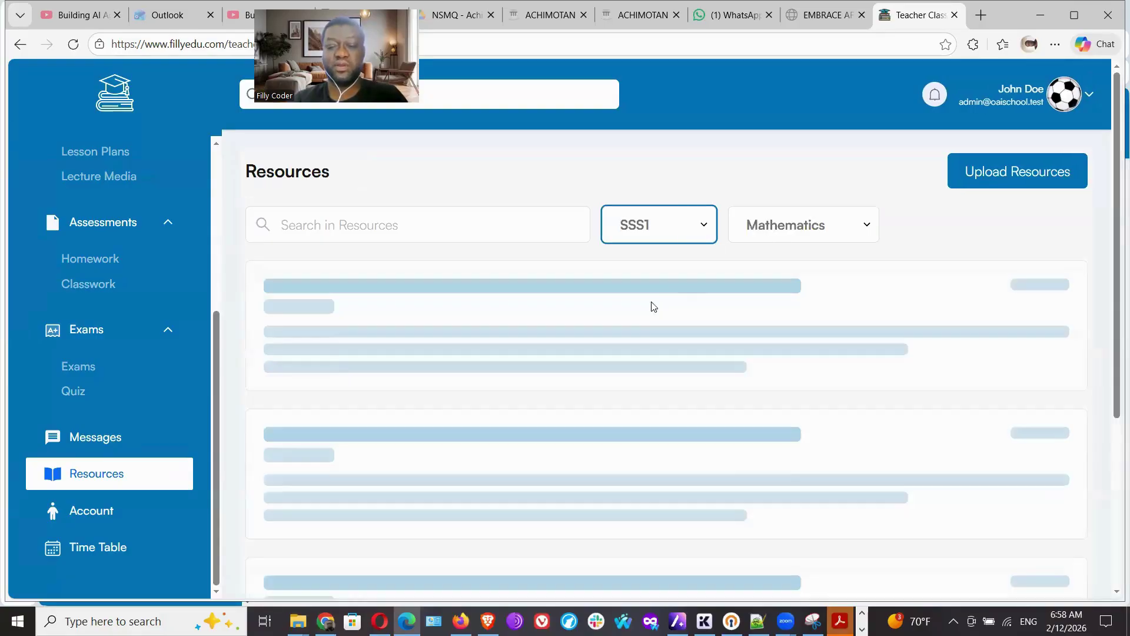
click(866, 228)
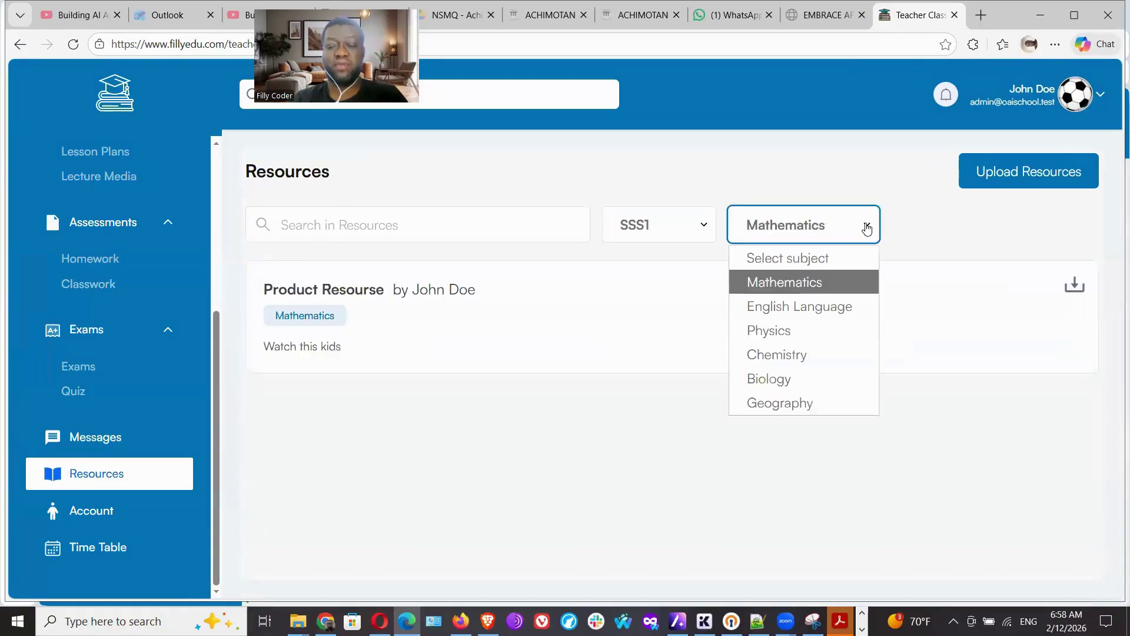
click(803, 354)
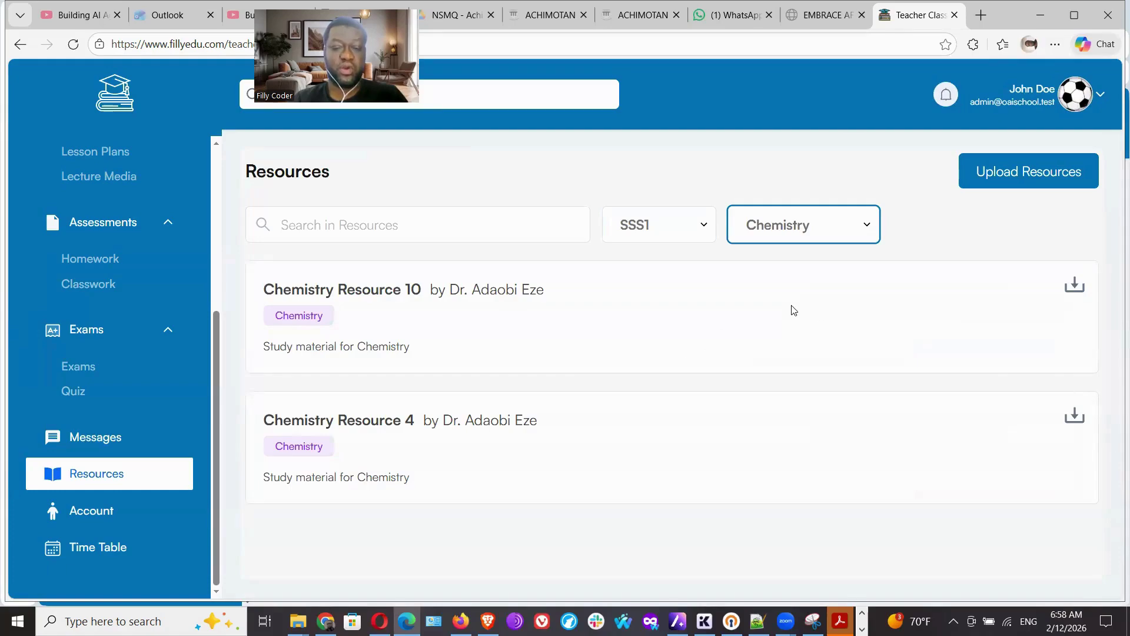
Start a new resource upload and attach the file Structure_of_the_Atom_SHS_Chemistry_Tutorial.pdf from Downloads.
click(1016, 179)
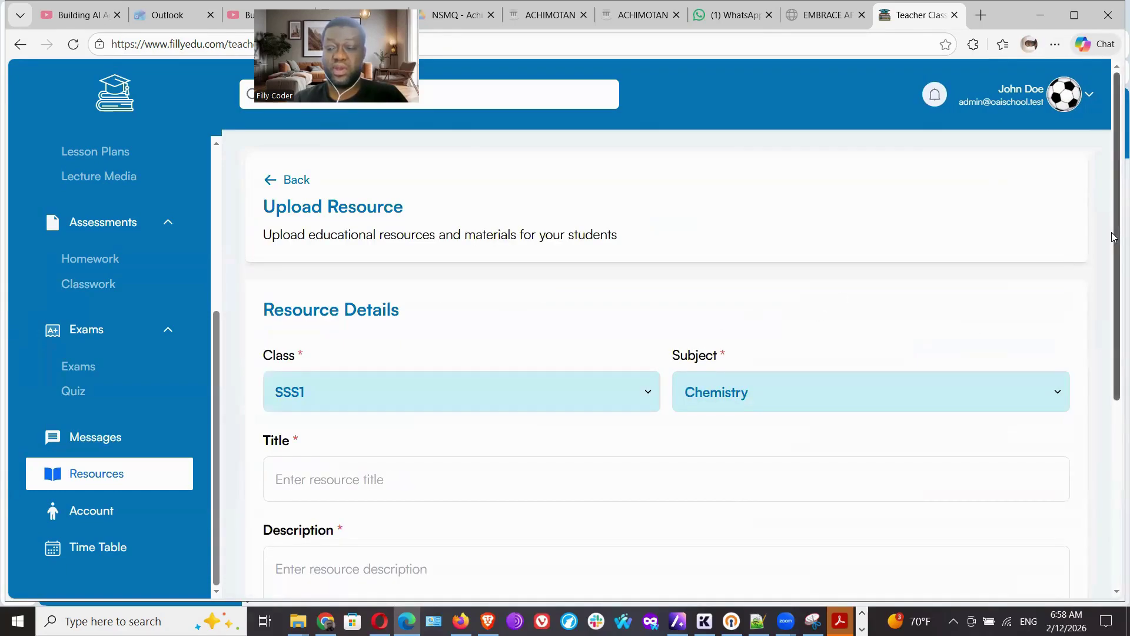
drag(1114, 235, 1100, 493)
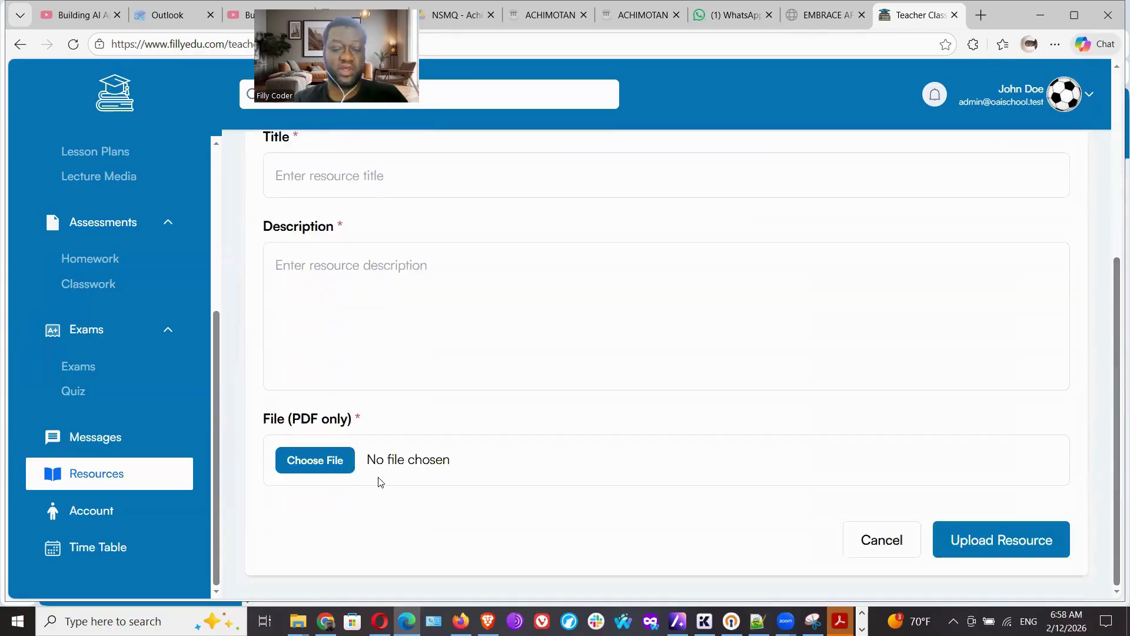
click(308, 461)
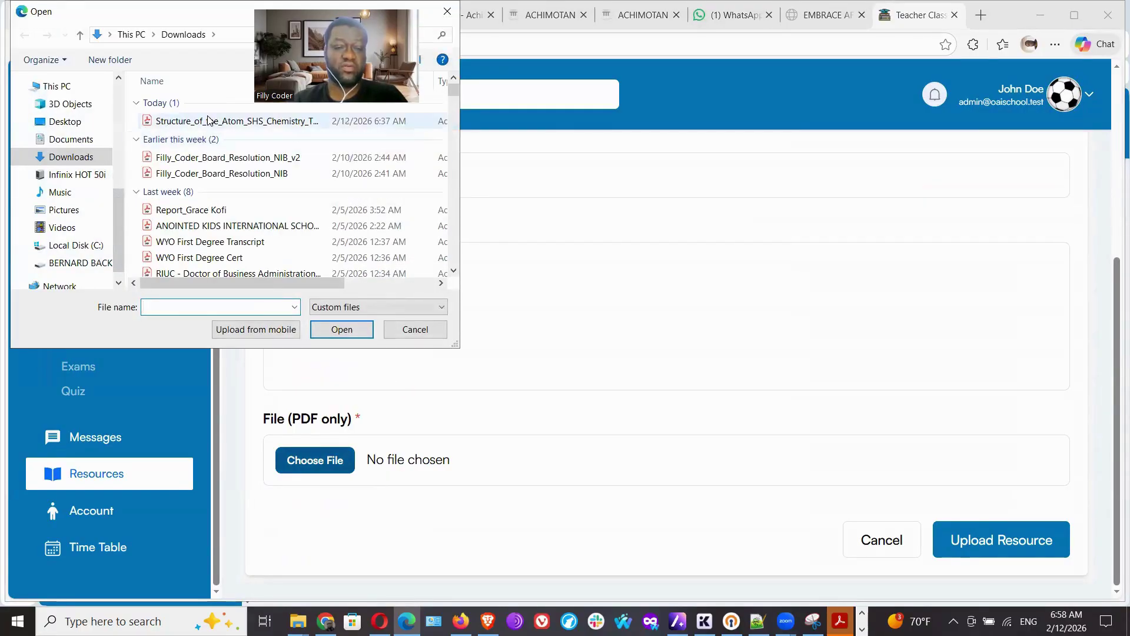
double_click(208, 120)
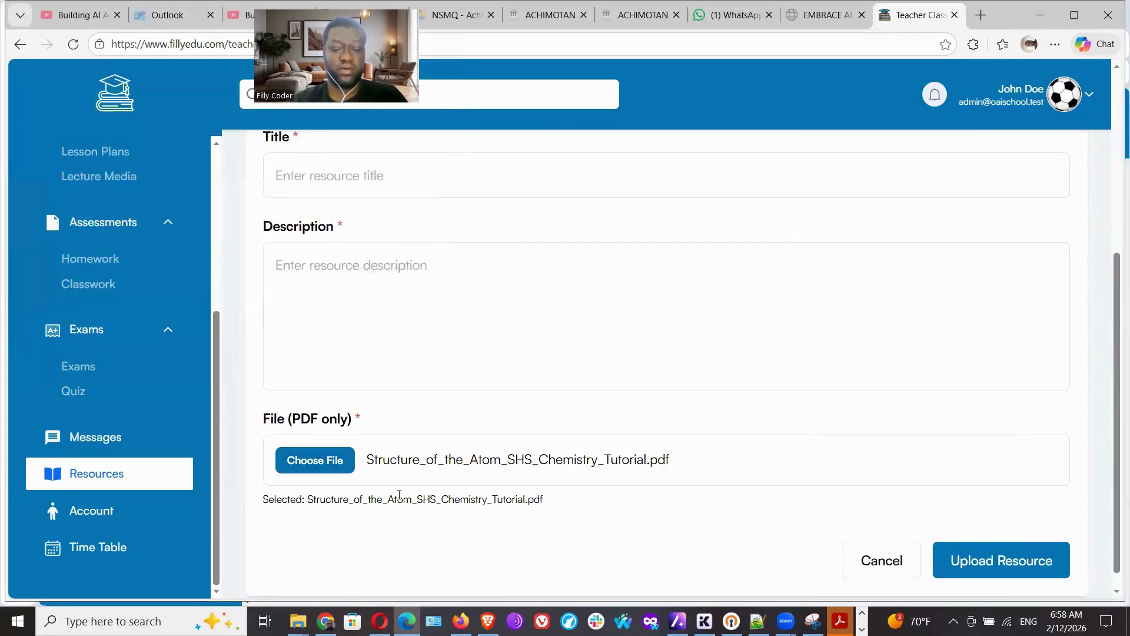
Enter "Tutorial on the structure of the atom" as the resource's description.
click(339, 305)
text(Tutori)
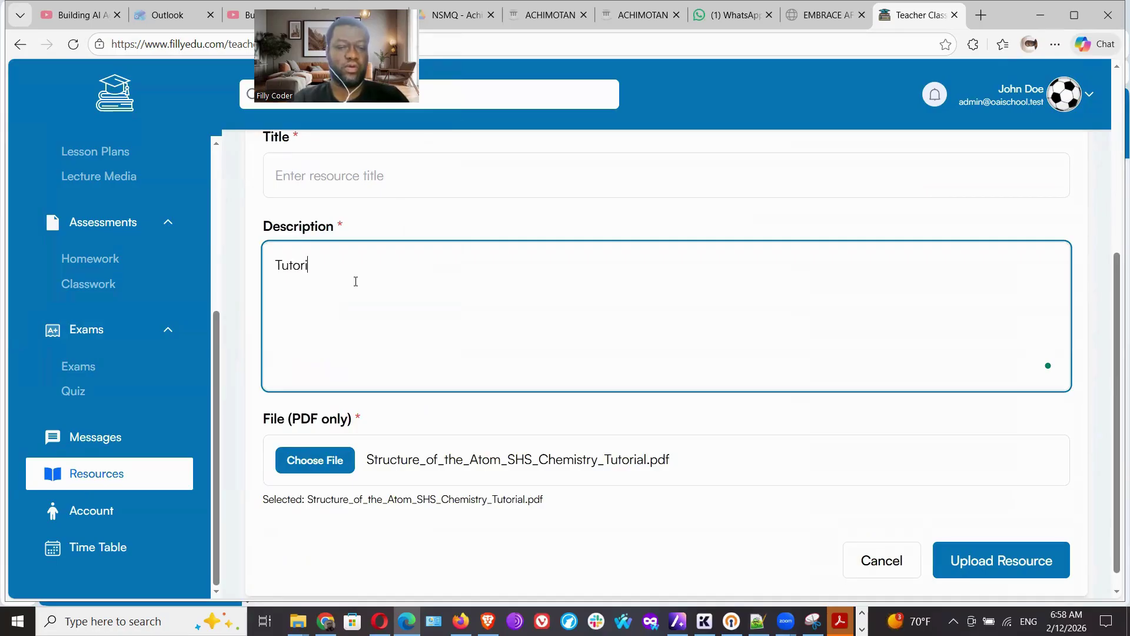
text(al on the)
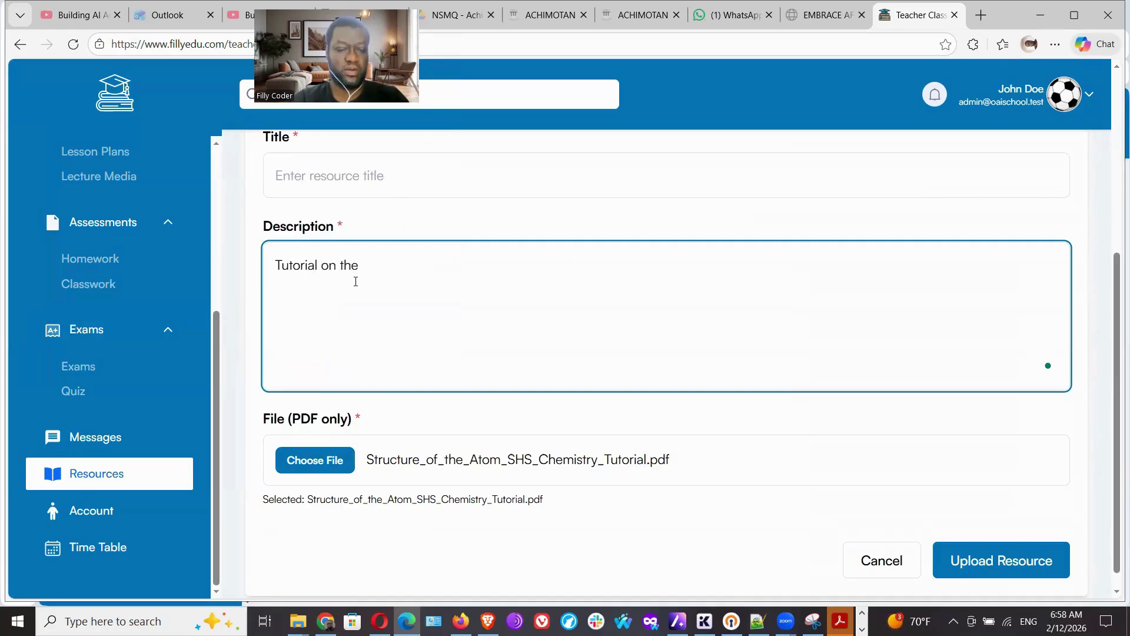
text( structure of th)
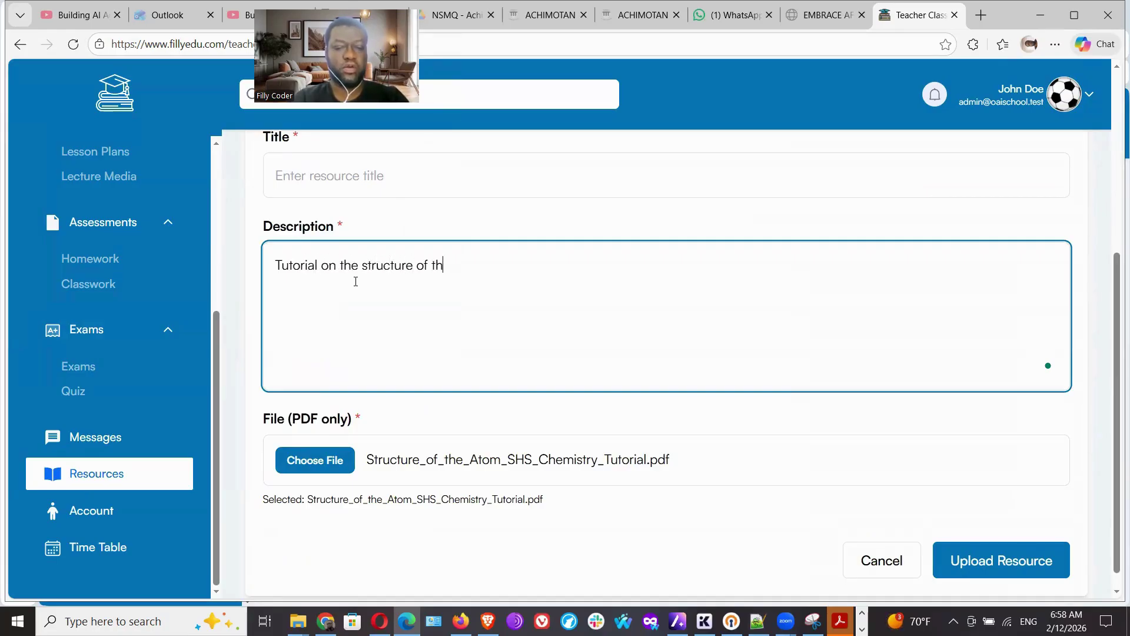
text(e atom)
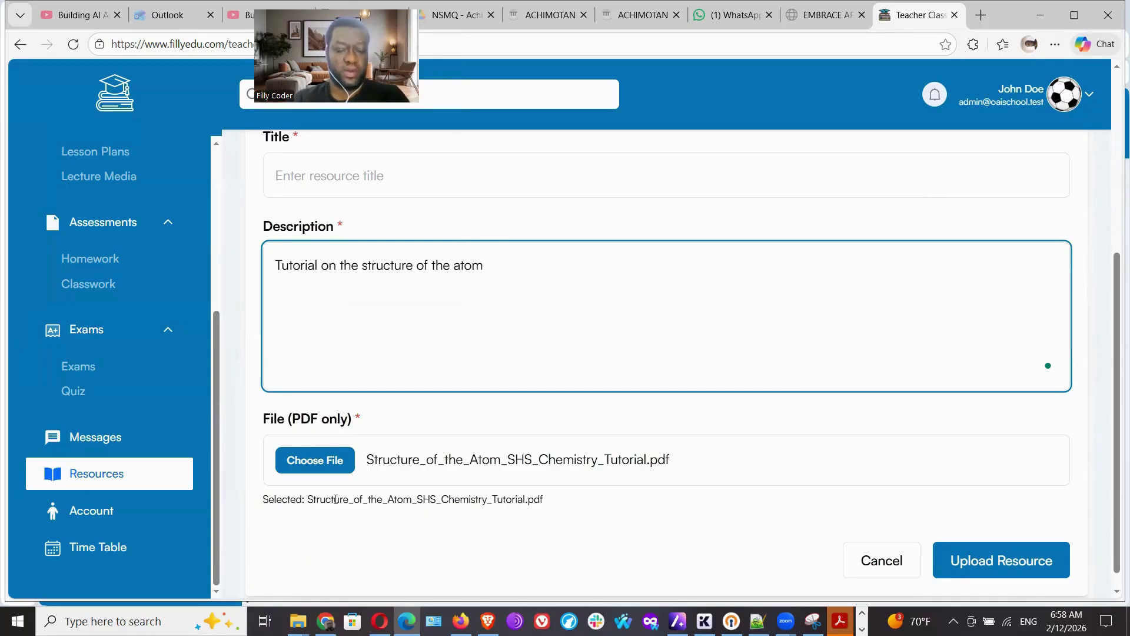
Copy the heading "Chemistry Tutorial: Structure of the Atom" from ChatGPT in Chrome and paste it as the resource title in Edge.
click(326, 621)
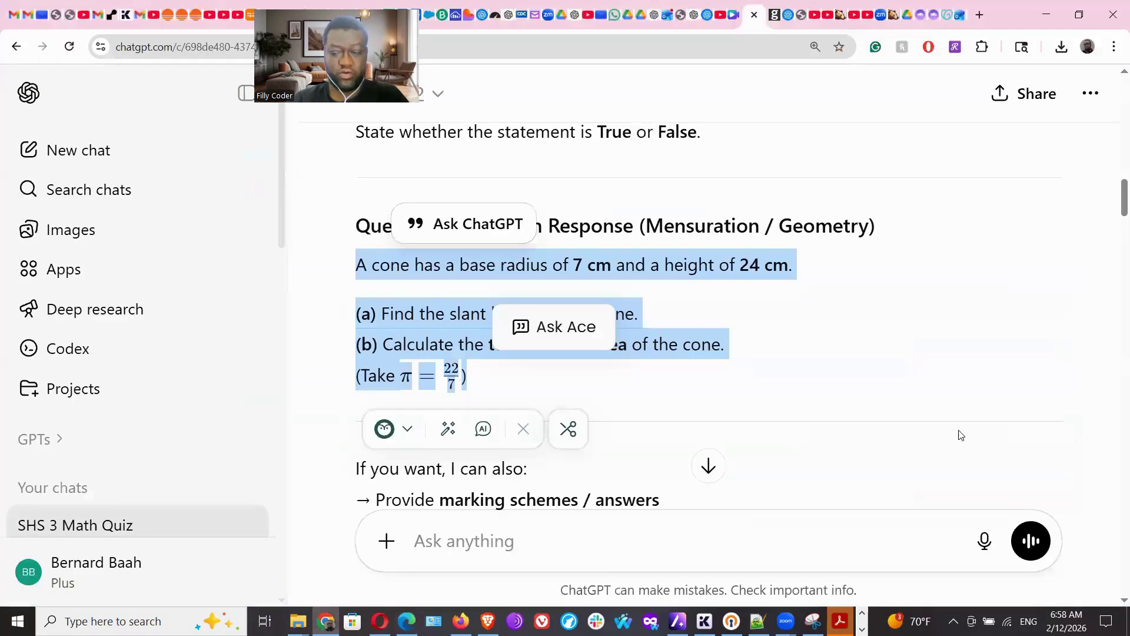
drag(1115, 212, 1113, 274)
drag(856, 300, 352, 299)
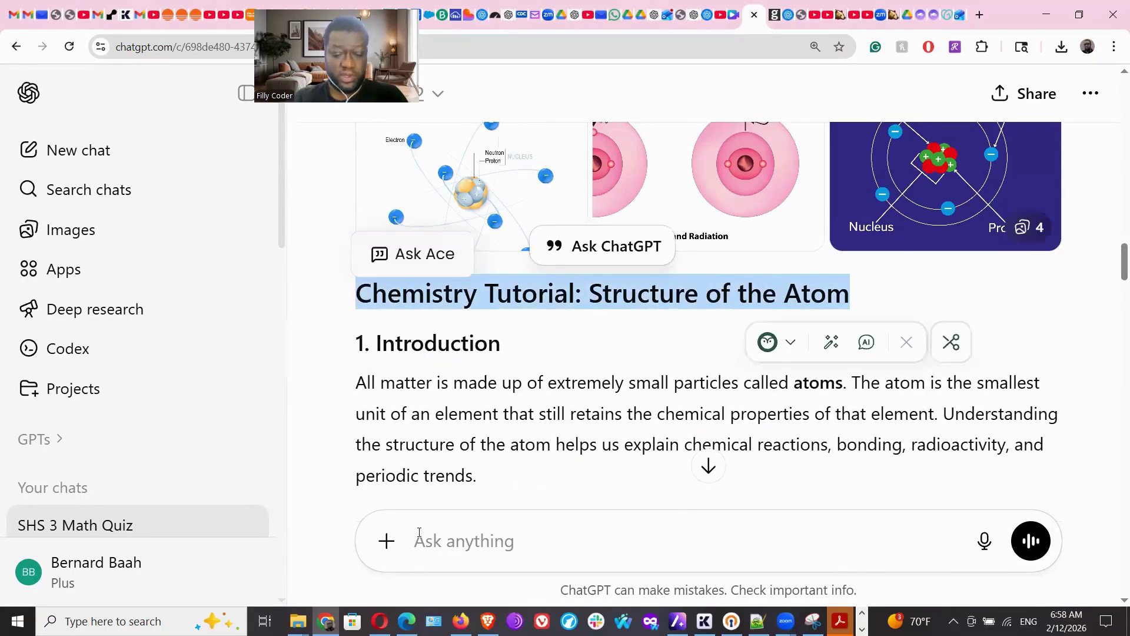
click(407, 619)
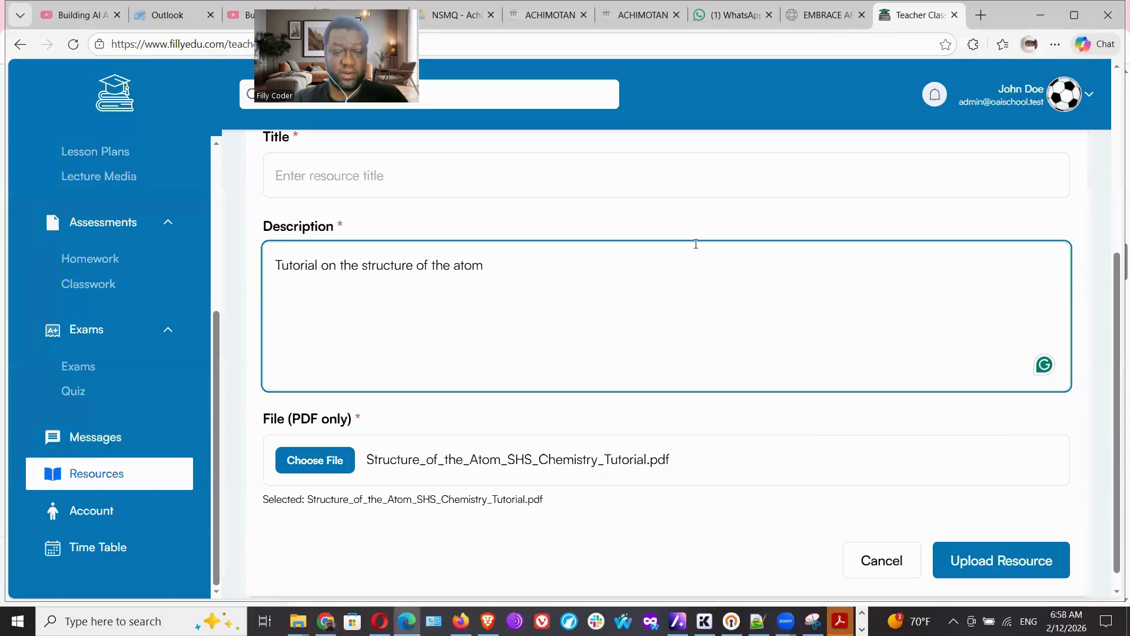
scroll(1117, 295, up, 3)
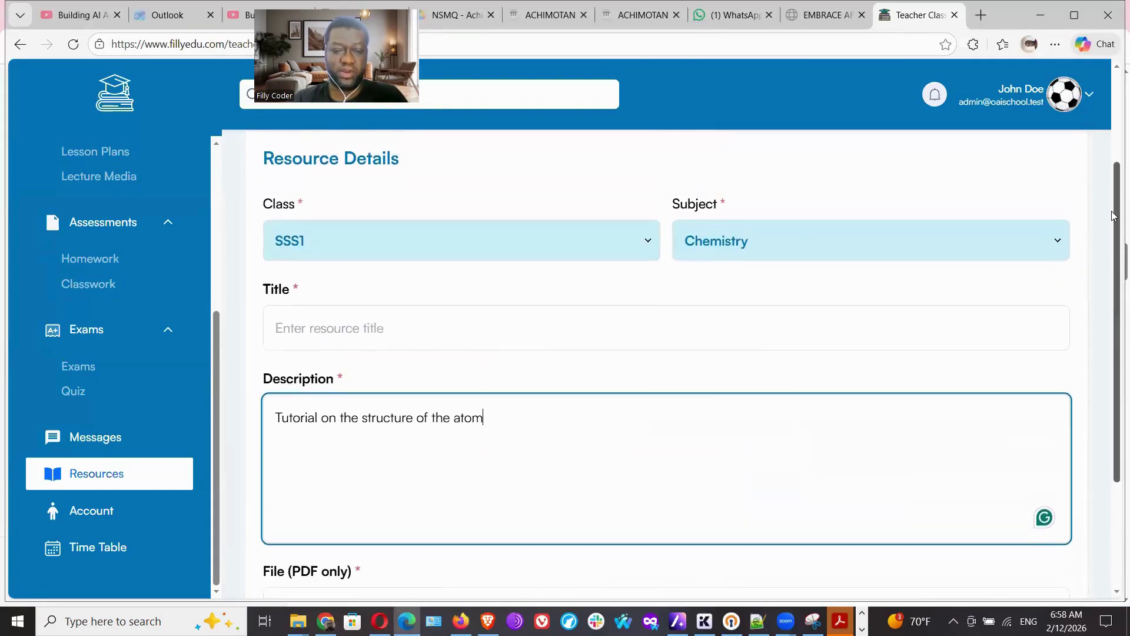
click(376, 329)
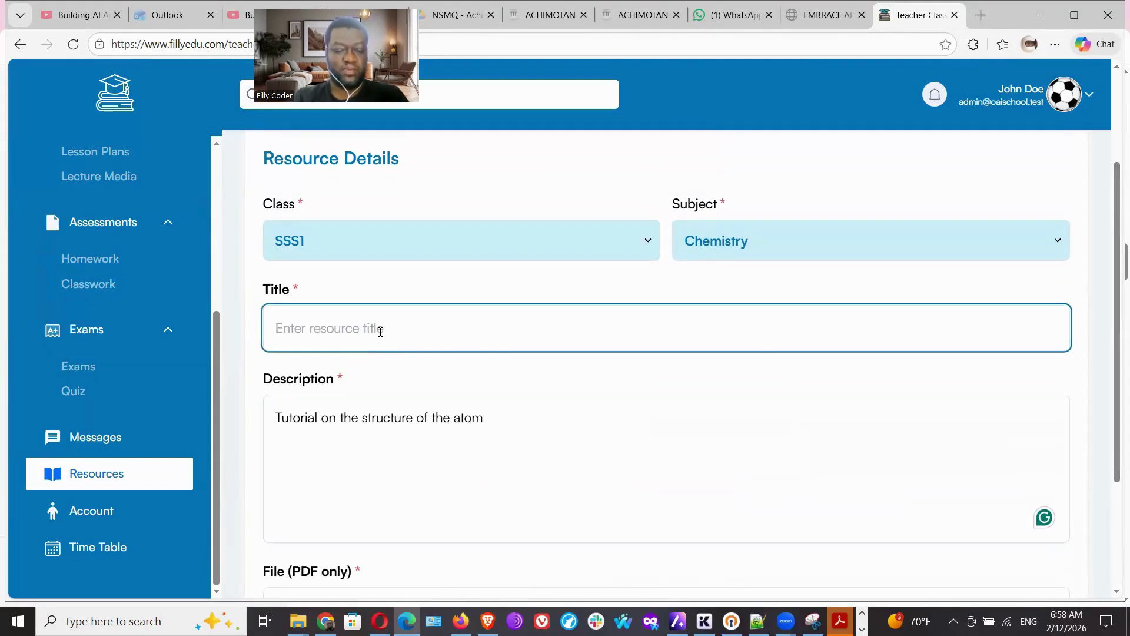
text(Chemistry Tutorial: Structure of the Atom)
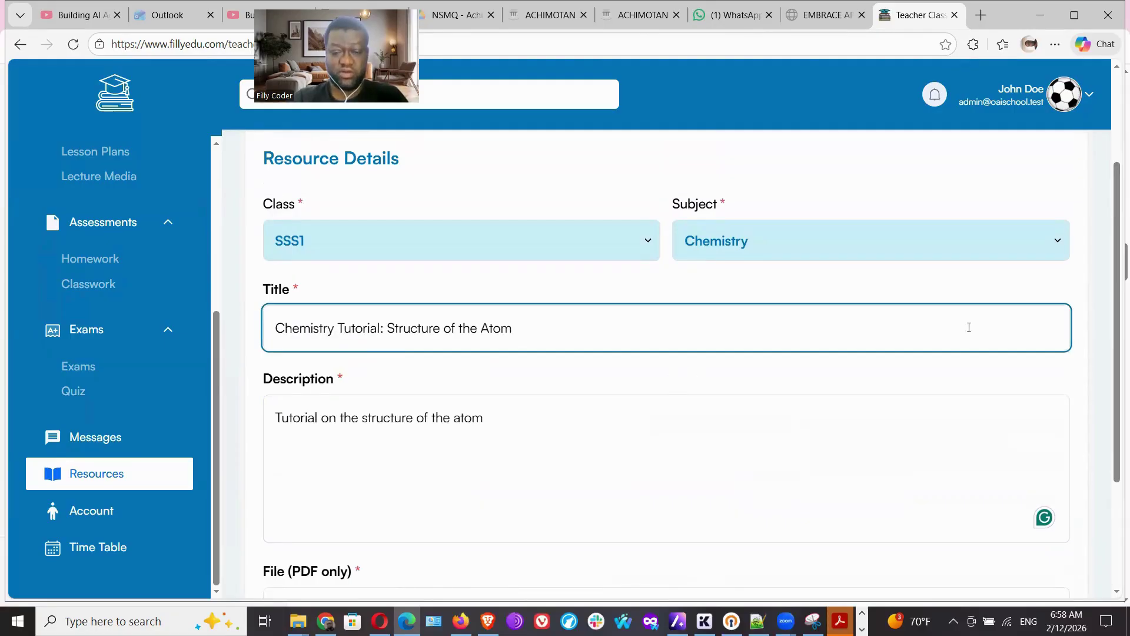
Review the completed resource form, upload the resource and dismiss the confirmation message.
click(700, 447)
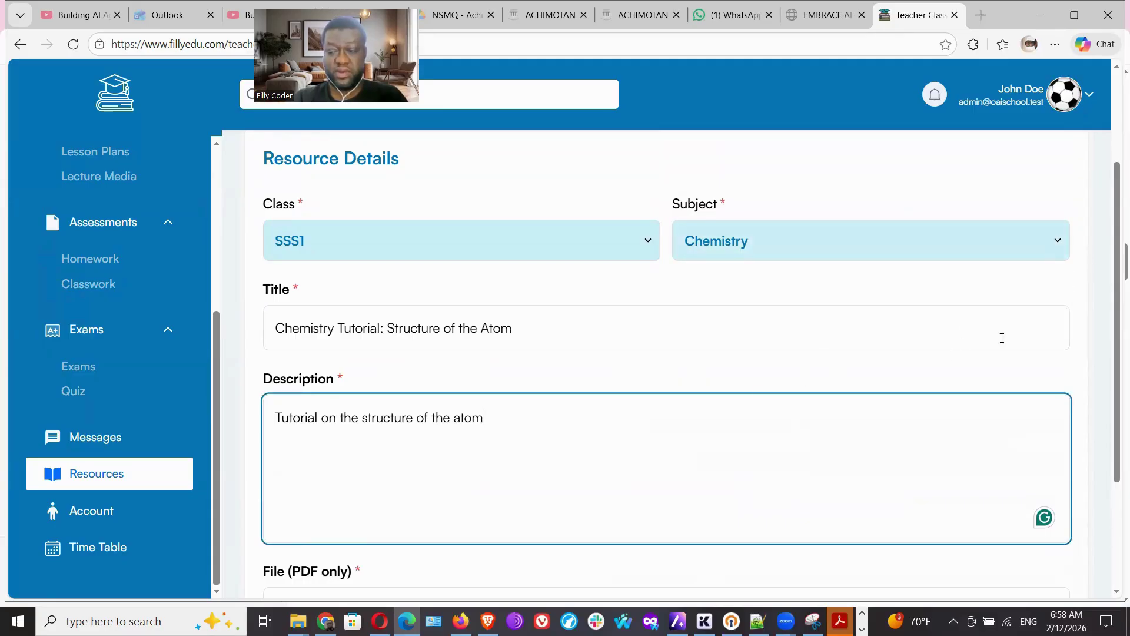
drag(1114, 332, 1115, 431)
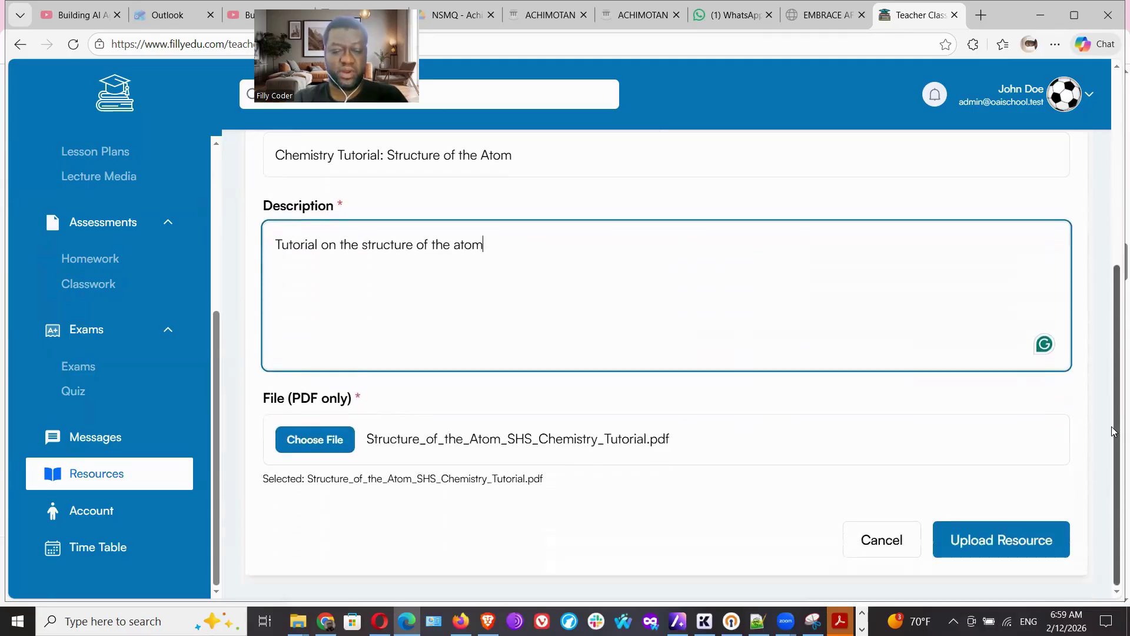
scroll(1103, 214, up, 3)
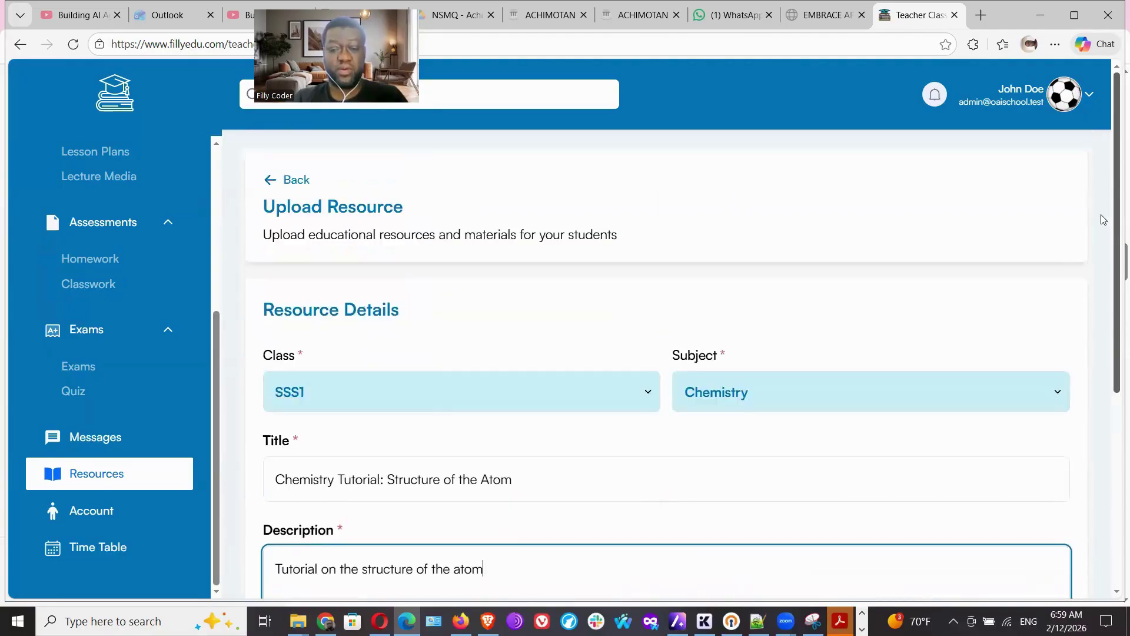
scroll(1060, 412, down, 7)
click(1027, 542)
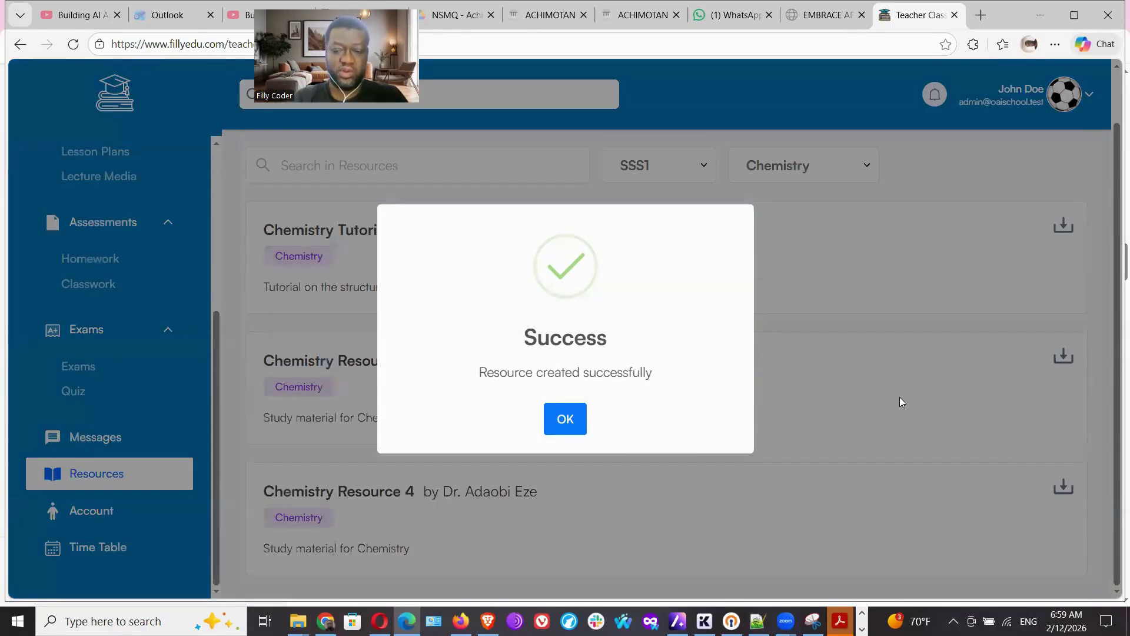
click(575, 418)
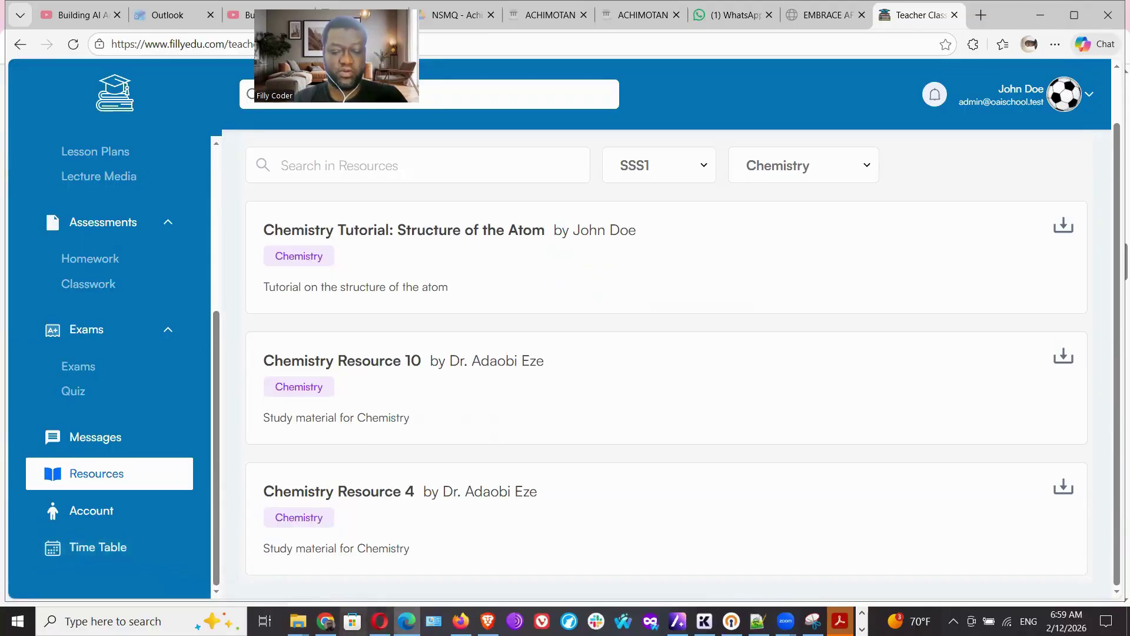
Switch to the student portal in Opera and check the "Chemistry Tutorial: Structure of the Atom" entry and its description in the resources.
click(380, 621)
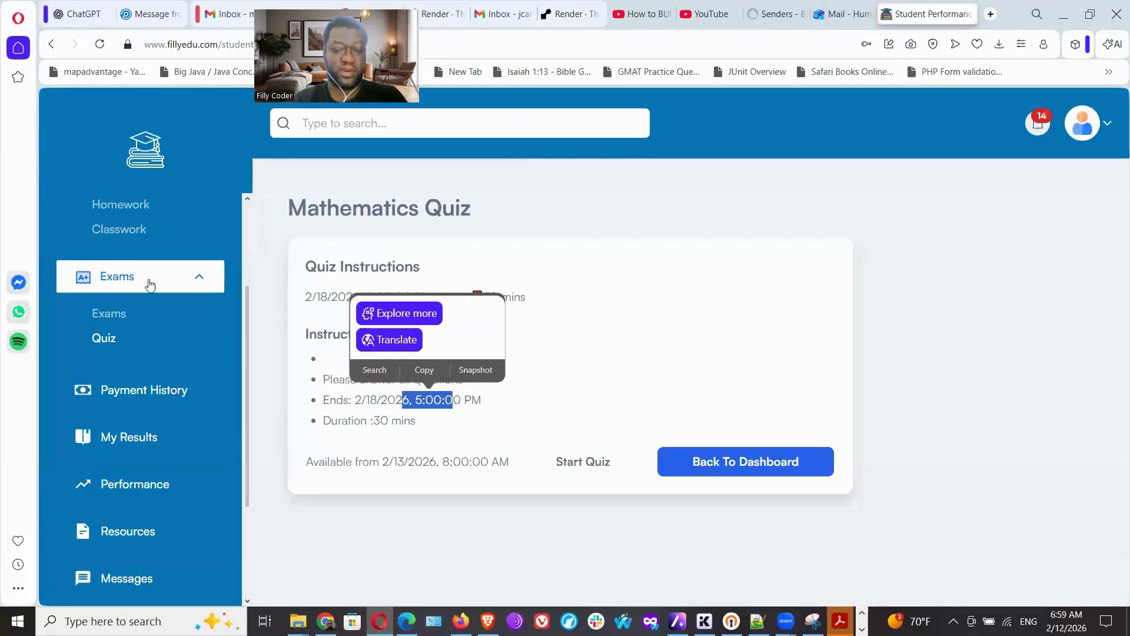
click(114, 210)
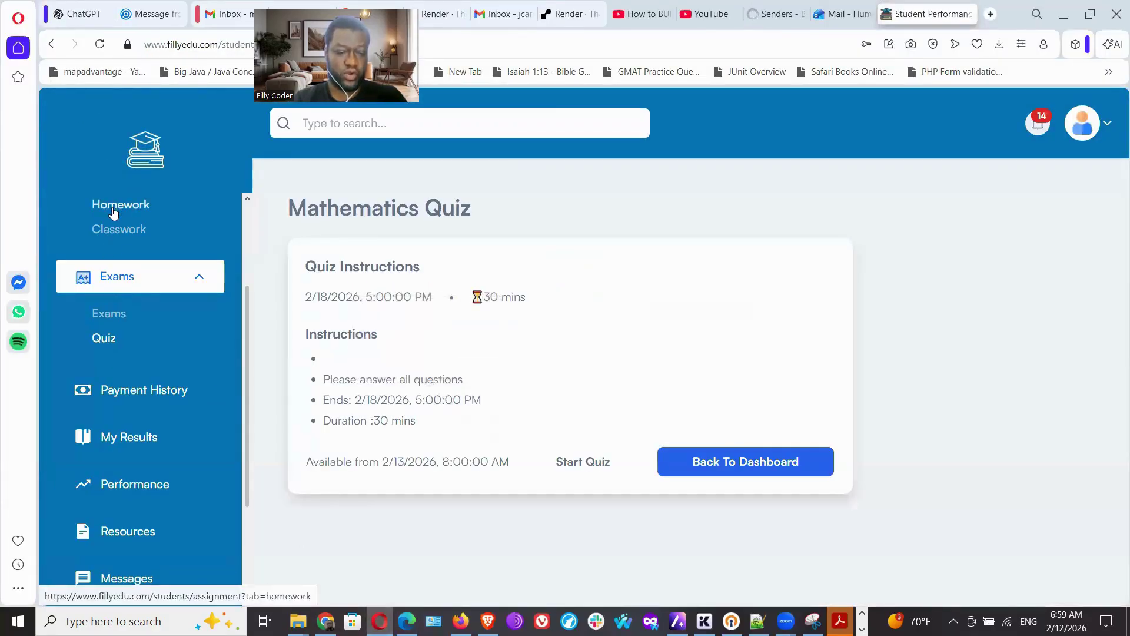
click(124, 538)
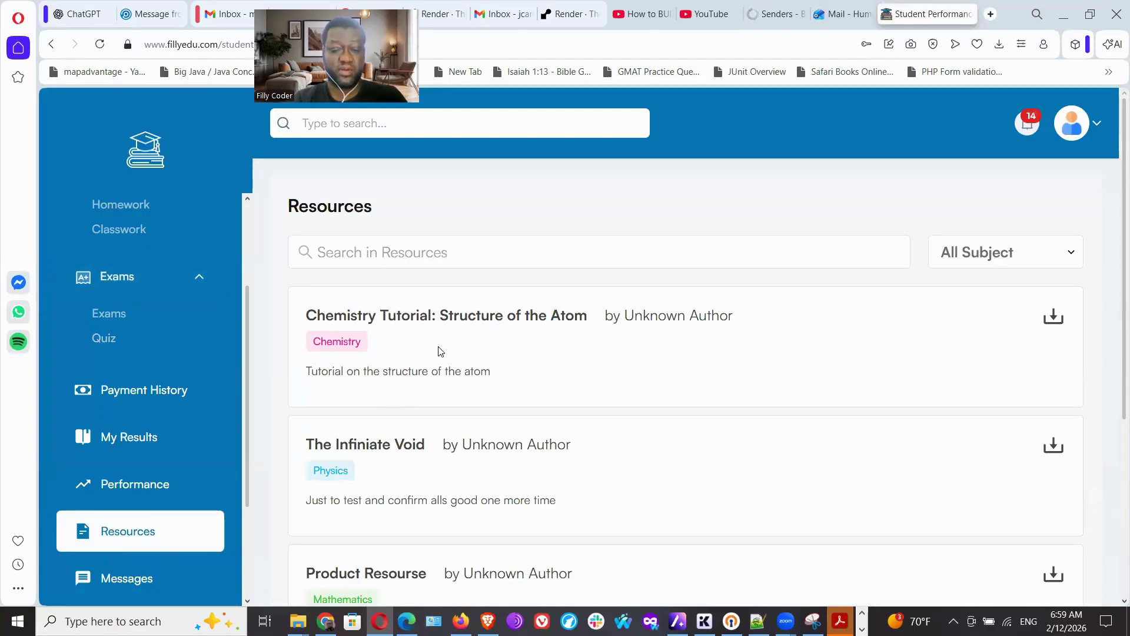
drag(373, 371, 481, 372)
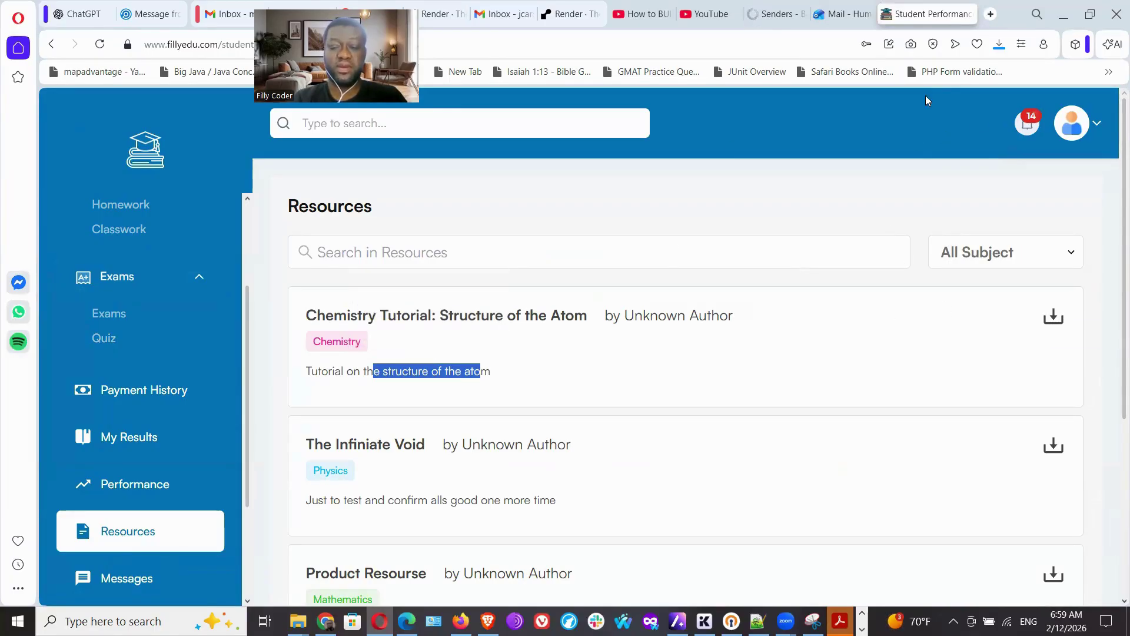
Switch to the teacher portal in Edge and upload "Performance Screen 1" from the Pictures folder as the teacher's account photo.
click(406, 619)
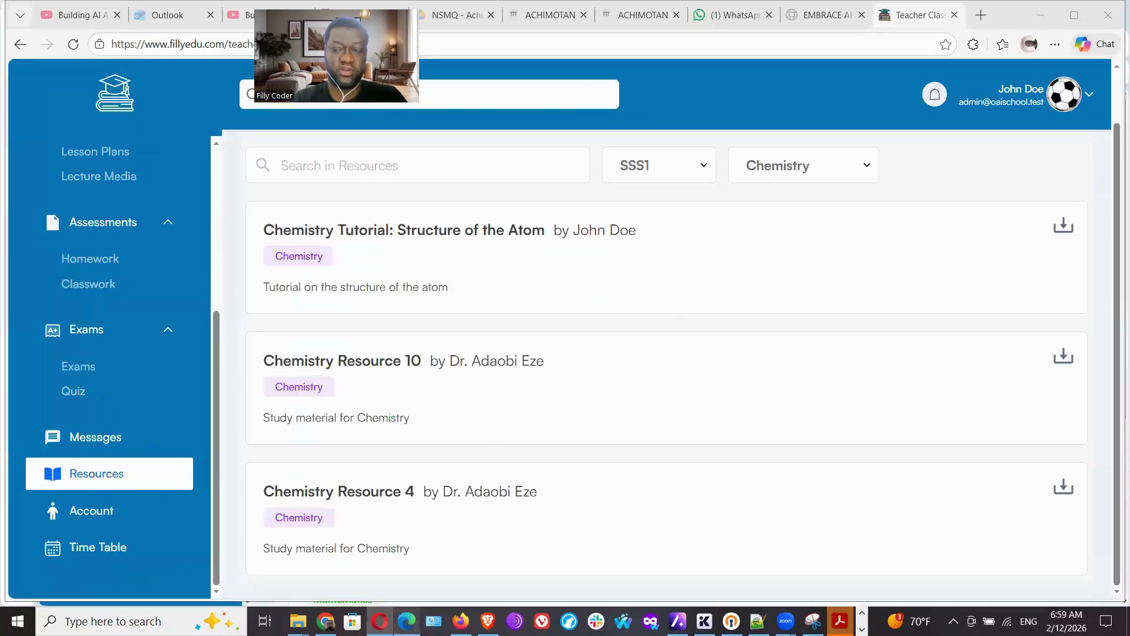
click(84, 513)
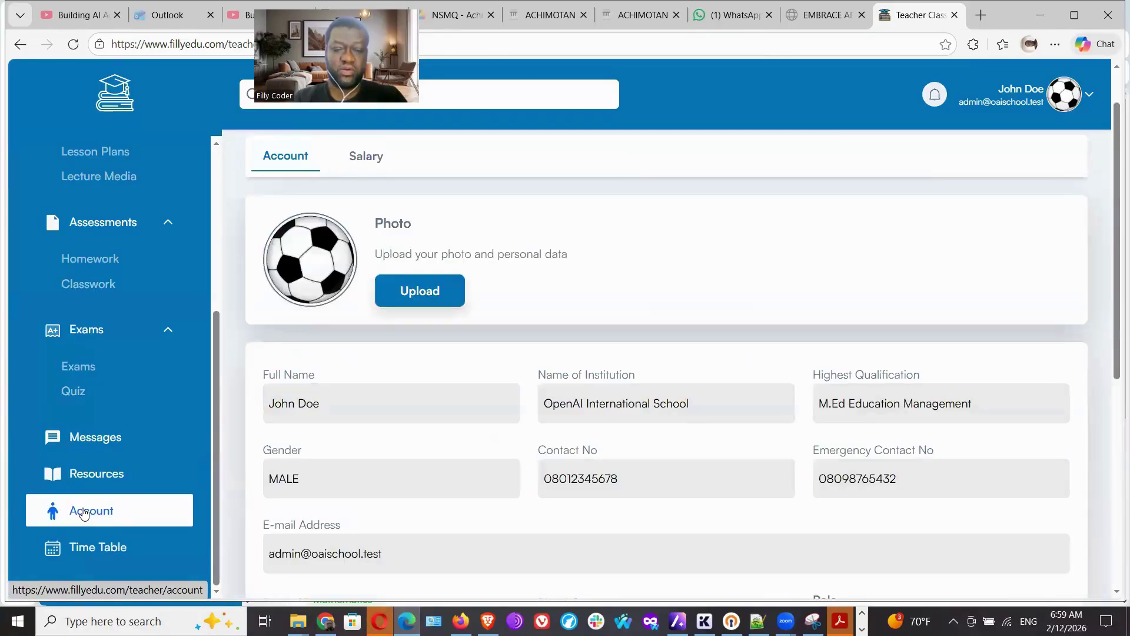
click(412, 296)
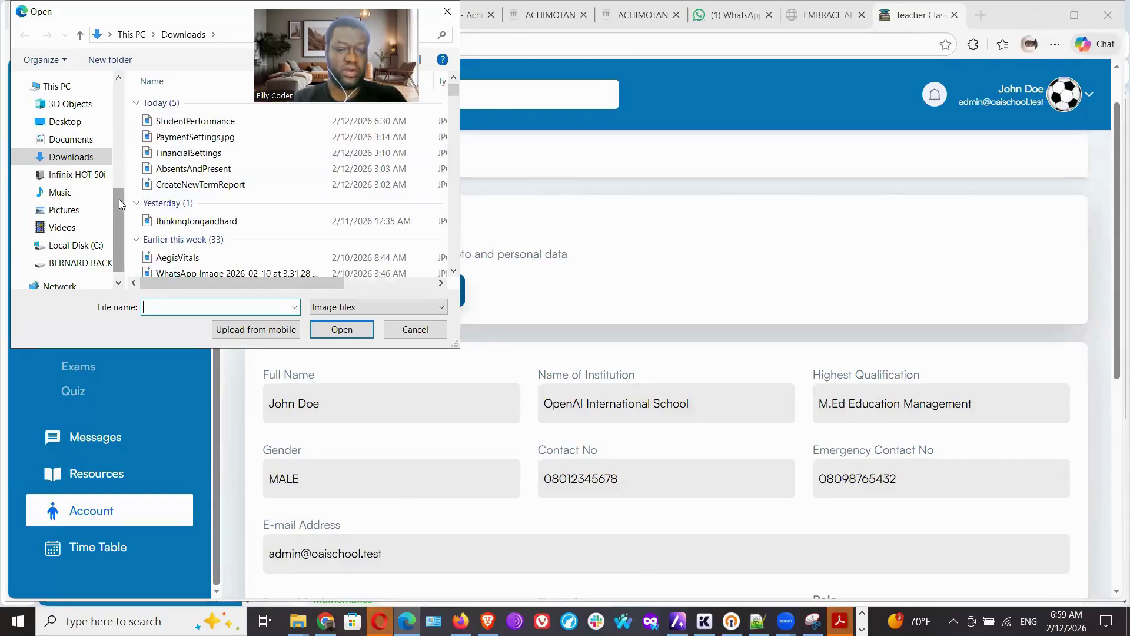
drag(119, 200, 120, 142)
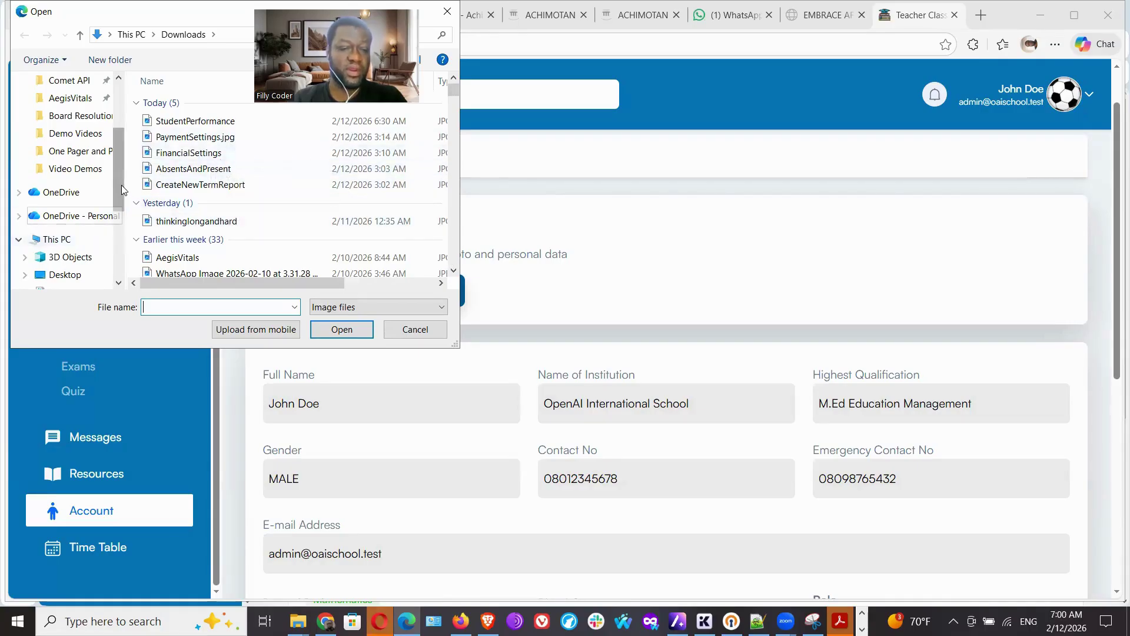
scroll(112, 218, down, 2)
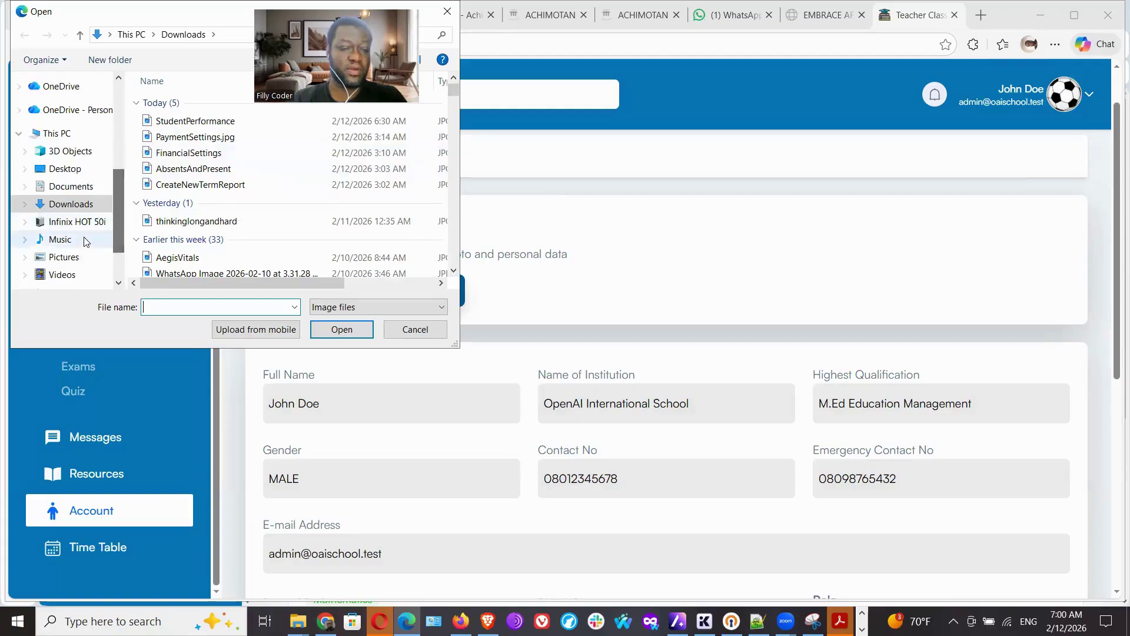
click(66, 257)
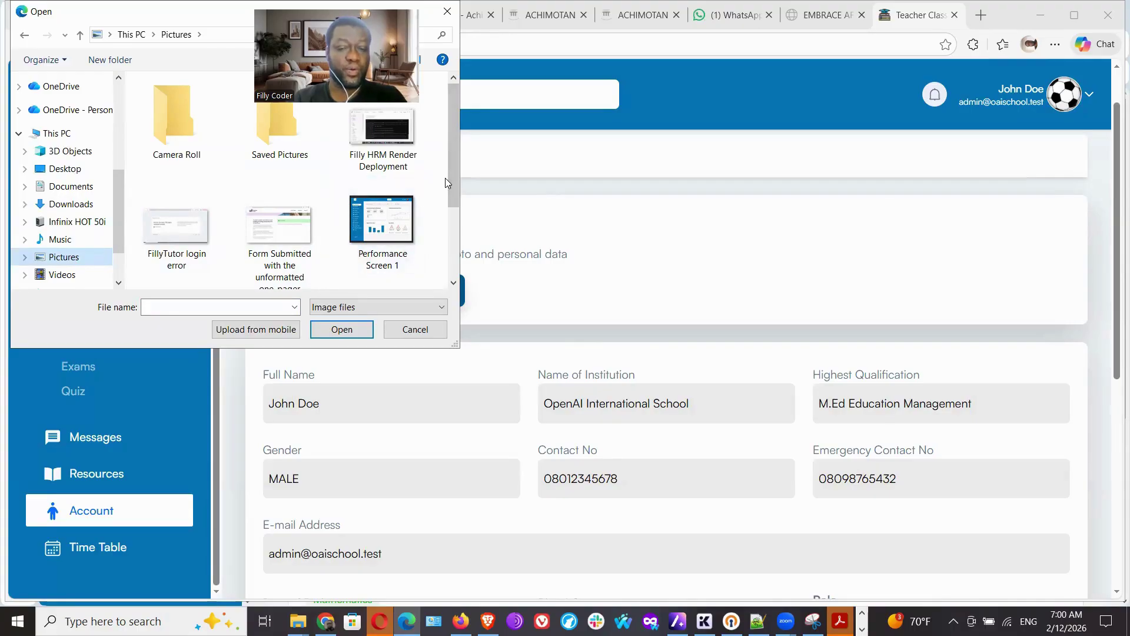
drag(454, 181, 457, 144)
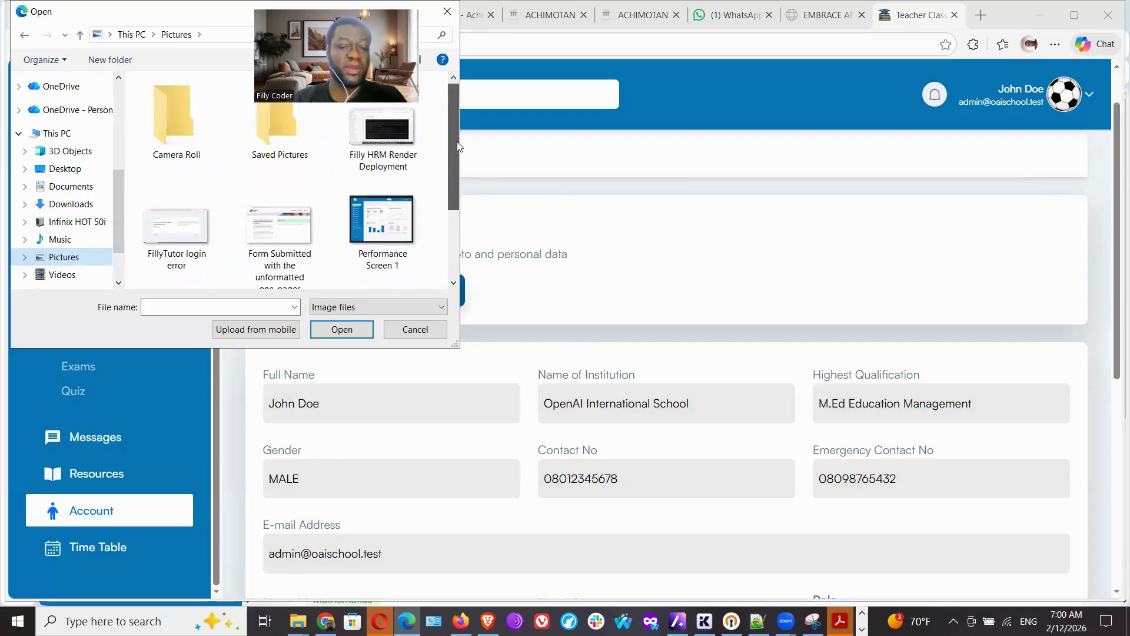
click(278, 135)
double_click(278, 138)
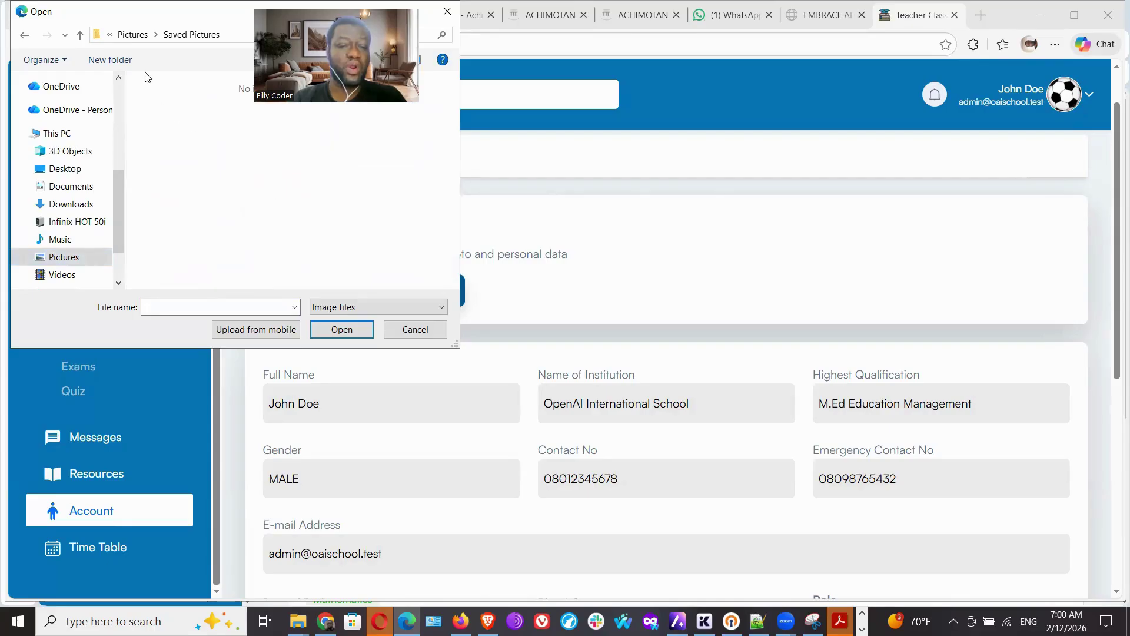
click(63, 256)
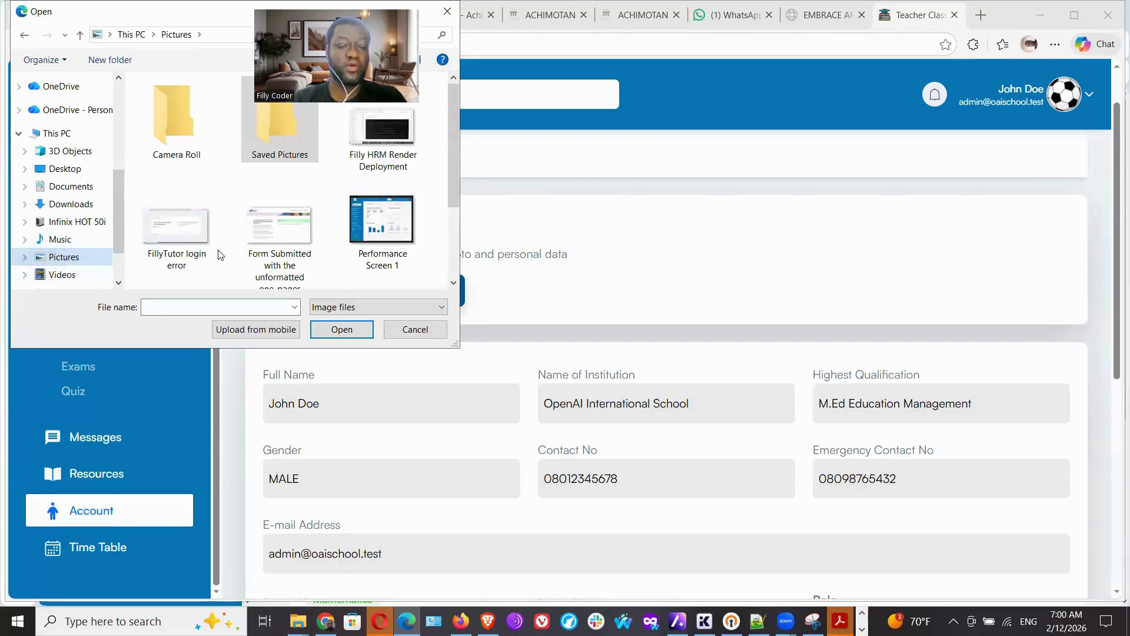
double_click(381, 222)
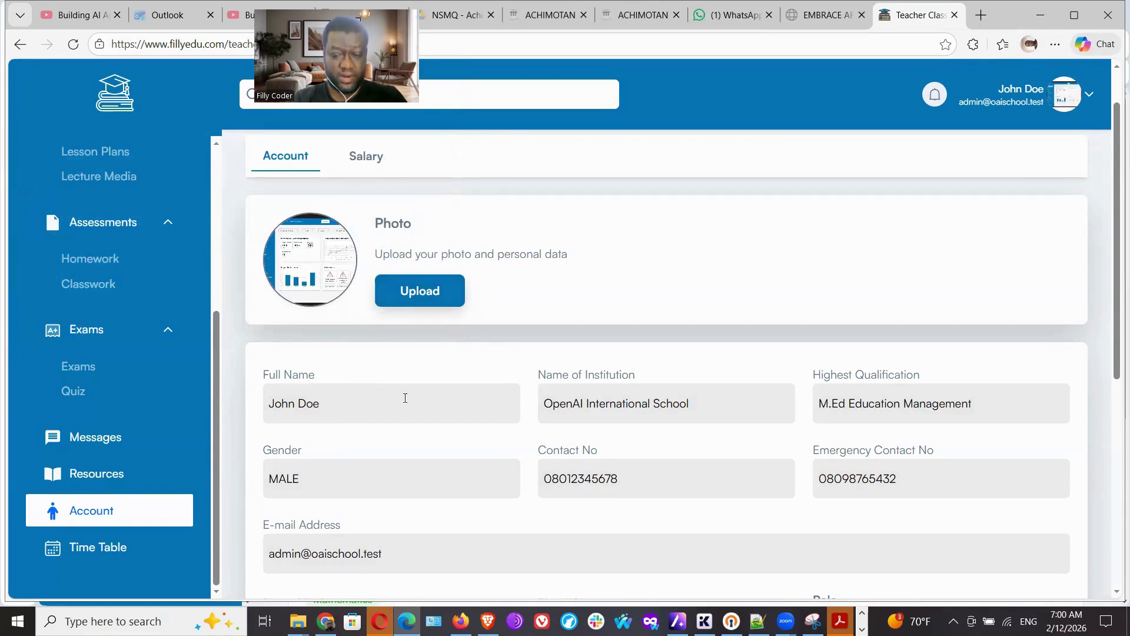
Replace the full name in the teacher's account details with a different full name and review the remaining fields.
drag(338, 408, 263, 398)
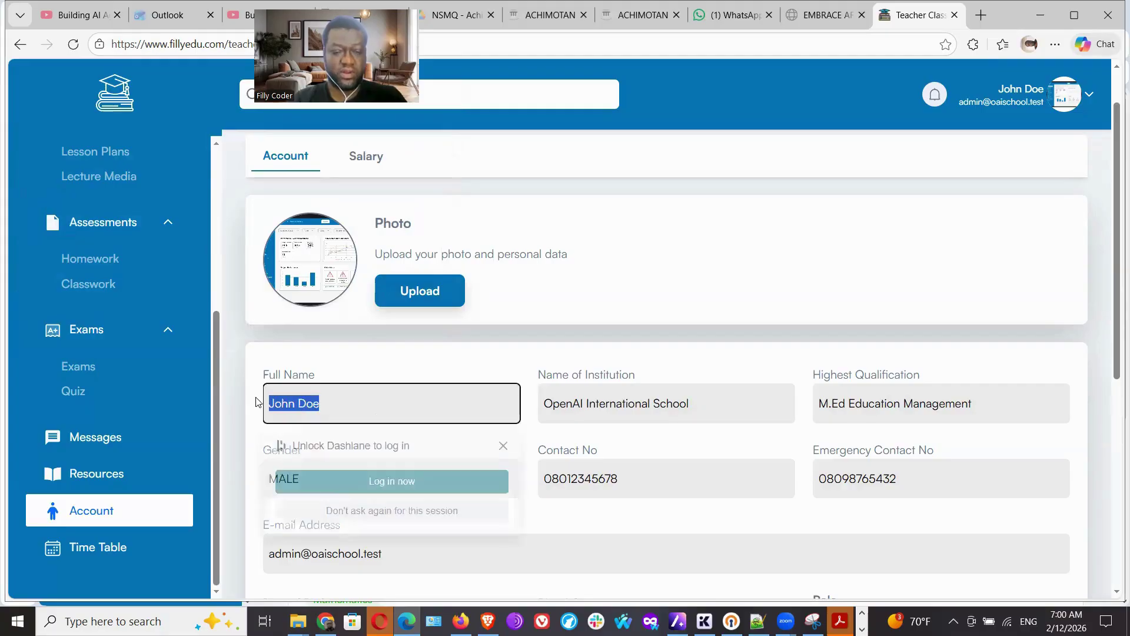
text(Fred)
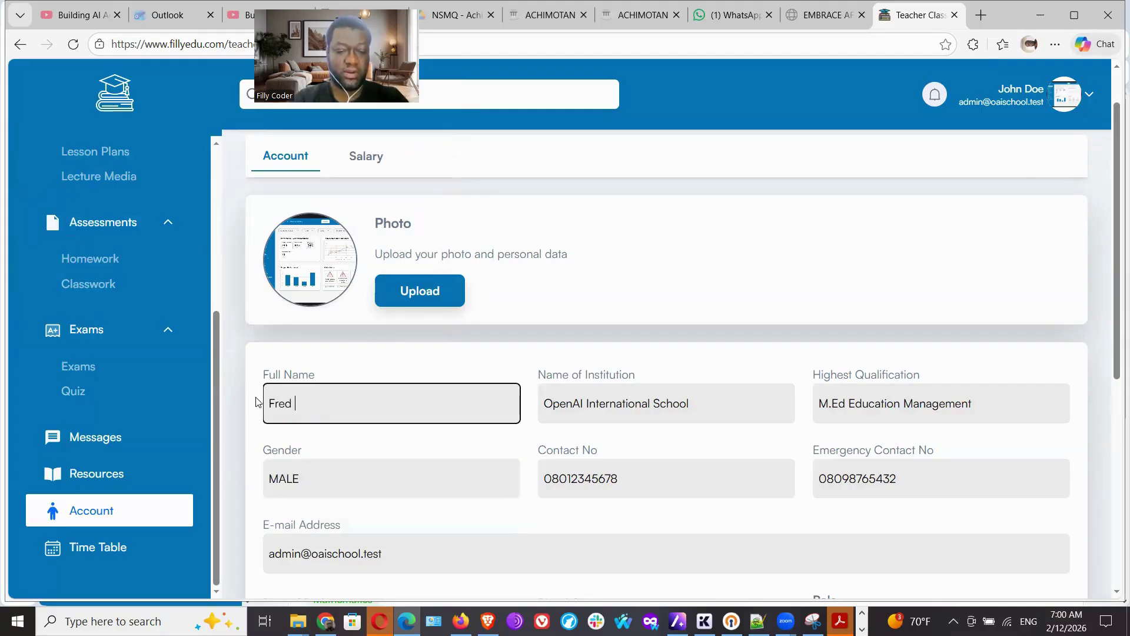
text( Flint)
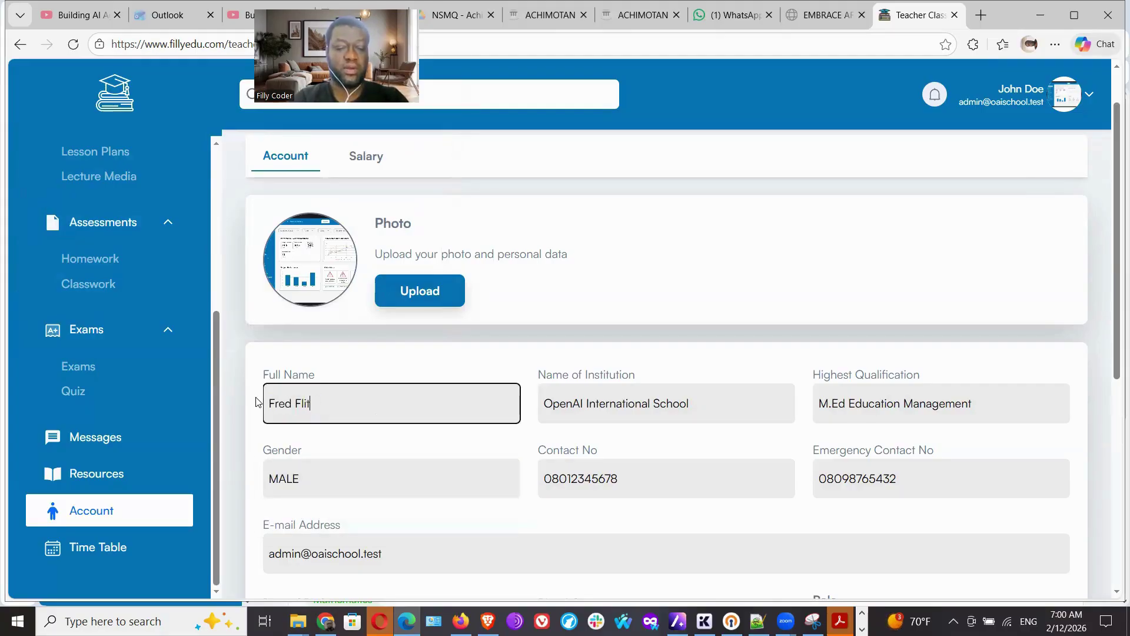
text(stone)
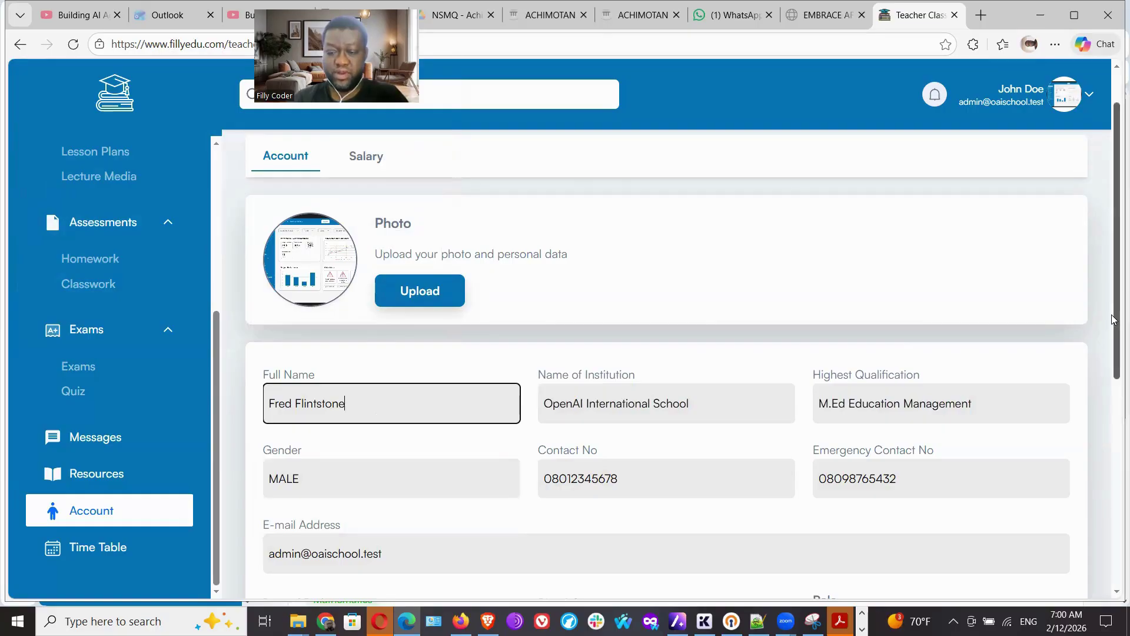
drag(1116, 322, 1117, 436)
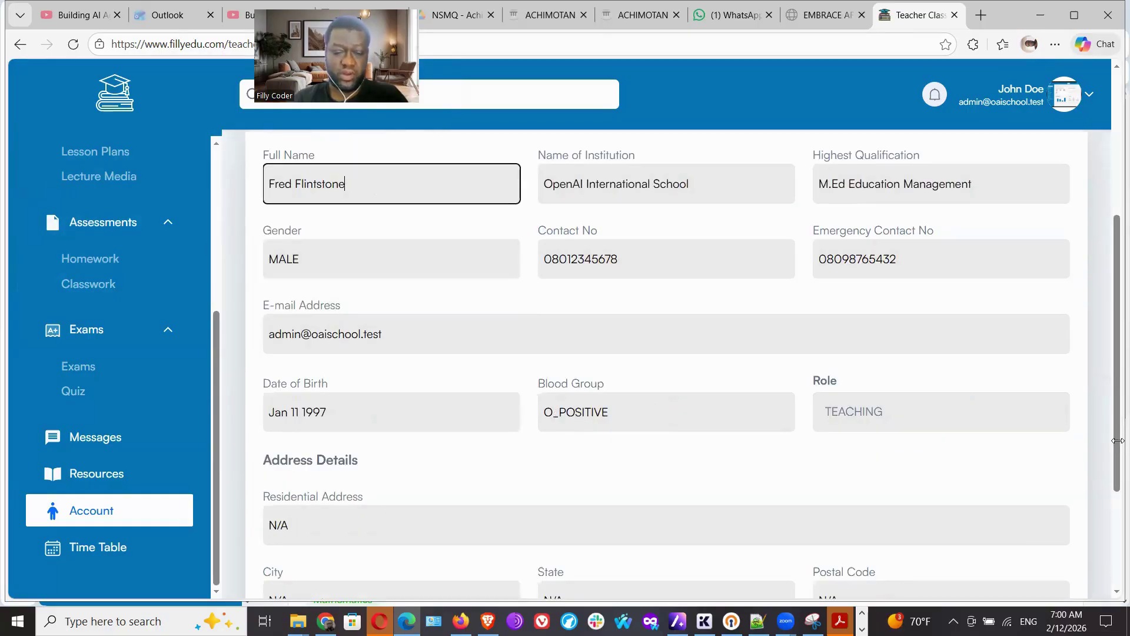
drag(1113, 441, 1115, 542)
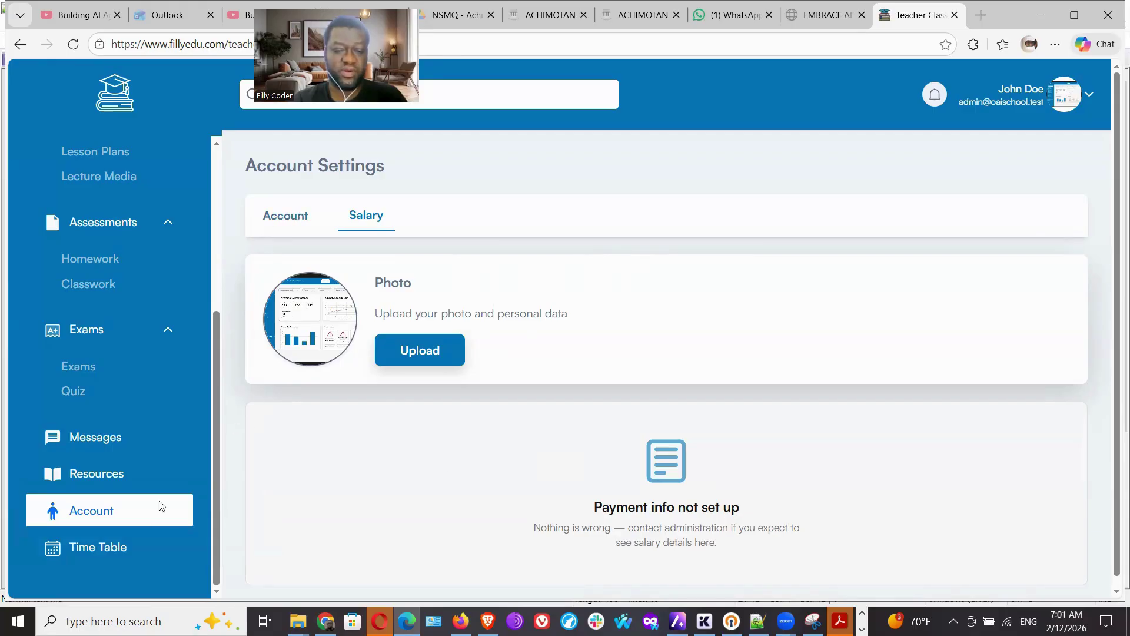
Open the teacher's timetable and examine the weekly class schedule.
click(113, 557)
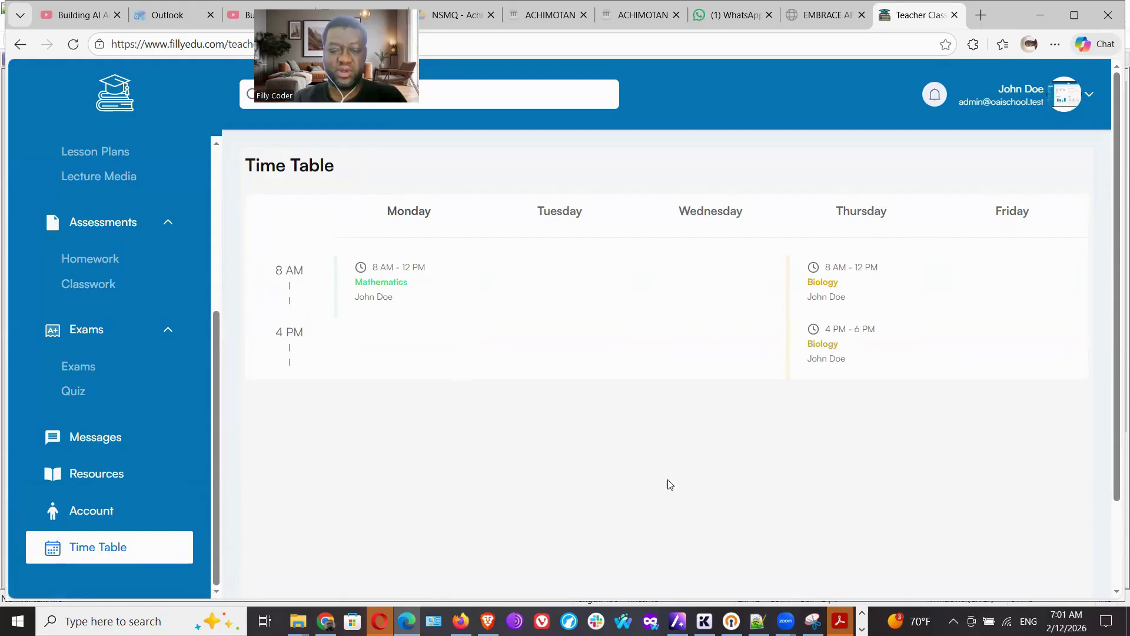
click(326, 621)
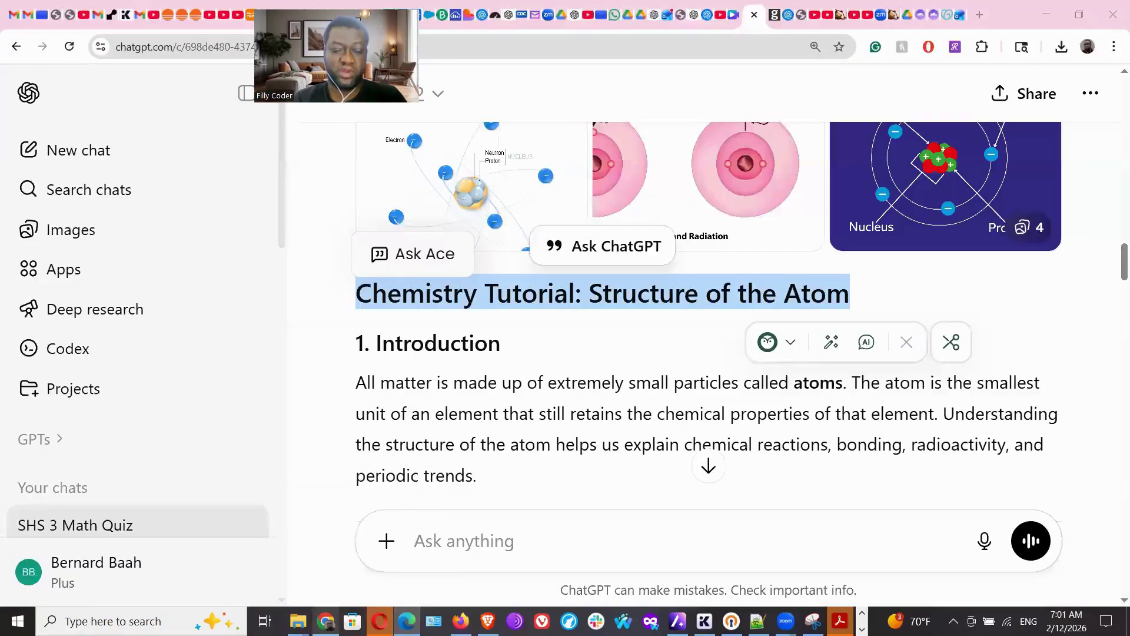
click(326, 622)
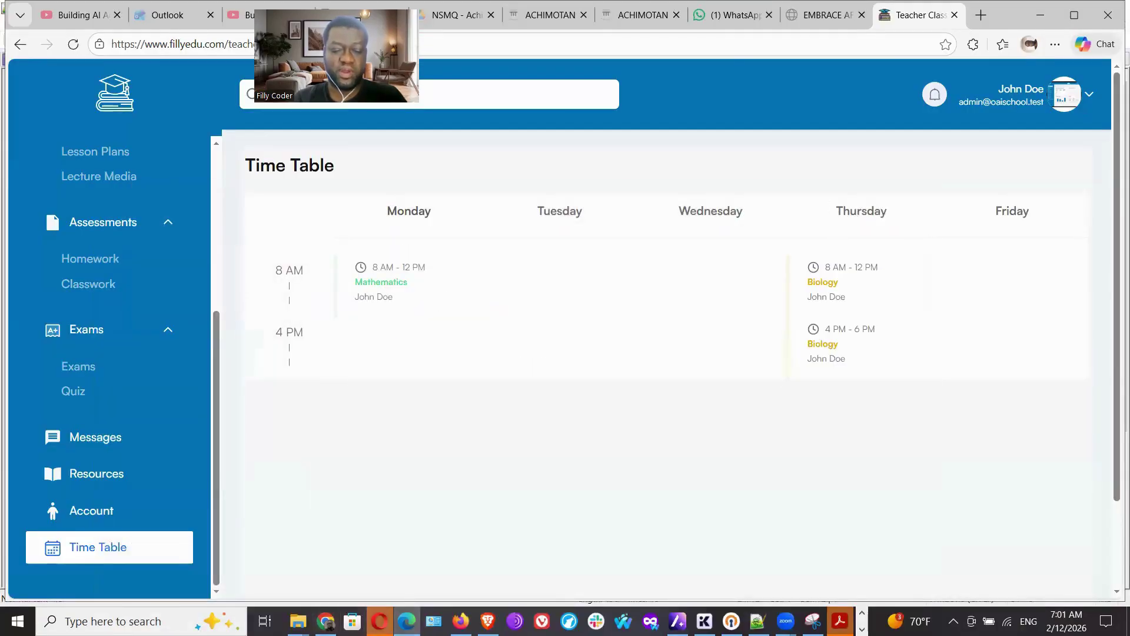
Switch to the student portal in Opera, open the student's timetable and compare it with the teacher's timetable in Edge.
click(380, 622)
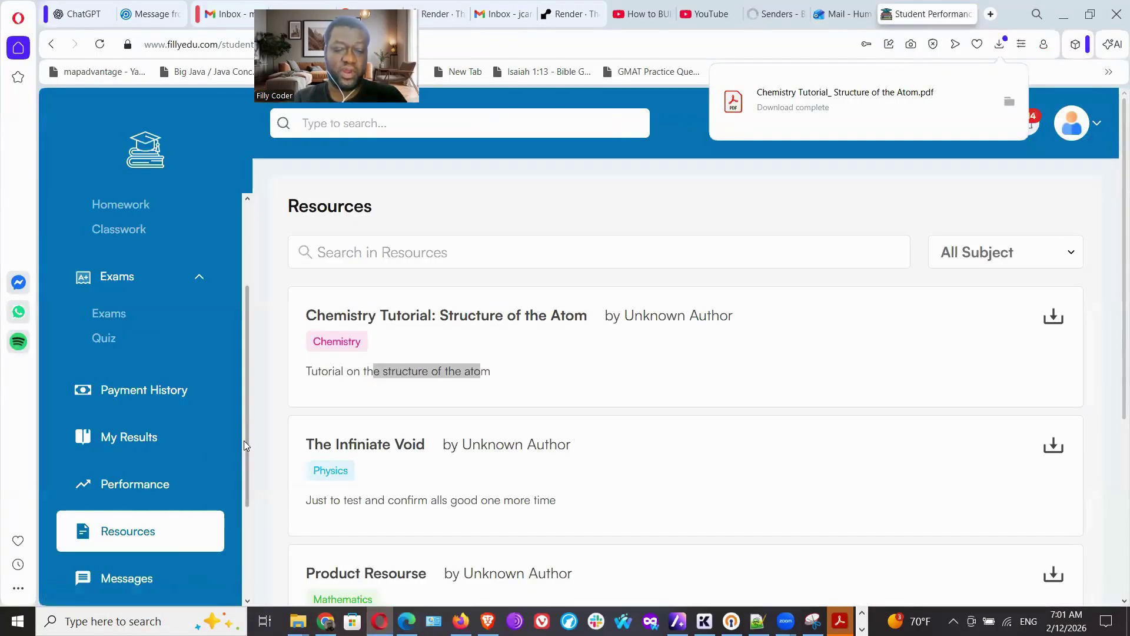
drag(245, 442, 257, 566)
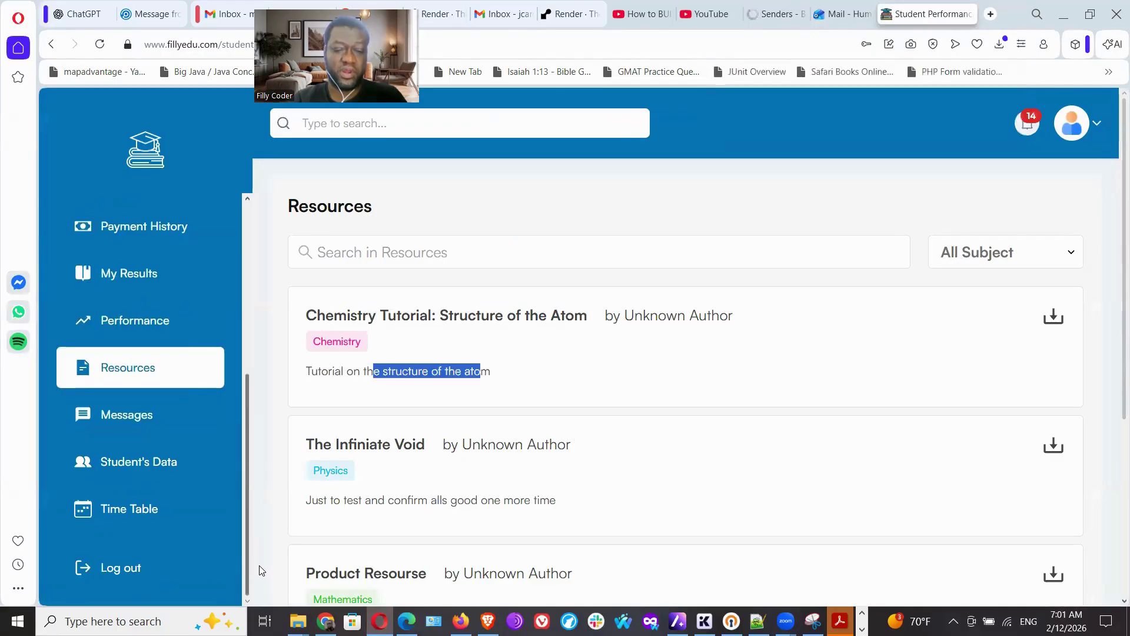
click(137, 517)
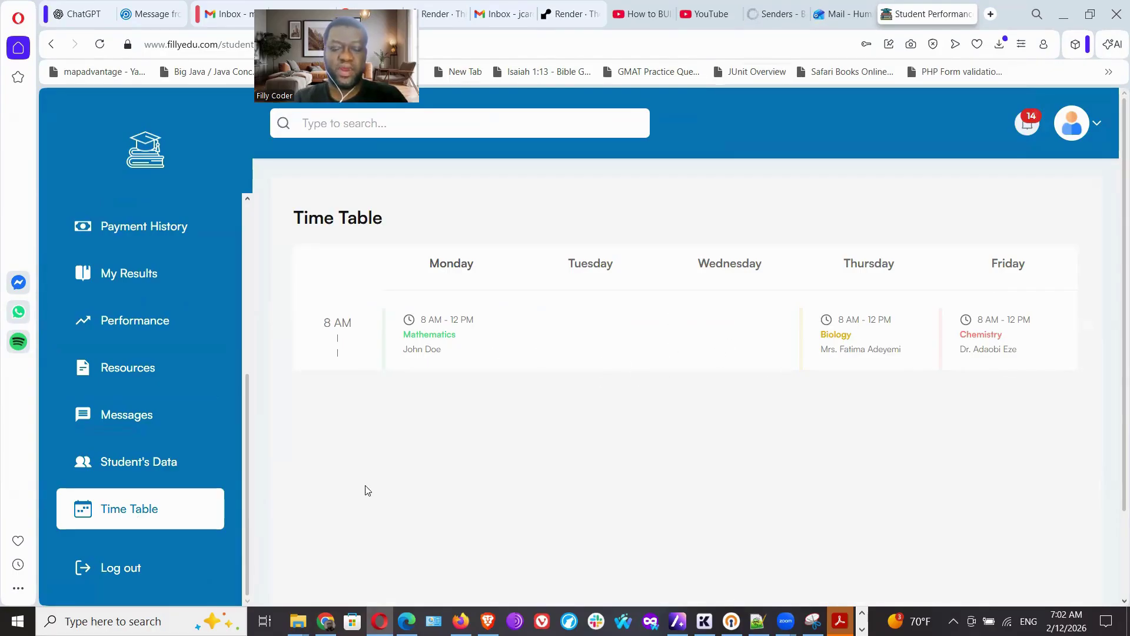
click(407, 621)
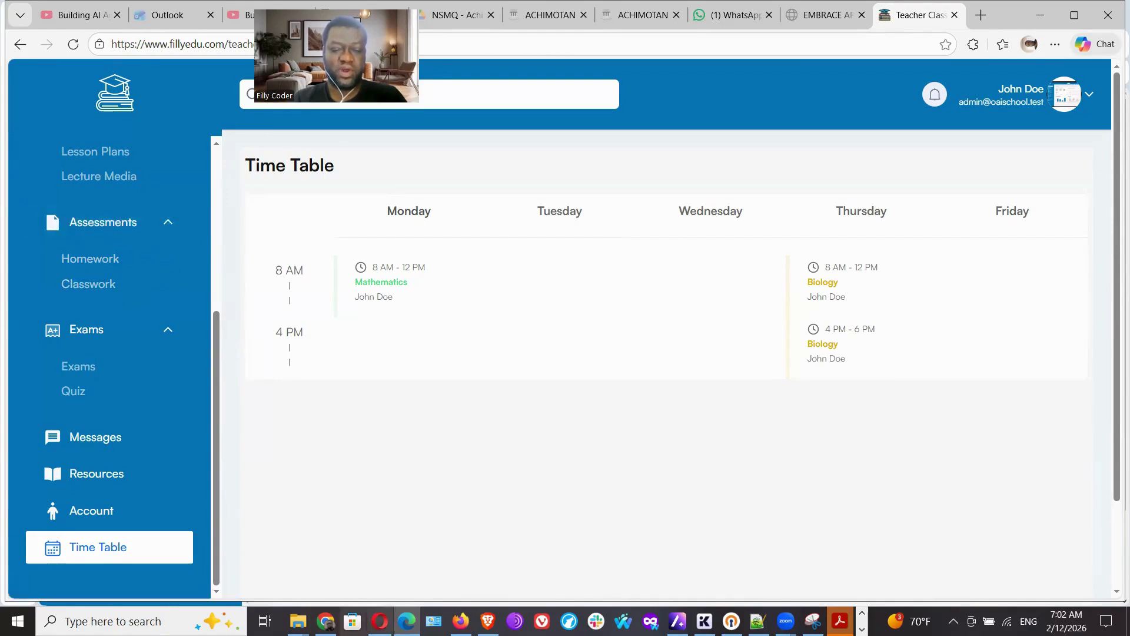
click(380, 621)
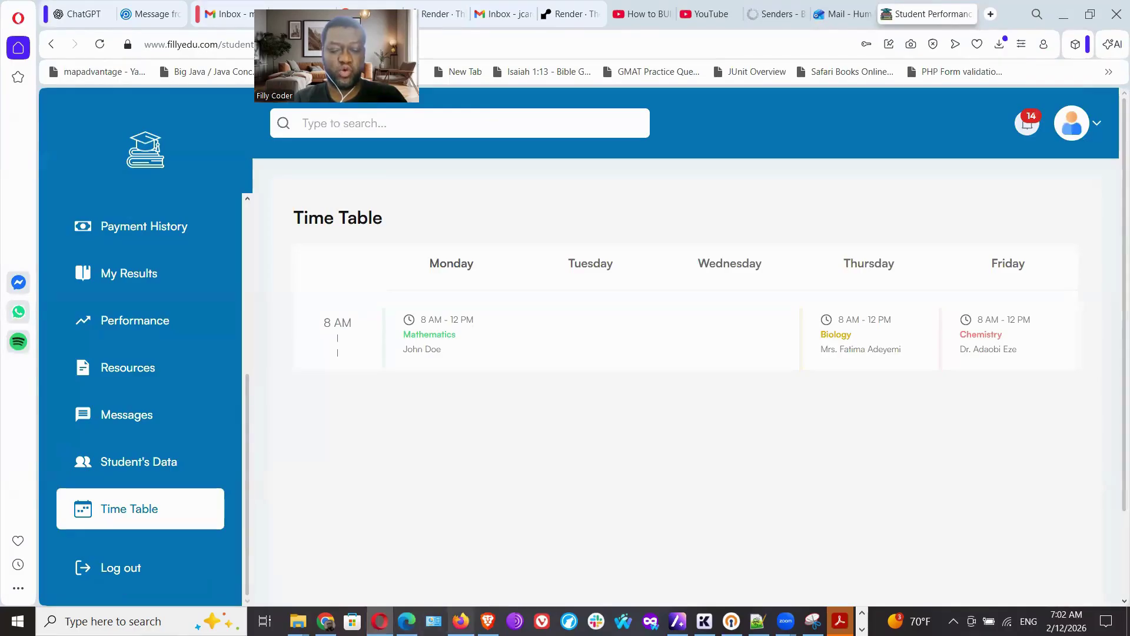
Switch to the Brave browser.
click(488, 621)
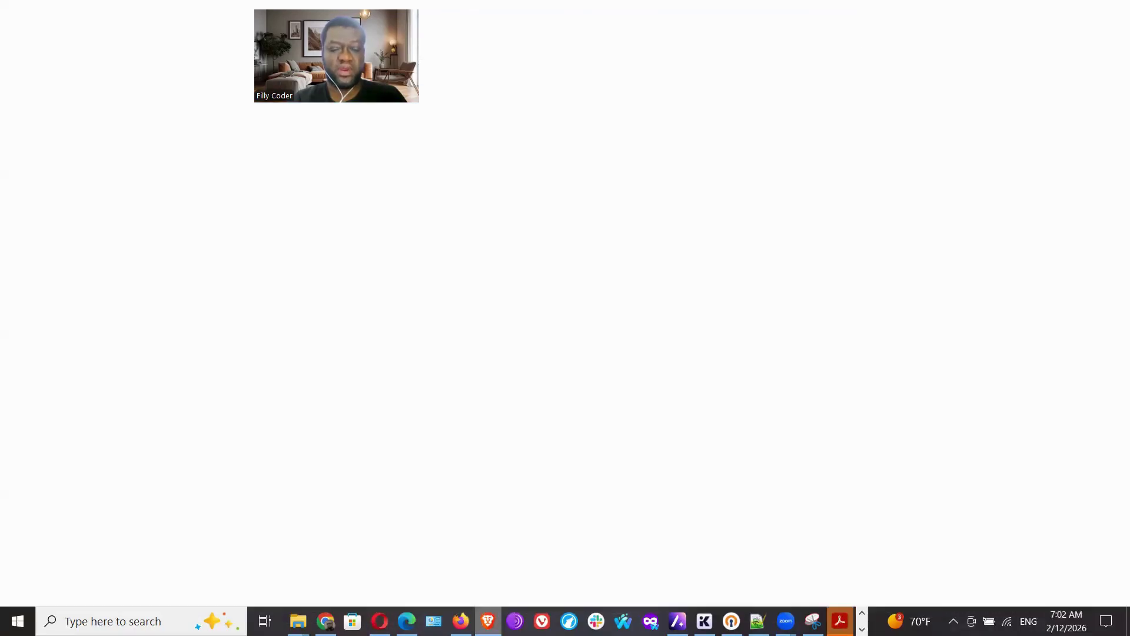